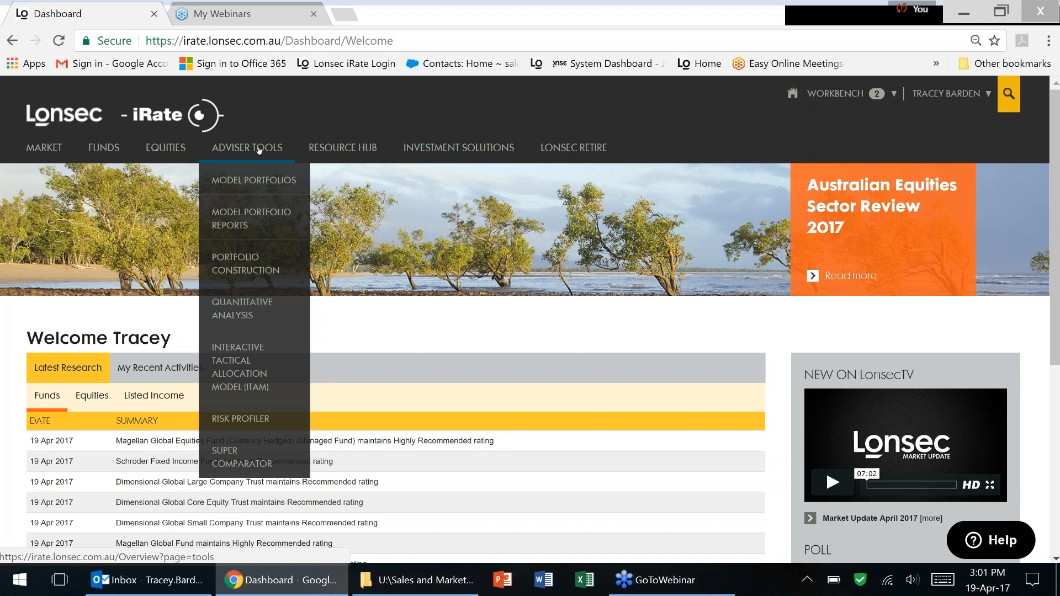
Open the Adviser Tools overview, then go to the Model Portfolios tool.
click(246, 148)
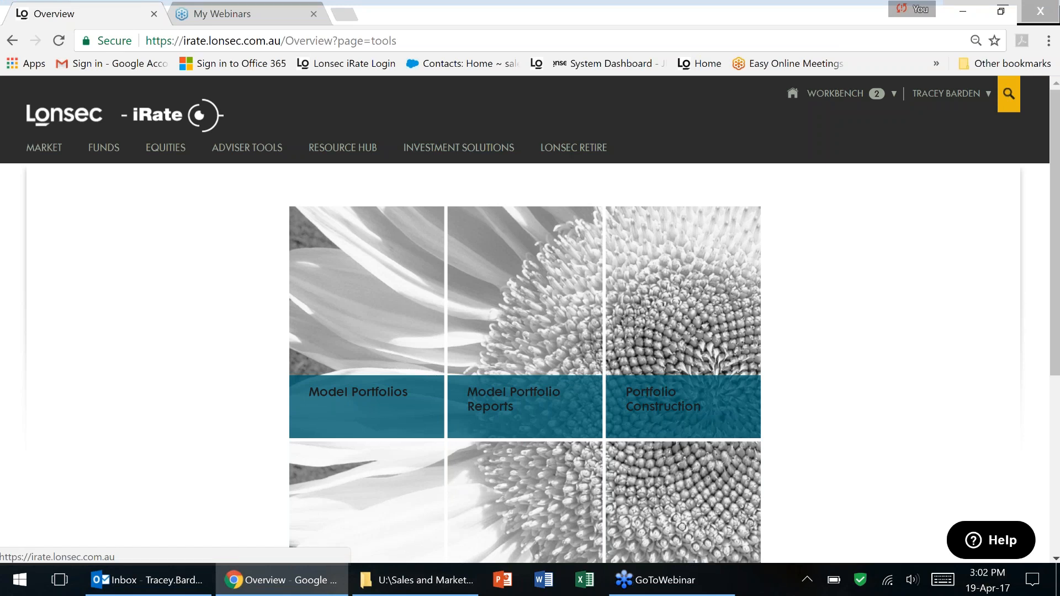
mouse_move(255, 148)
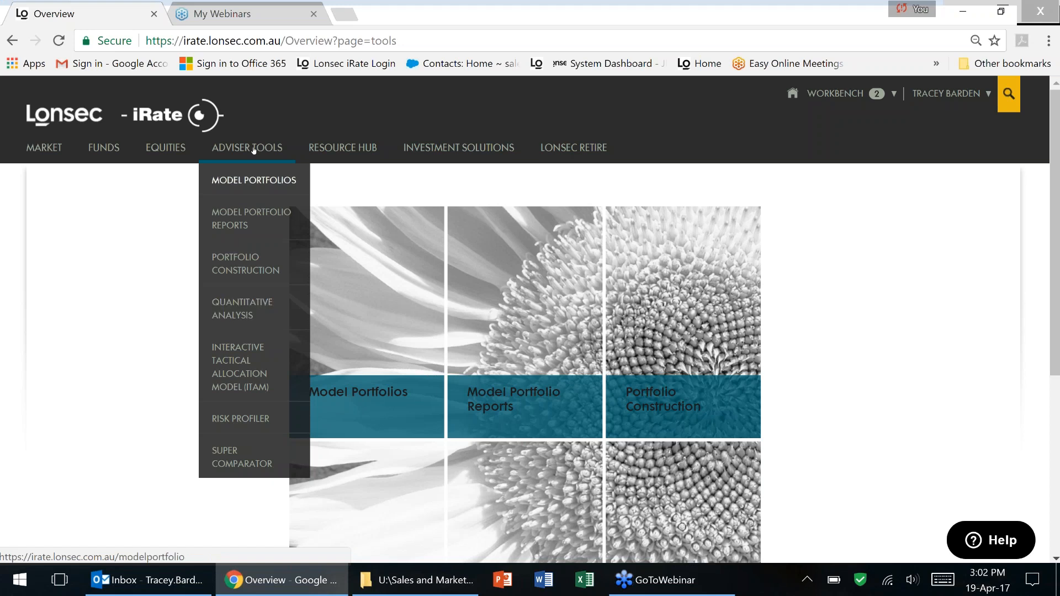
click(254, 179)
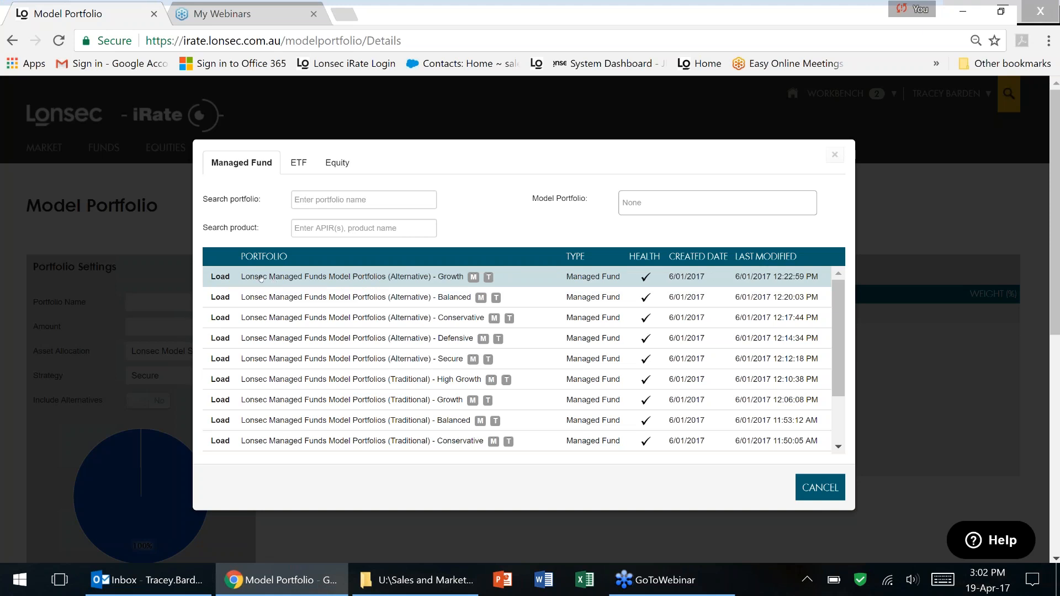
Load the (Alternative) - Growth model portfolio and scroll through its holdings, weights and allocation chart.
click(220, 277)
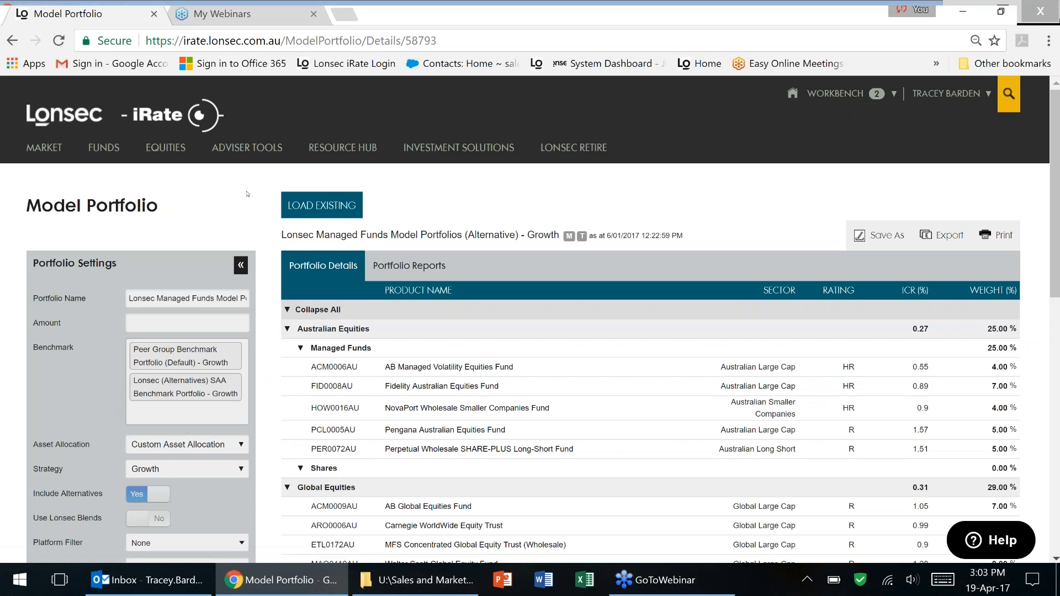
scroll(248, 194, down, 2)
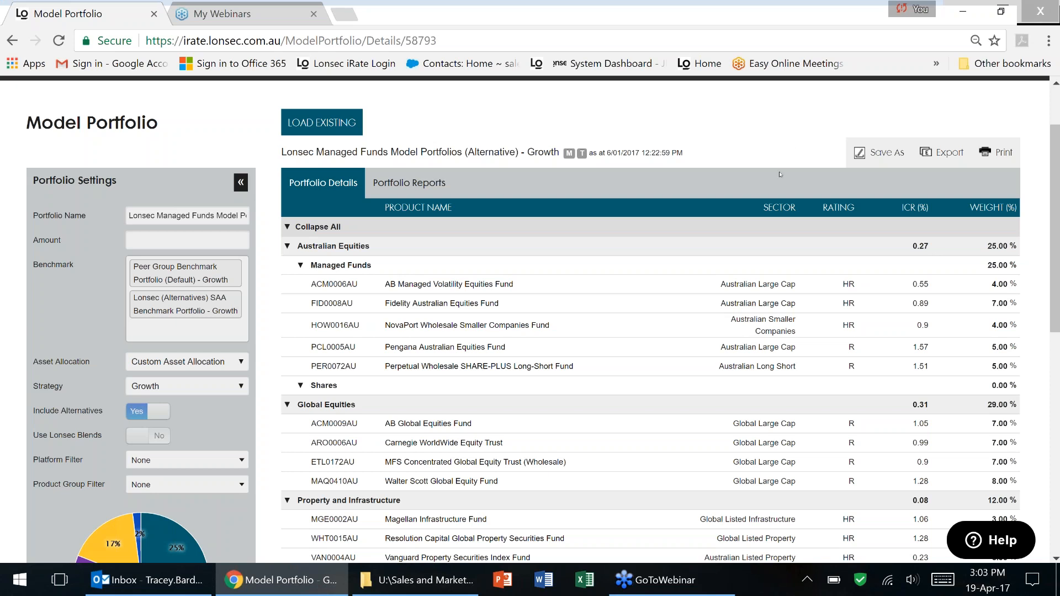
scroll(783, 171, down, 2)
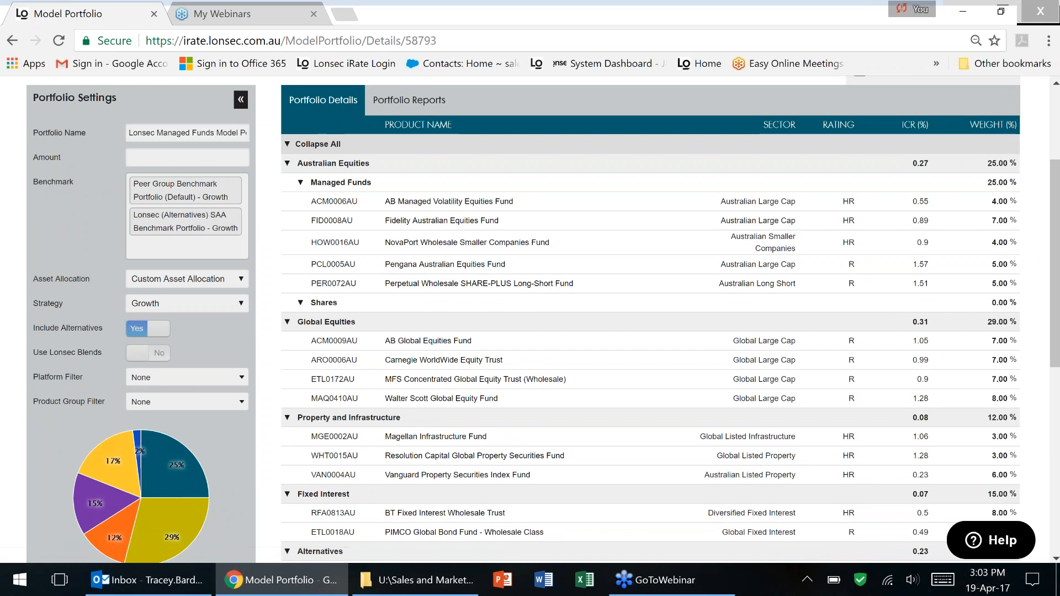
scroll(746, 163, down, 2)
scroll(747, 202, up, 1)
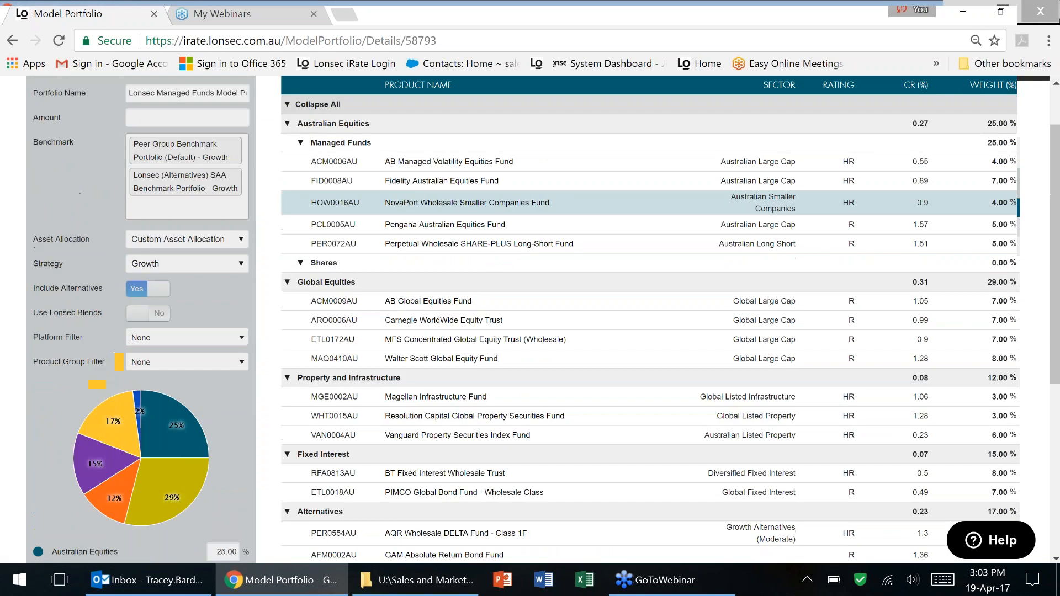
scroll(746, 202, up, 5)
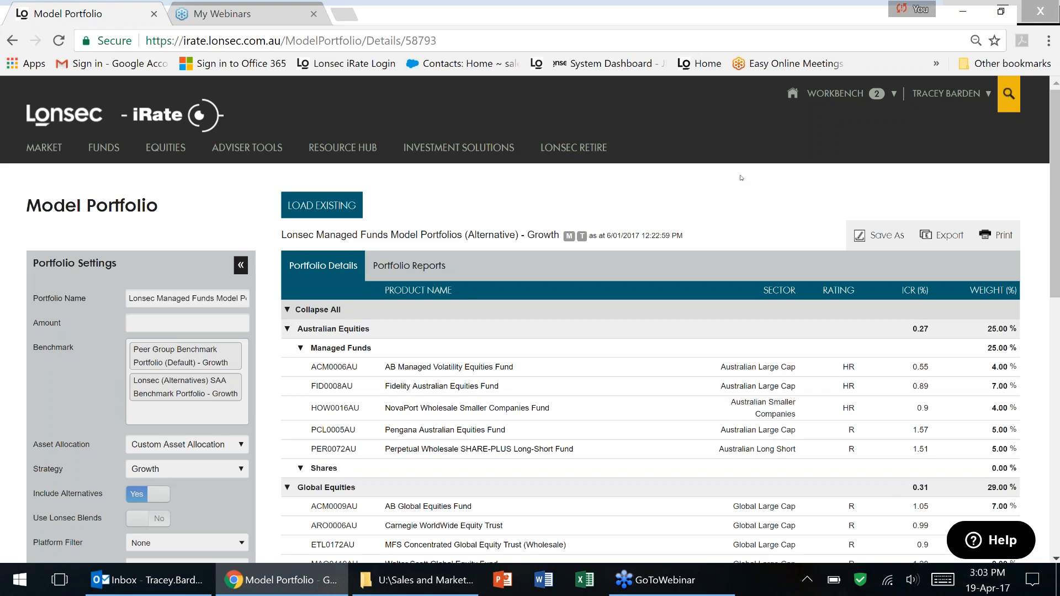
click(887, 235)
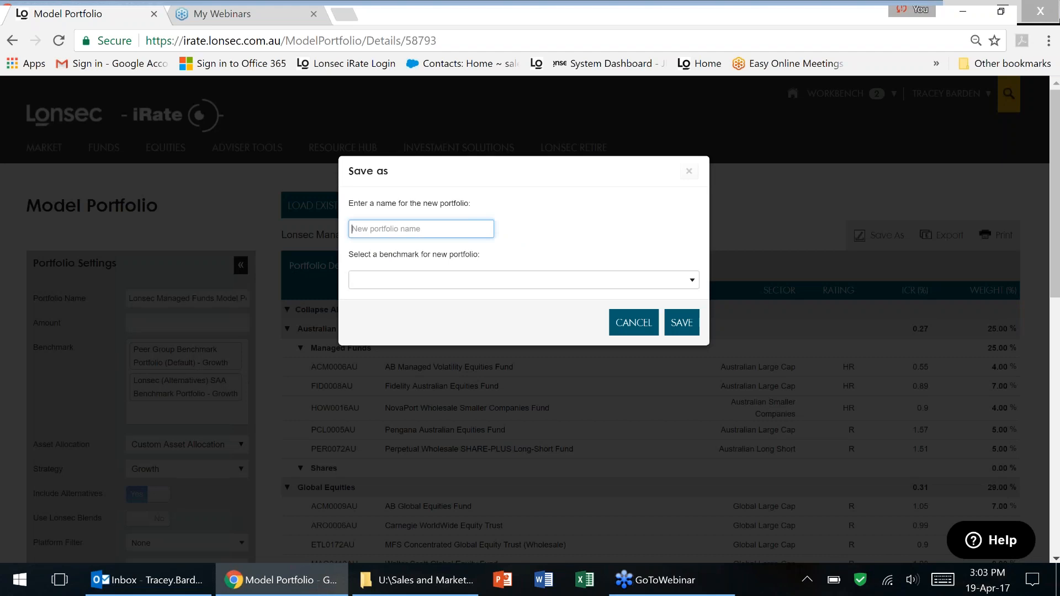
text(Lonsec)
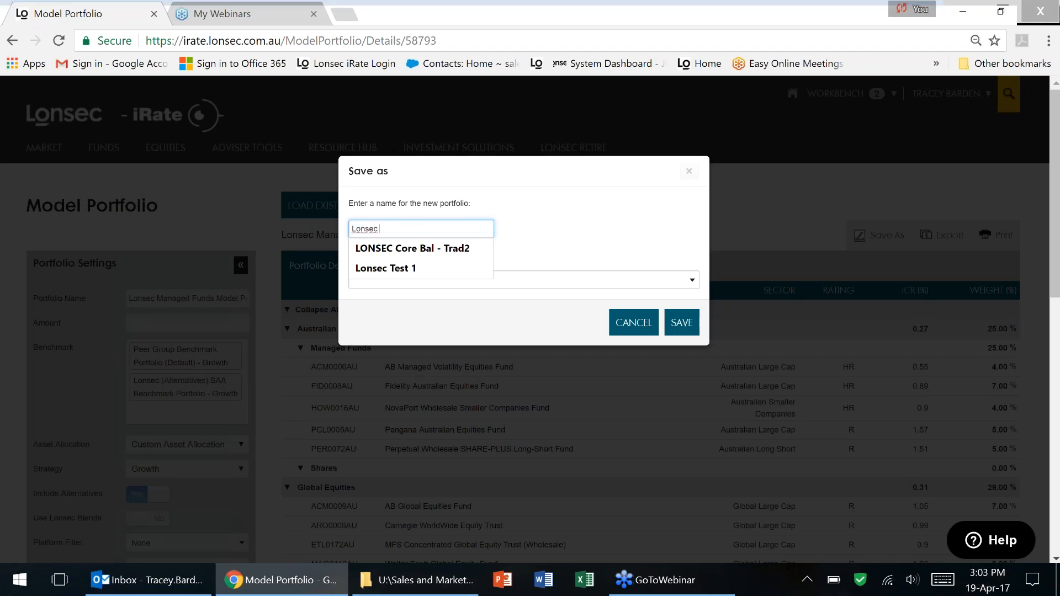
text( ALT Groth)
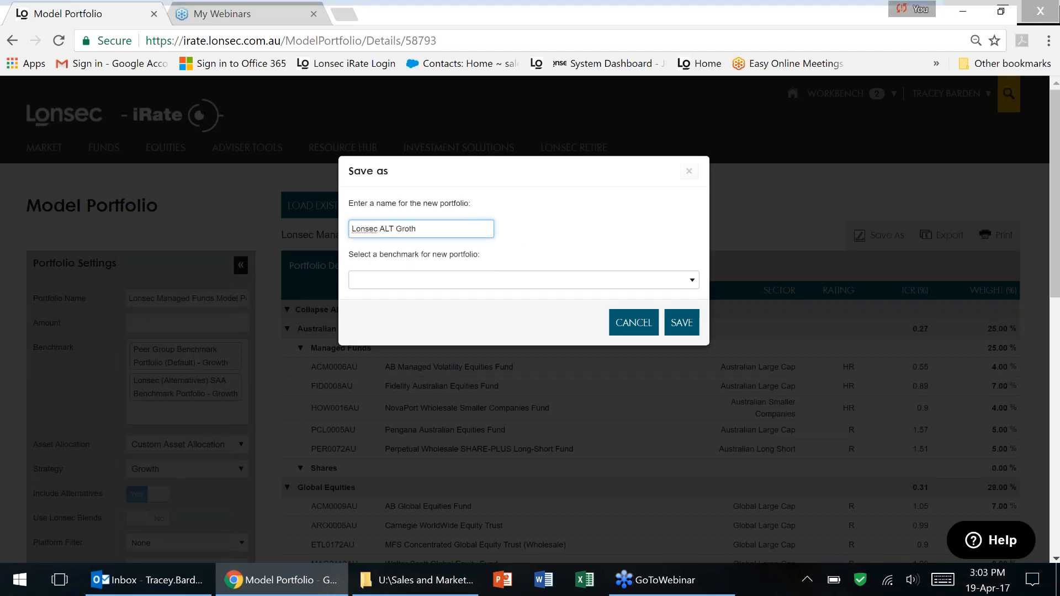
key(BackSpace)
key(BackSpace)
key(BackSpace)
text(owth)
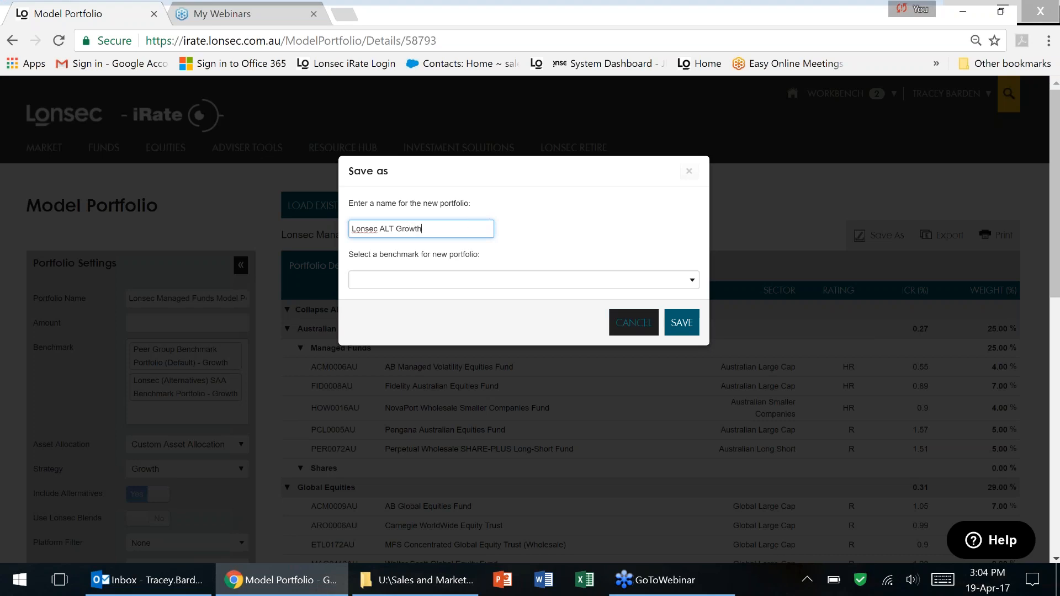
click(636, 327)
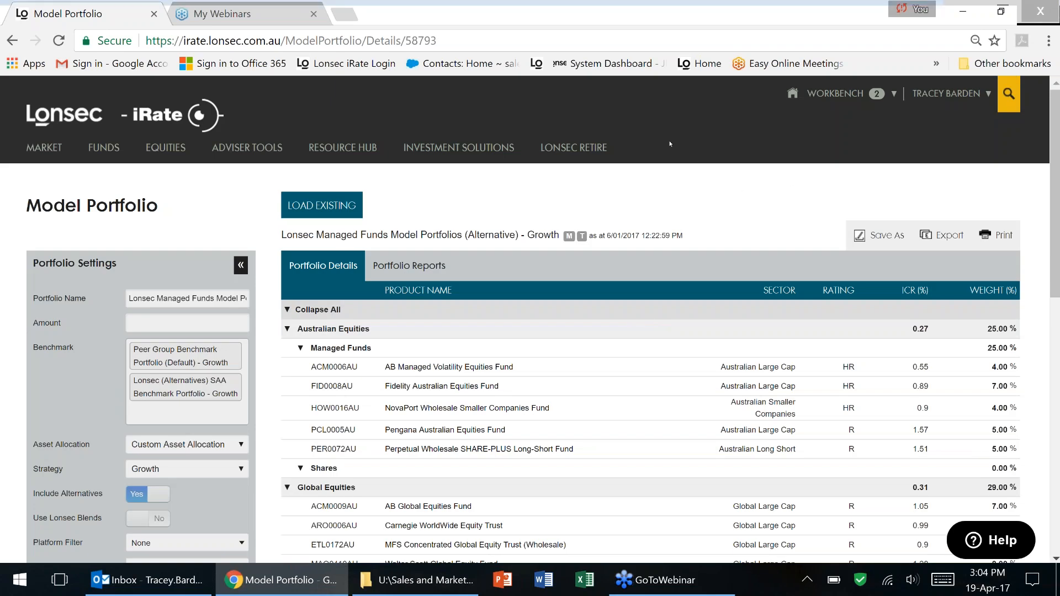
Open Portfolio Construction and bring up the Load Existing list of saved portfolios.
scroll(669, 149, down, 2)
scroll(672, 149, up, 2)
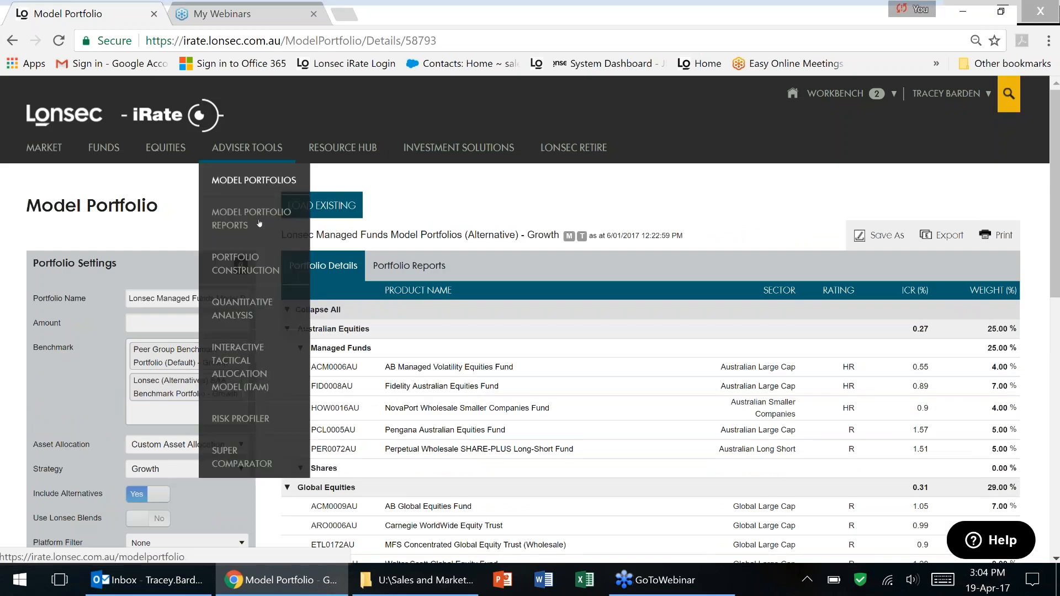
click(249, 265)
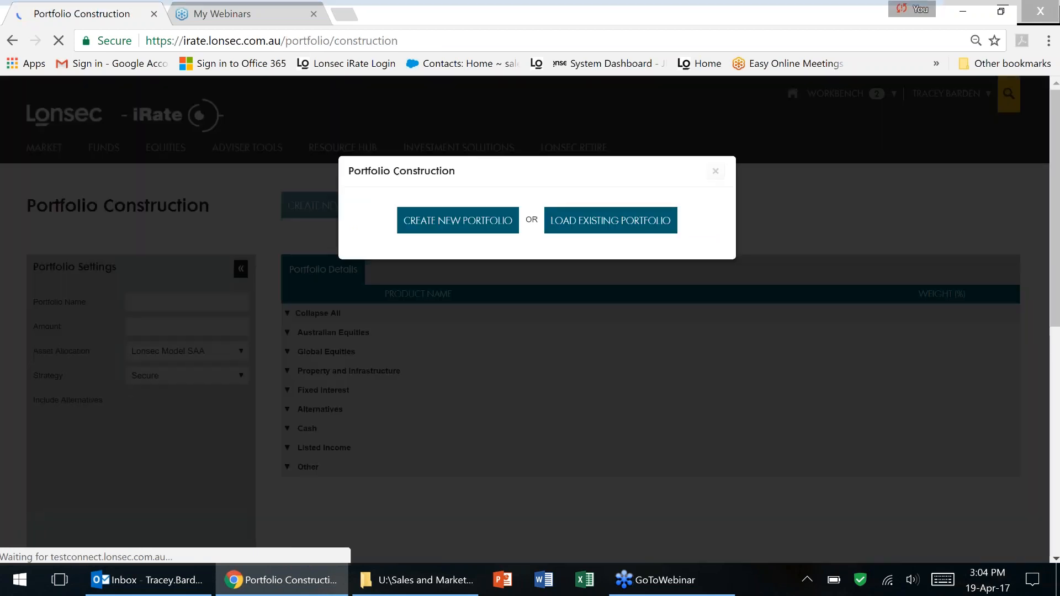
click(610, 220)
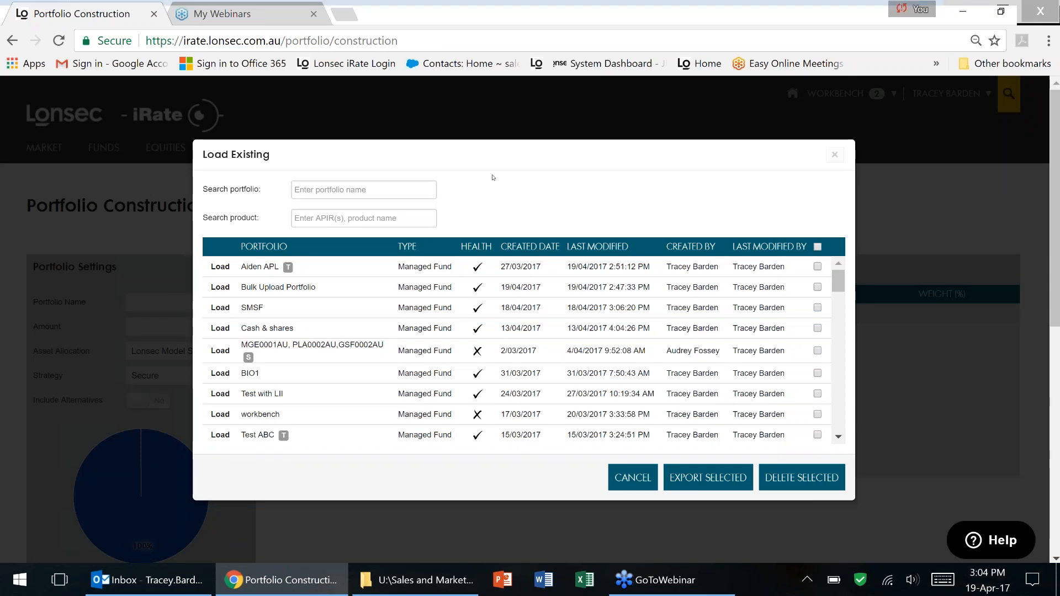
Search saved portfolios for 'Lonsec', clear the search, close the list and return to Model Portfolios.
click(308, 191)
text(Lonsec)
key(BackSpace)
key(BackSpace)
key(BackSpace)
key(BackSpace)
key(BackSpace)
key(BackSpace)
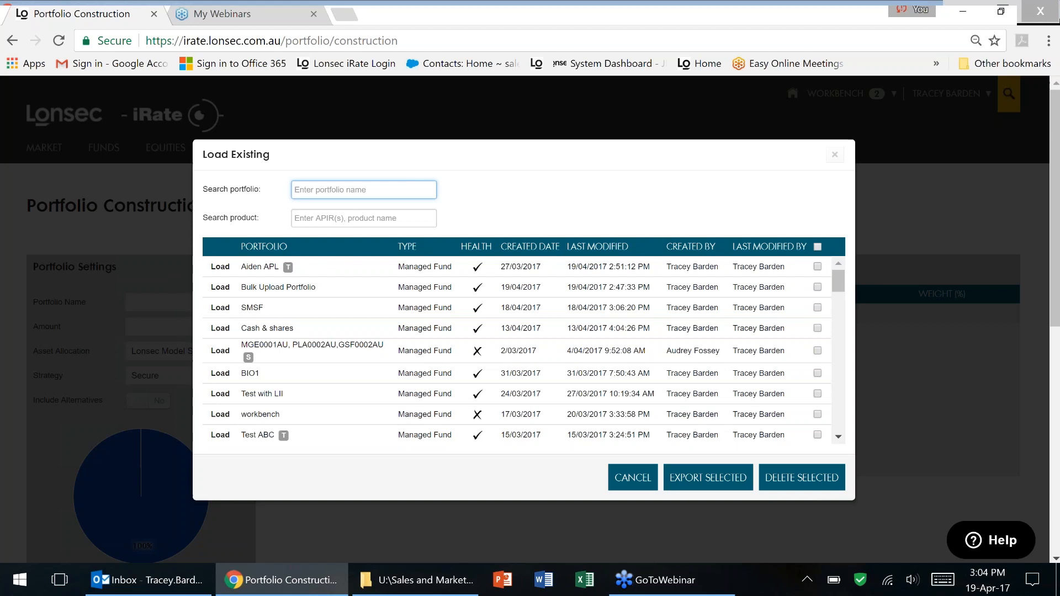
click(639, 481)
mouse_move(247, 149)
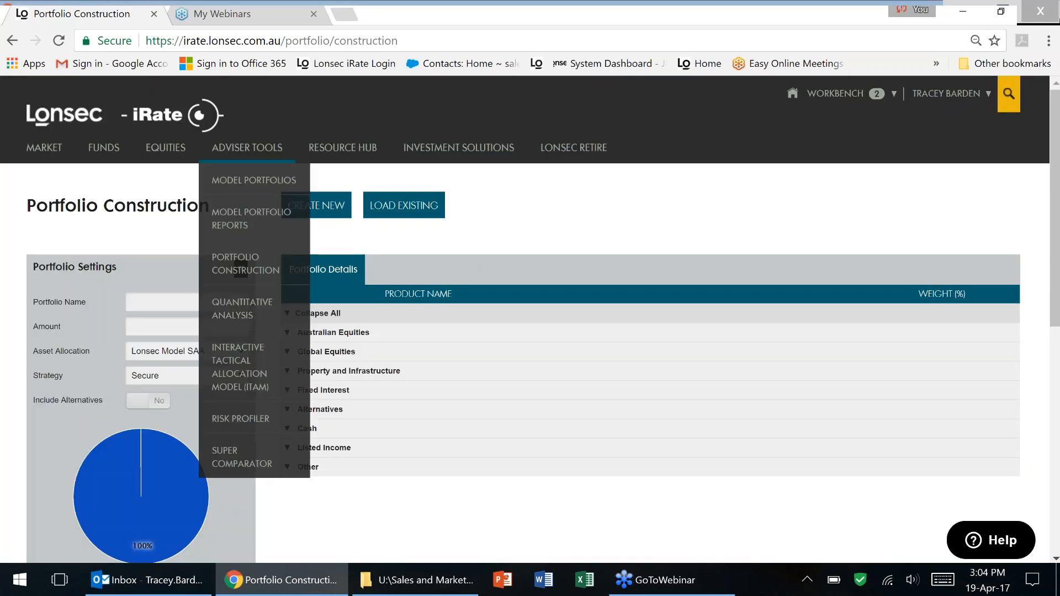
click(243, 179)
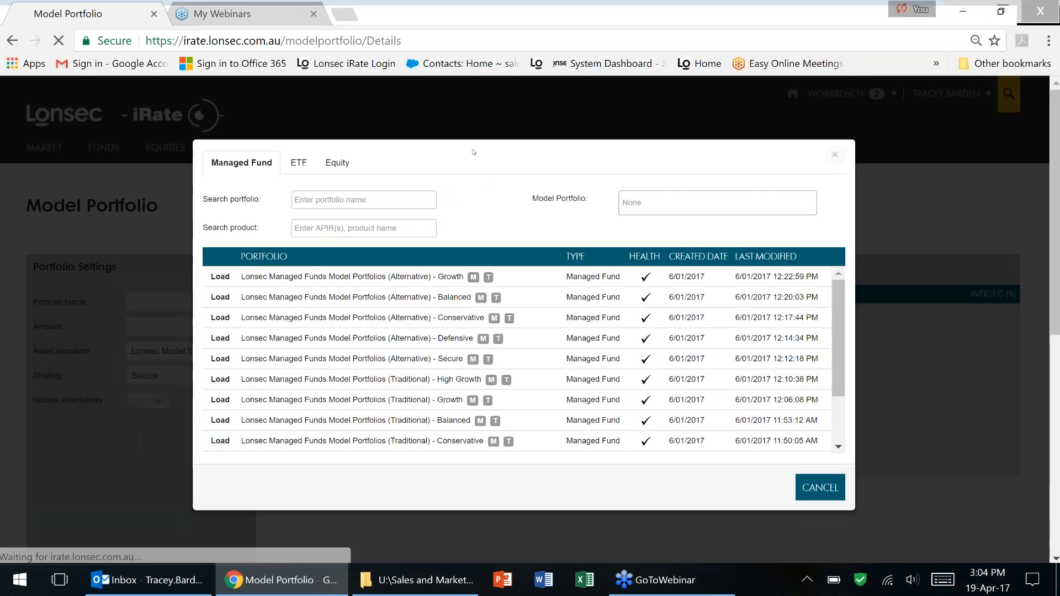
Reopen Model Portfolios and load the (Alternative) - Balanced model portfolio.
click(835, 155)
mouse_move(241, 150)
click(251, 182)
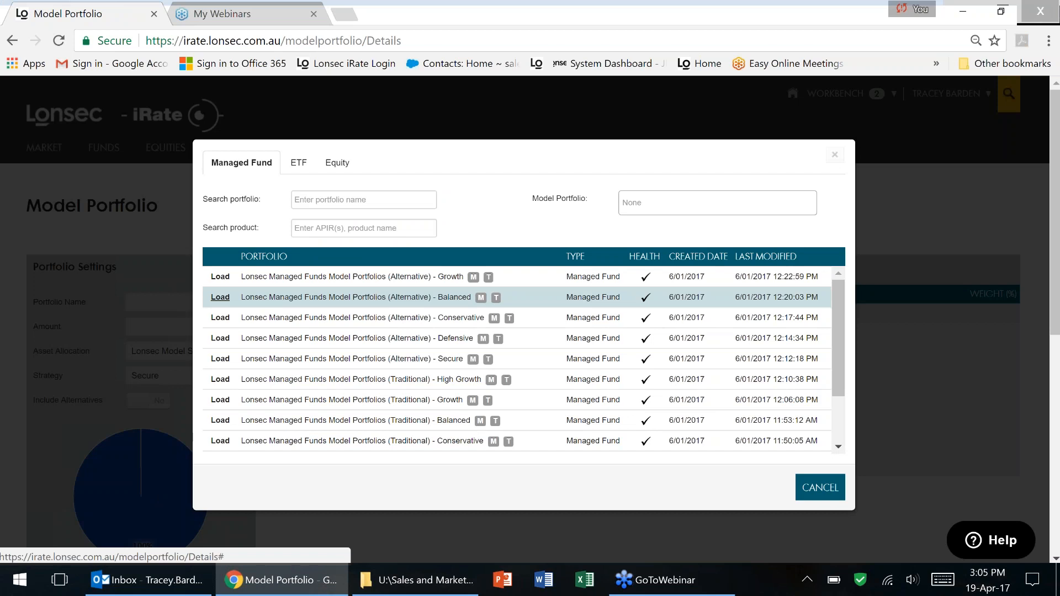
click(219, 297)
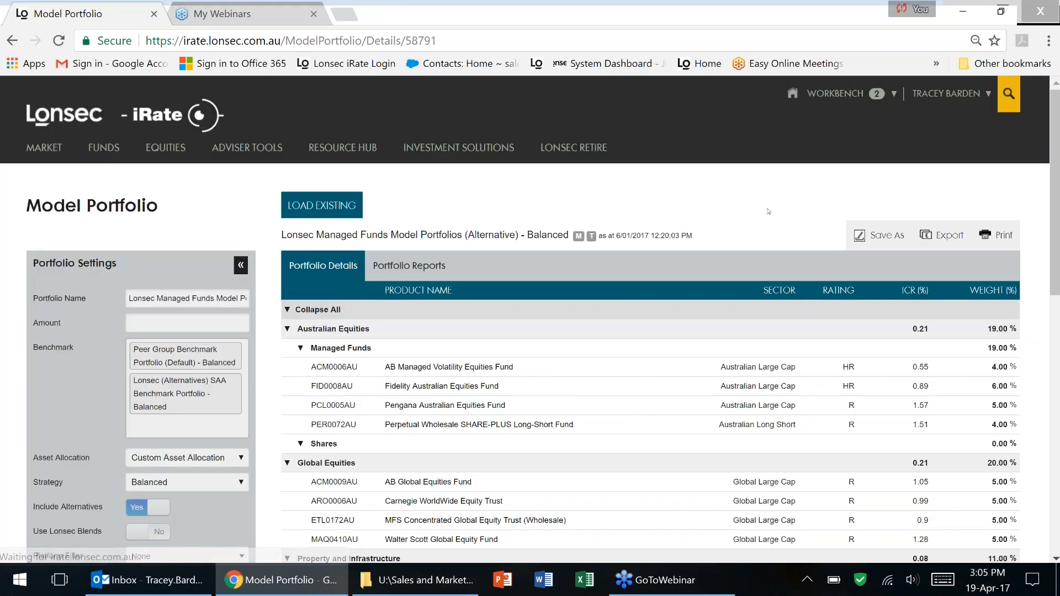
Save the Balanced portfolio as 'Lonsec Bal ALT', then cancel the stalled save prompt.
click(879, 237)
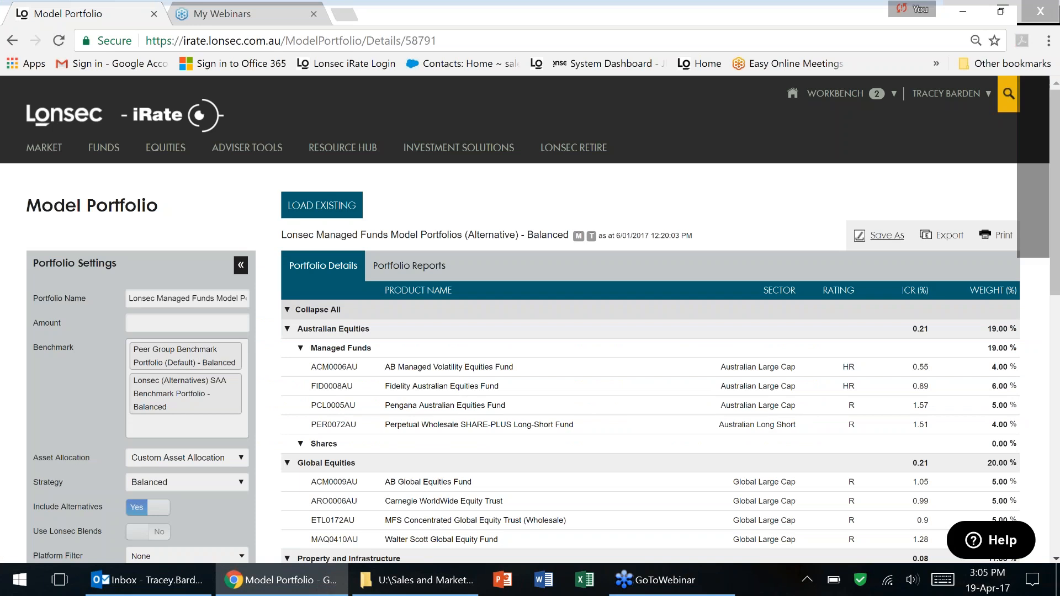
click(433, 231)
text(L)
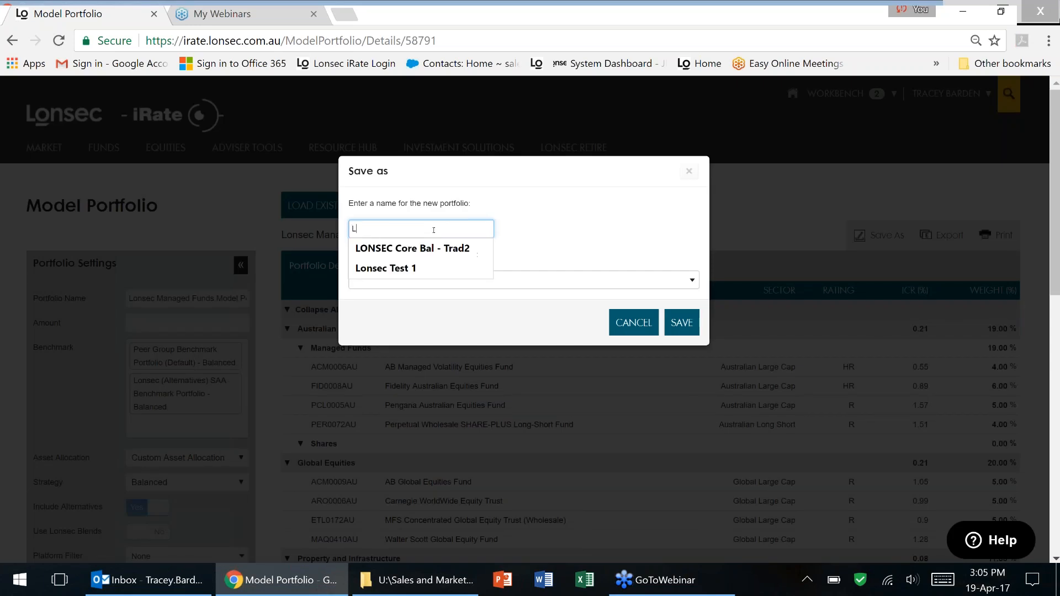
text(onsec Bal ALT)
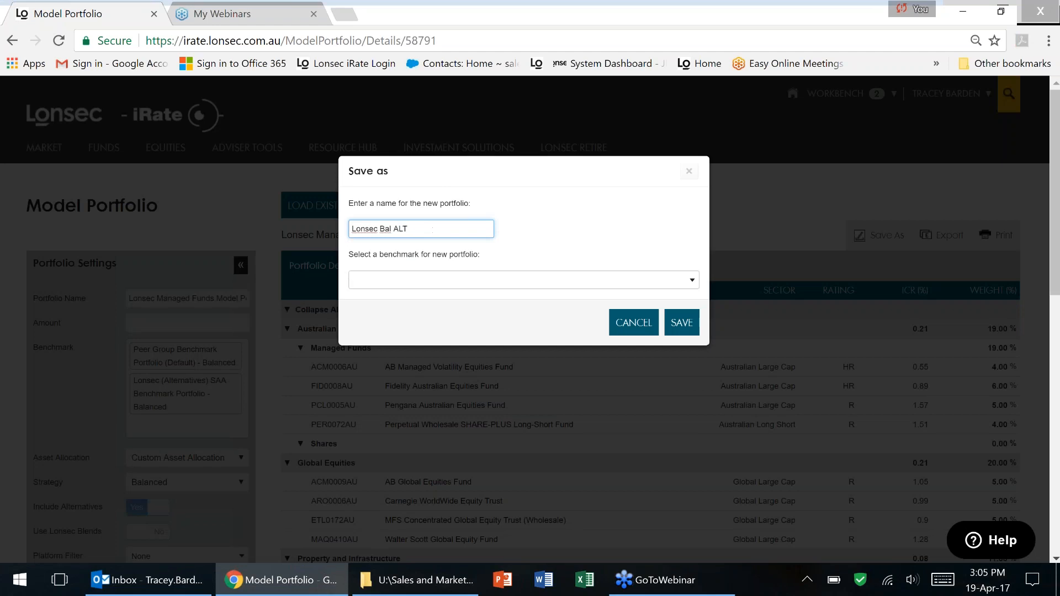
click(682, 322)
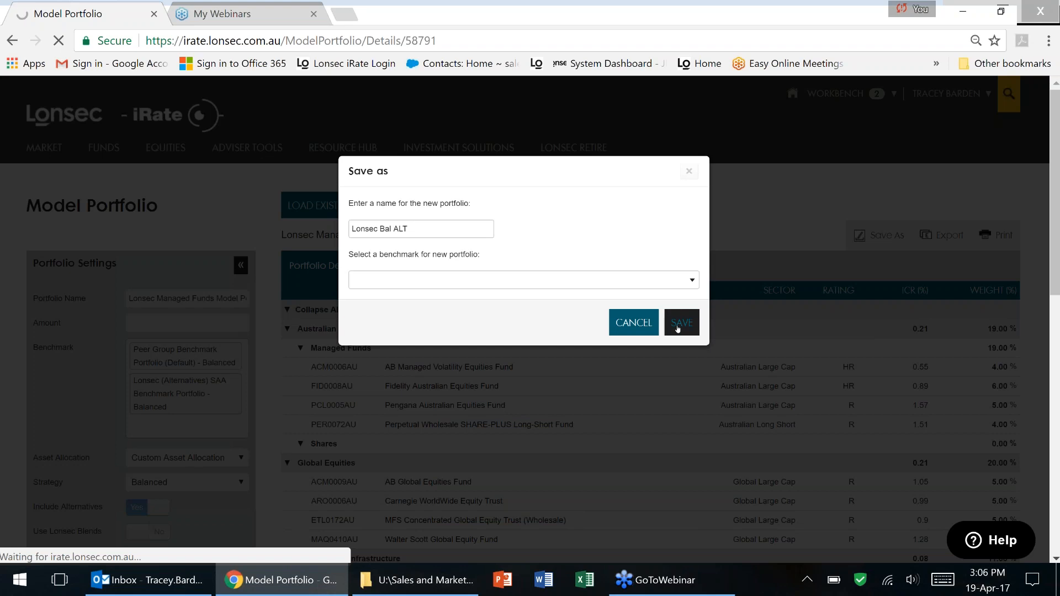
click(630, 325)
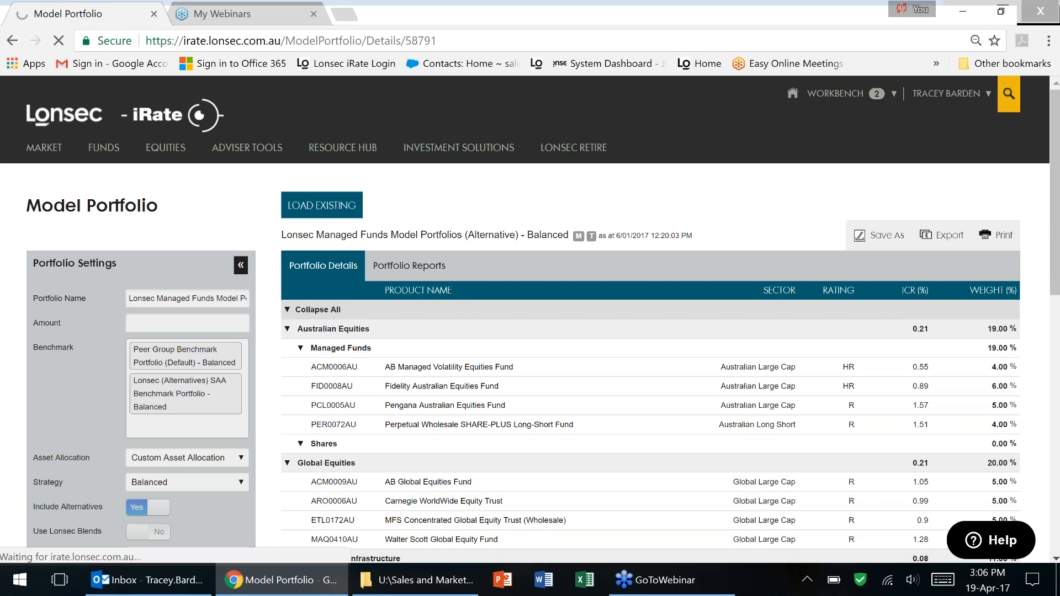
mouse_move(248, 148)
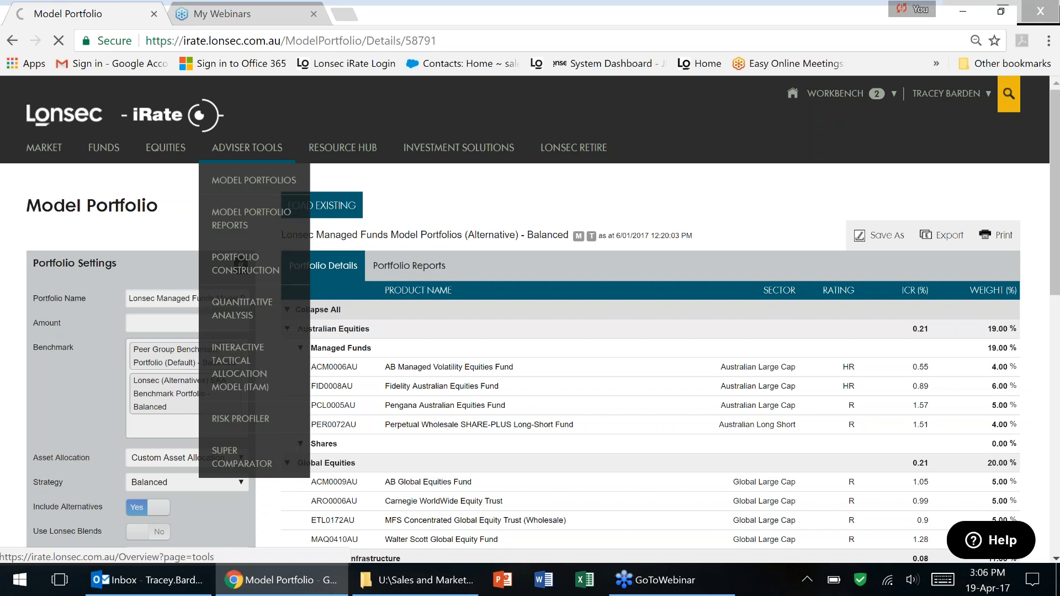
From the Model Portfolio Report page, download the Alternative December Quarter 2016 performance report and open the PDF.
click(260, 217)
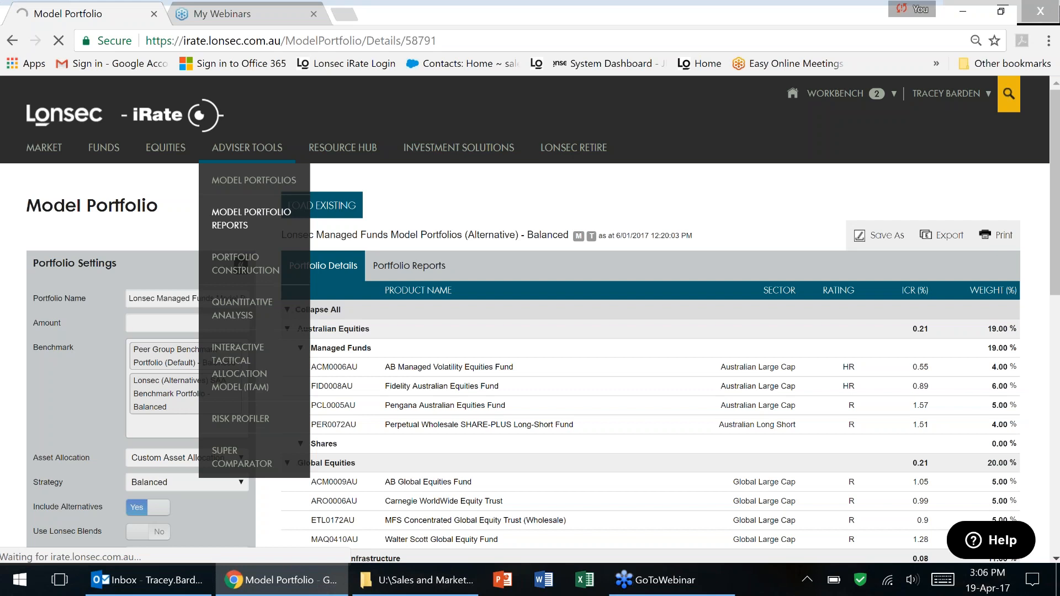
click(257, 215)
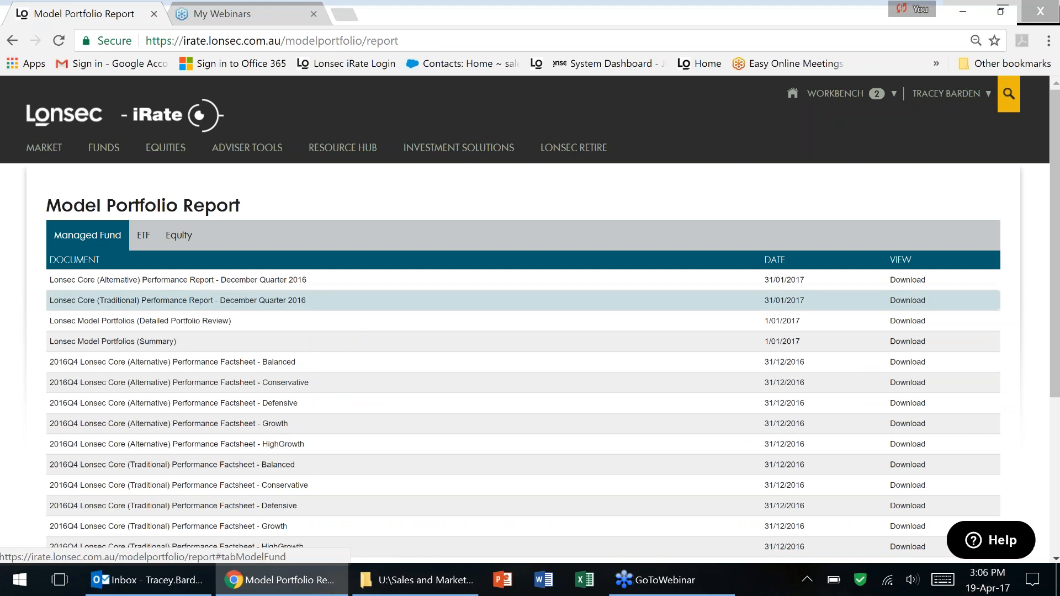
scroll(196, 309, down, 2)
scroll(196, 310, down, 2)
scroll(222, 215, up, 2)
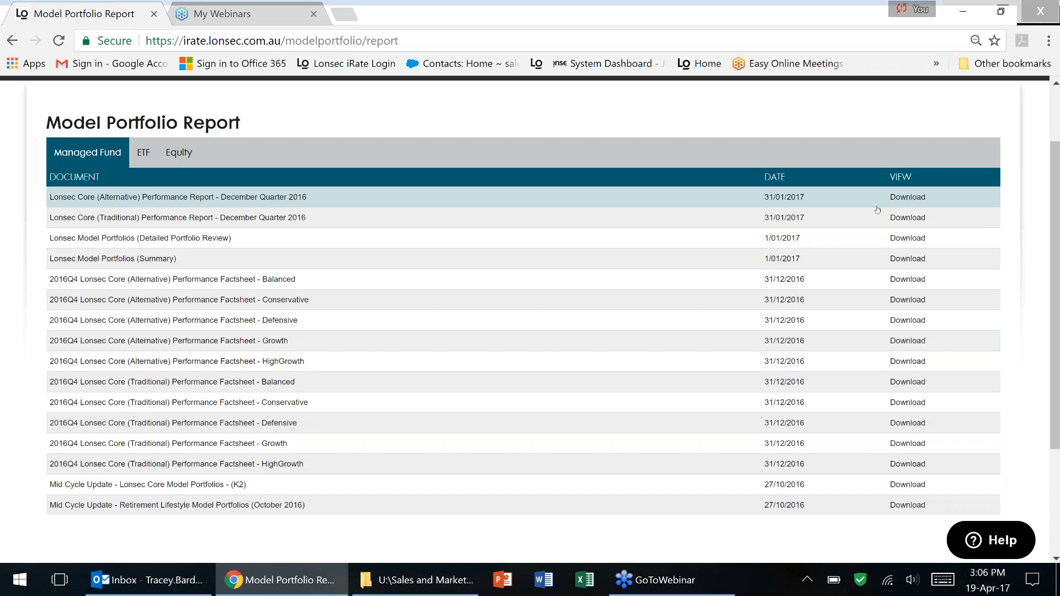
click(915, 199)
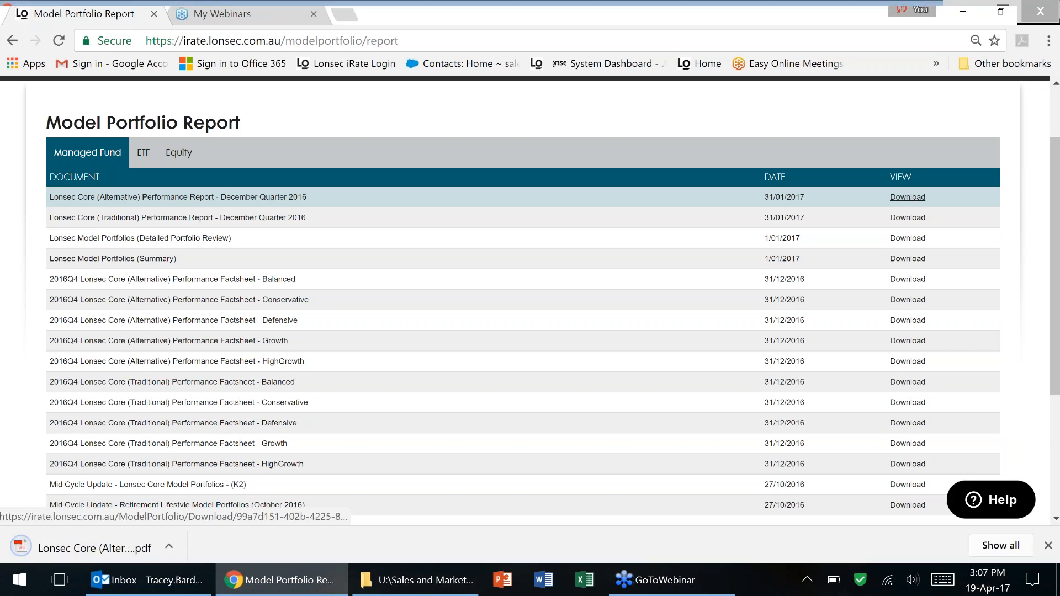
click(85, 546)
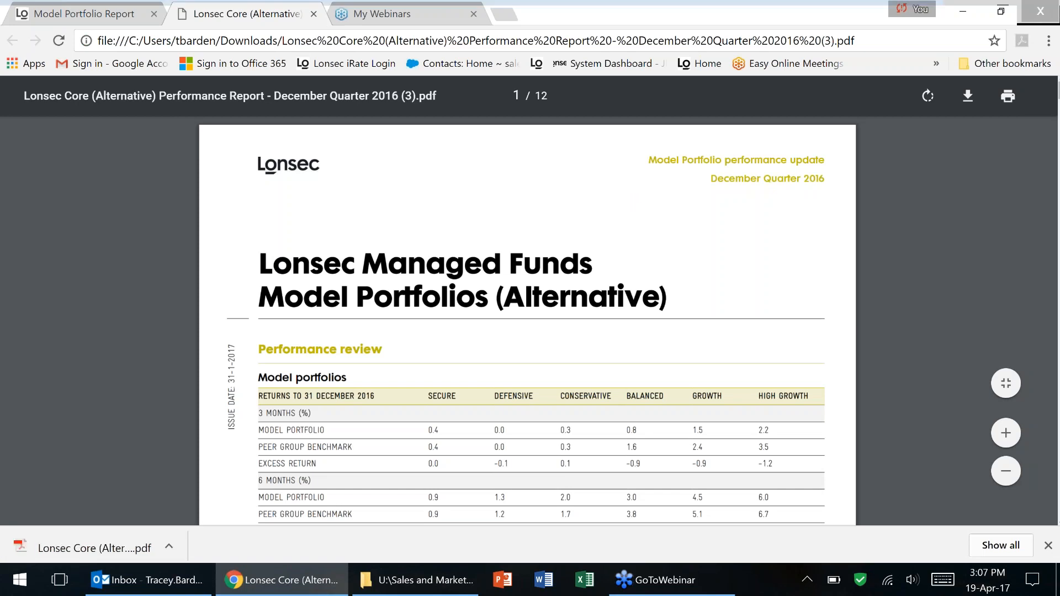
Scroll through the returns table to page 2, then close the PDF.
scroll(527, 317, down, 3)
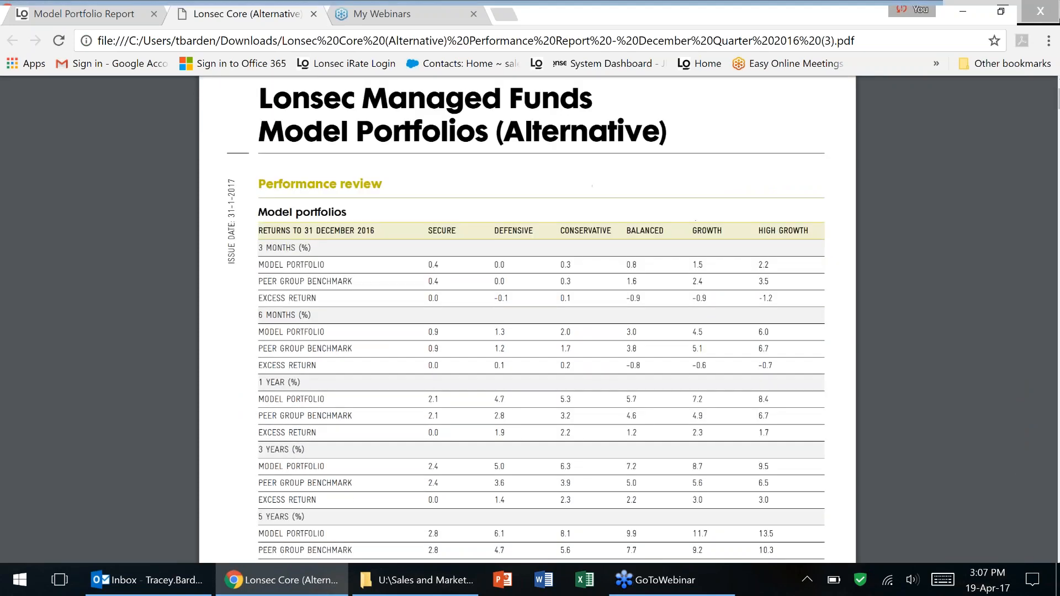
scroll(710, 238, down, 3)
scroll(710, 238, down, 7)
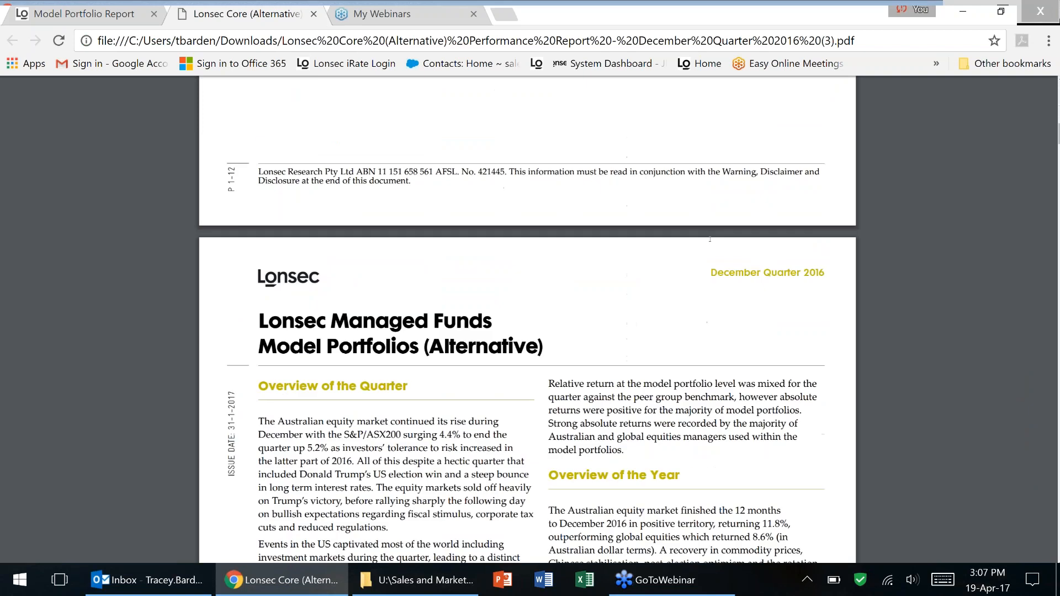
scroll(710, 238, down, 3)
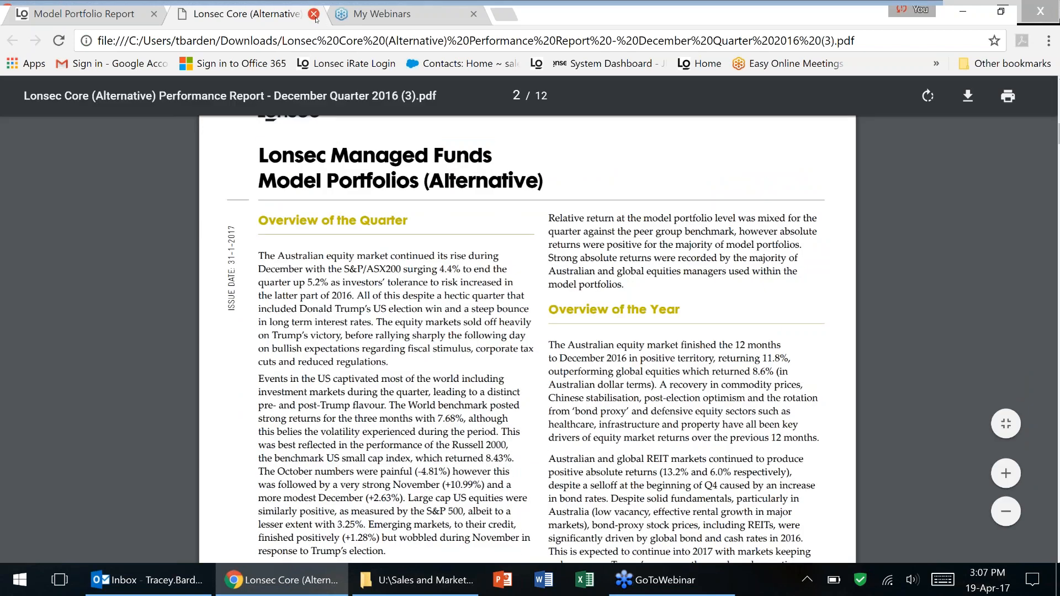
click(314, 14)
mouse_move(303, 126)
scroll(303, 127, up, 1)
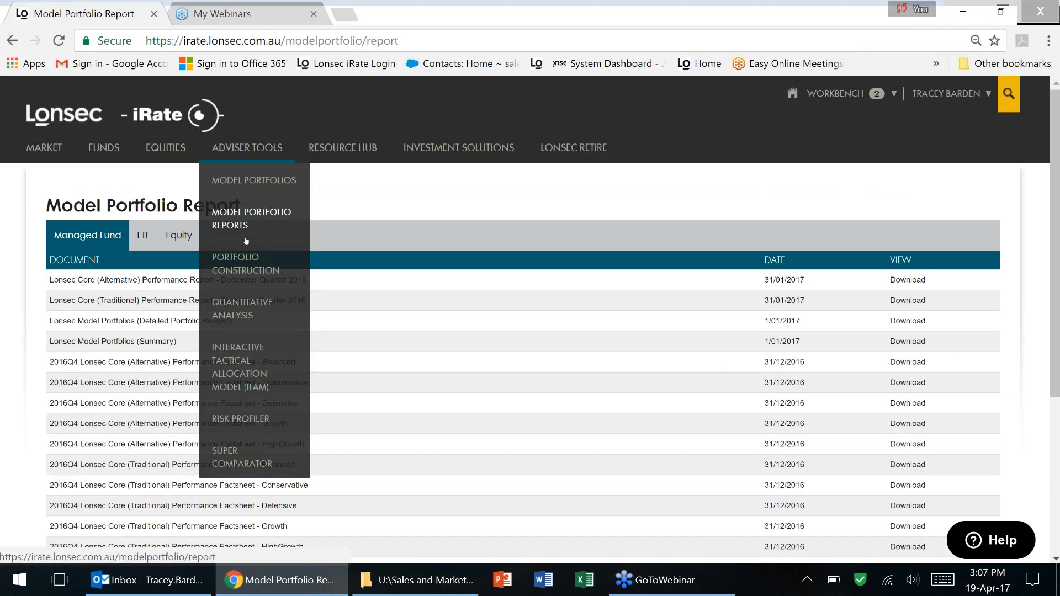
Open Portfolio Construction, dismiss the pop-up, reopen it and close the Create New Portfolio form.
click(245, 264)
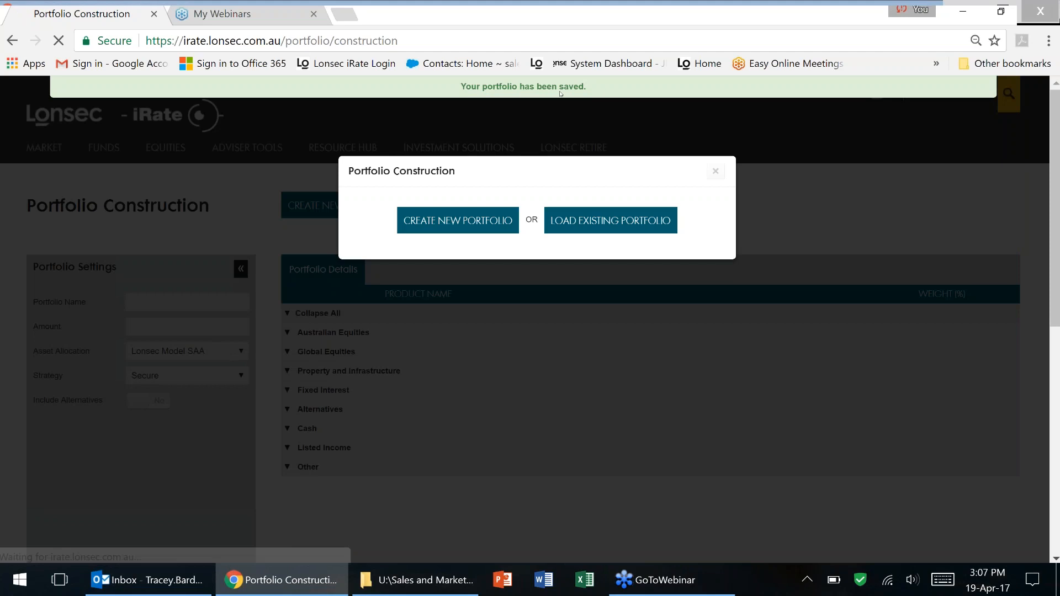
click(720, 175)
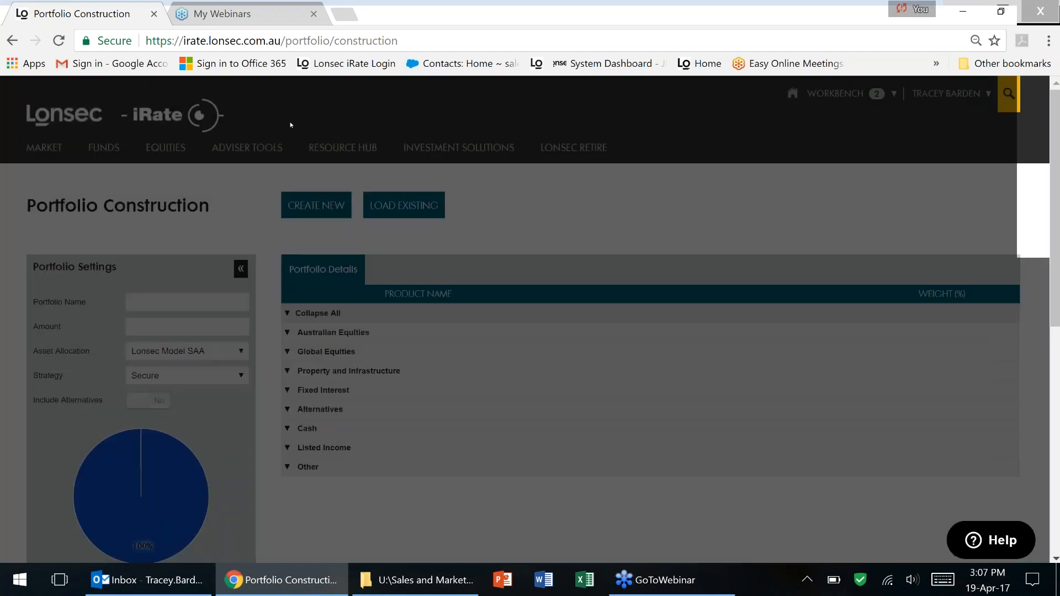
mouse_move(247, 147)
click(241, 270)
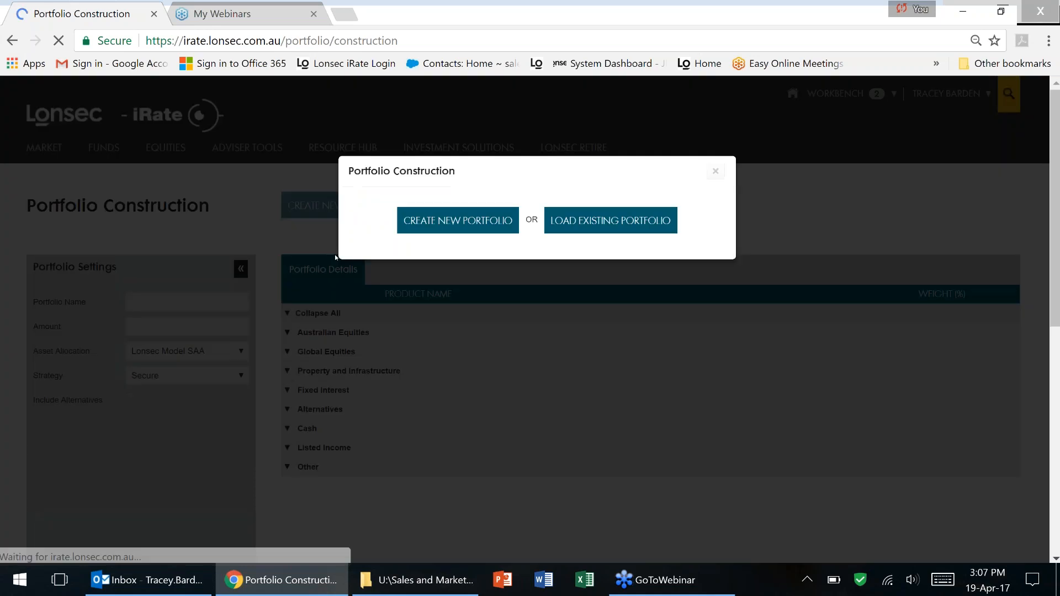
click(457, 220)
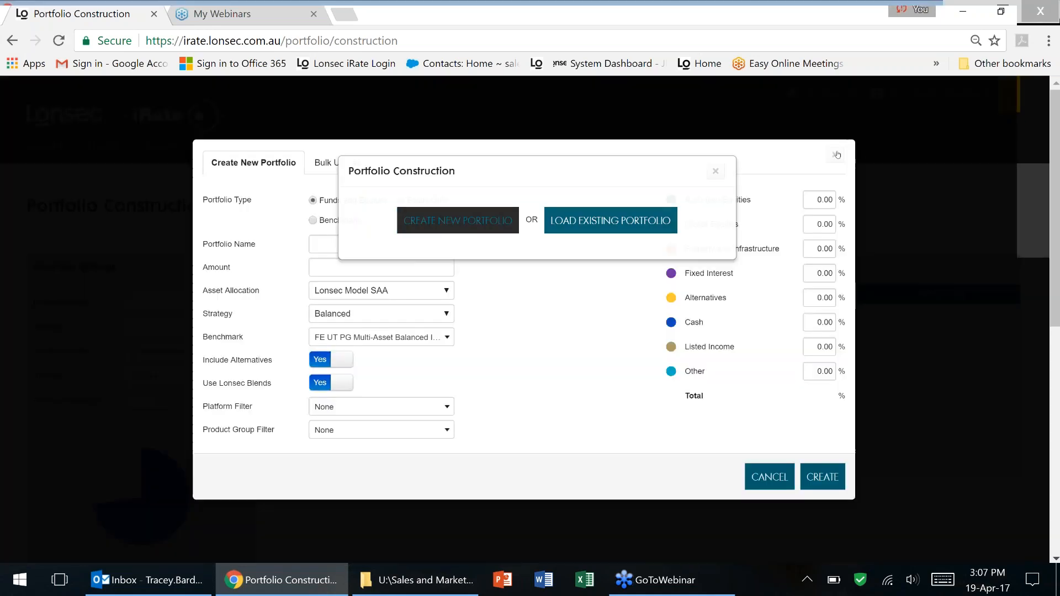
click(836, 154)
Load the most recent Lonsec Bal ALT from Load Existing and scroll through its holdings and allocation.
click(404, 205)
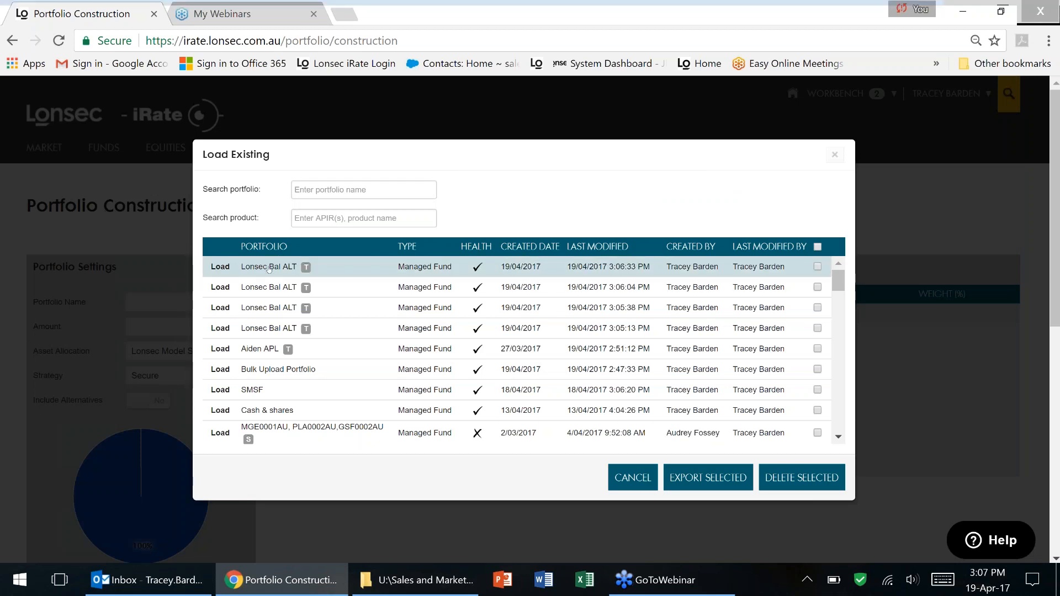
click(224, 270)
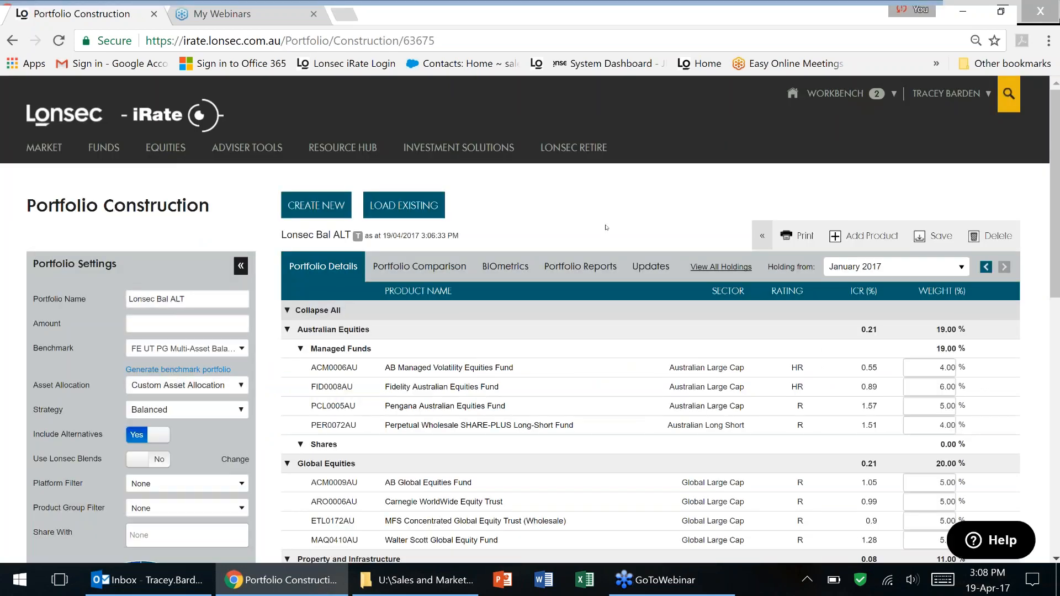
scroll(606, 227, down, 1)
scroll(1006, 304, down, 1)
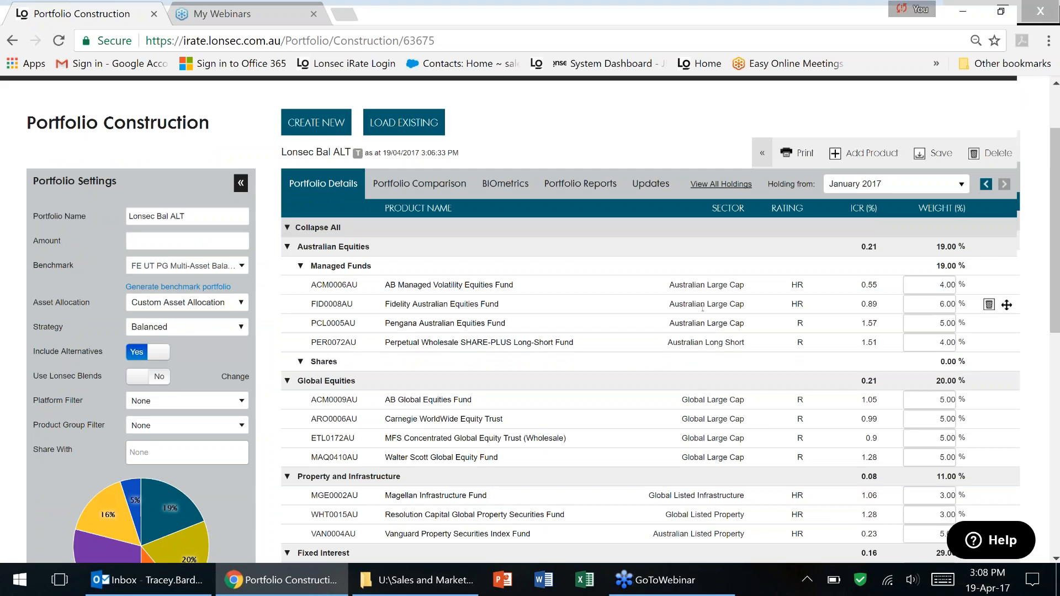
scroll(702, 307, down, 6)
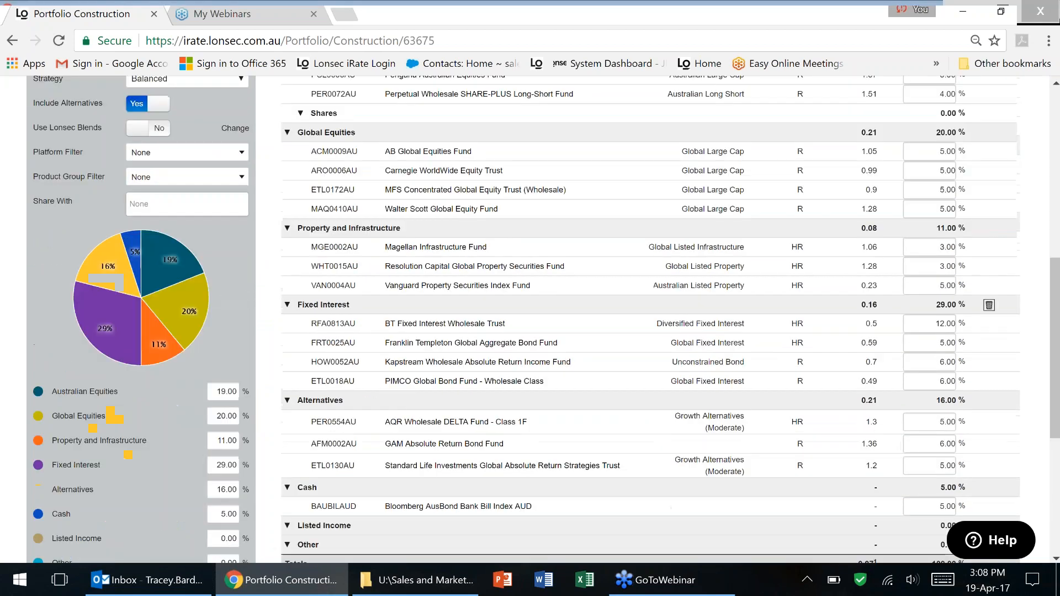
scroll(650, 287, up, 8)
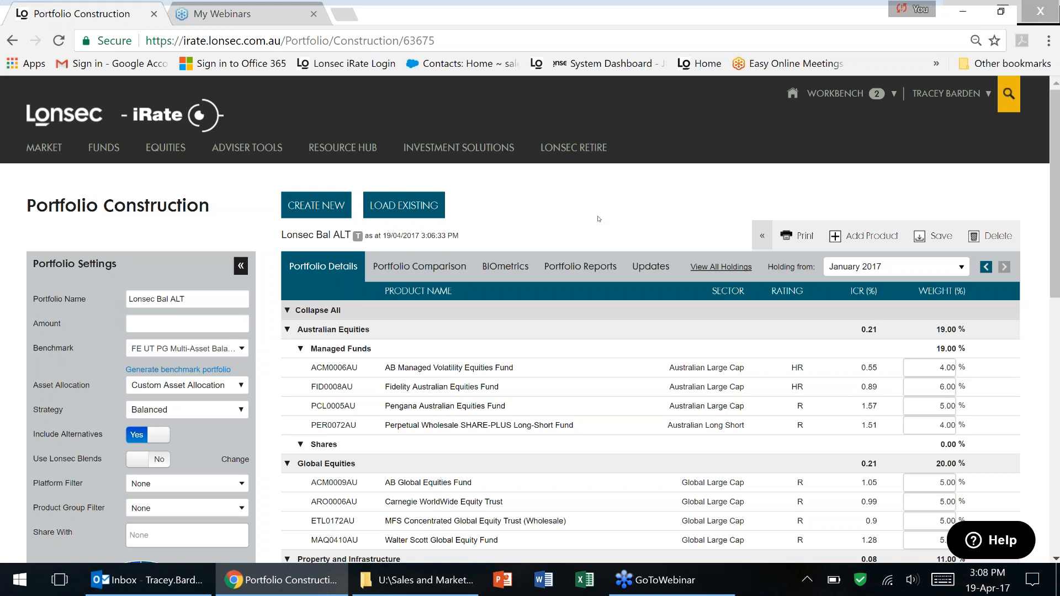
Restart Portfolio Construction and choose Create New Portfolio to show the default Balanced allocation.
mouse_move(247, 147)
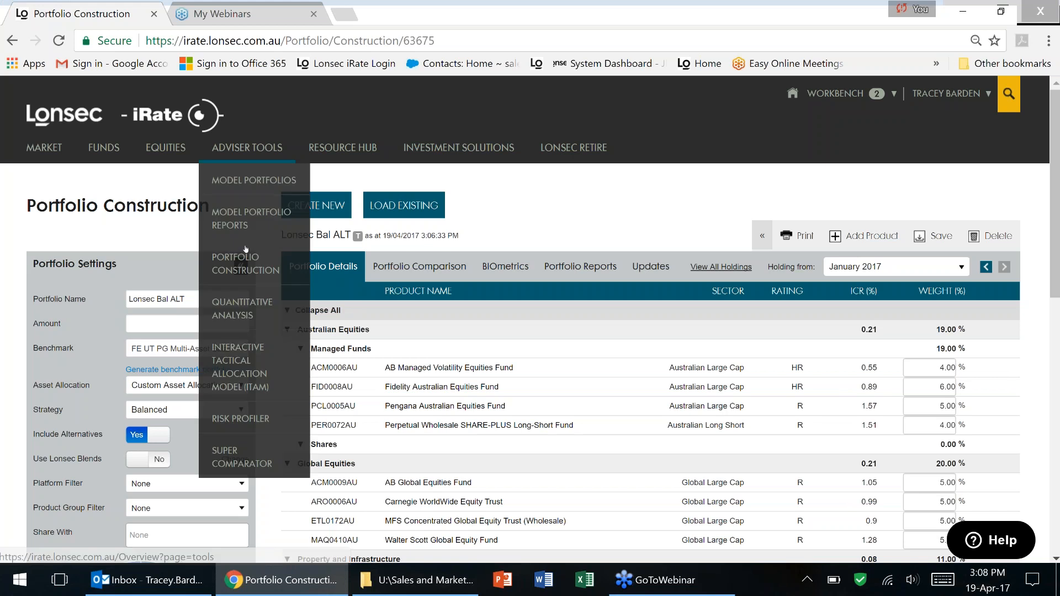
click(245, 261)
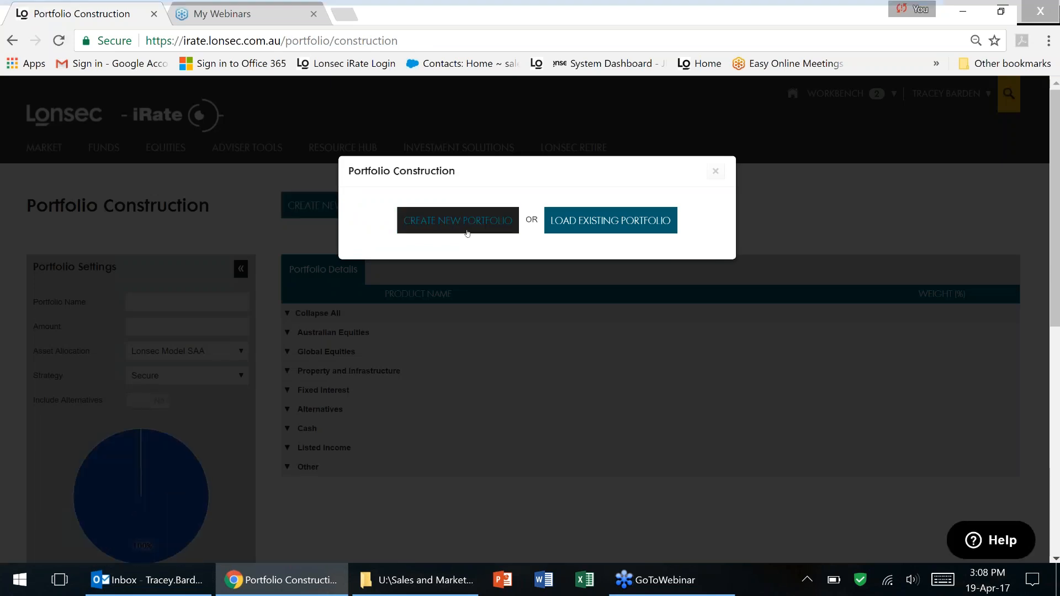
click(590, 231)
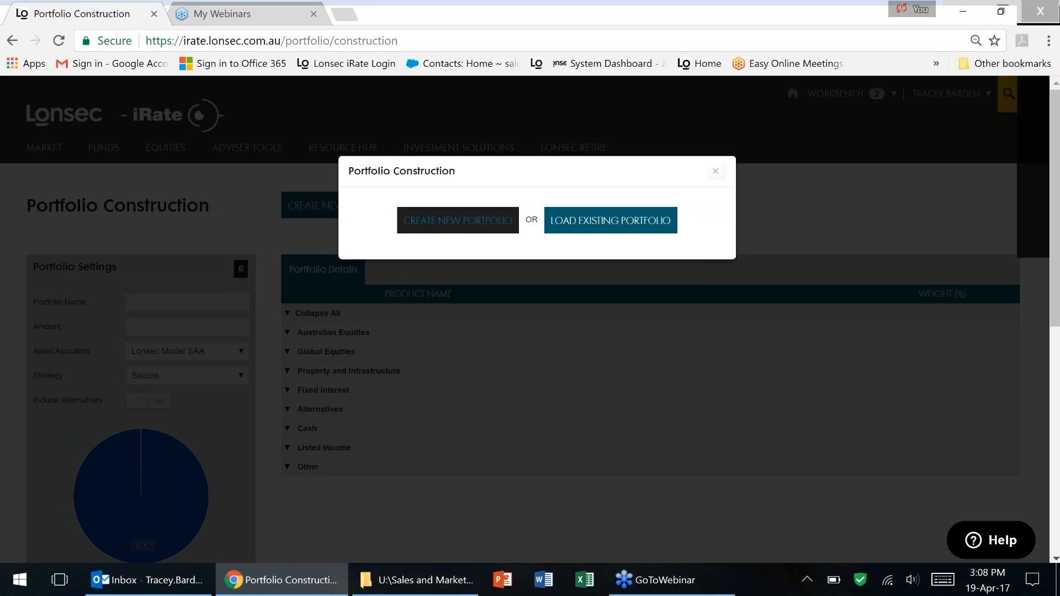
click(458, 220)
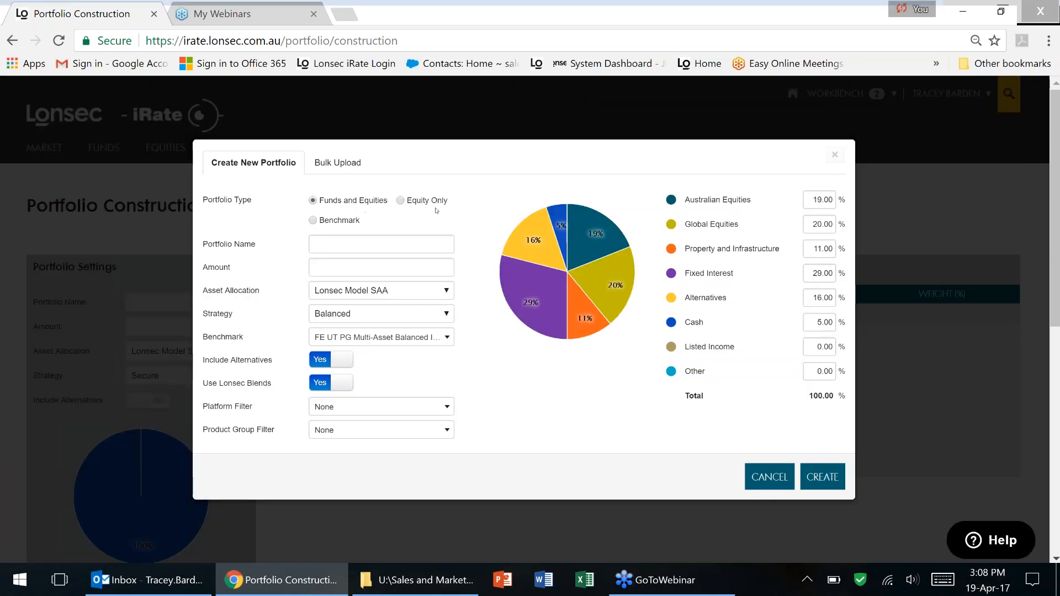
Enter the client's portfolio name and set the Amount to $500,000.
click(369, 245)
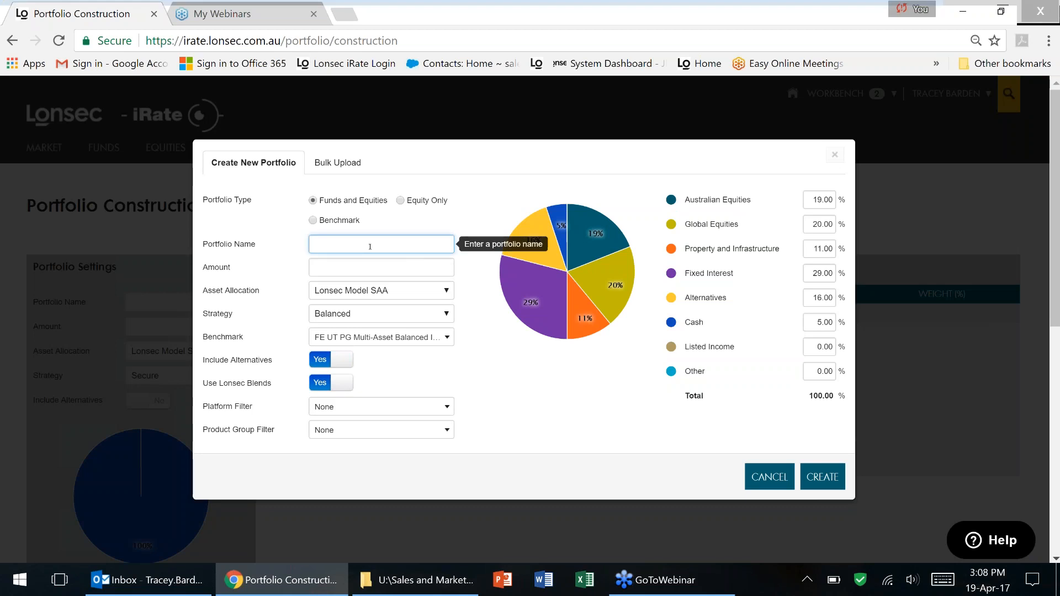
text(Tracey #1)
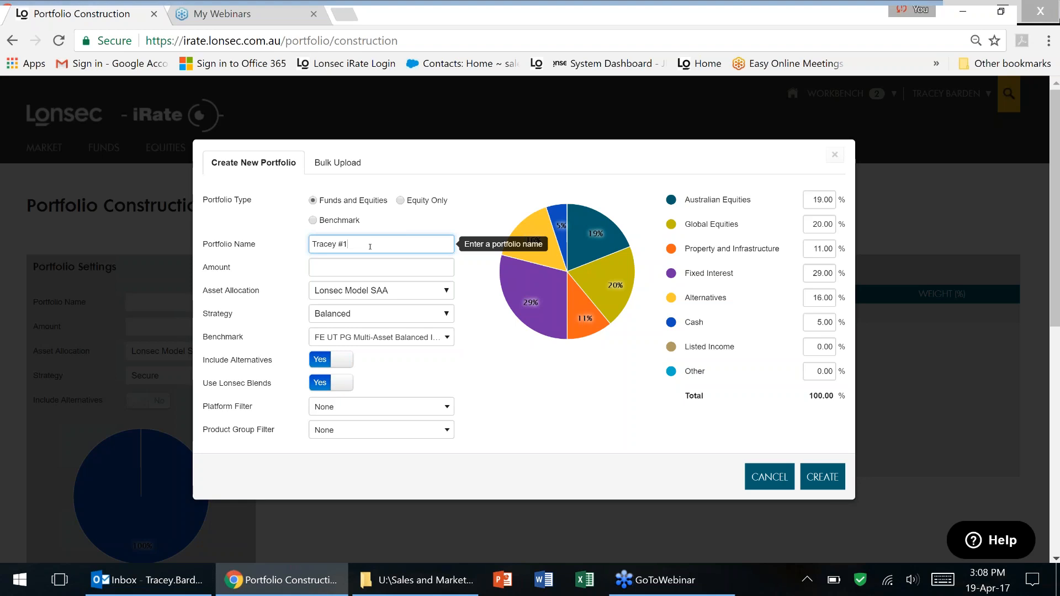
key(Tab)
text(500000)
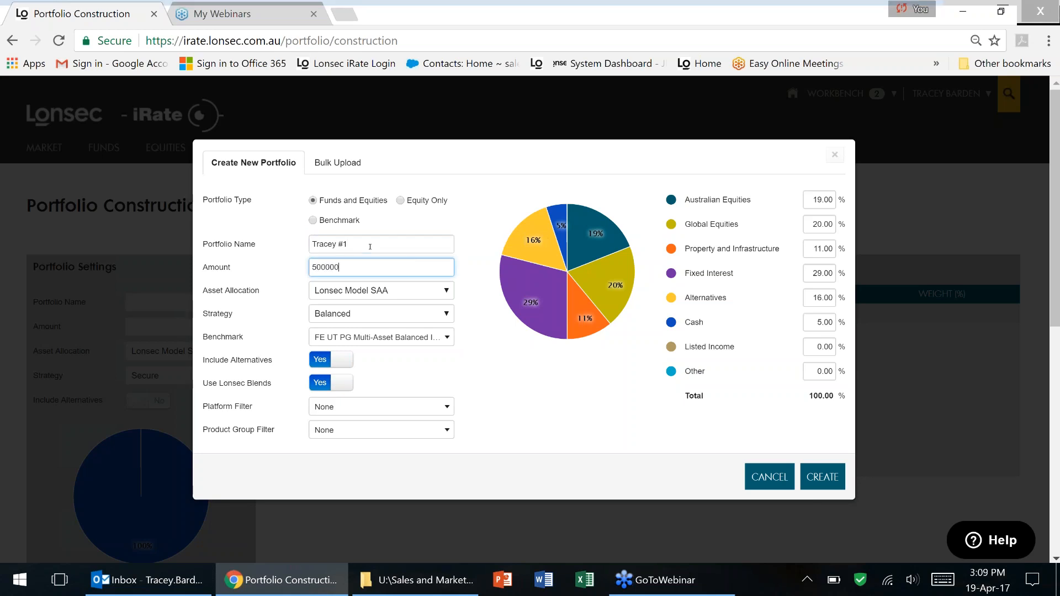
key(Tab)
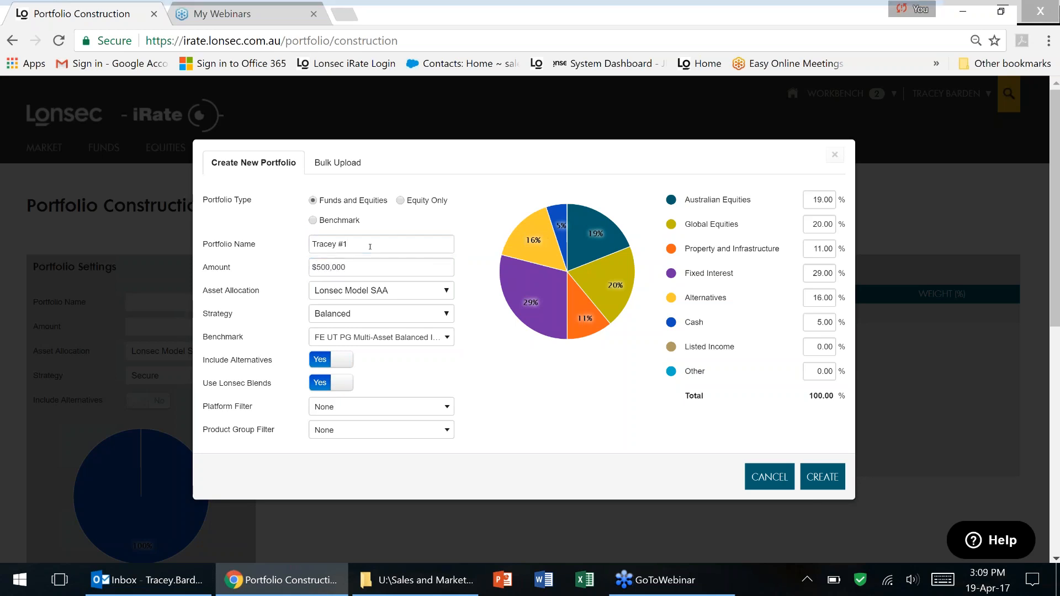
mouse_move(401, 292)
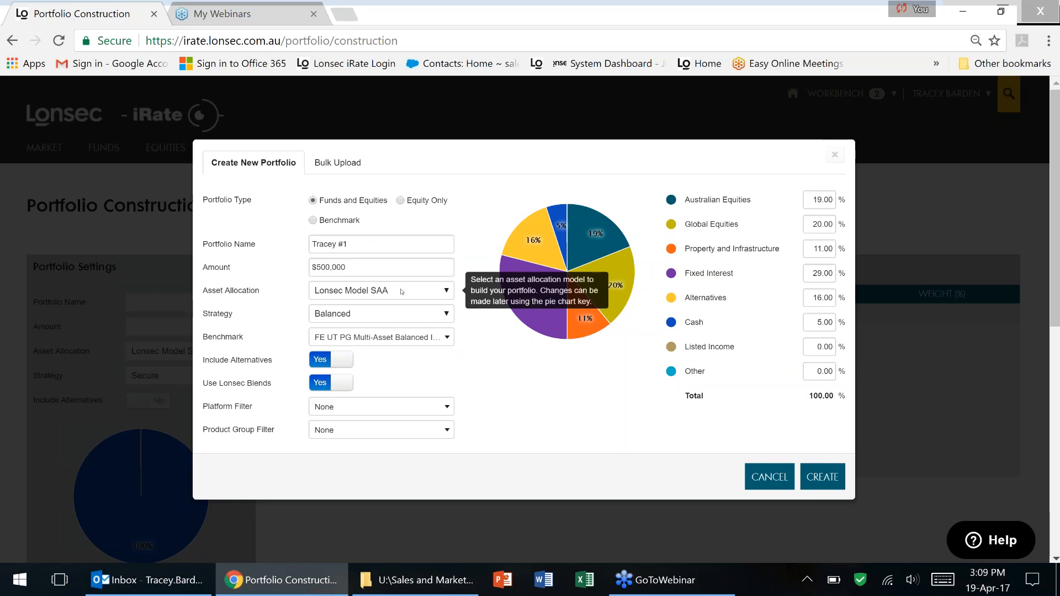
Keep Lonsec Model SAA as the asset allocation model and choose the Growth strategy.
click(402, 292)
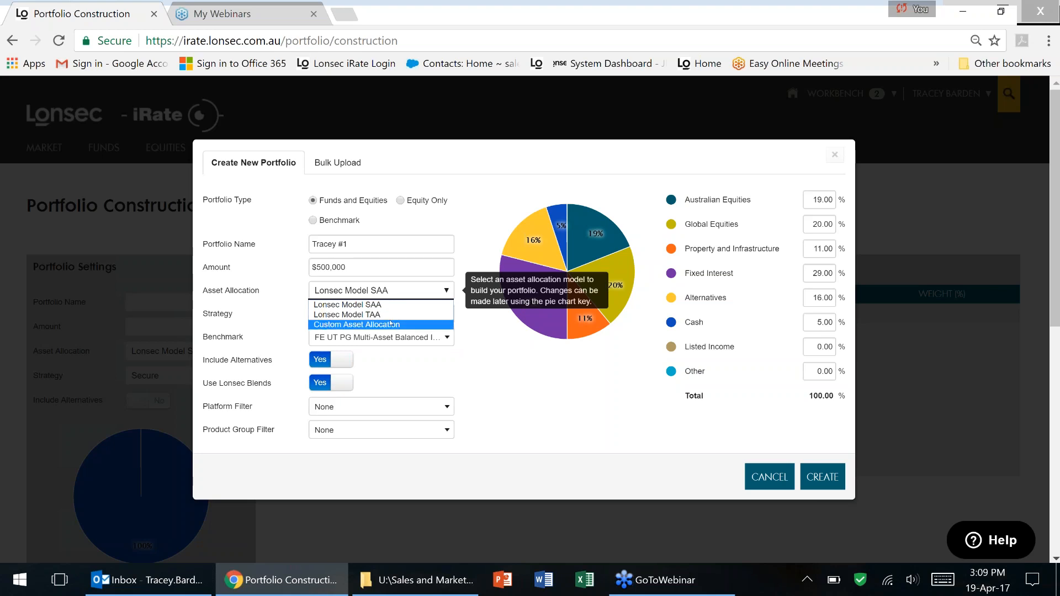
click(396, 293)
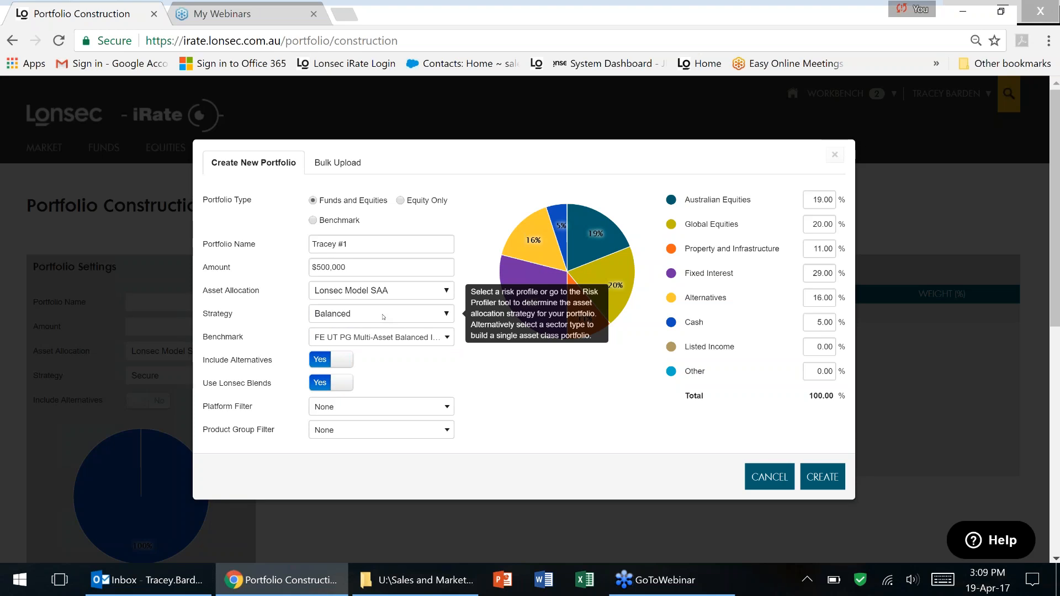
click(383, 317)
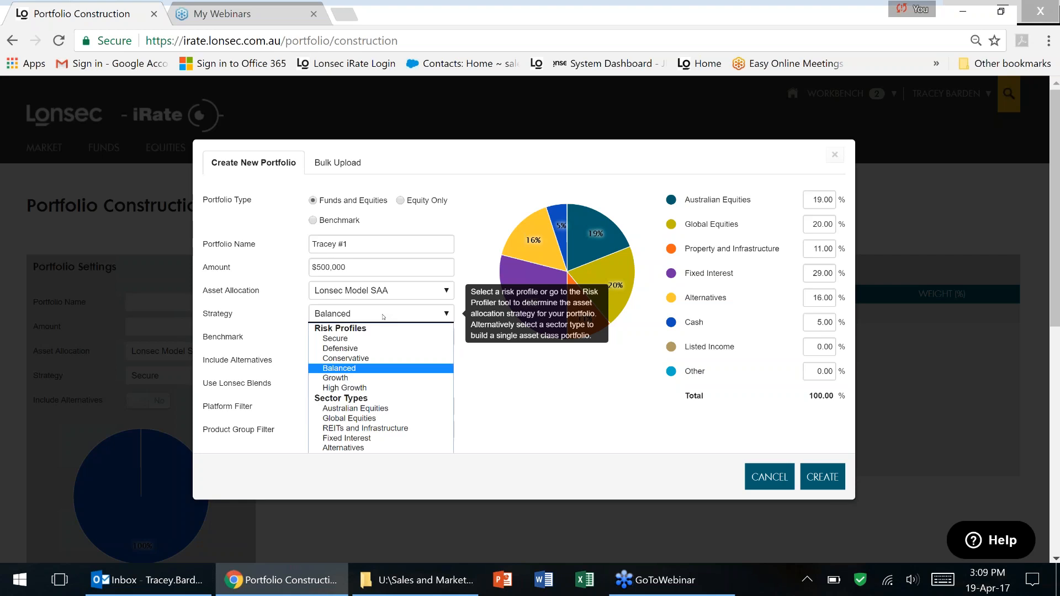
click(364, 378)
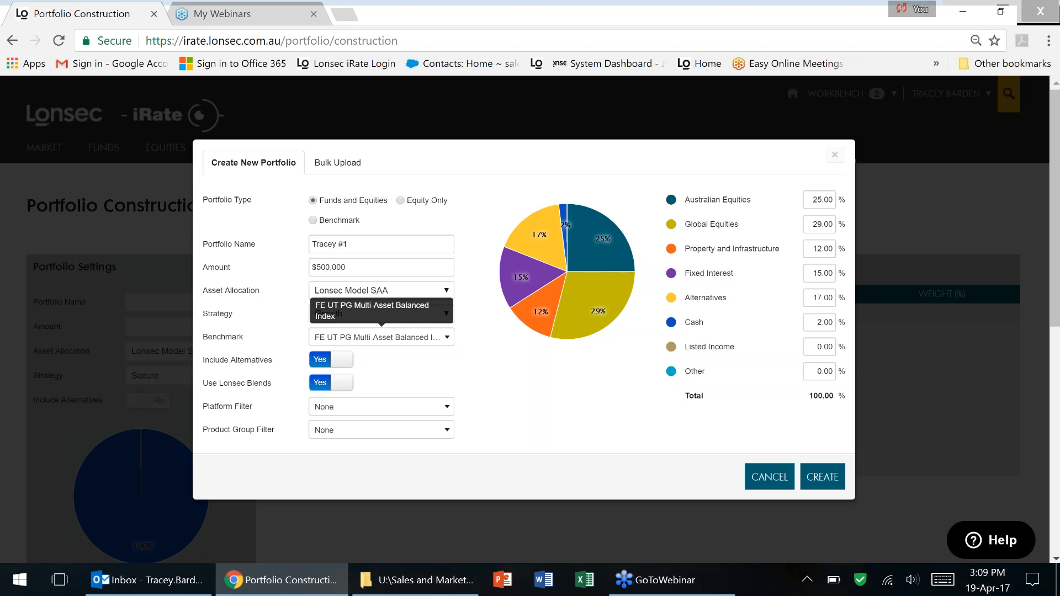
Keep FE UT PG Multi-Asset Balanced Index as the benchmark and exclude alternatives.
click(381, 337)
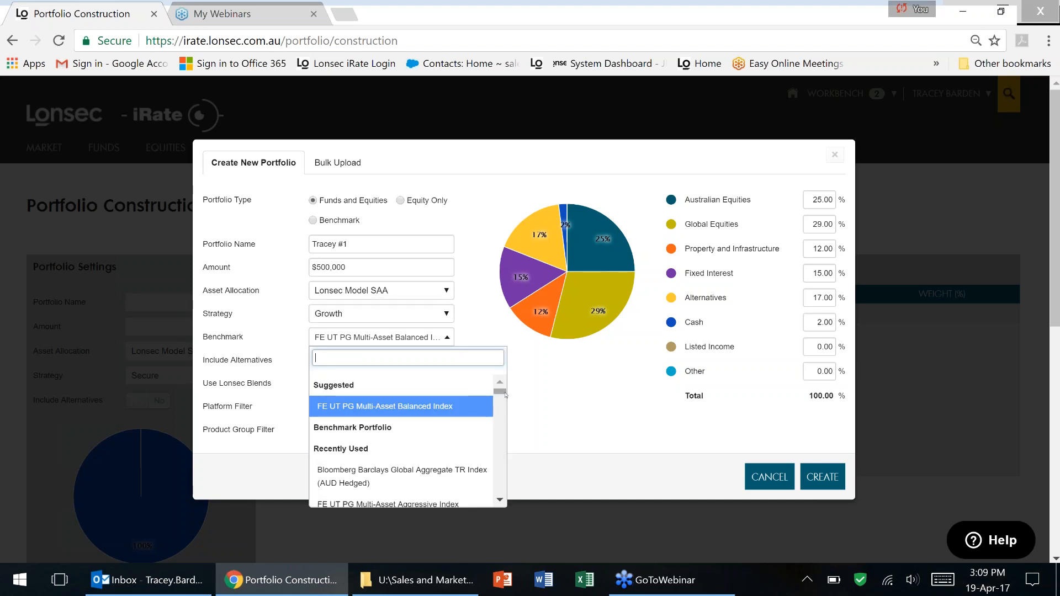
mouse_move(504, 393)
mouse_down()
mouse_move(505, 427)
mouse_move(501, 385)
mouse_up()
click(387, 407)
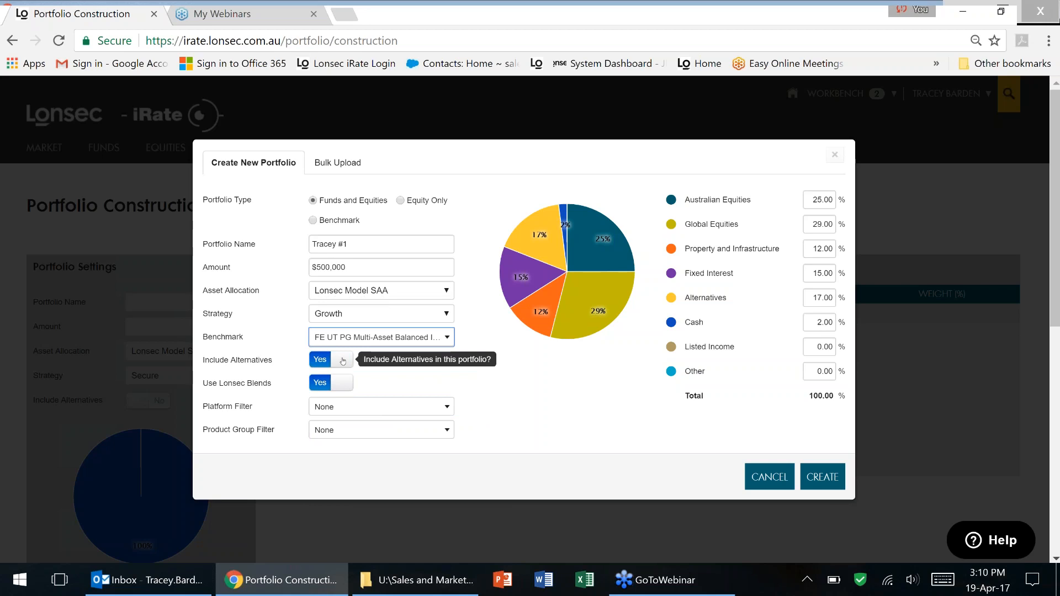
click(343, 361)
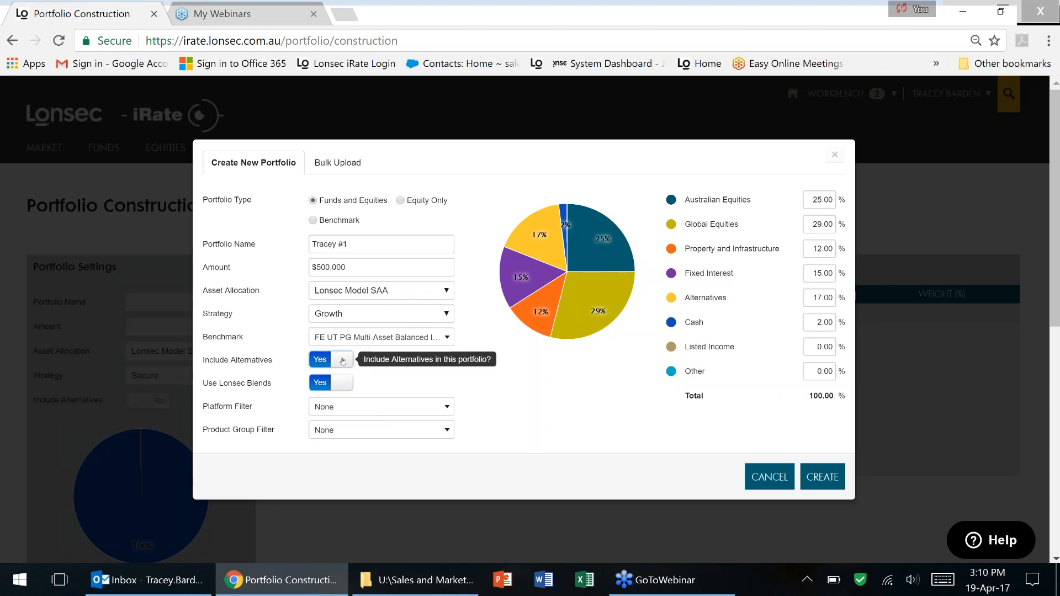
click(343, 361)
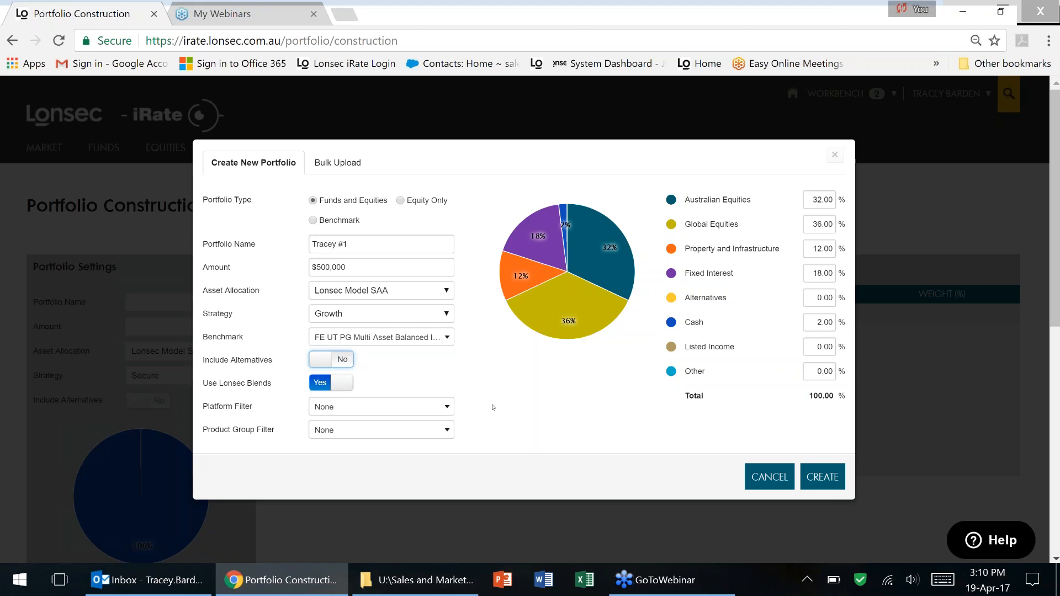
Leave the Platform Filter at None and create the $500,000 Growth portfolio.
click(448, 408)
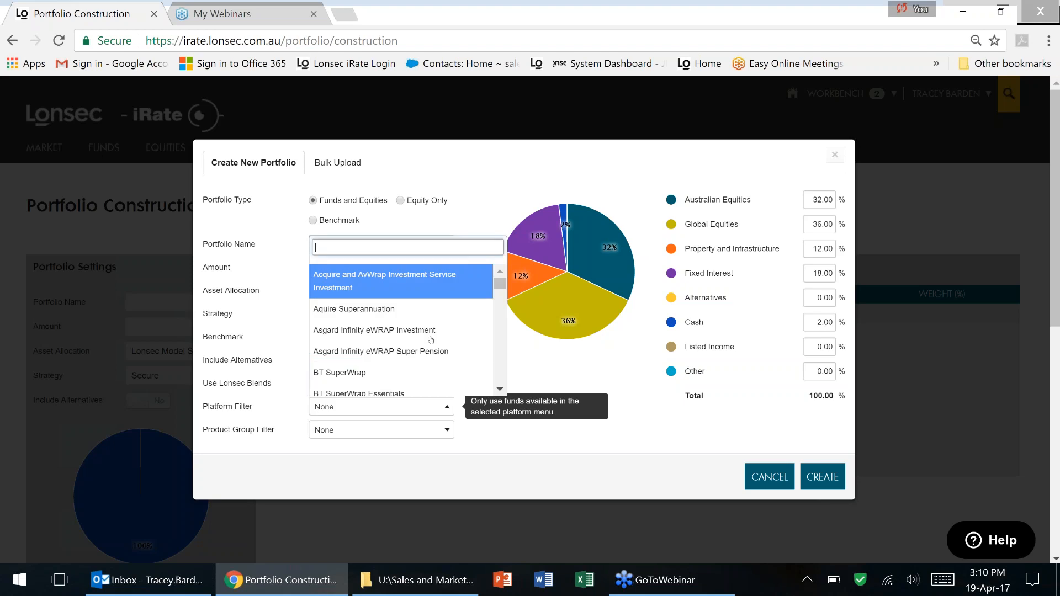
mouse_move(502, 286)
mouse_down()
mouse_move(505, 326)
mouse_move(507, 265)
mouse_up()
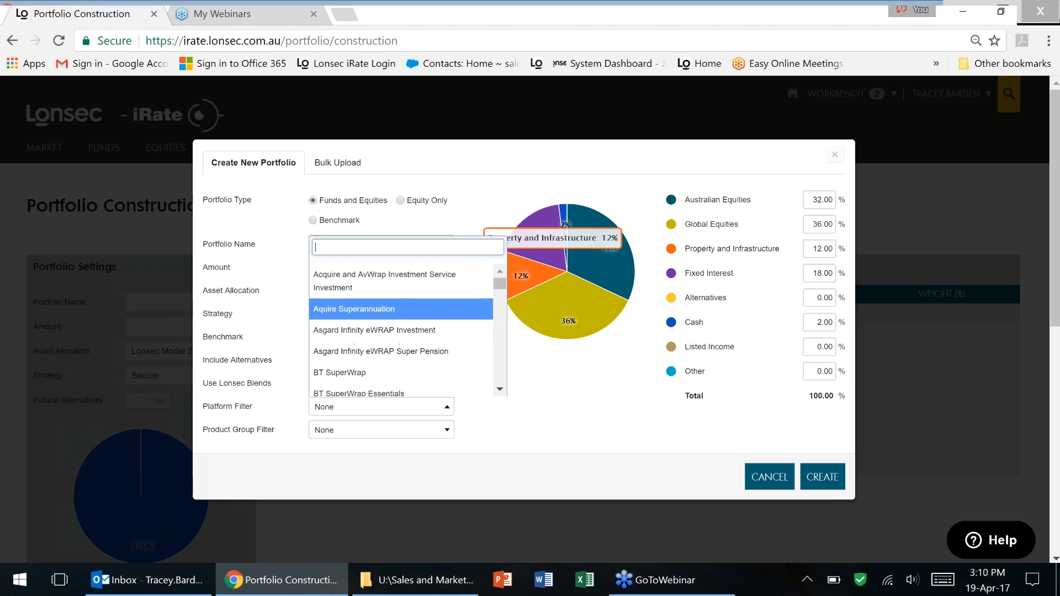
click(525, 415)
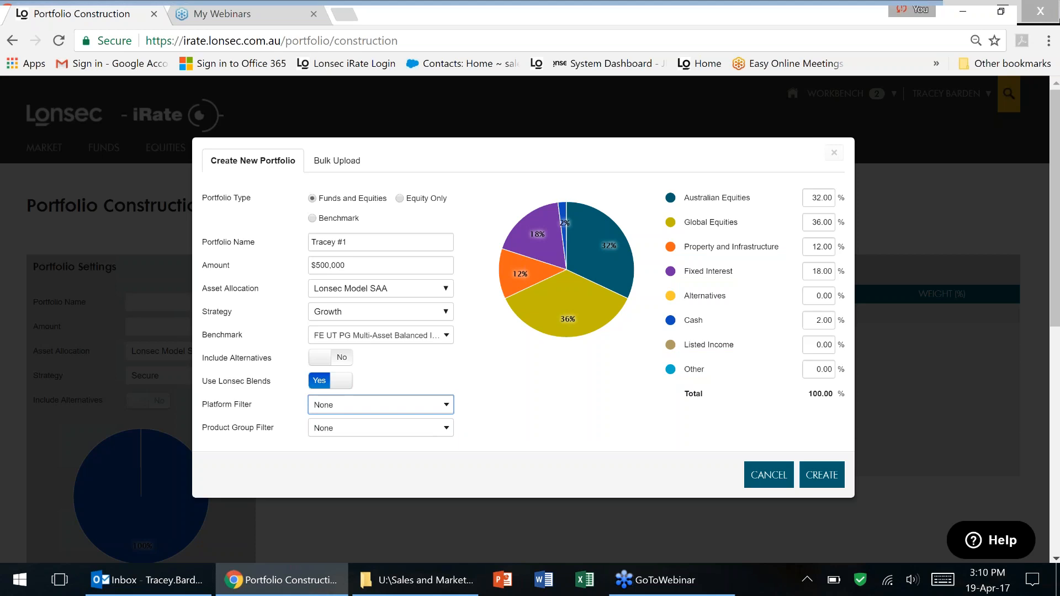
mouse_move(597, 266)
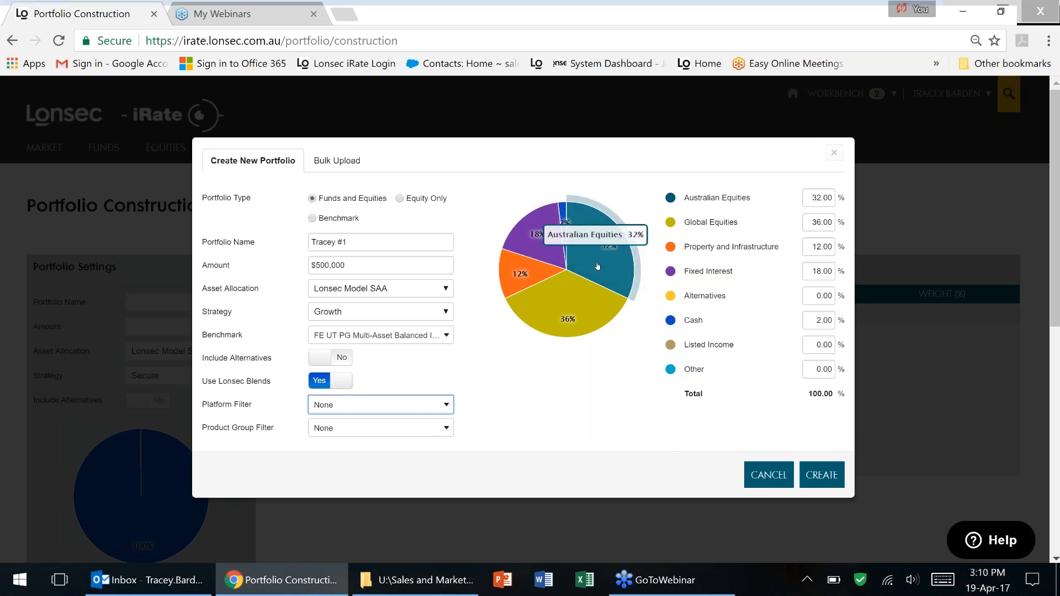
click(821, 474)
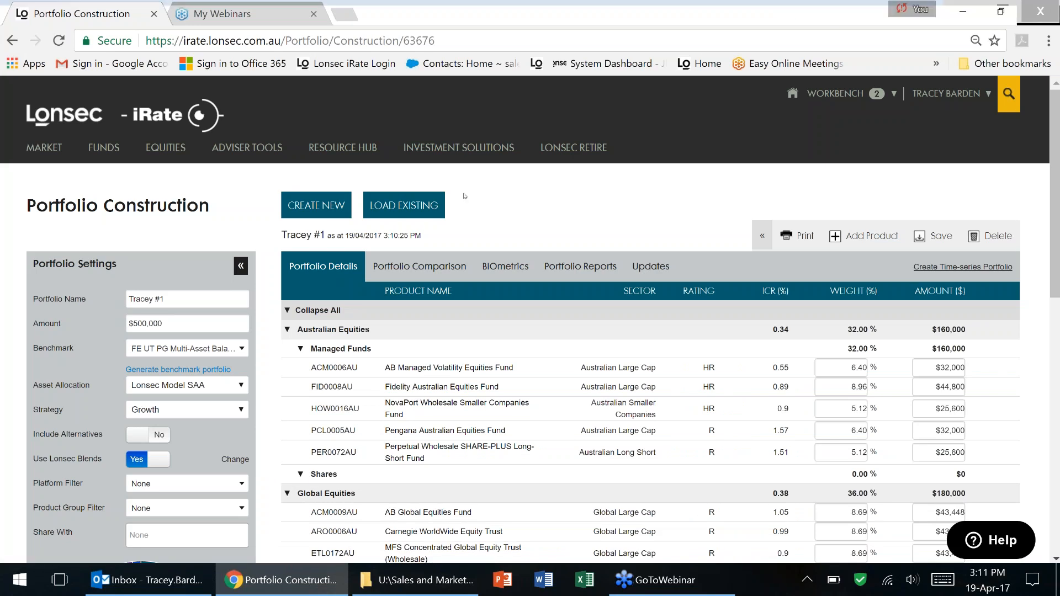
Scroll through the new portfolio's fund holdings in Portfolio Details.
scroll(465, 196, down, 3)
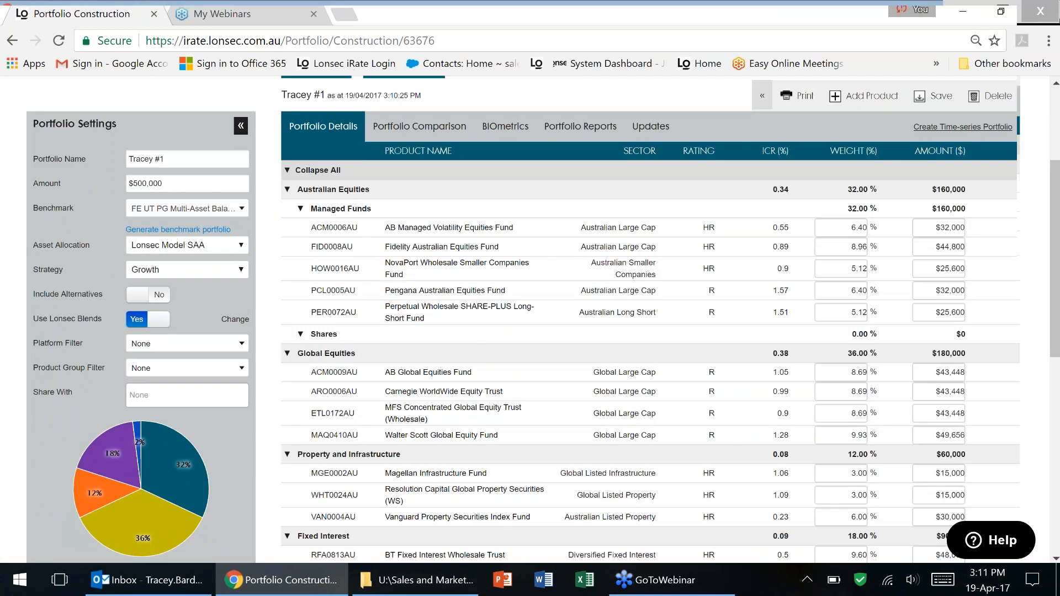
scroll(466, 196, down, 1)
scroll(243, 405, down, 3)
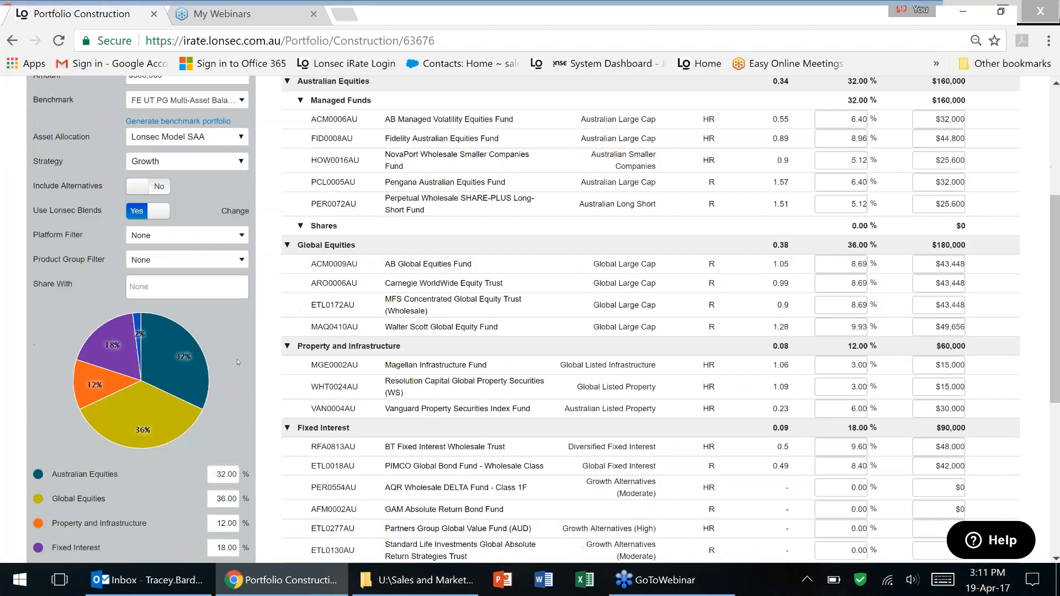
scroll(237, 362, down, 3)
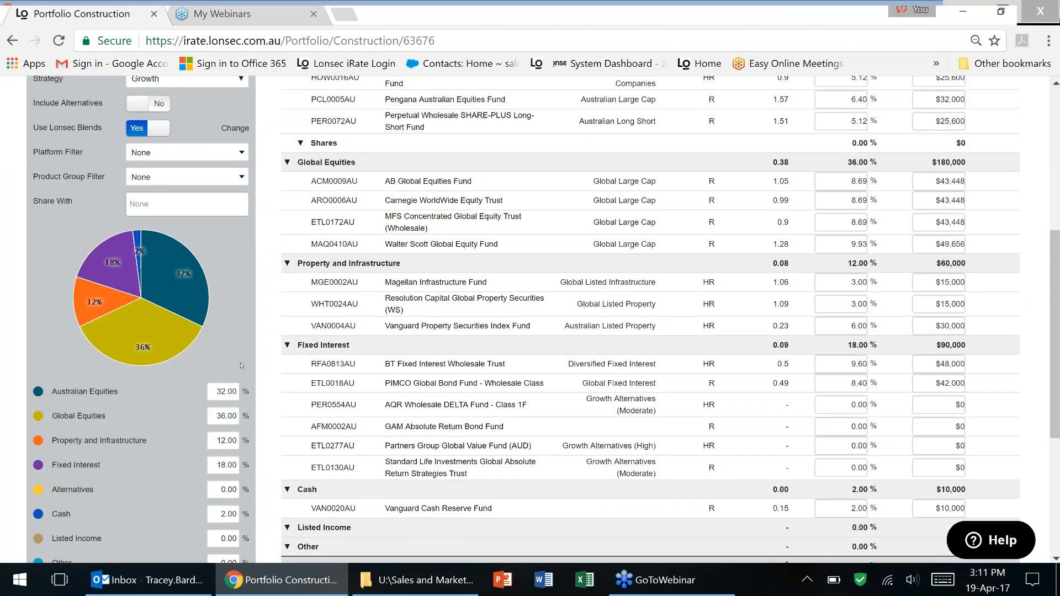
scroll(241, 361, up, 3)
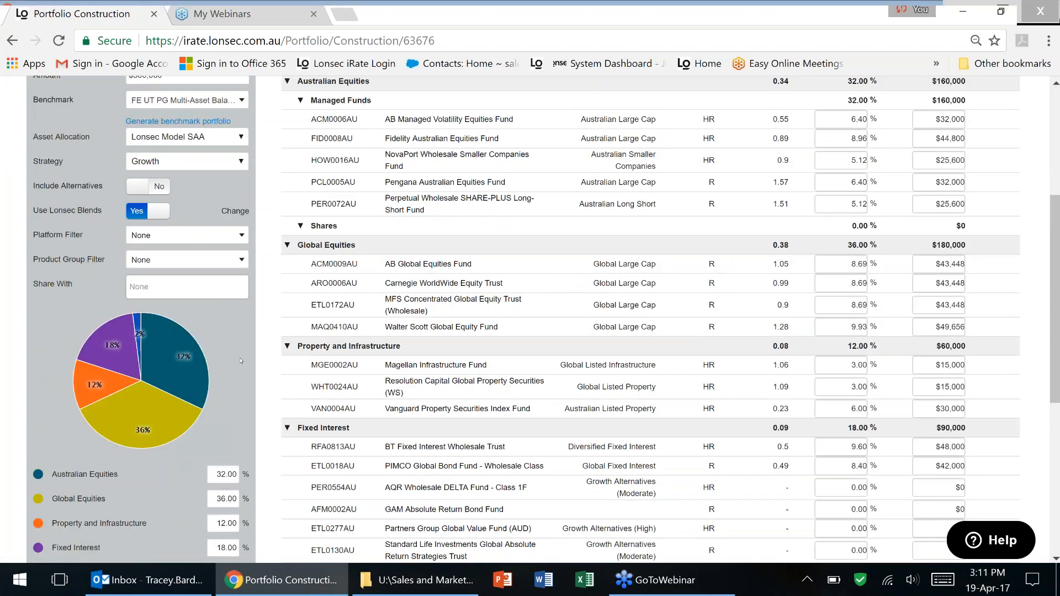
scroll(241, 361, up, 3)
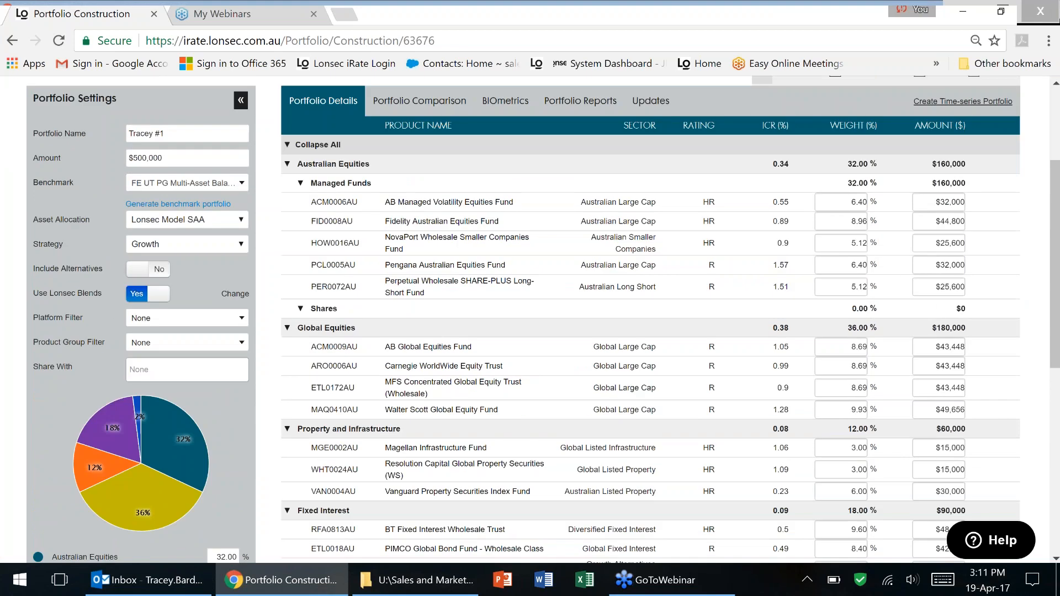
Check the Share With user list, then expand the toolbar to show rebalance and export actions.
click(172, 369)
click(172, 369)
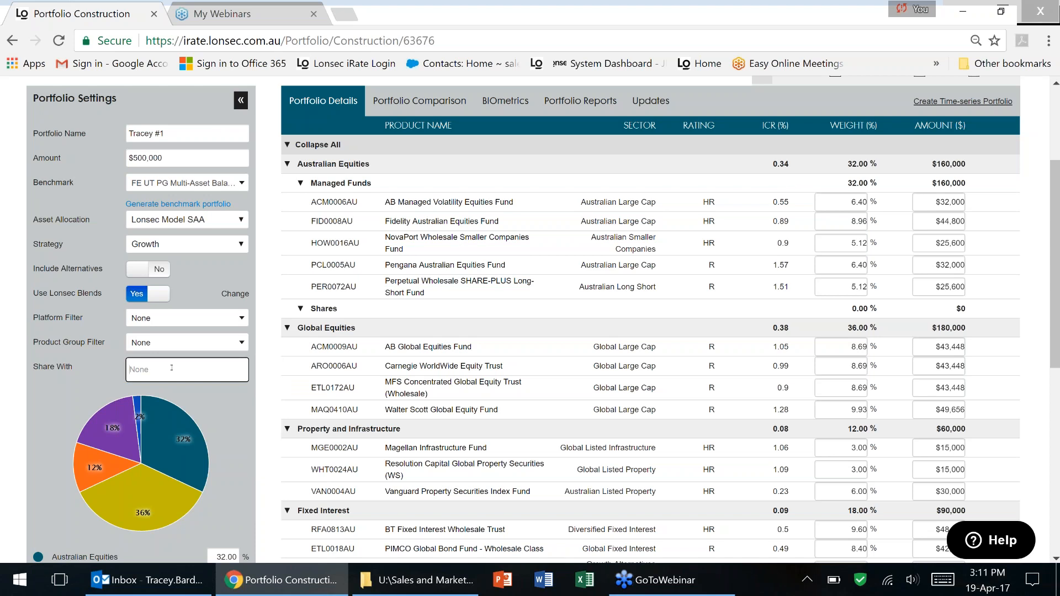
scroll(236, 404, up, 2)
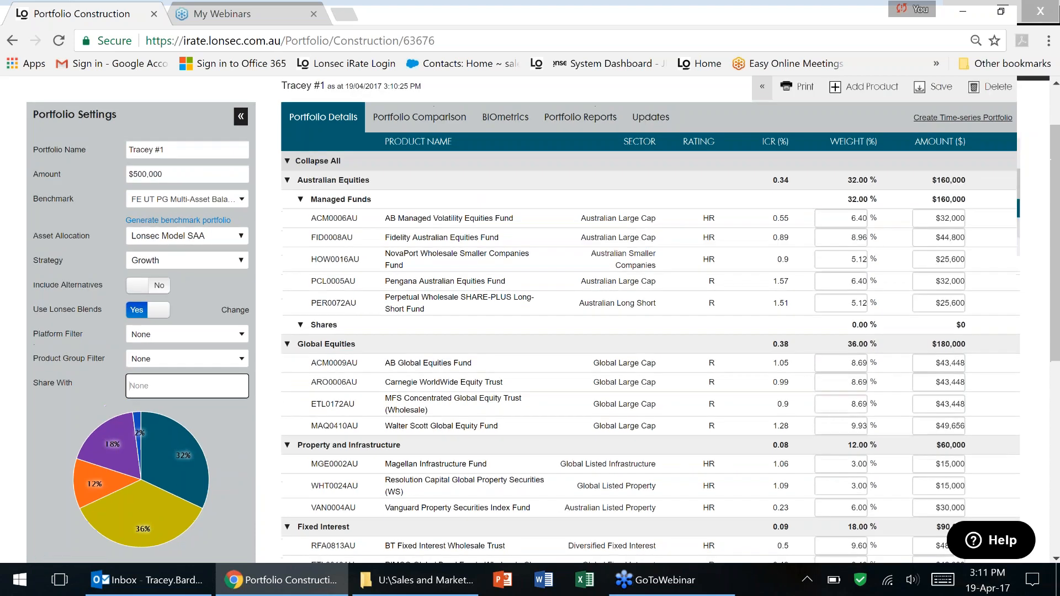
click(762, 156)
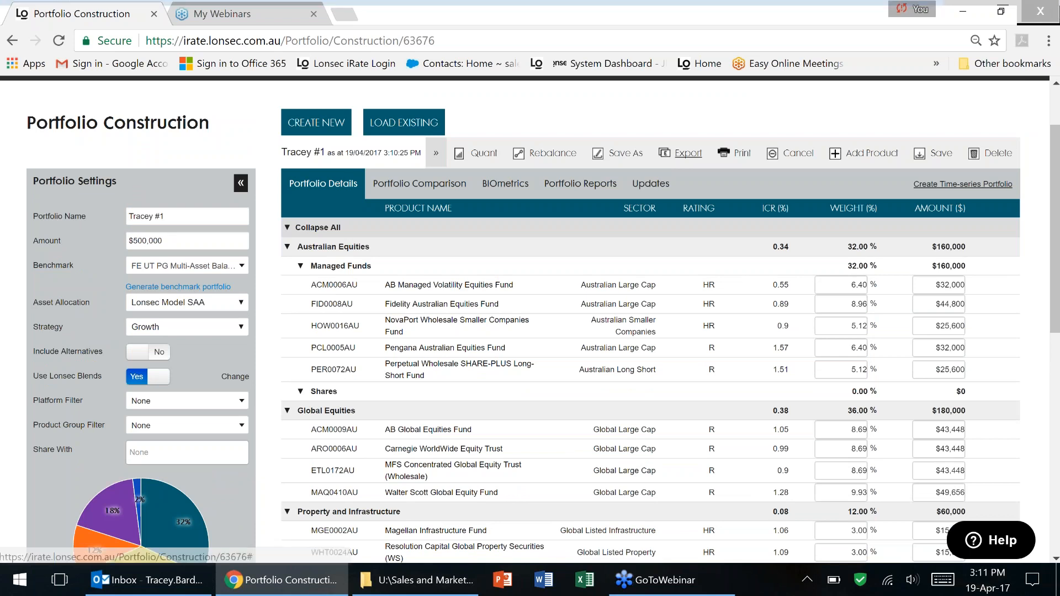
click(688, 153)
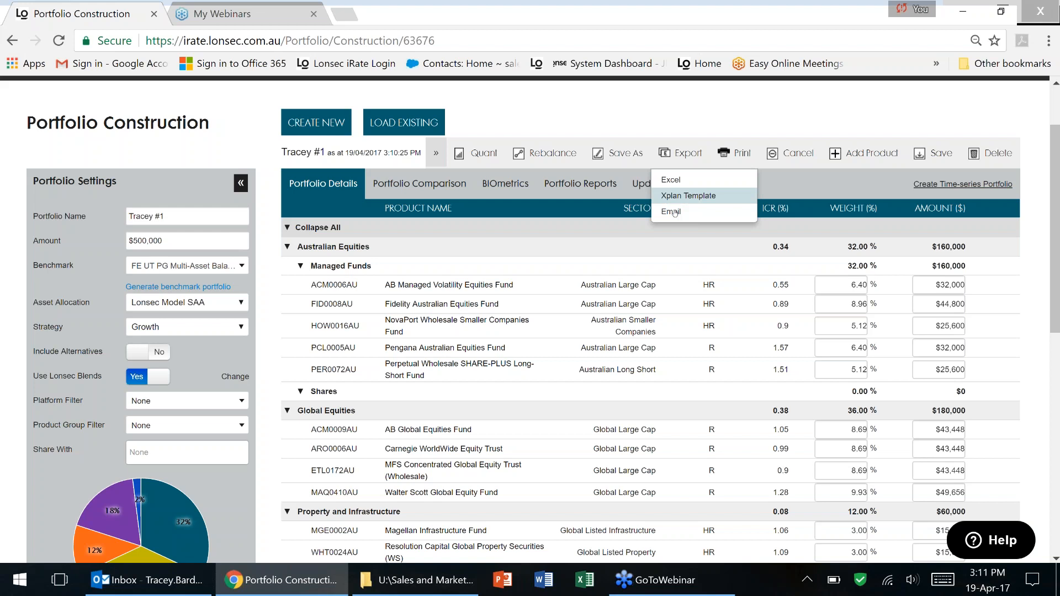
click(674, 215)
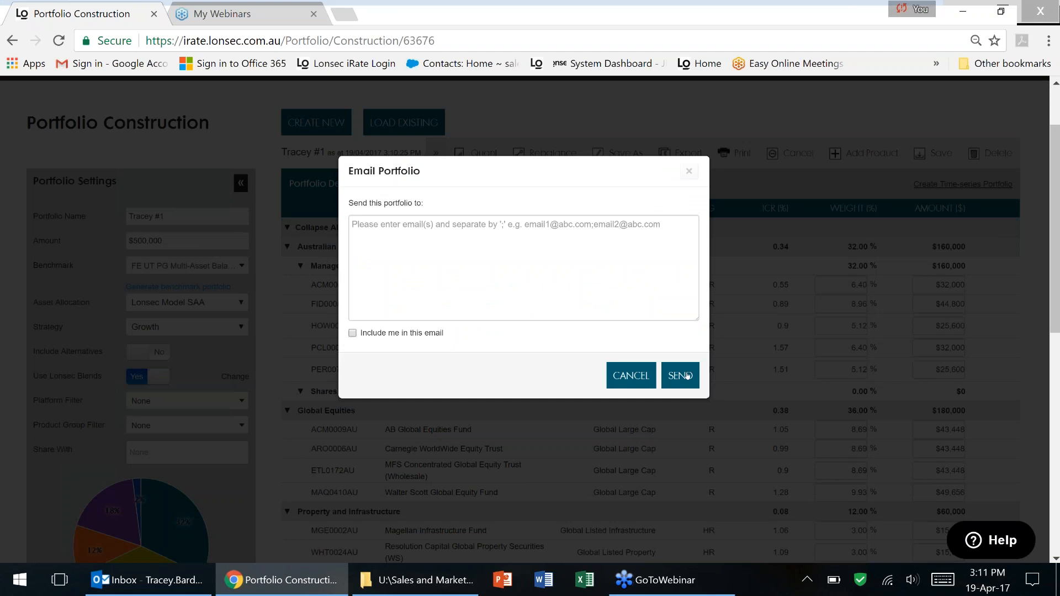
click(631, 375)
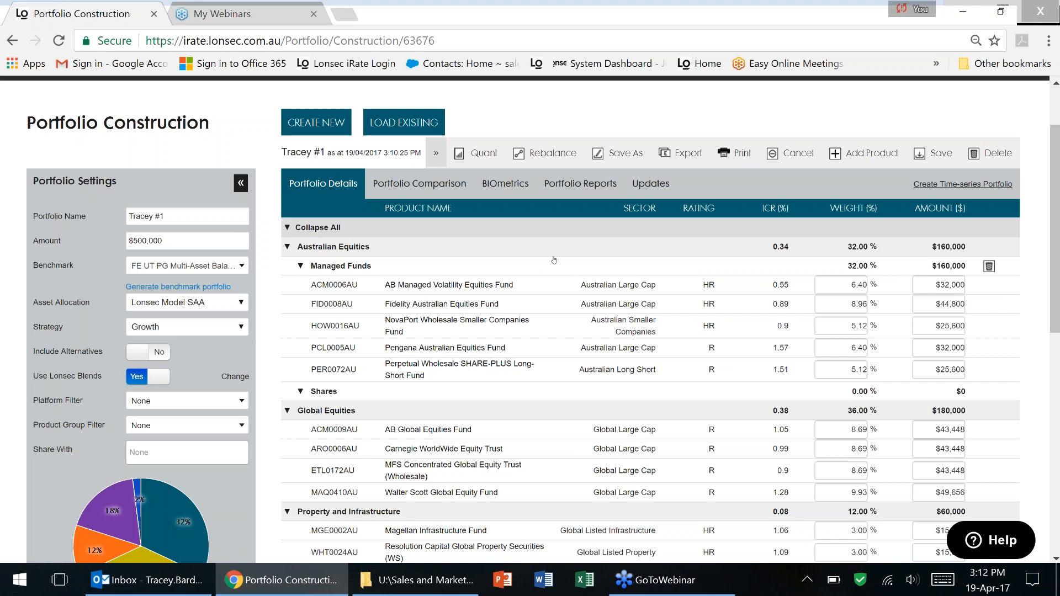
Delete the VAN0020AU Vanguard Cash Reserve Fund row, dropping Cash to 0.00% and total to 98.00%.
scroll(568, 270, down, 1)
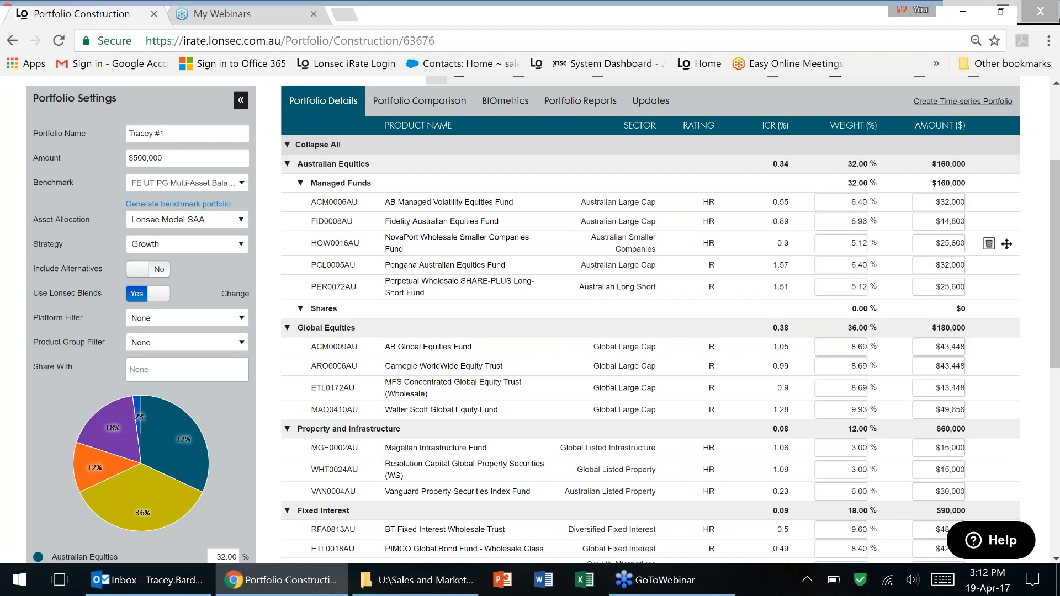
scroll(650, 319, down, 3)
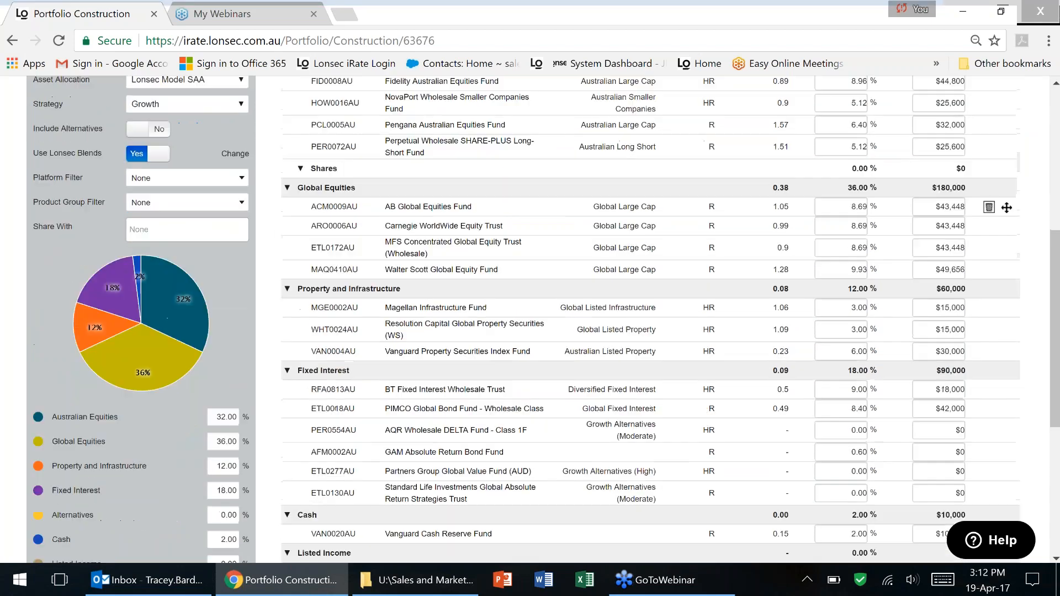
scroll(650, 319, down, 1)
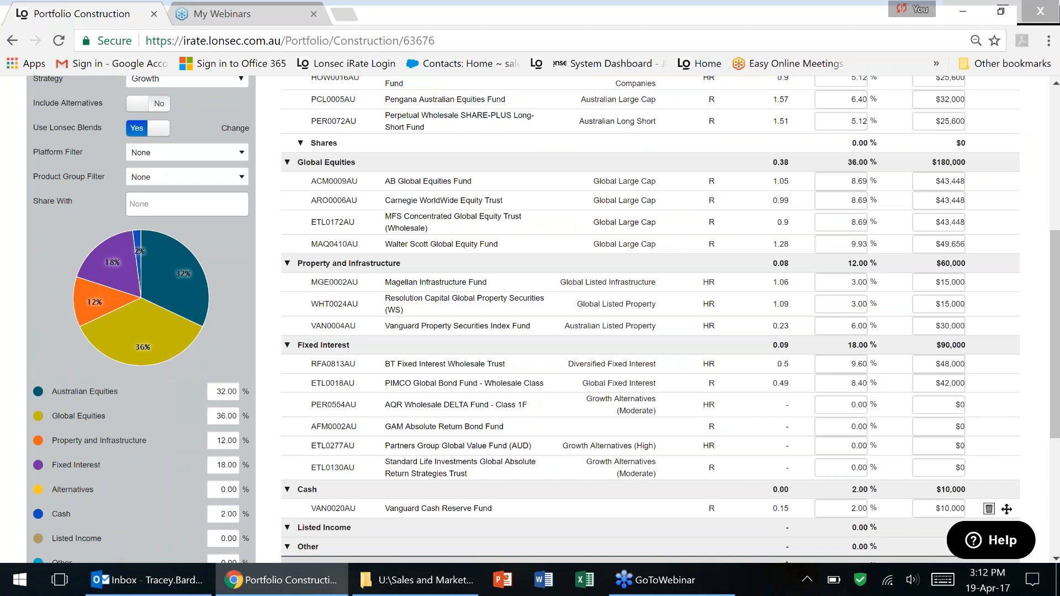
click(988, 508)
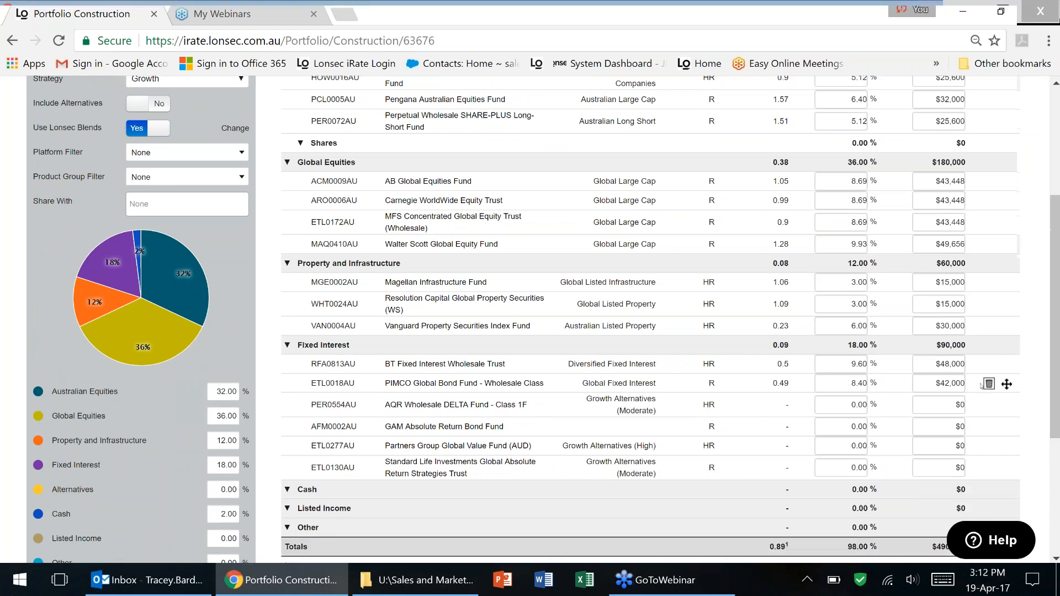
scroll(982, 384, up, 5)
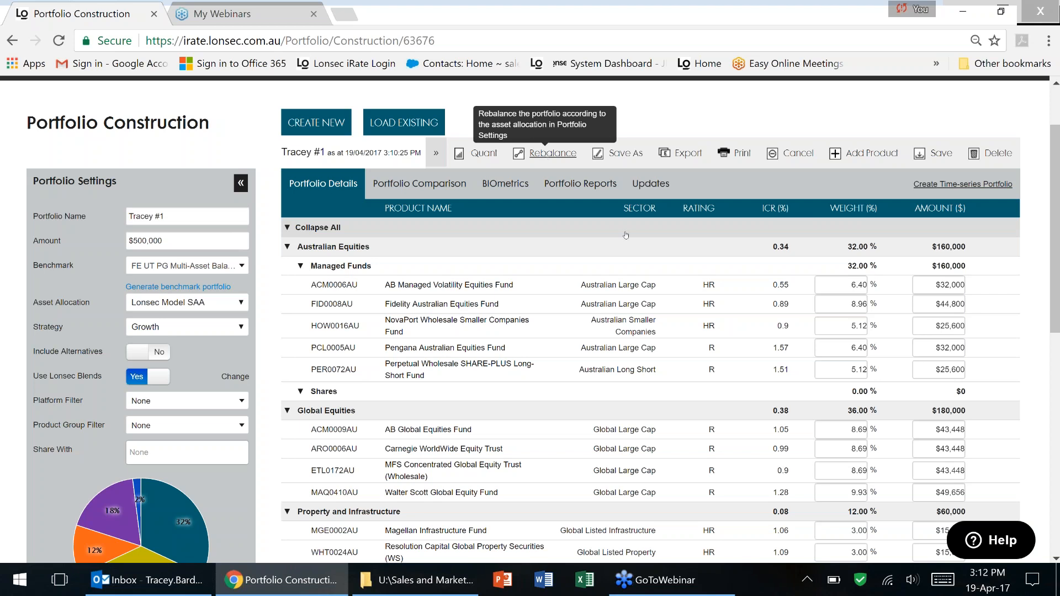
Change the Cash allocation from 2% to 0% and apply the update.
scroll(743, 270, down, 8)
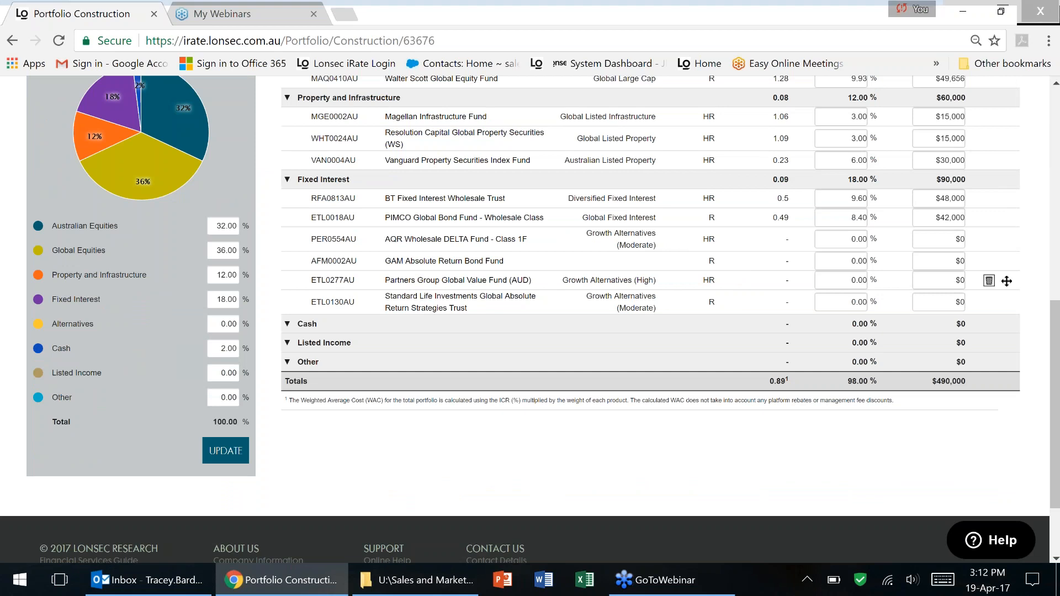
drag(226, 349, 220, 348)
key(BackSpace)
text(0)
key(Tab)
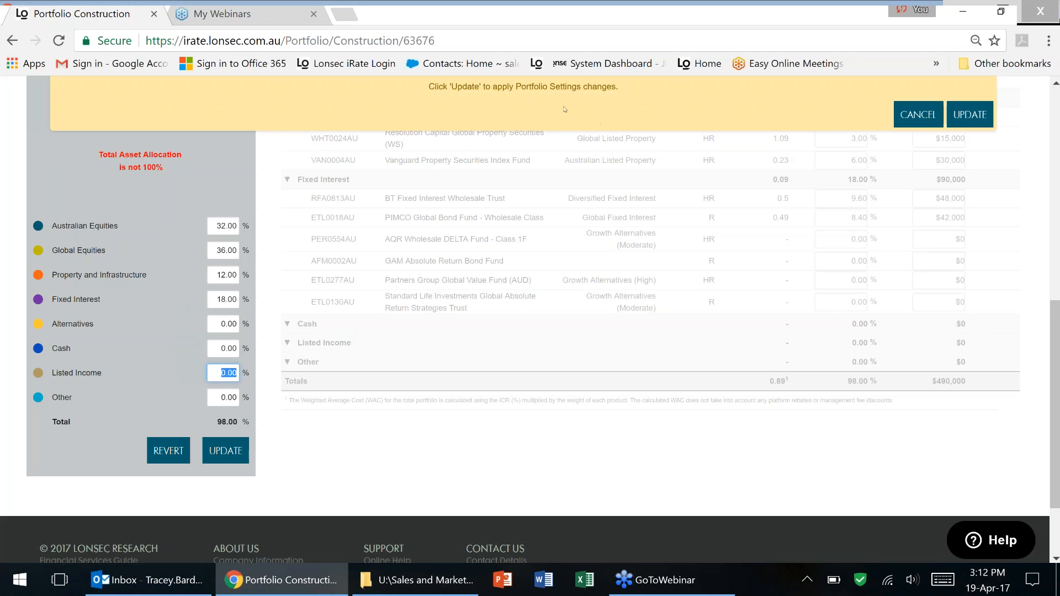
click(970, 114)
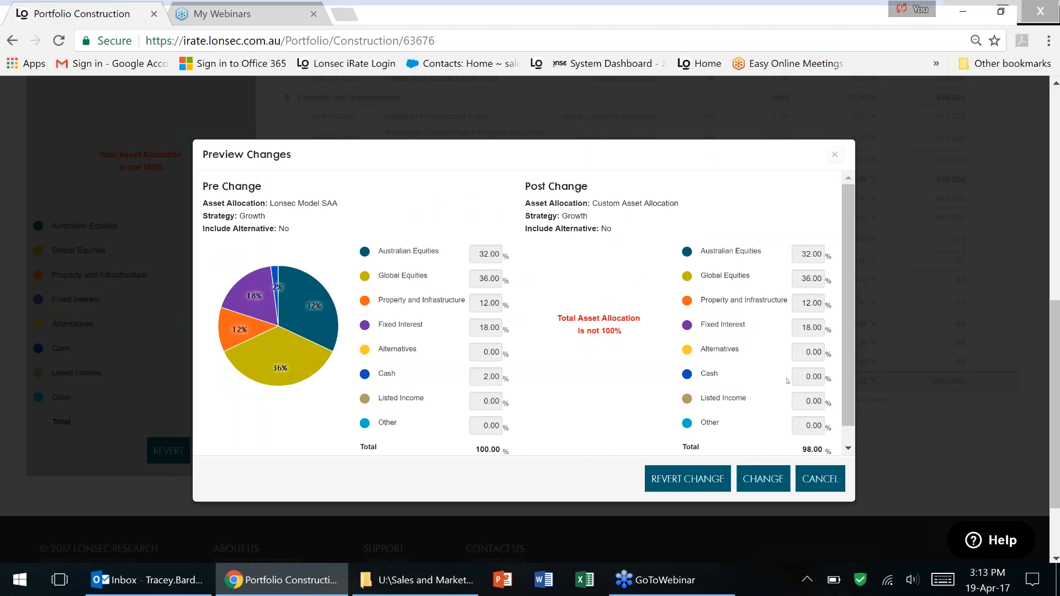
click(763, 488)
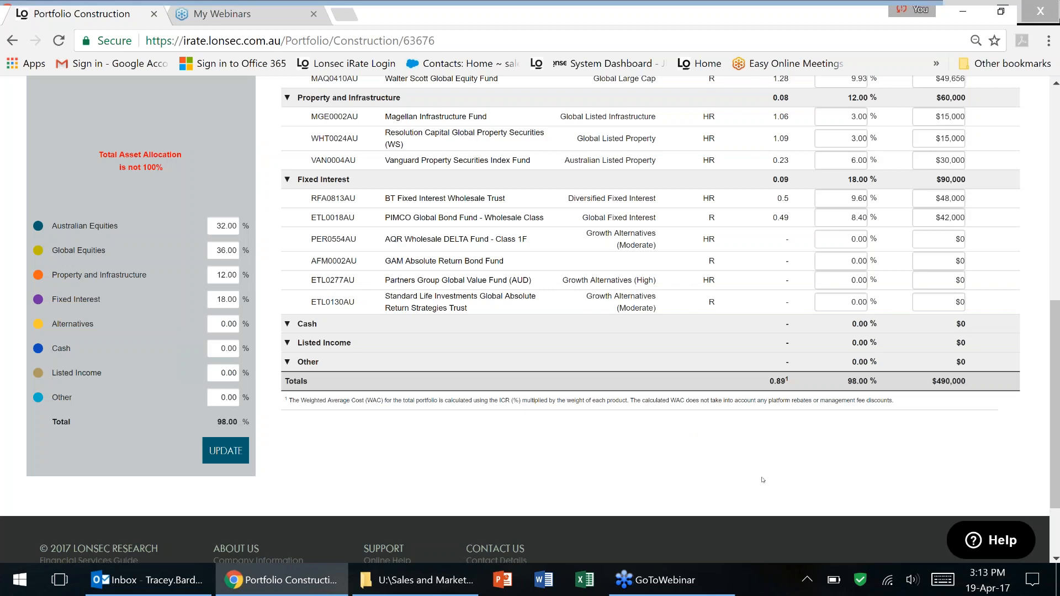
Raise Australian Equities from 32% to 34% and apply it, bringing the total to 100%.
mouse_move(1006, 239)
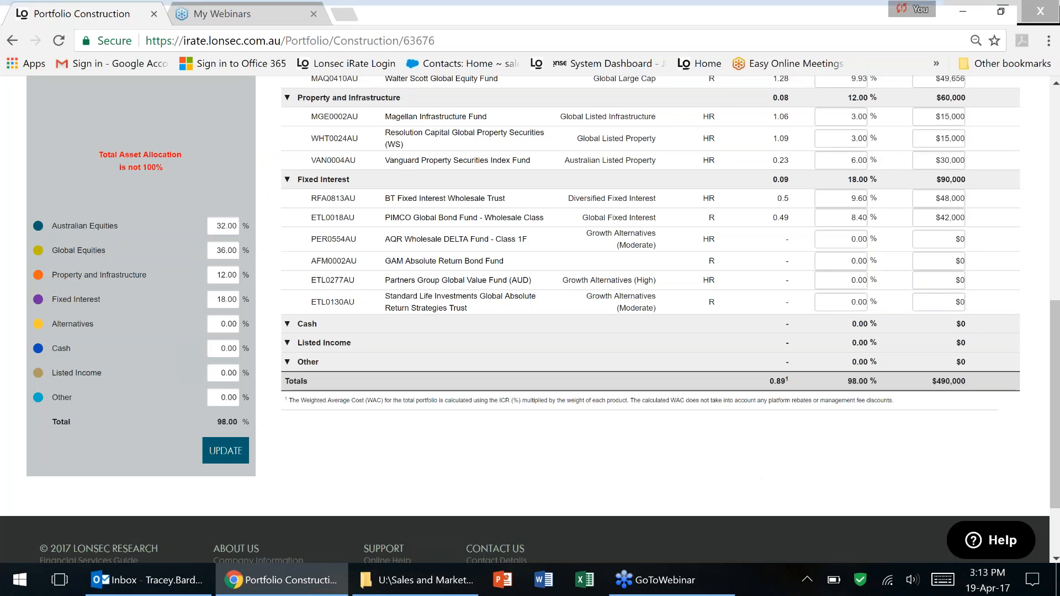
click(221, 225)
key(Delete)
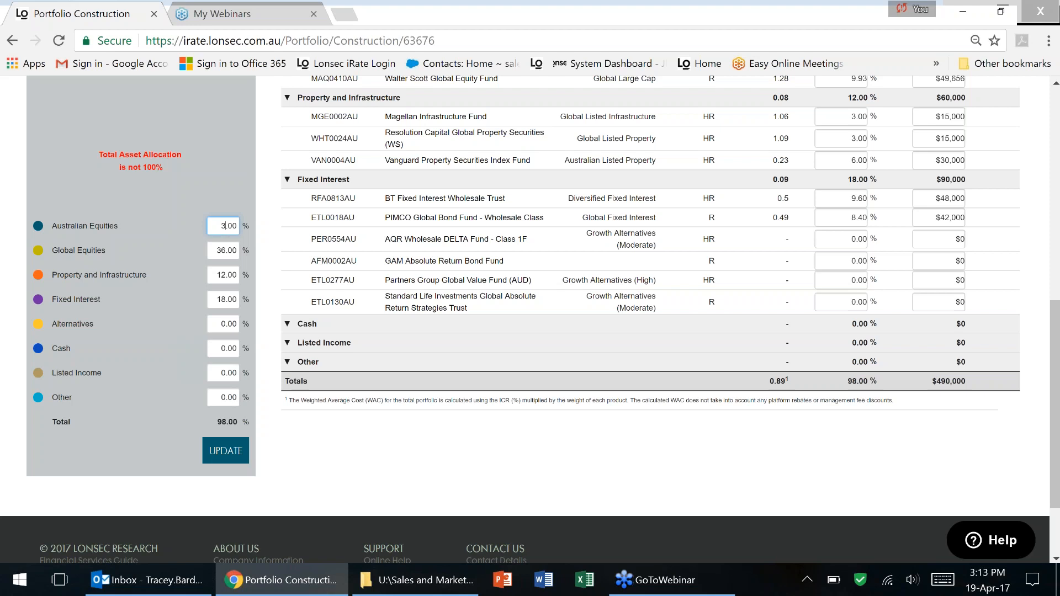
text(4)
key(Tab)
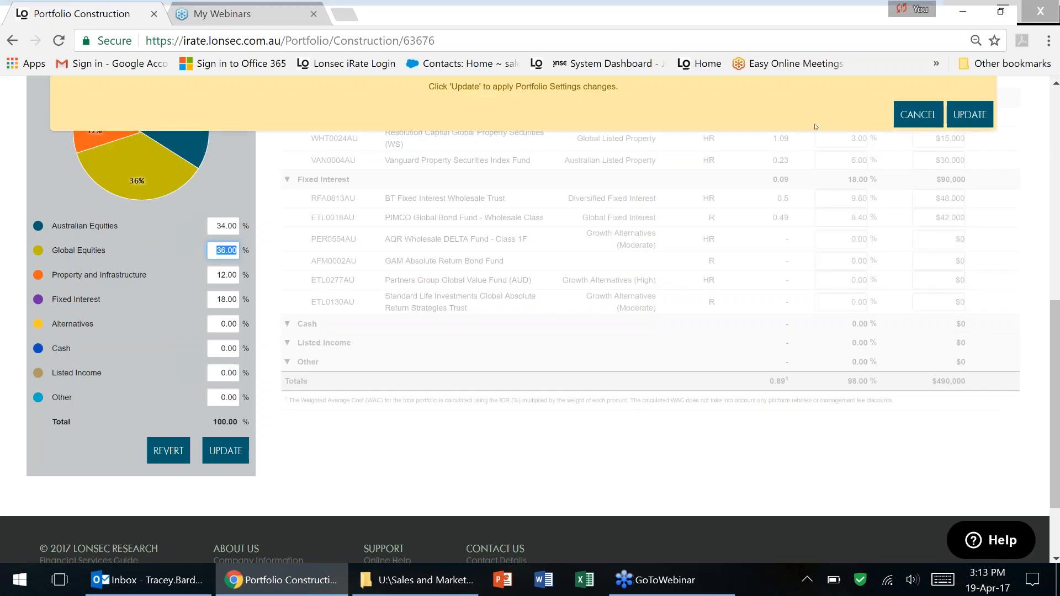
click(980, 122)
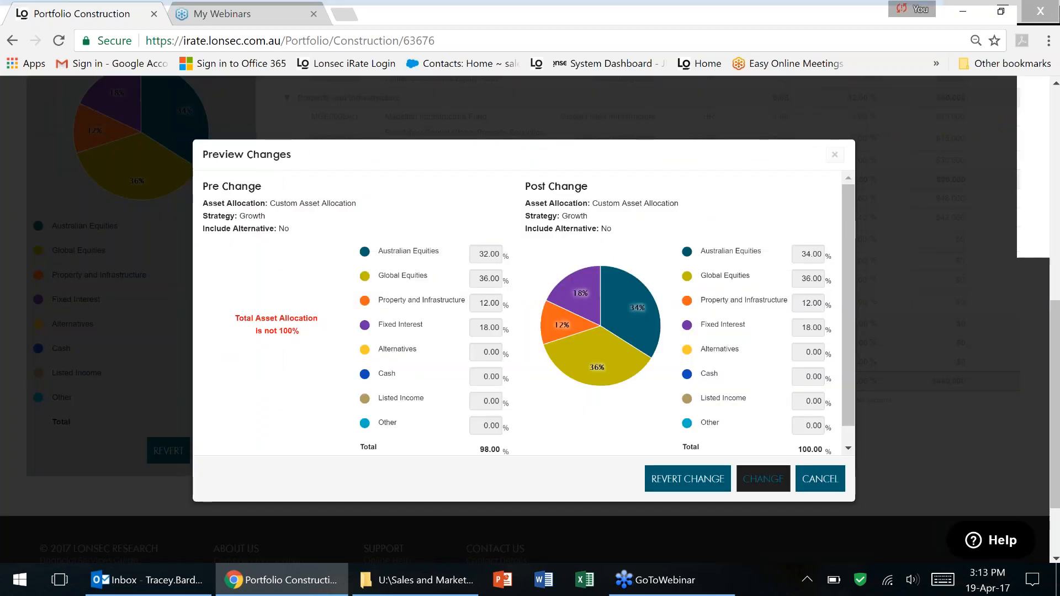
click(763, 479)
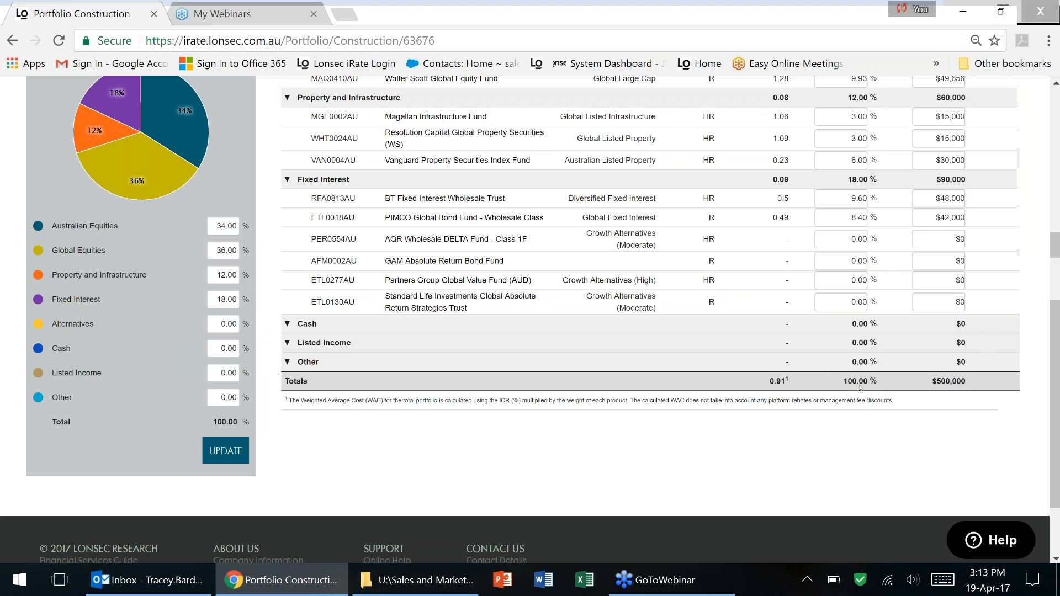
scroll(859, 388, up, 6)
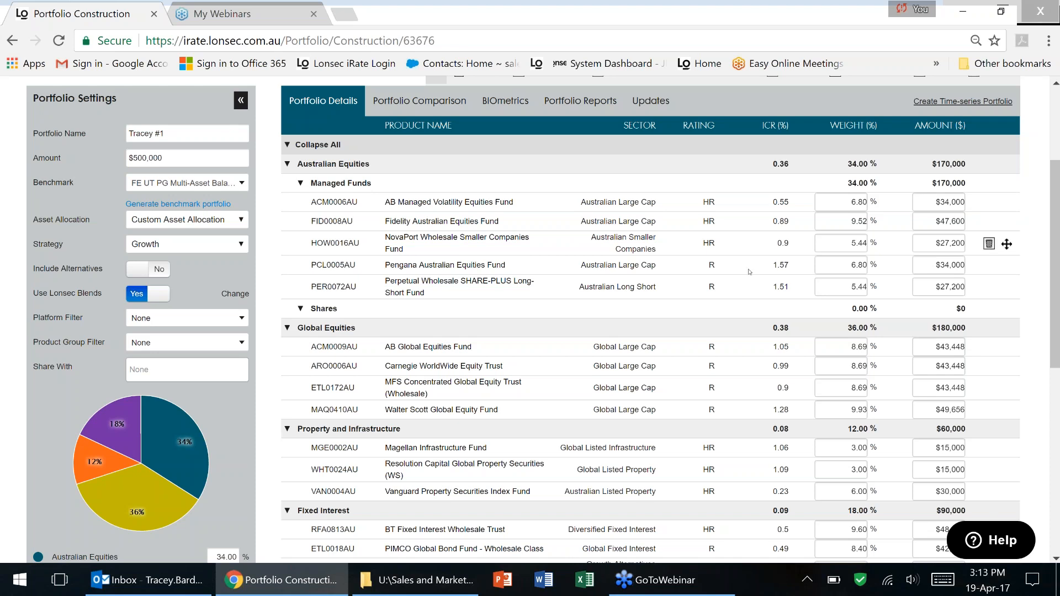
Scroll through the holdings and try moving the GAM Absolute Return Bond Fund to another asset class.
scroll(683, 341, down, 1)
scroll(683, 340, down, 1)
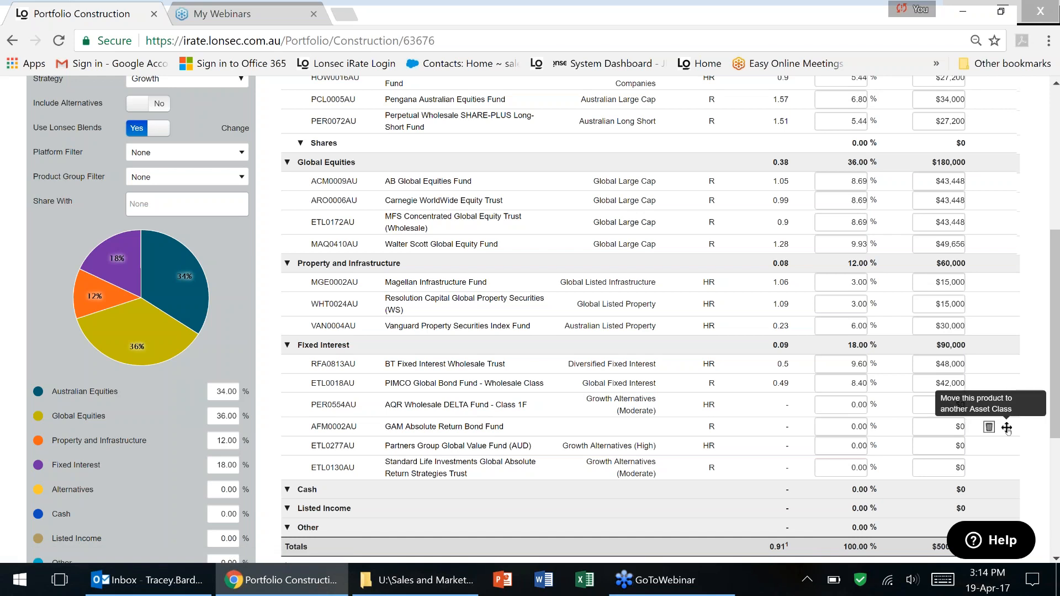
scroll(1007, 429, up, 2)
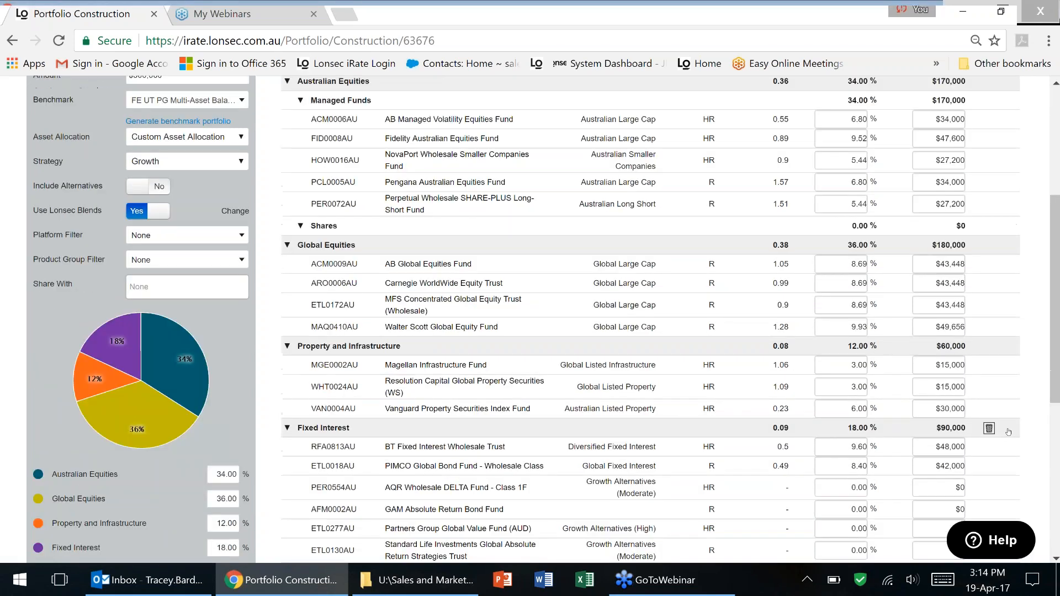
scroll(1008, 432, down, 2)
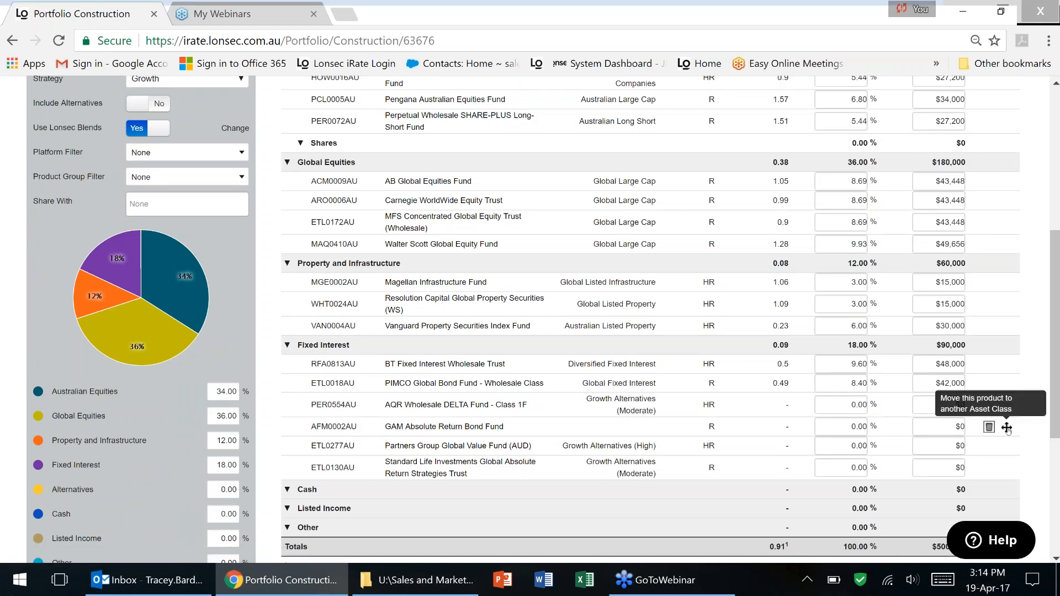
drag(1007, 428, 1006, 405)
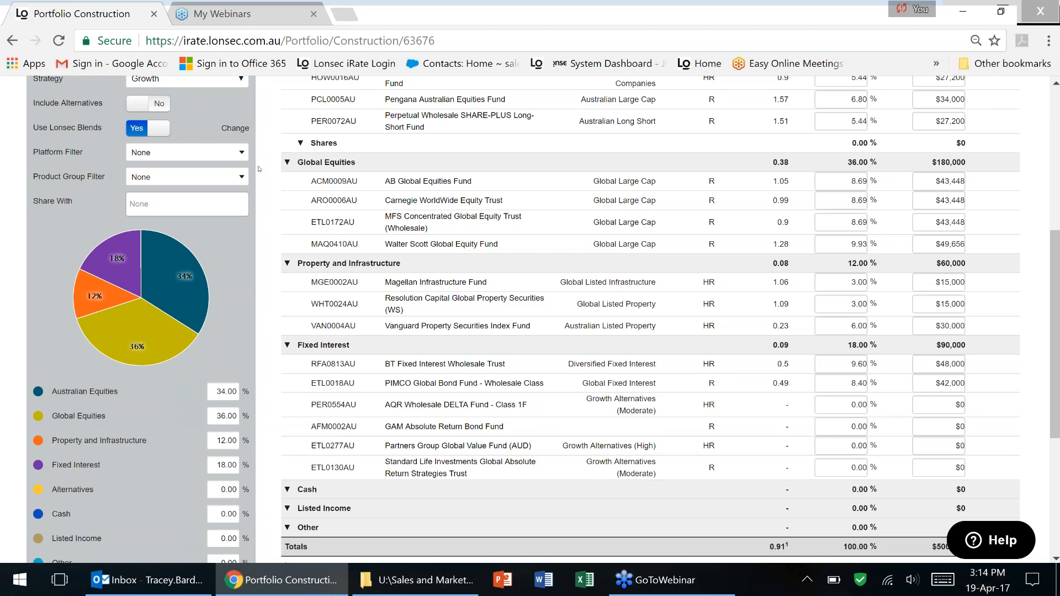
mouse_move(1006, 428)
scroll(767, 438, up, 5)
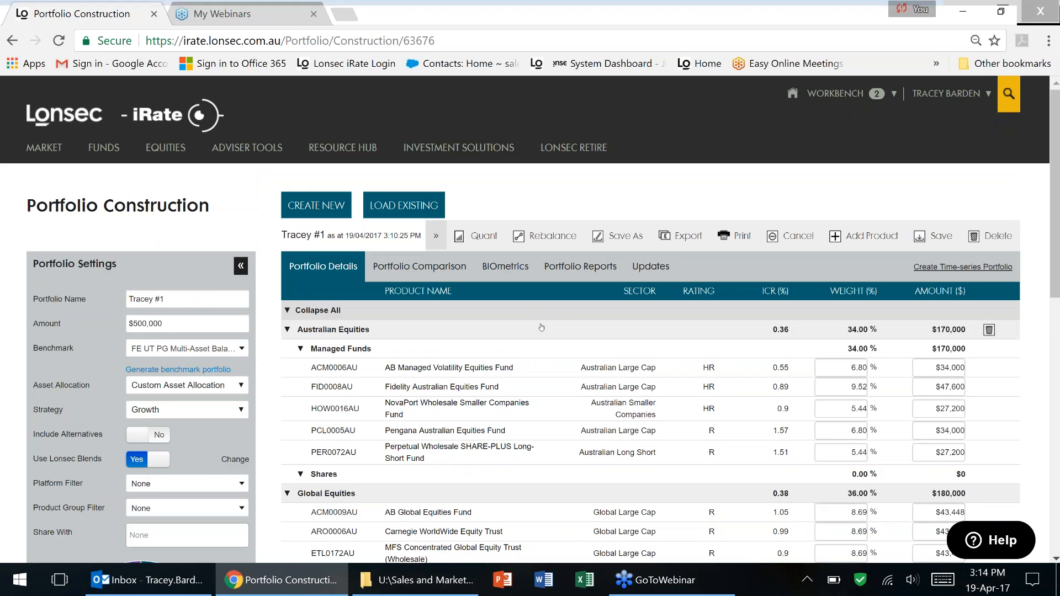
Start a fresh Create New Portfolio from Adviser Tools > Portfolio Construction.
mouse_move(247, 148)
click(246, 264)
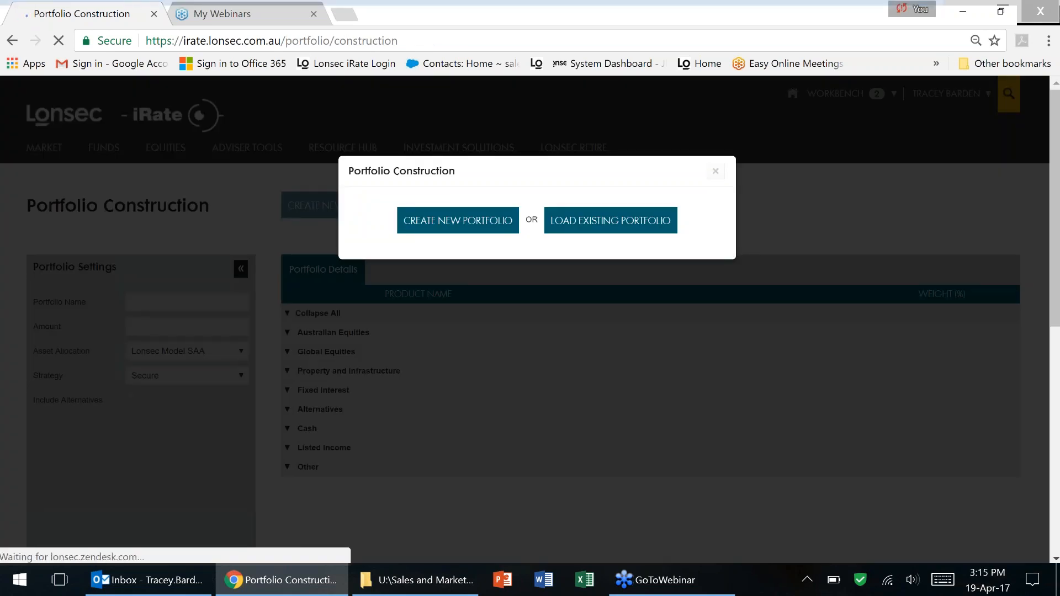
click(468, 223)
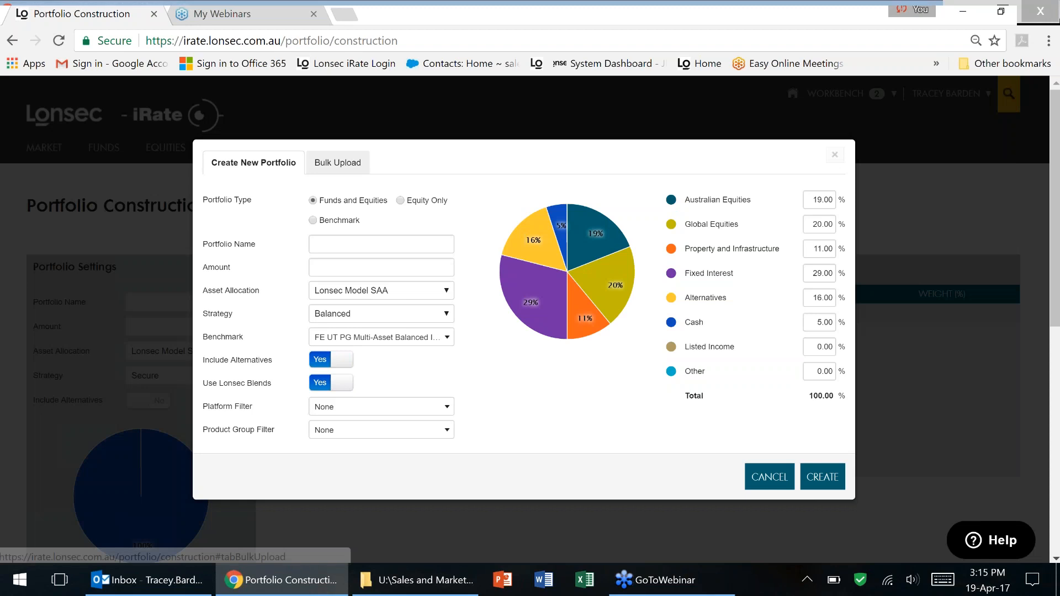
Download the bulk upload template from the Bulk Upload tab and open it.
click(336, 162)
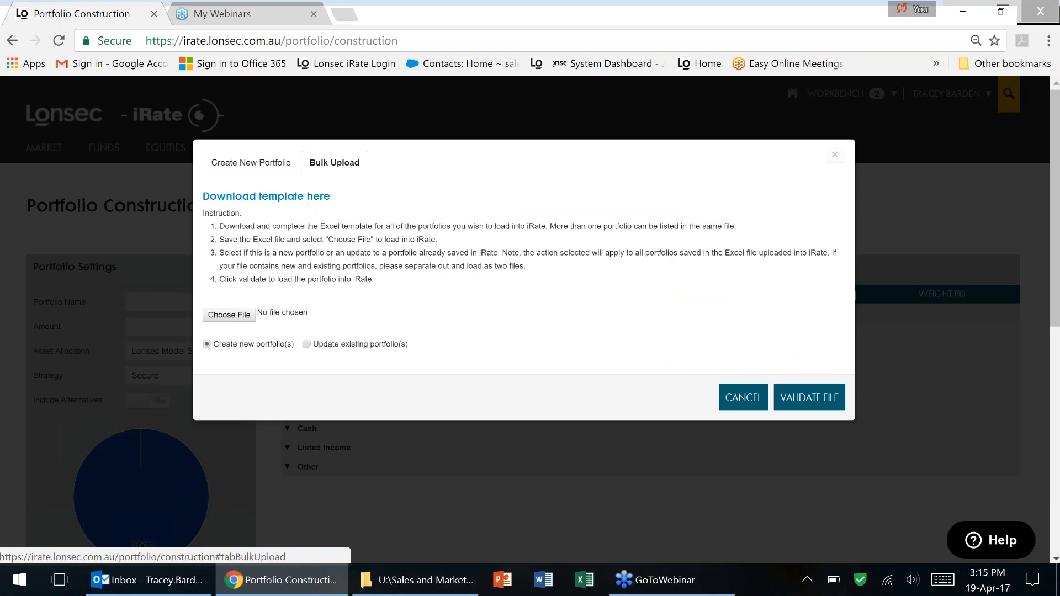
click(298, 196)
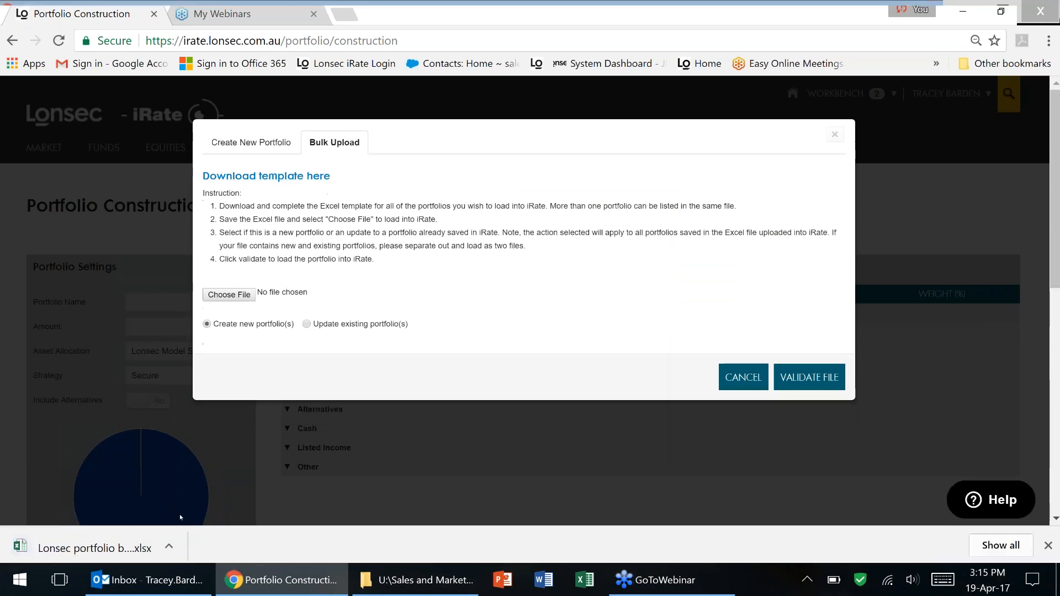
click(117, 549)
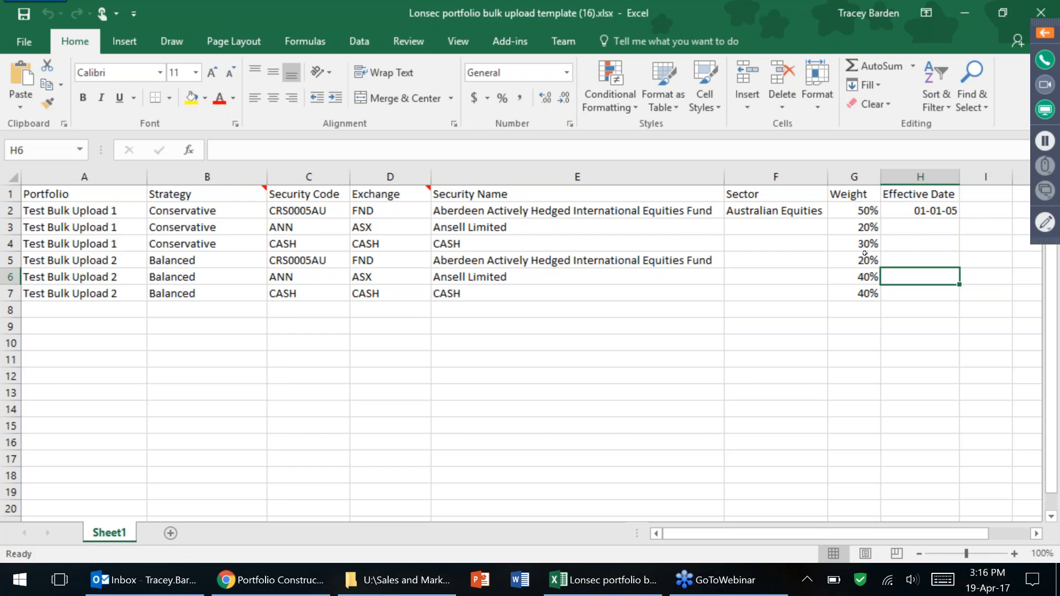
Minimise Excel after reviewing the template's Conservative and Balanced sample portfolios.
click(963, 13)
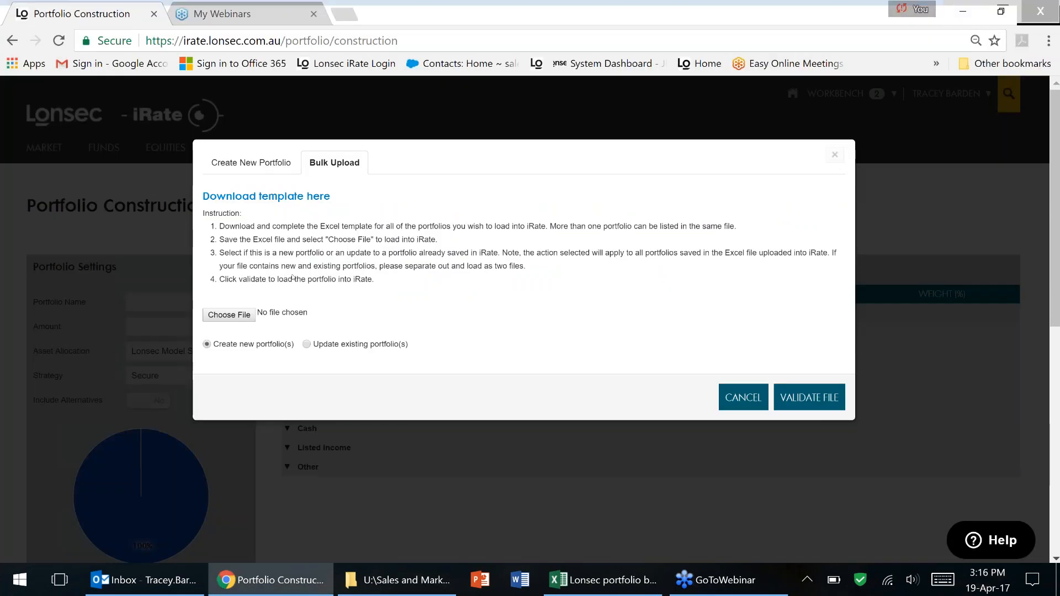
Close the Bulk Upload dialog, minimise Chrome, and open Test Template ABC.xlsx from the desktop.
click(835, 155)
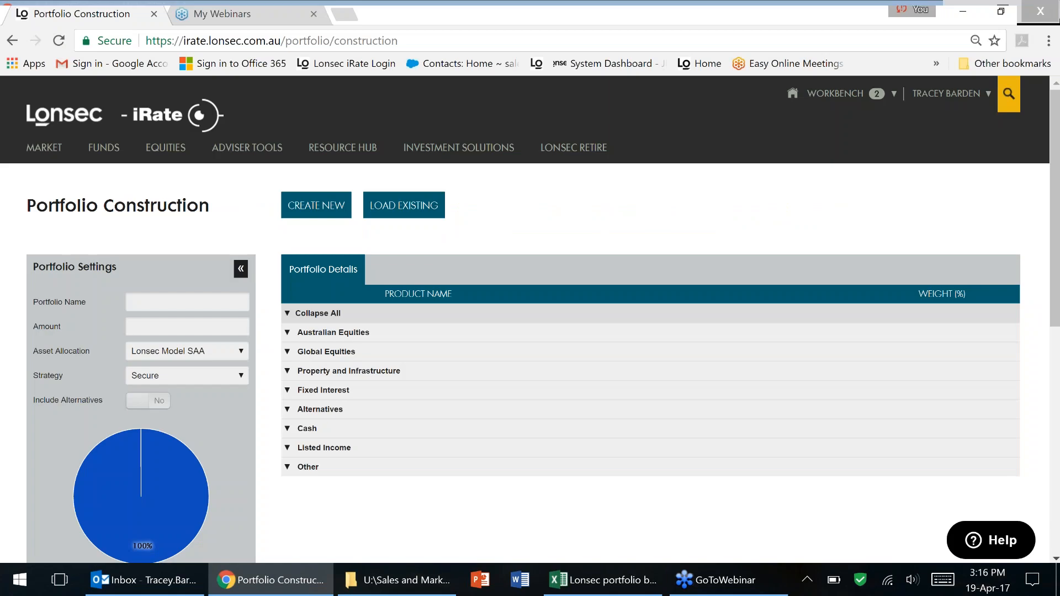
click(963, 11)
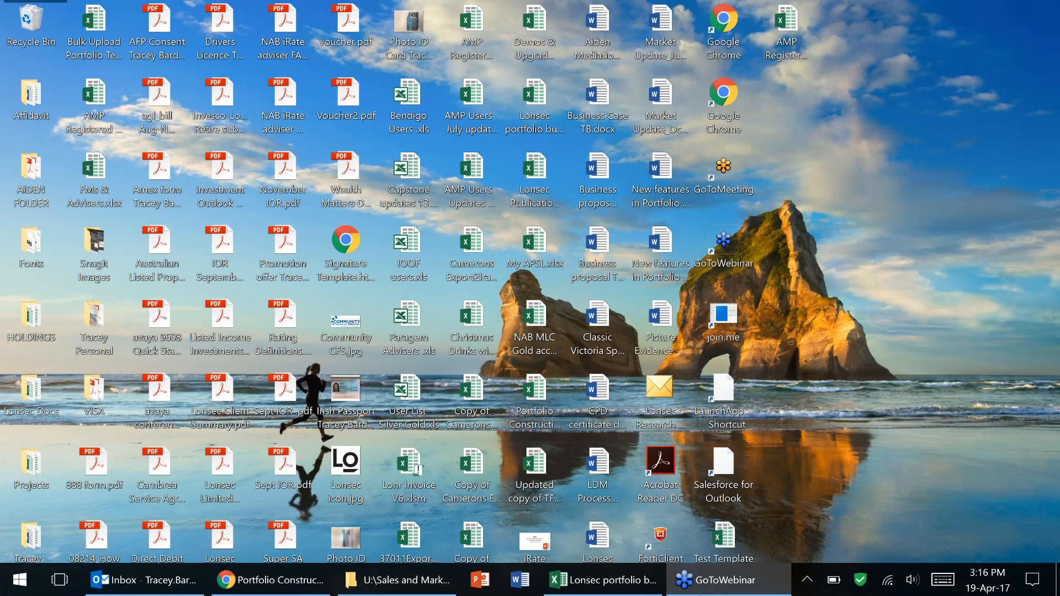
double_click(724, 538)
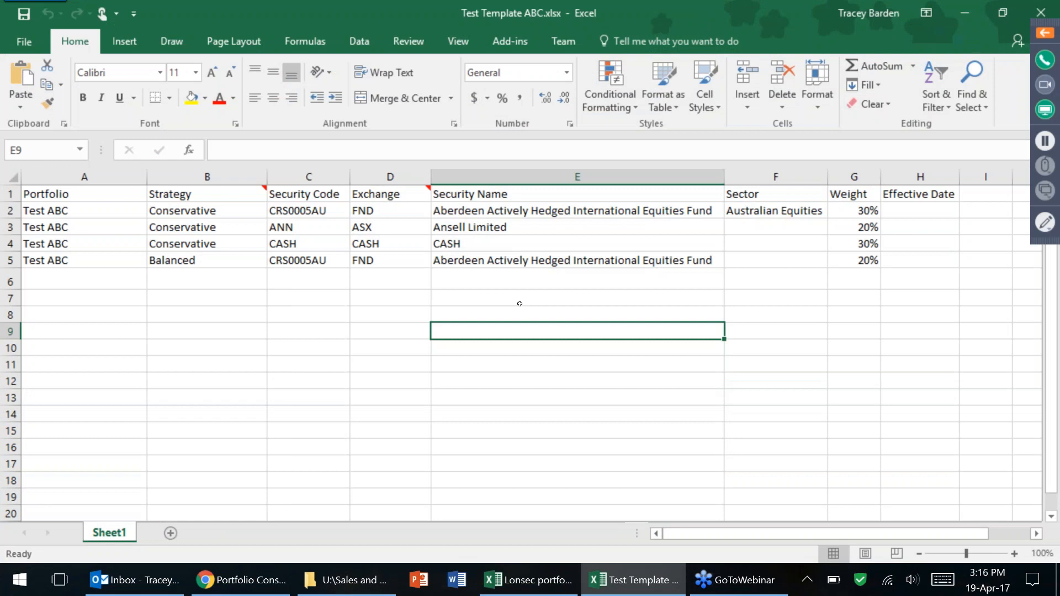
Delete the Balanced portfolio row 5 from the worksheet.
click(519, 303)
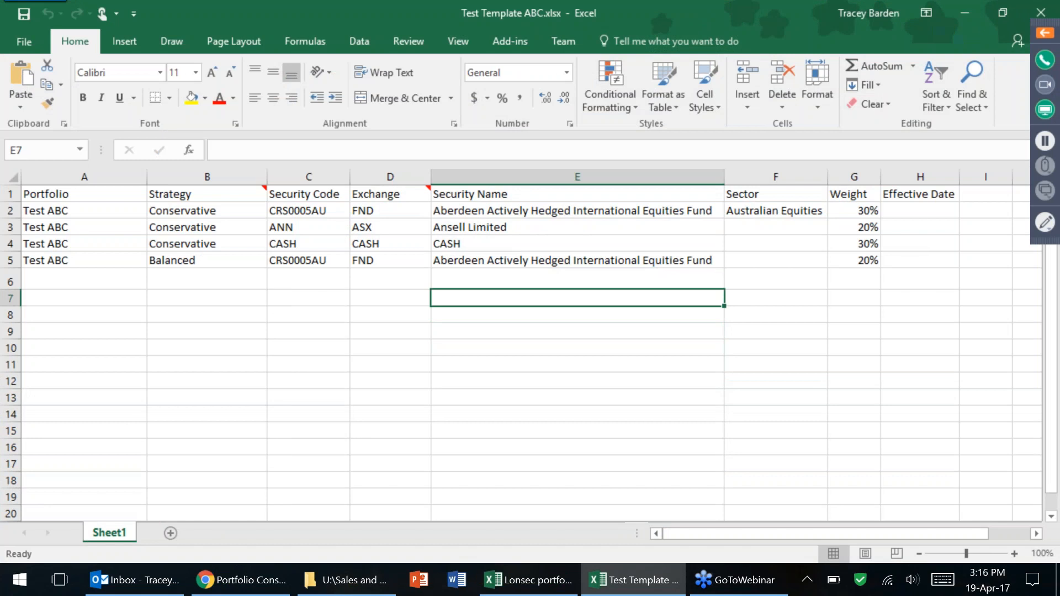
click(238, 346)
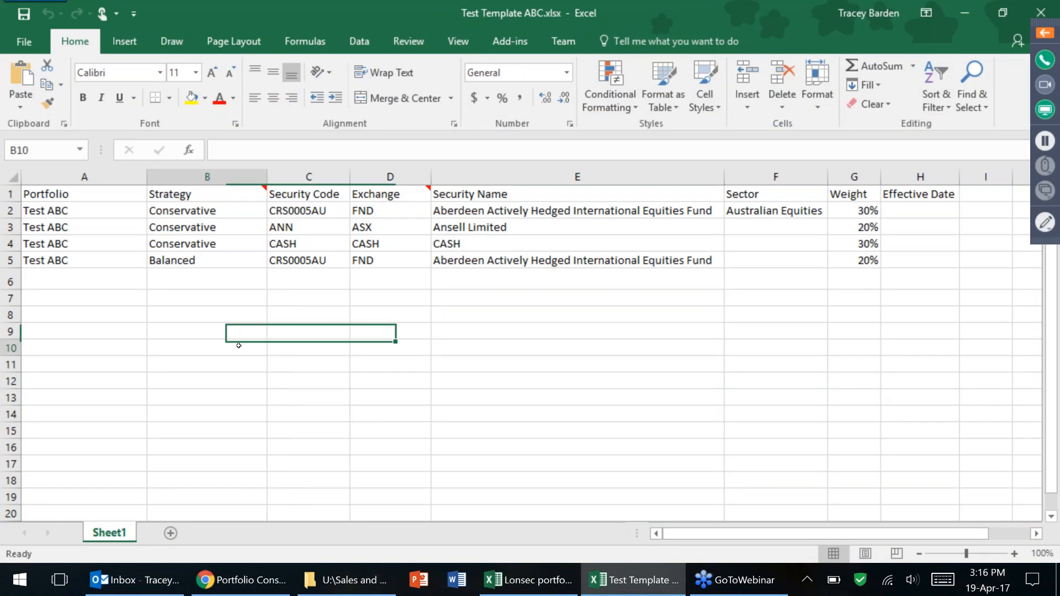
click(10, 260)
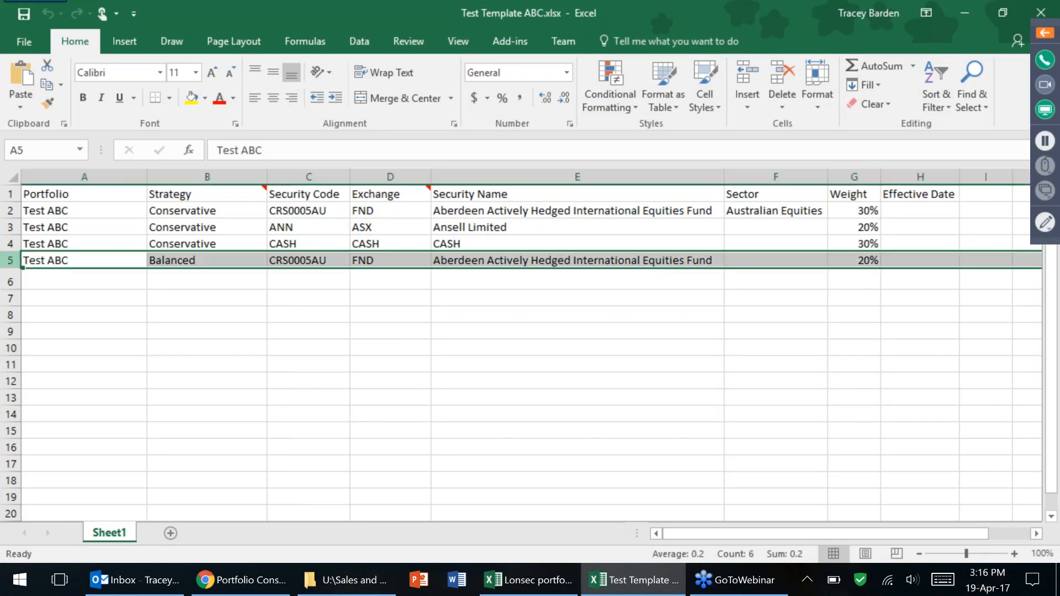
right_click(10, 260)
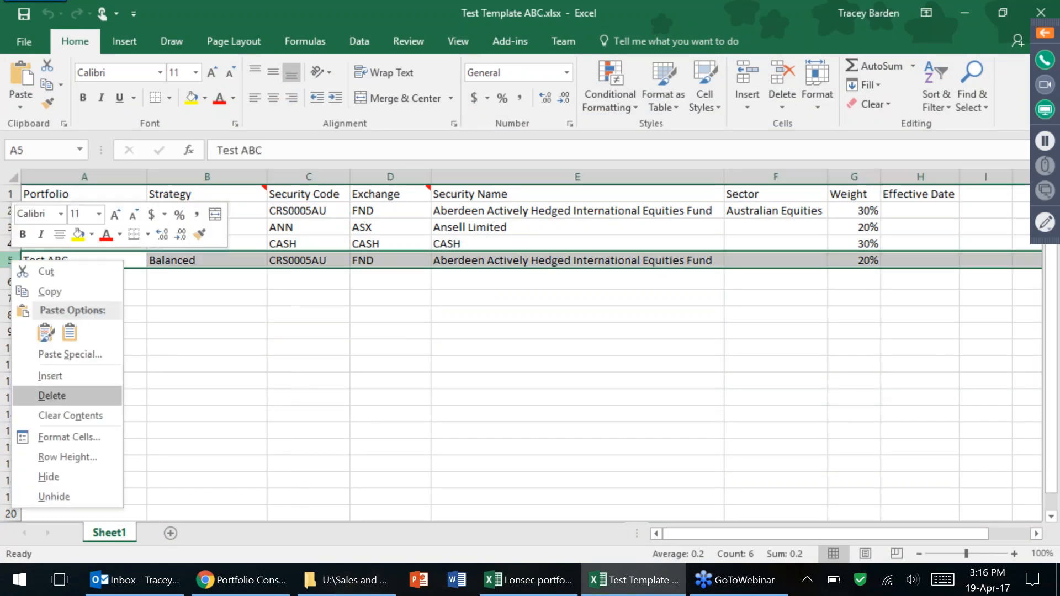
click(39, 396)
click(240, 361)
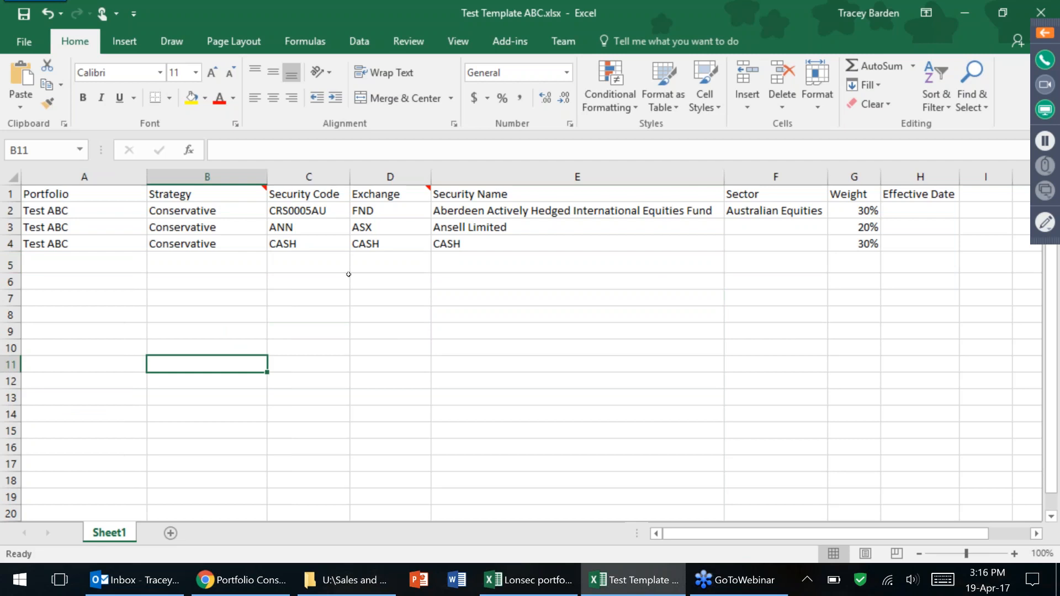
Rename the portfolio entries in cells A2, A3 and A4 to Test ABC 2.
click(99, 211)
key(F2)
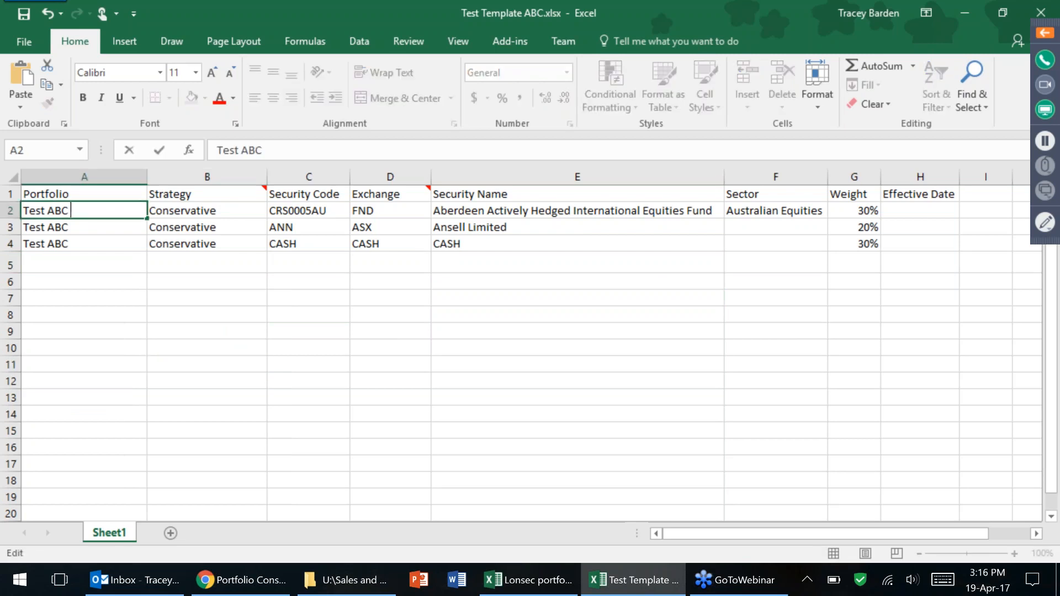
text(@)
key(BackSpace)
text(2)
key(Return)
key(F2)
text(2)
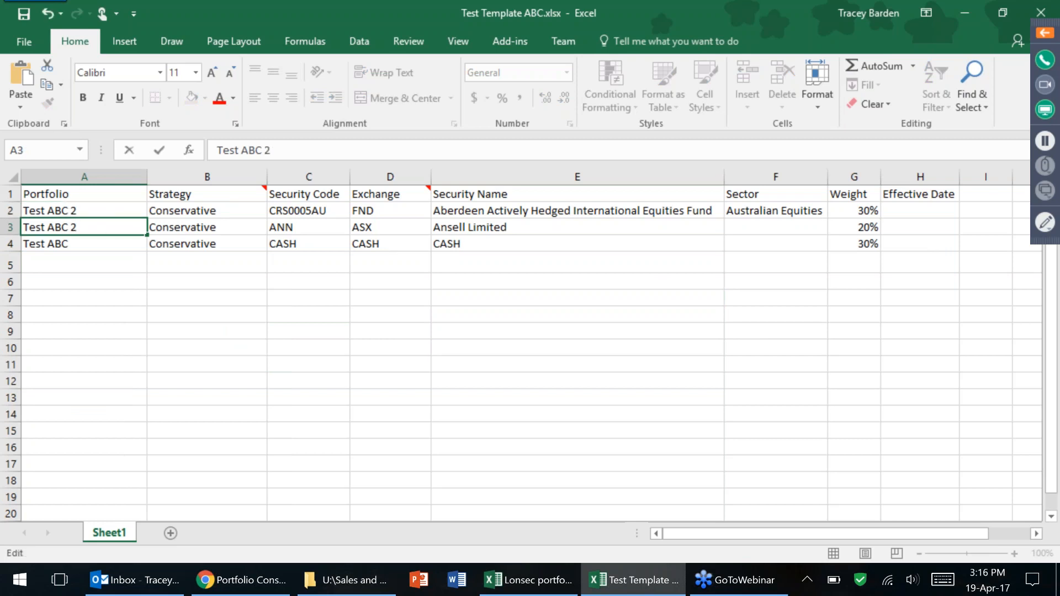
key(Return)
key(F2)
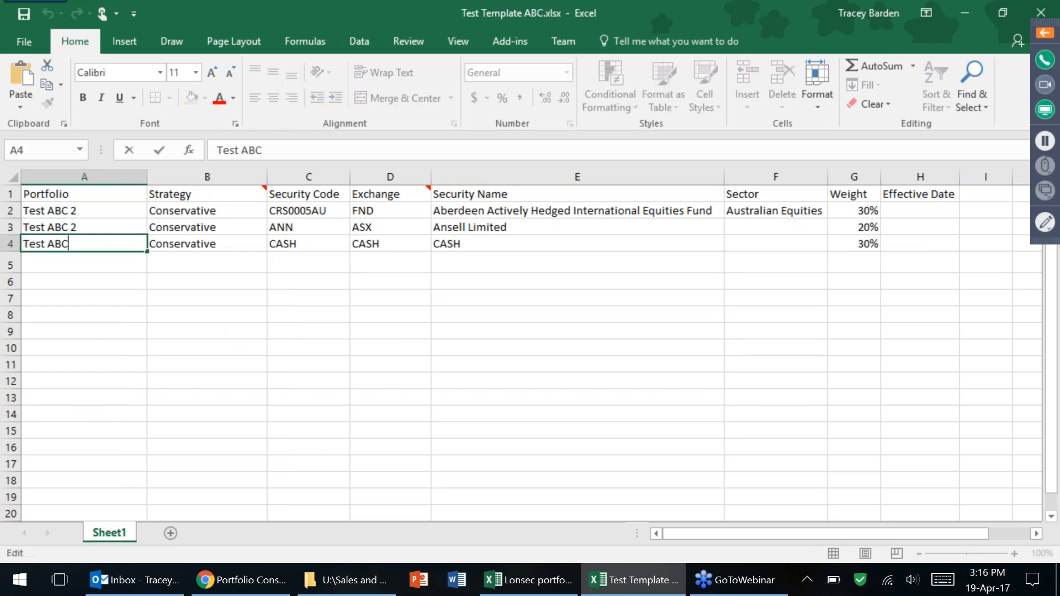
text(2)
click(308, 348)
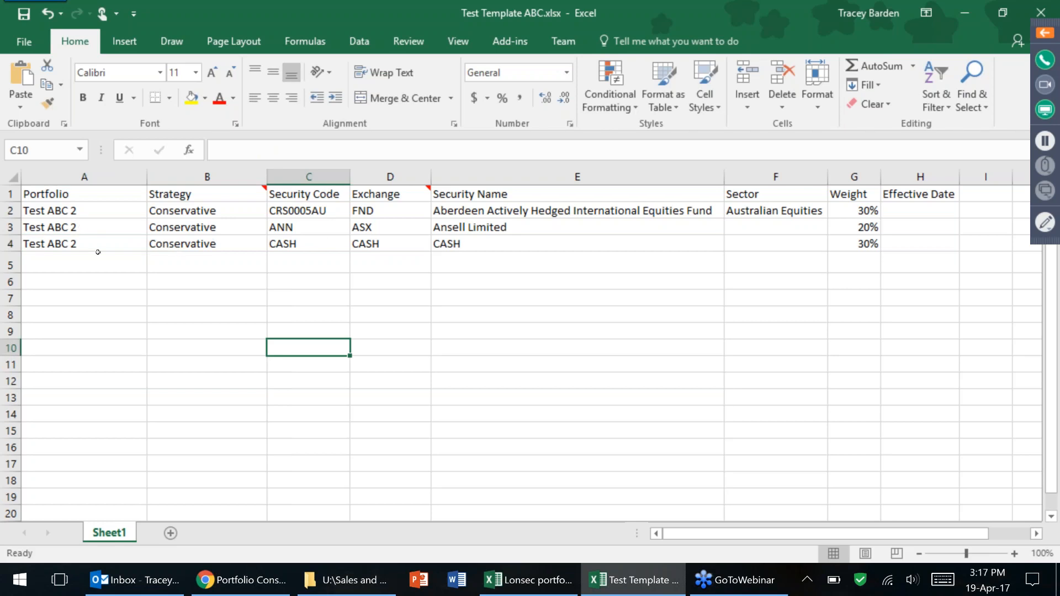
click(22, 43)
Save the workbook on the Desktop as Test Template ABC 2.xlsx, then minimize Excel.
click(58, 207)
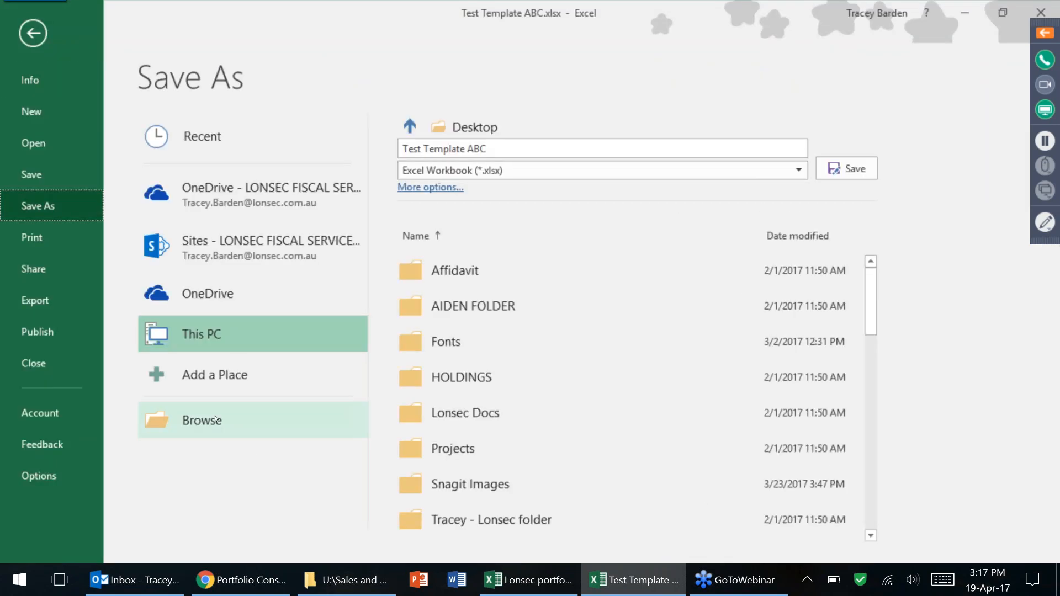
click(215, 420)
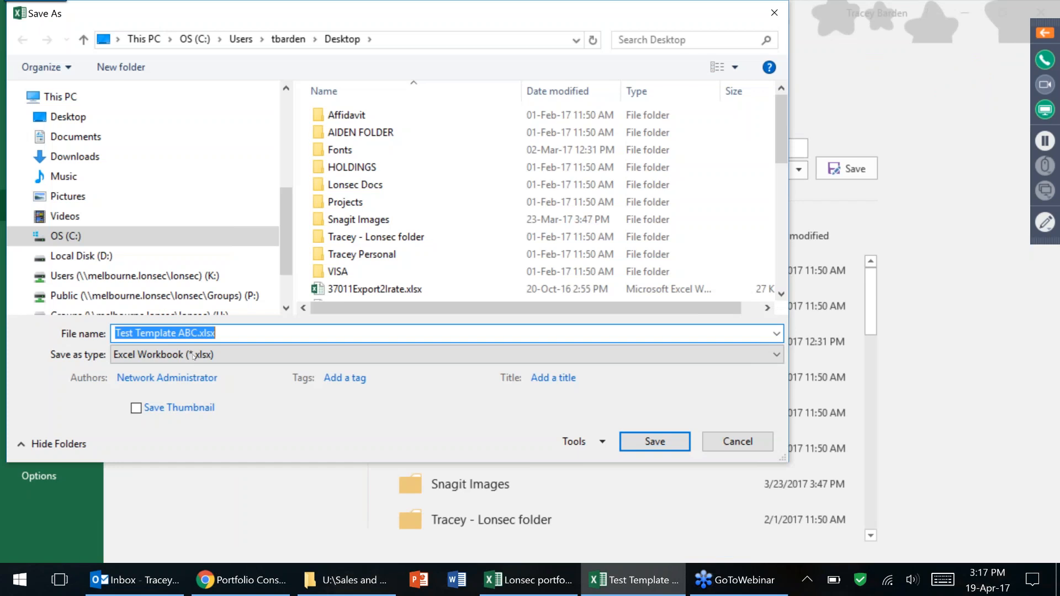
click(198, 333)
text(2)
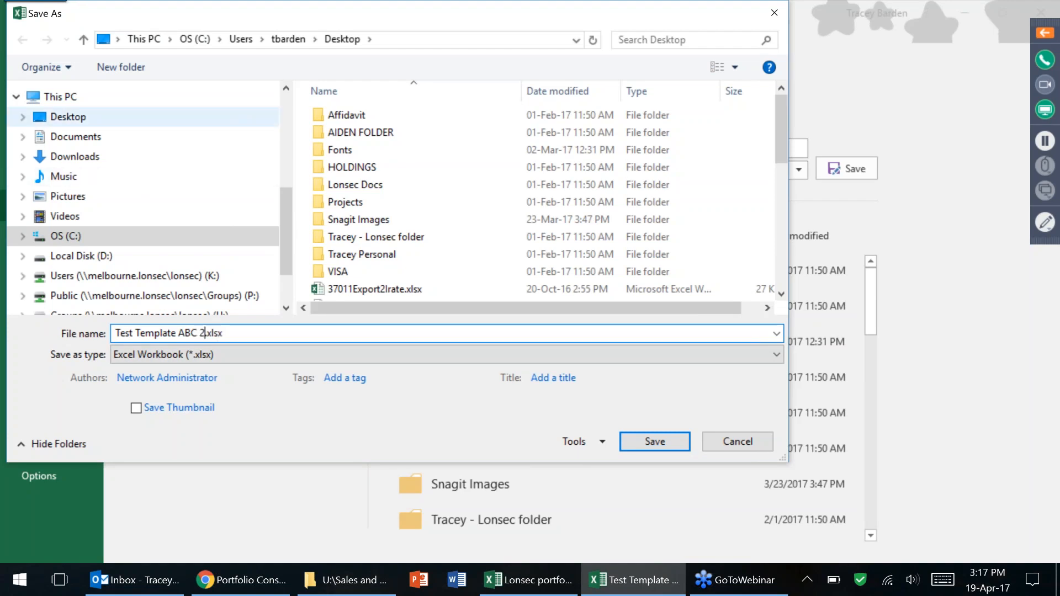
click(83, 117)
key(Return)
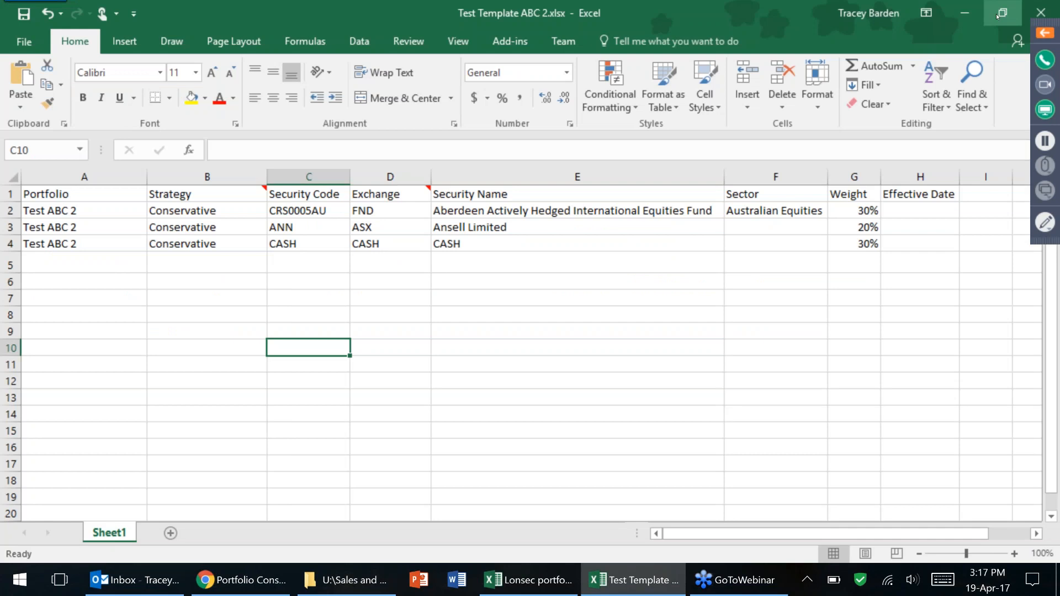
click(965, 14)
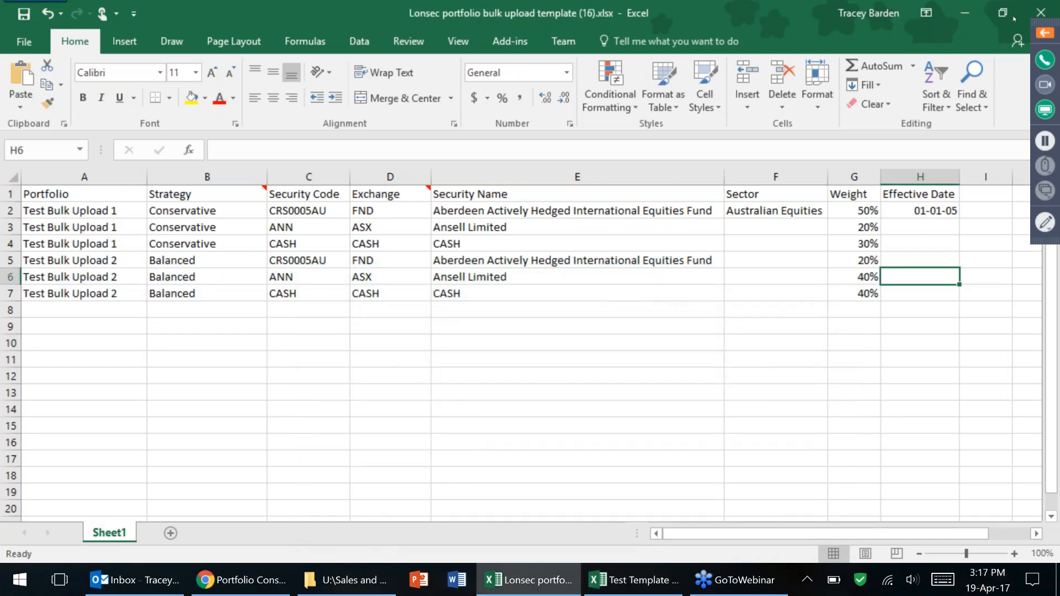
Close the template workbook and validate Test Template ABC 2.xlsx through iRate's Bulk Upload.
click(1041, 12)
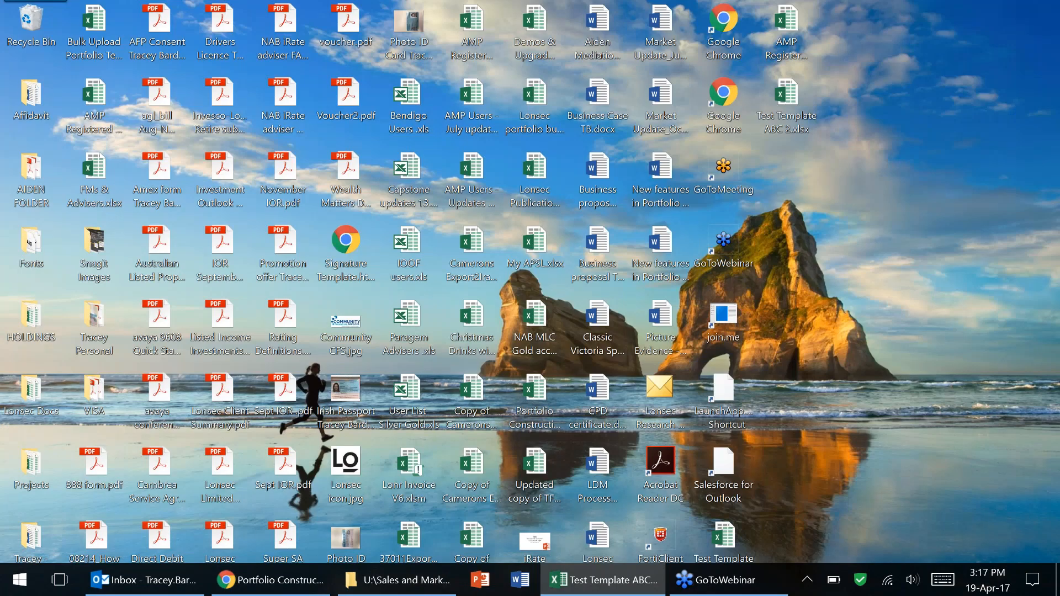
click(254, 582)
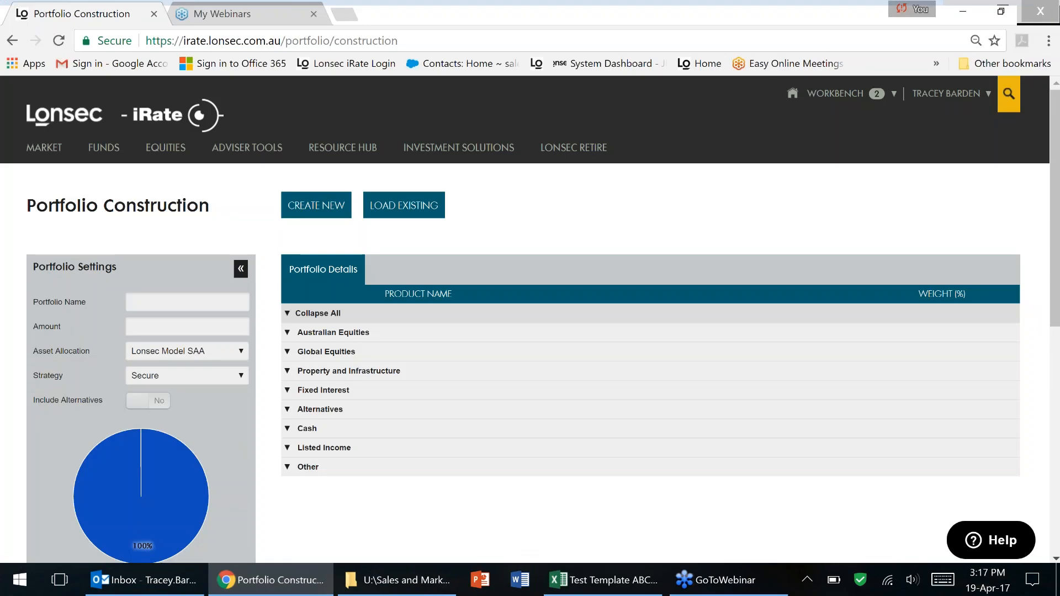
click(323, 208)
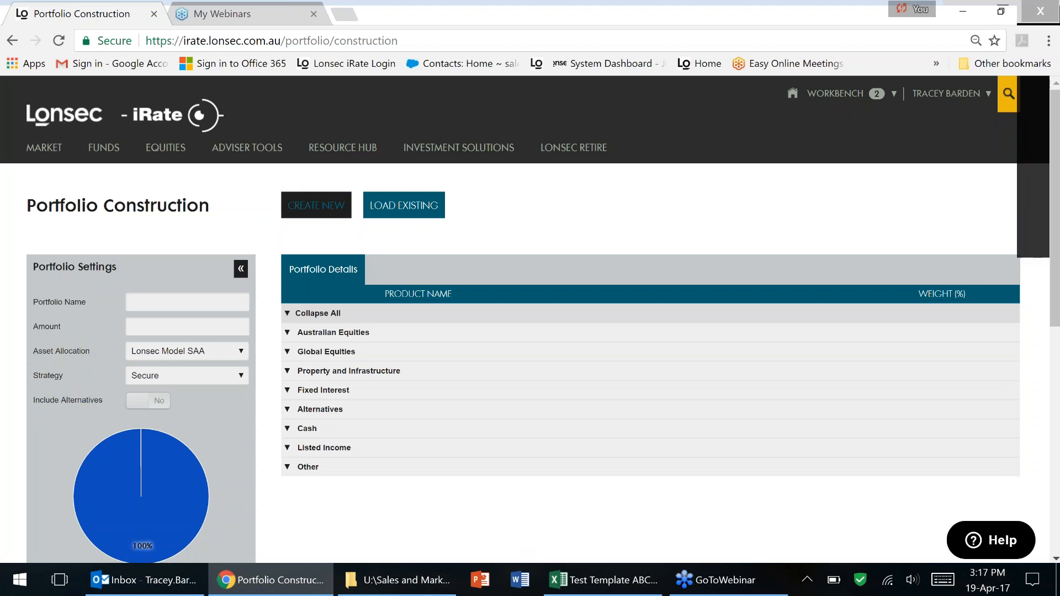
click(337, 162)
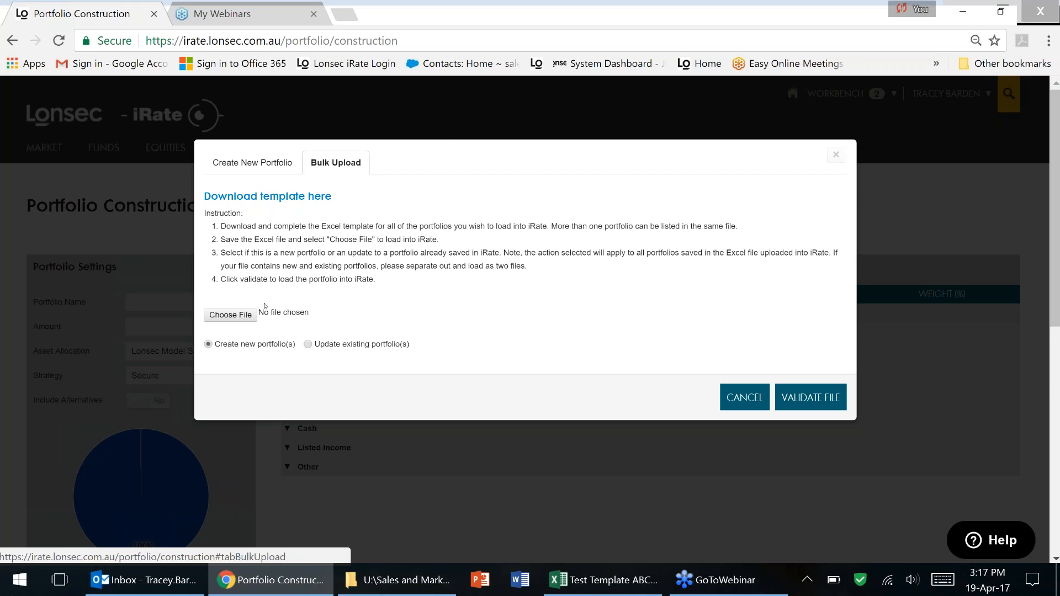
click(240, 316)
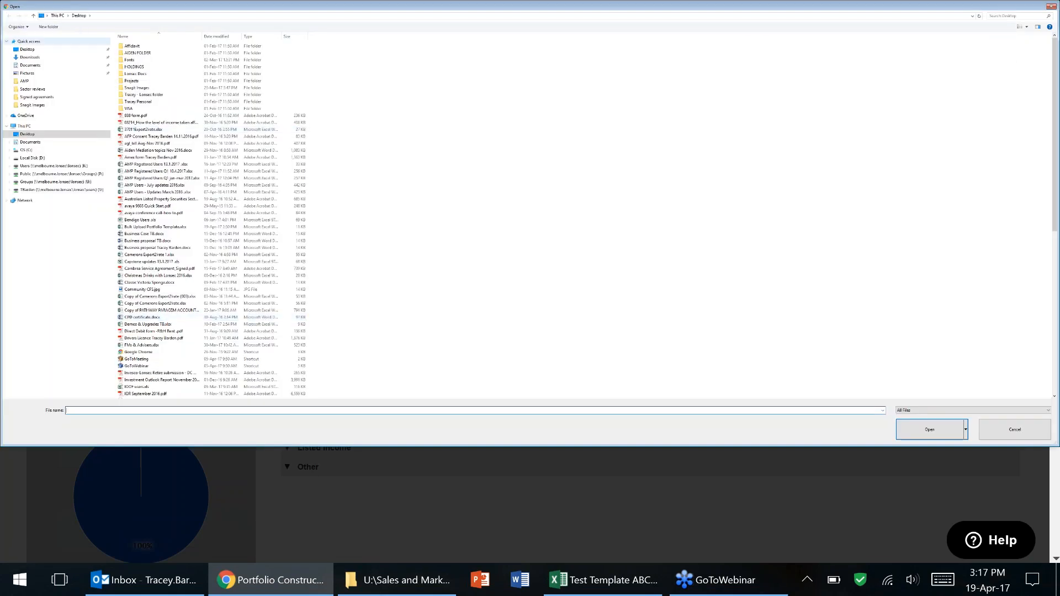
click(38, 50)
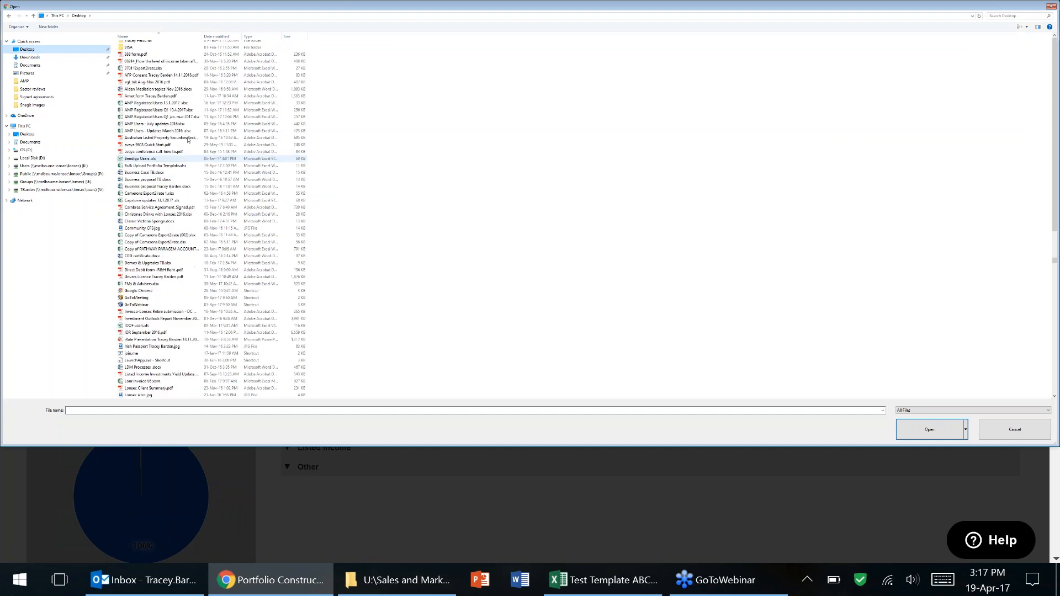
click(223, 37)
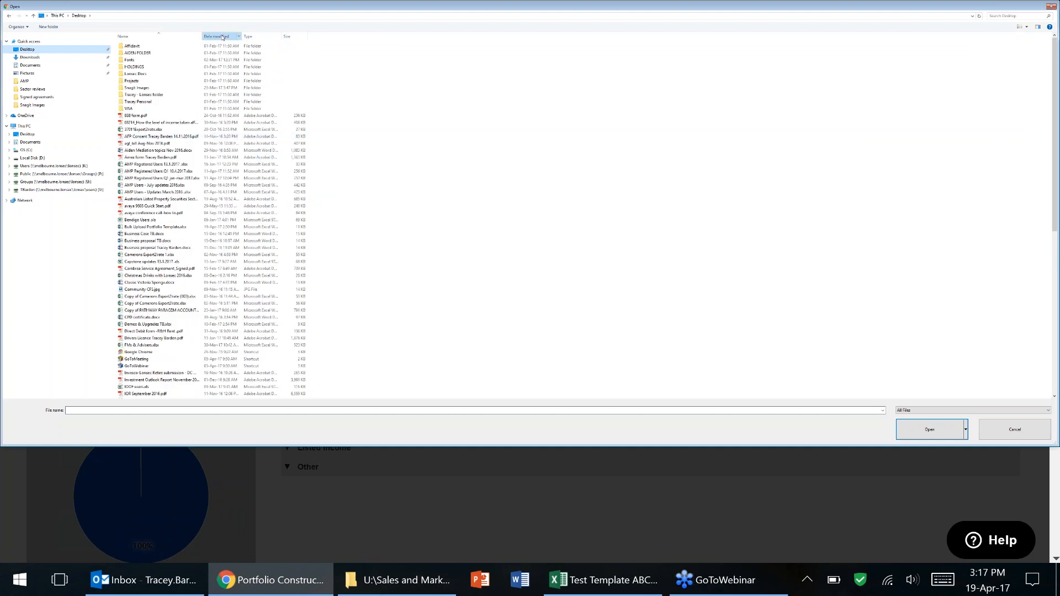
double_click(144, 46)
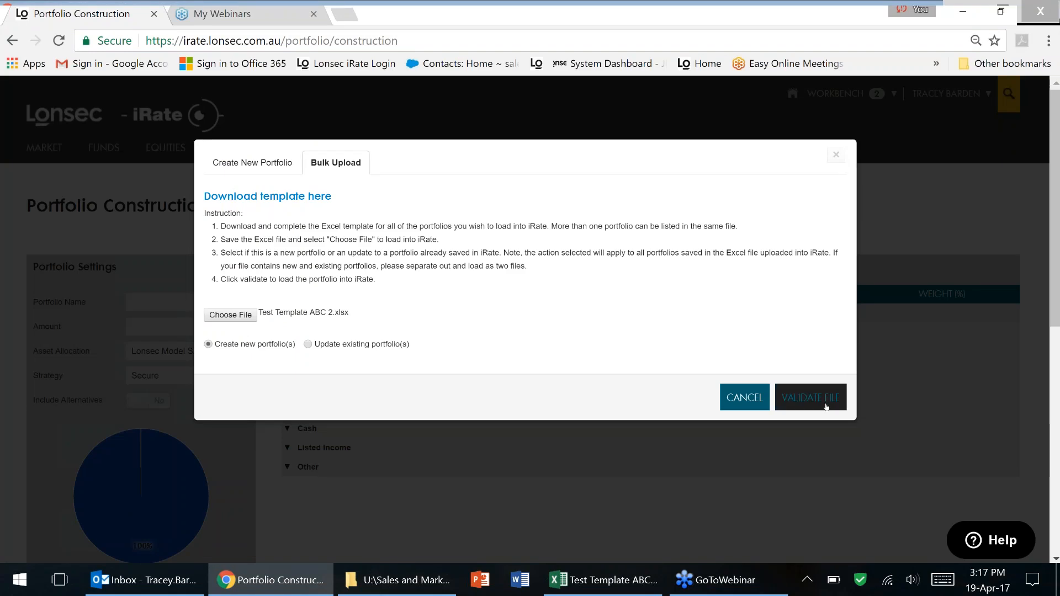
click(810, 398)
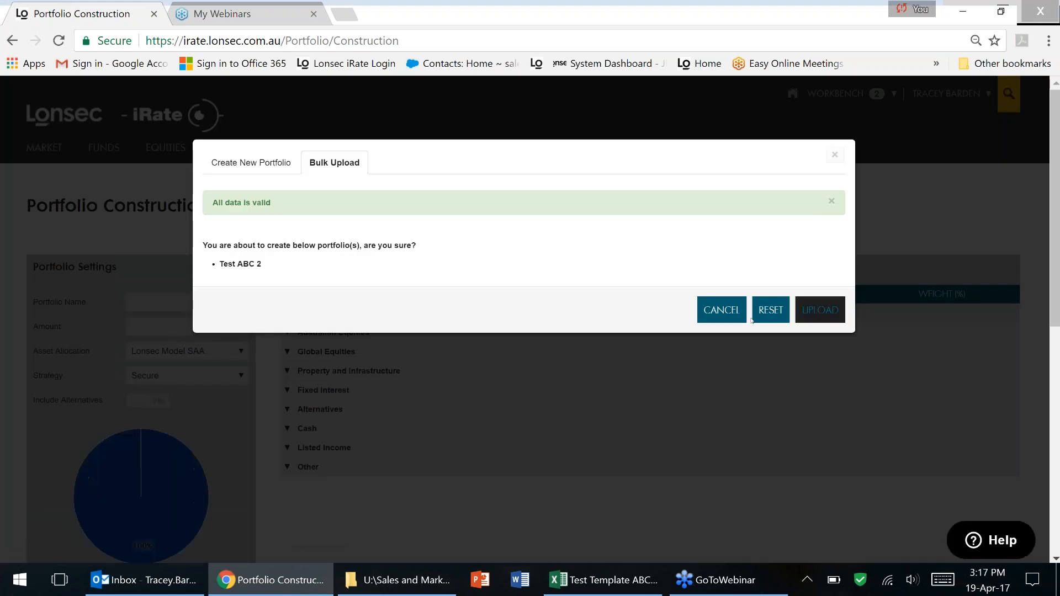
Upload the validated file to create Test ABC 2 and load it from the existing portfolios.
click(820, 310)
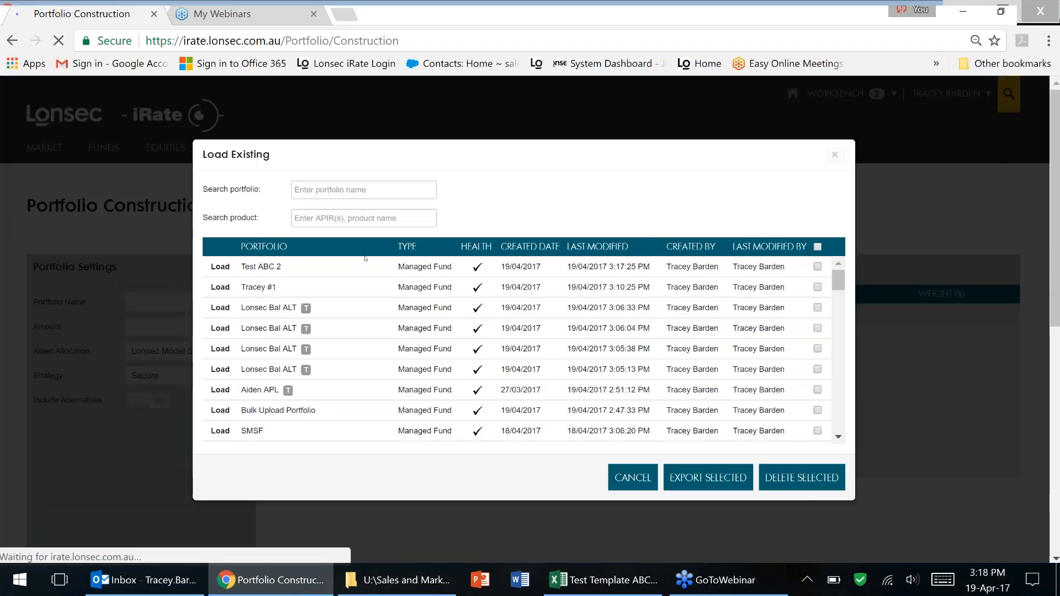
click(221, 267)
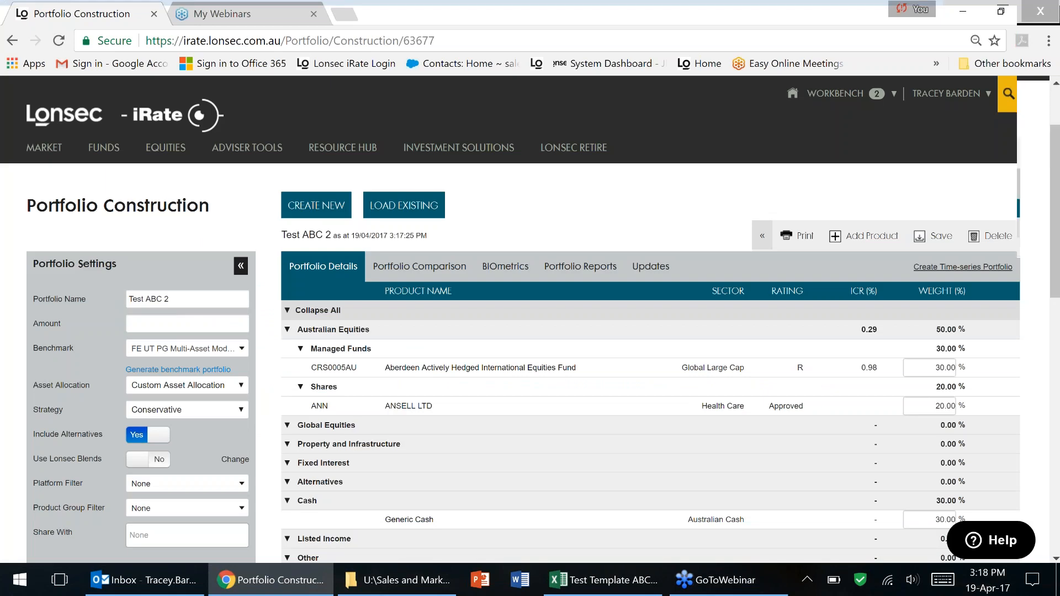
scroll(546, 225, down, 2)
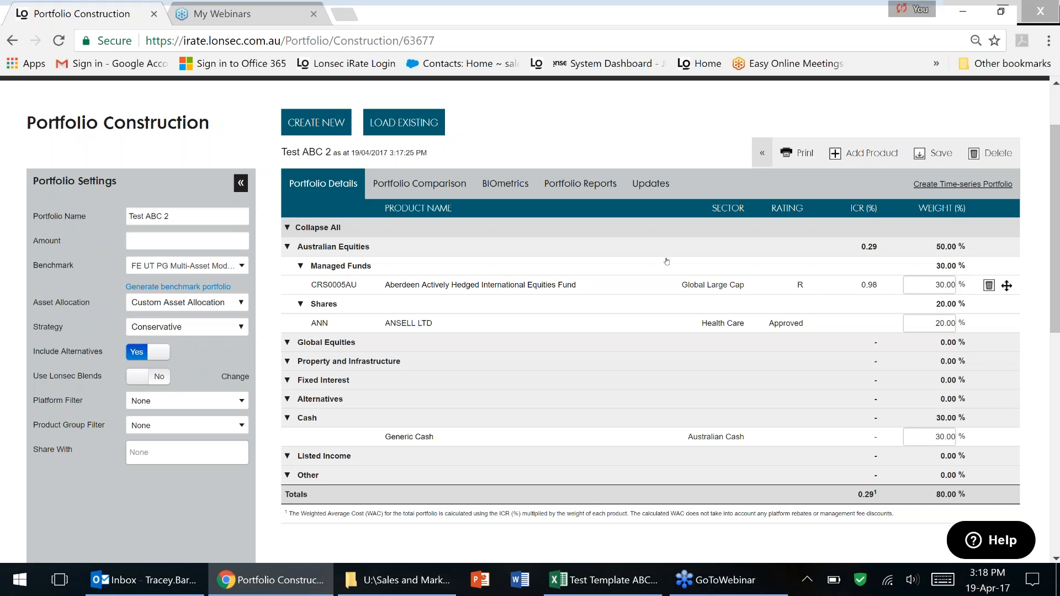
Expand the Test ABC 2 toolbar and show the Export options: Excel, Xplan Template, Email.
click(762, 157)
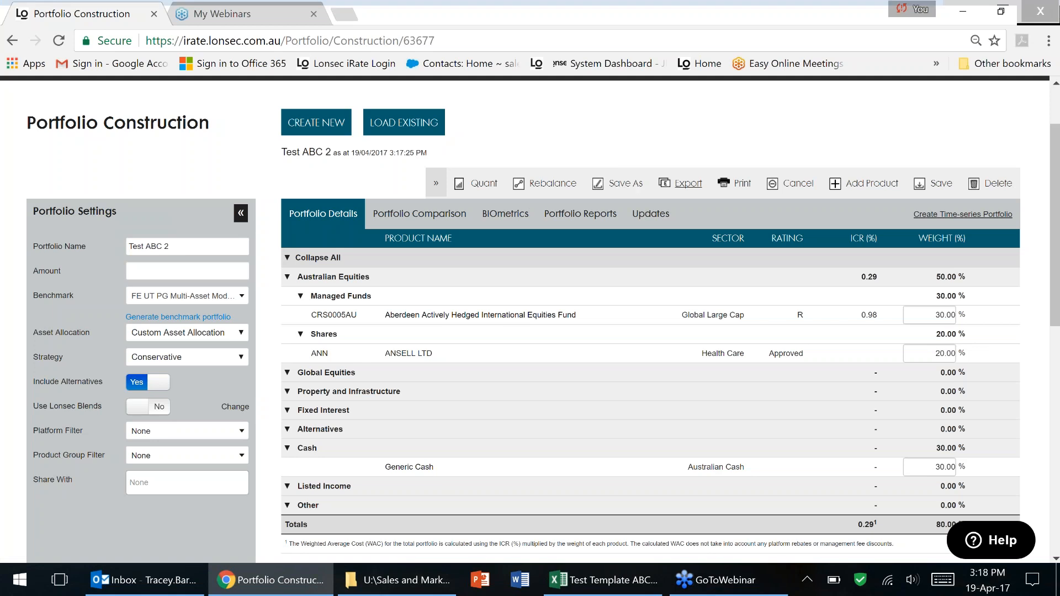
click(695, 186)
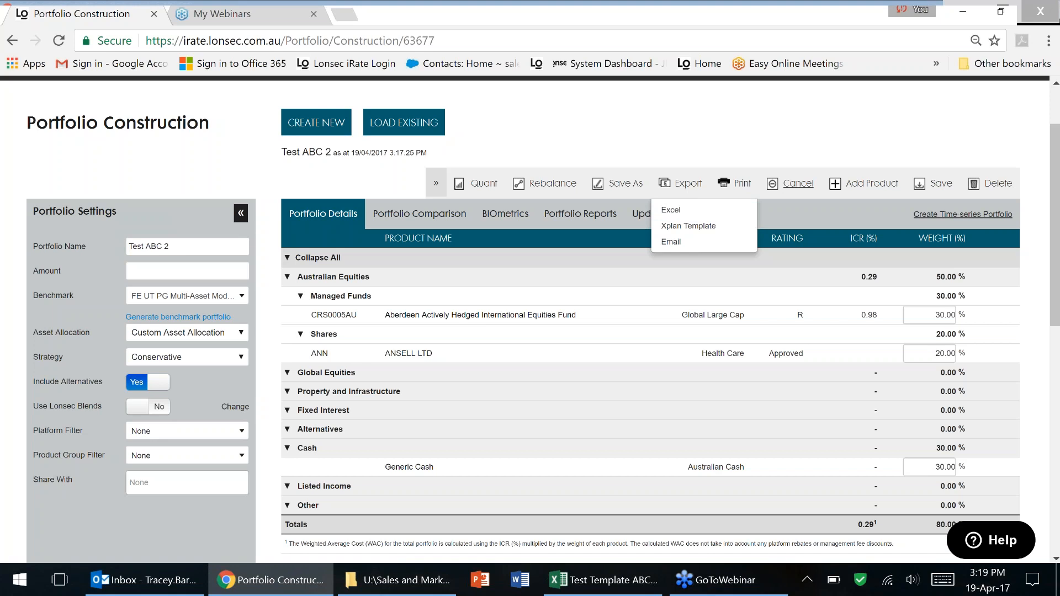
Add Magellan Global Fund (MGE0001AU) to Test ABC 2 at a 10% weight.
click(860, 185)
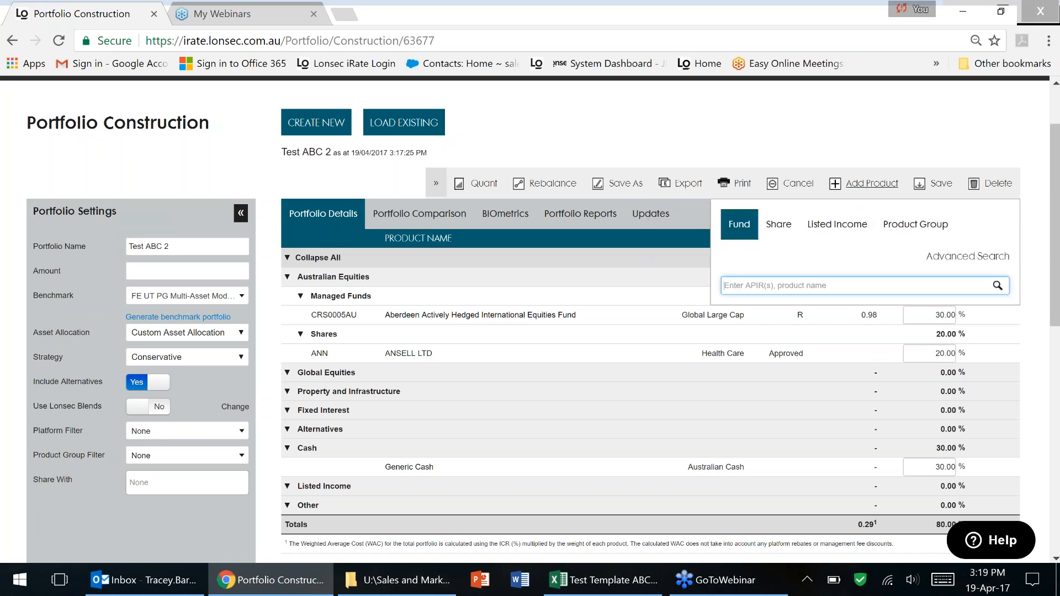
click(765, 285)
text(mg)
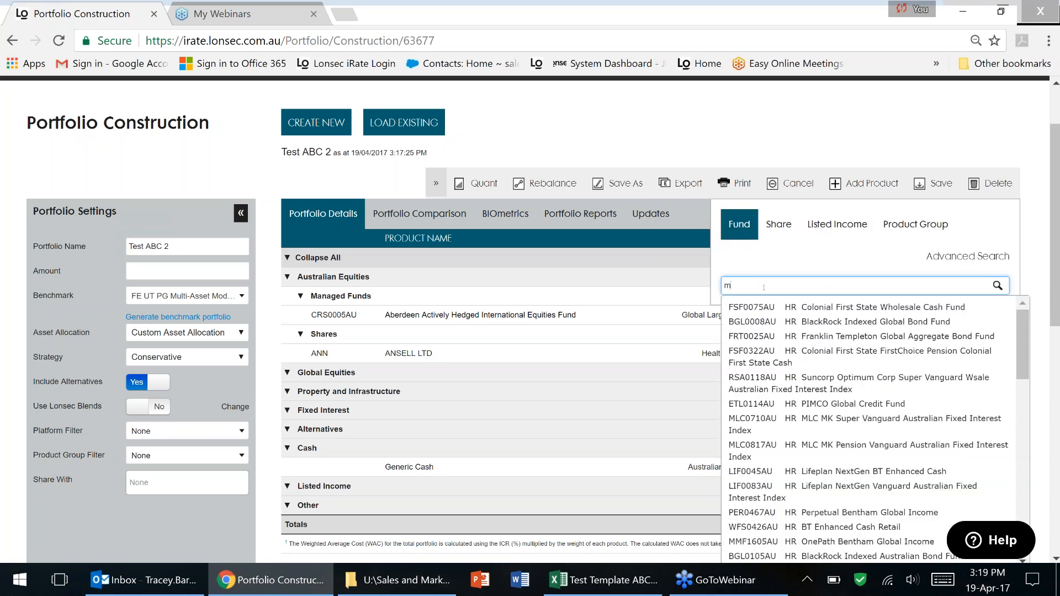
text(e0001au)
click(793, 308)
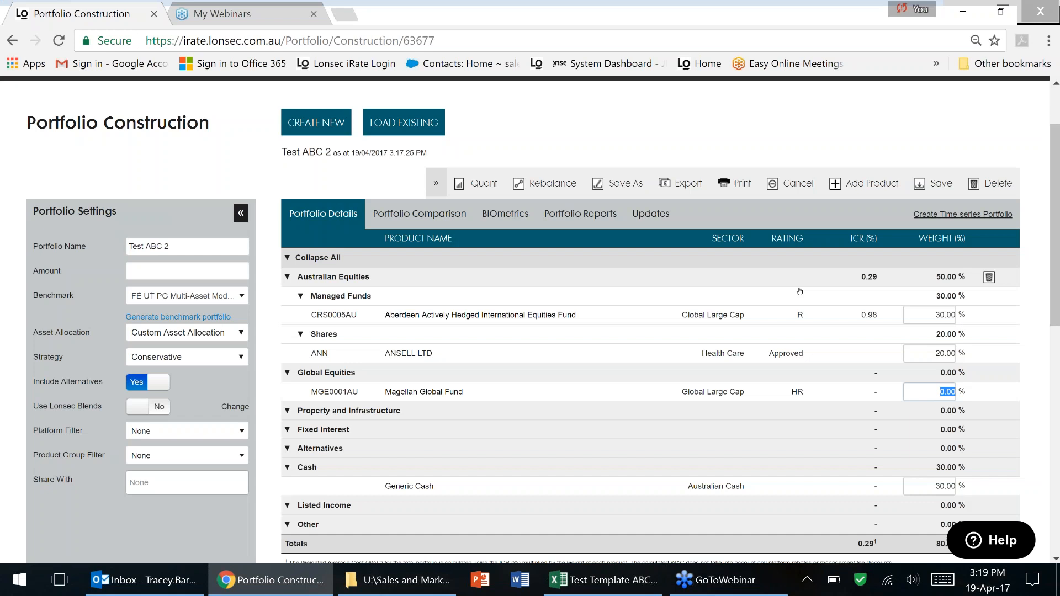
text(10)
key(Tab)
Set Generic Cash to 20% and try saving, cancelling since the total is only 80%.
click(943, 486)
key(BackSpace)
key(BackSpace)
text(20)
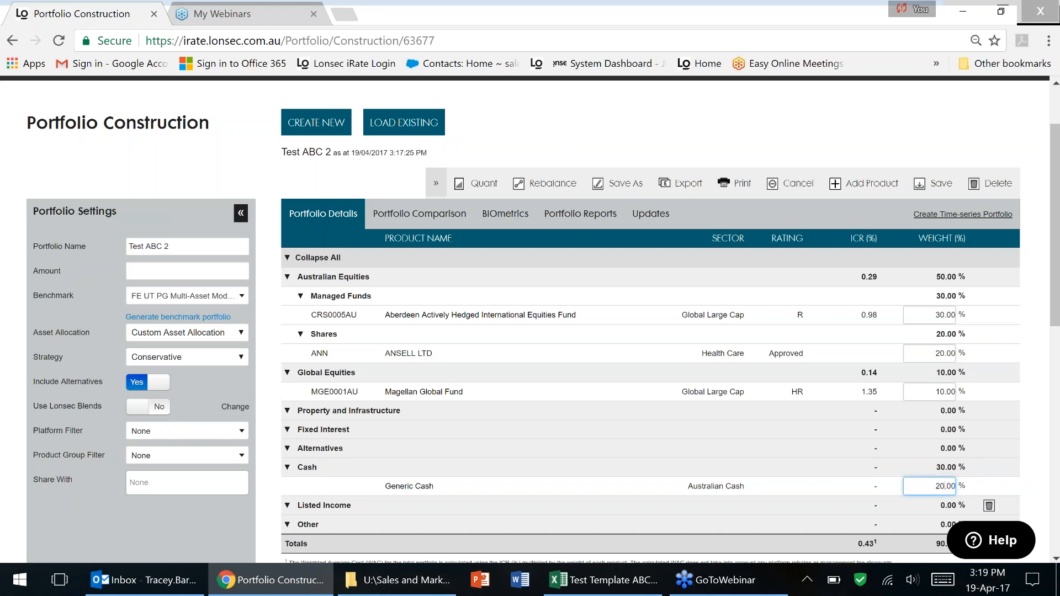
key(Tab)
scroll(875, 380, up, 3)
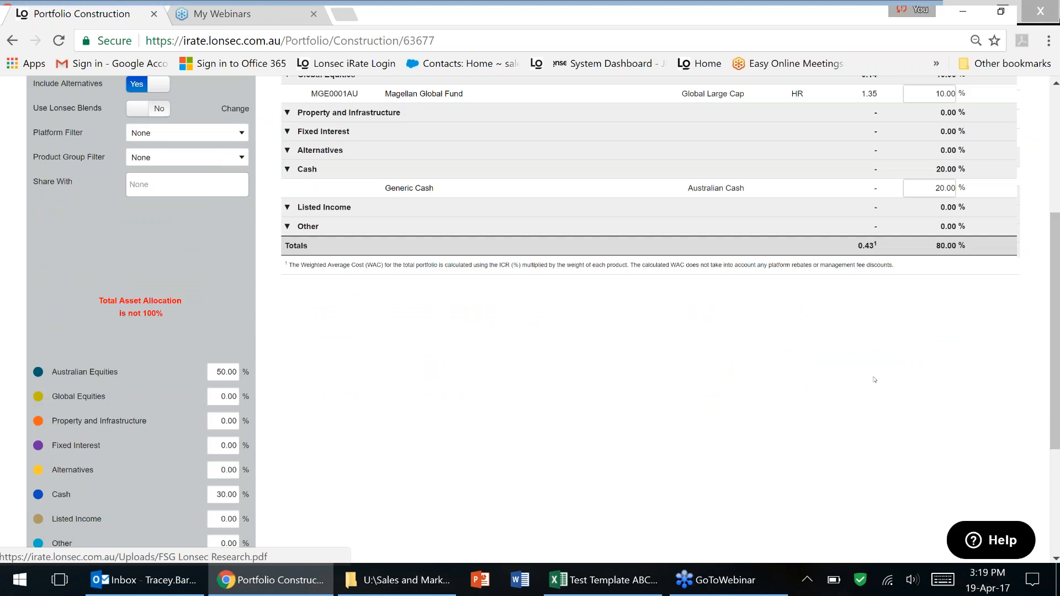
scroll(875, 380, up, 3)
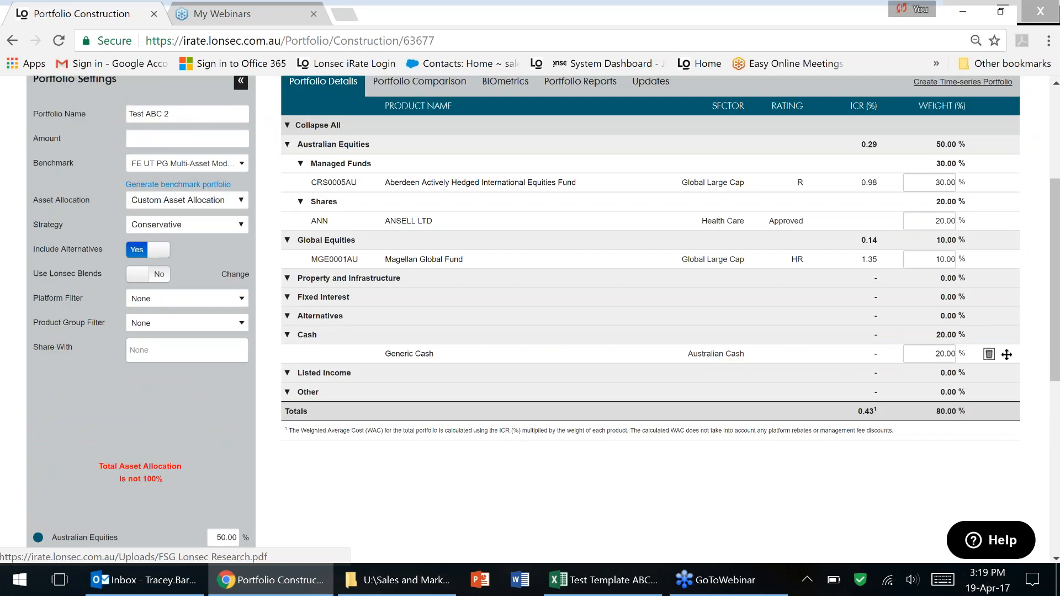
scroll(945, 262, up, 1)
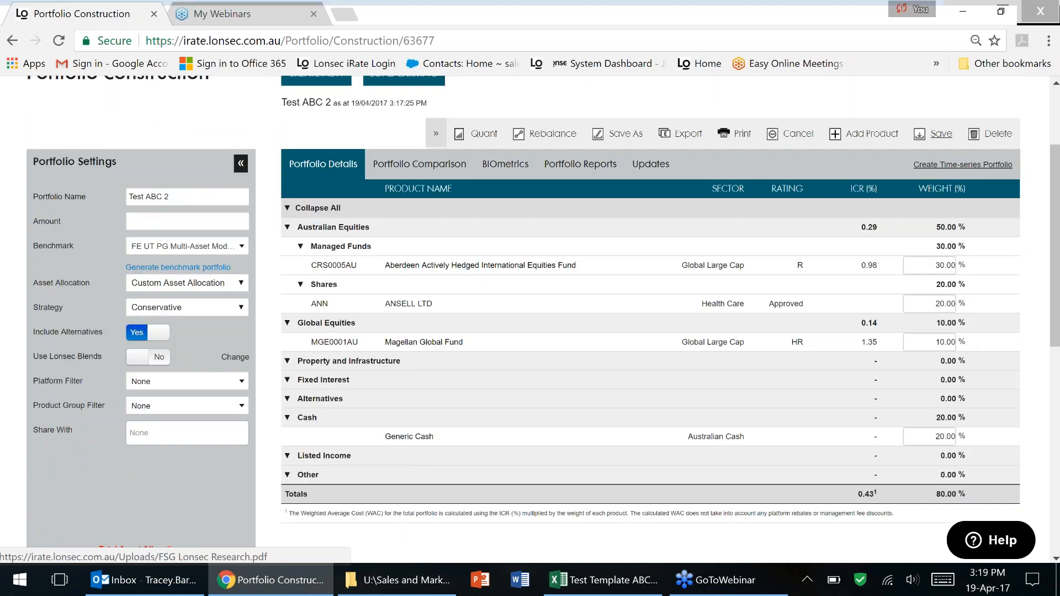
click(938, 135)
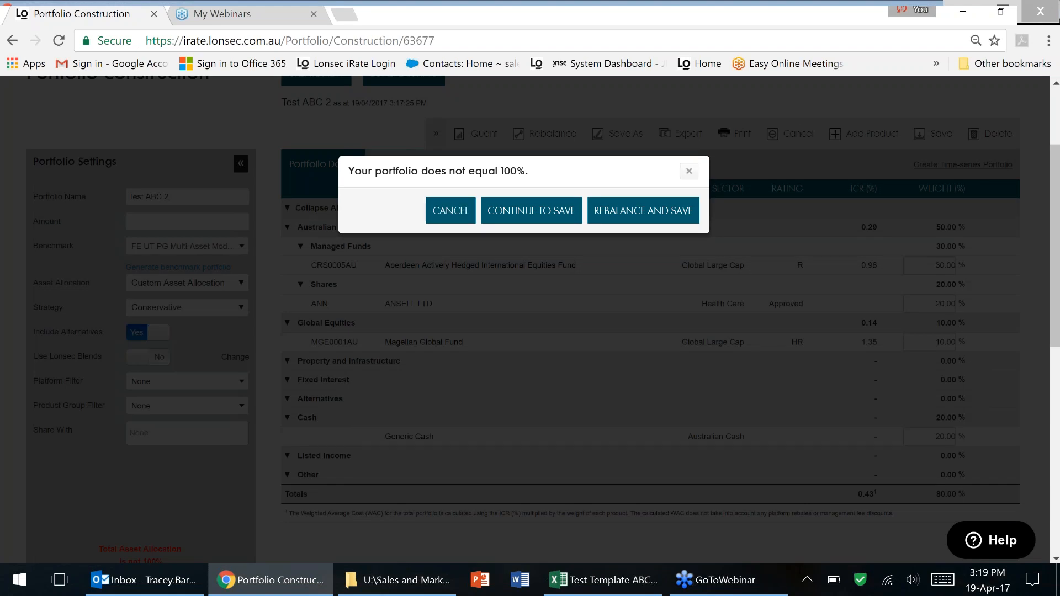
click(689, 171)
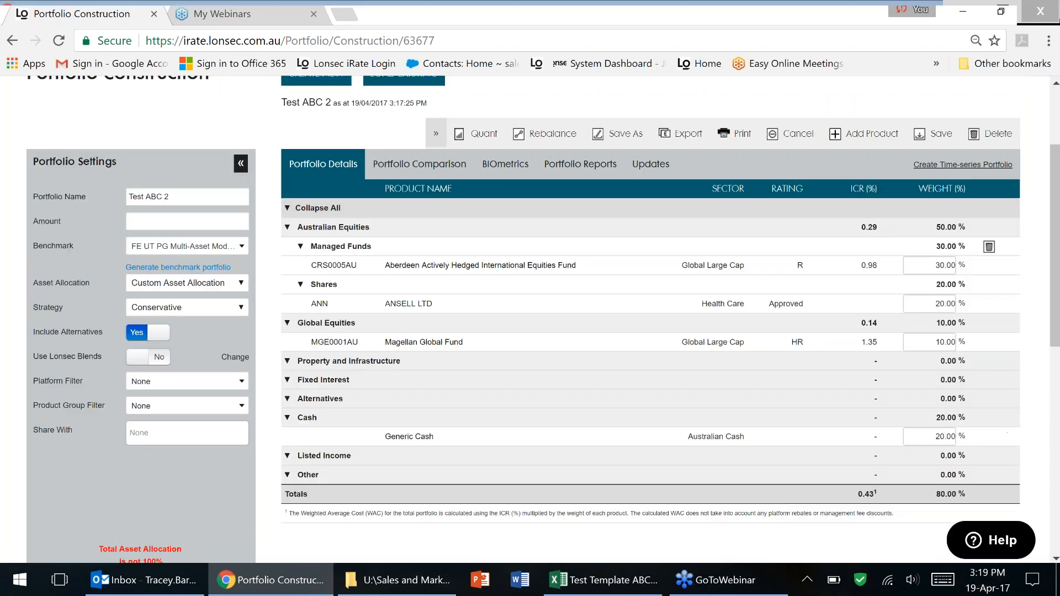
Raise Generic Cash to 40% and save the portfolio.
click(945, 437)
key(BackSpace)
key(BackSpace)
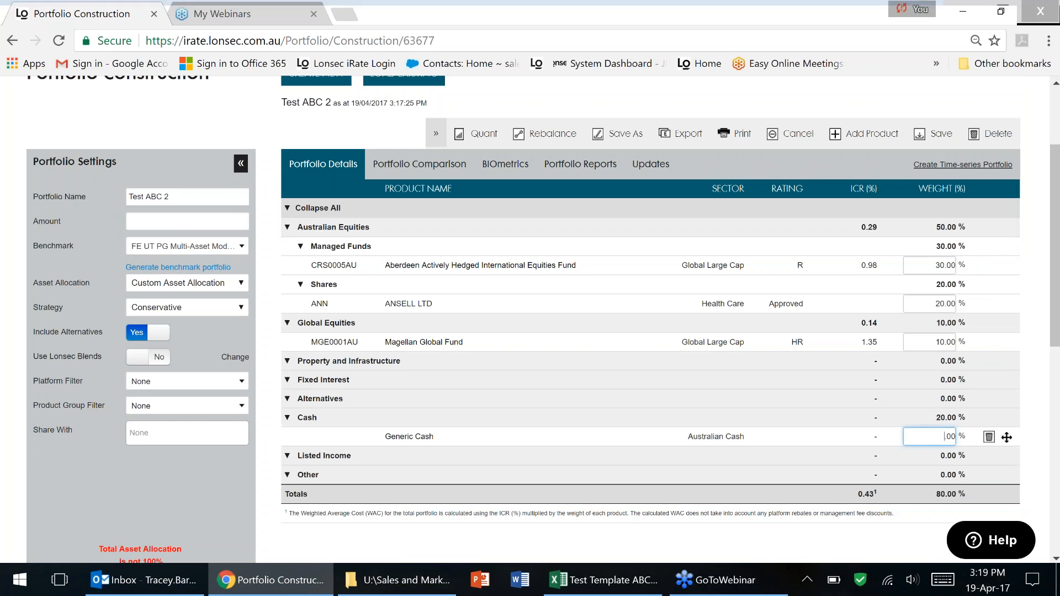
text(40)
scroll(945, 437, down, 9)
scroll(922, 278, up, 10)
click(938, 266)
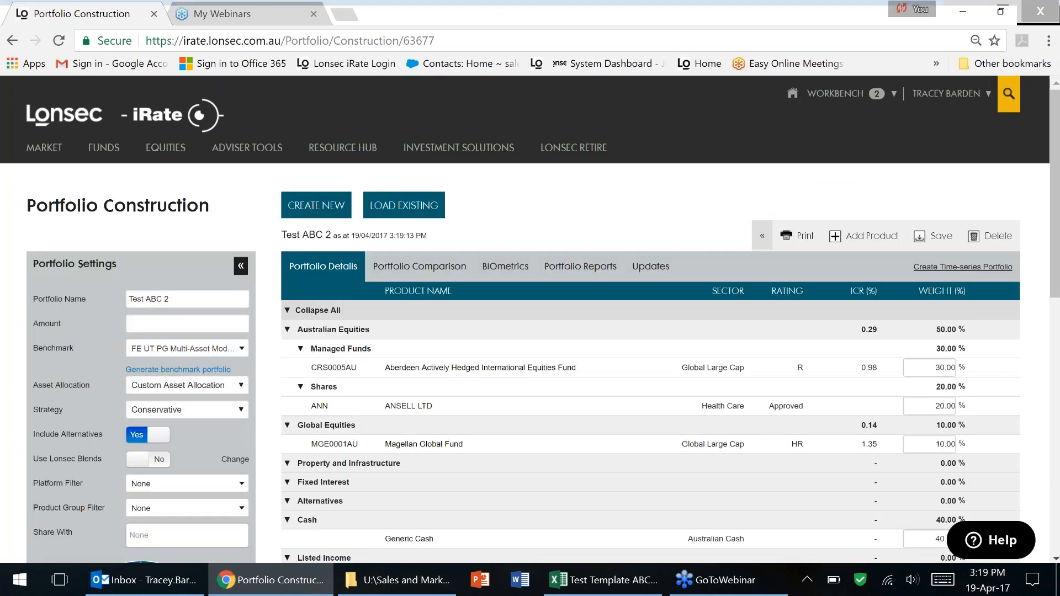
click(863, 236)
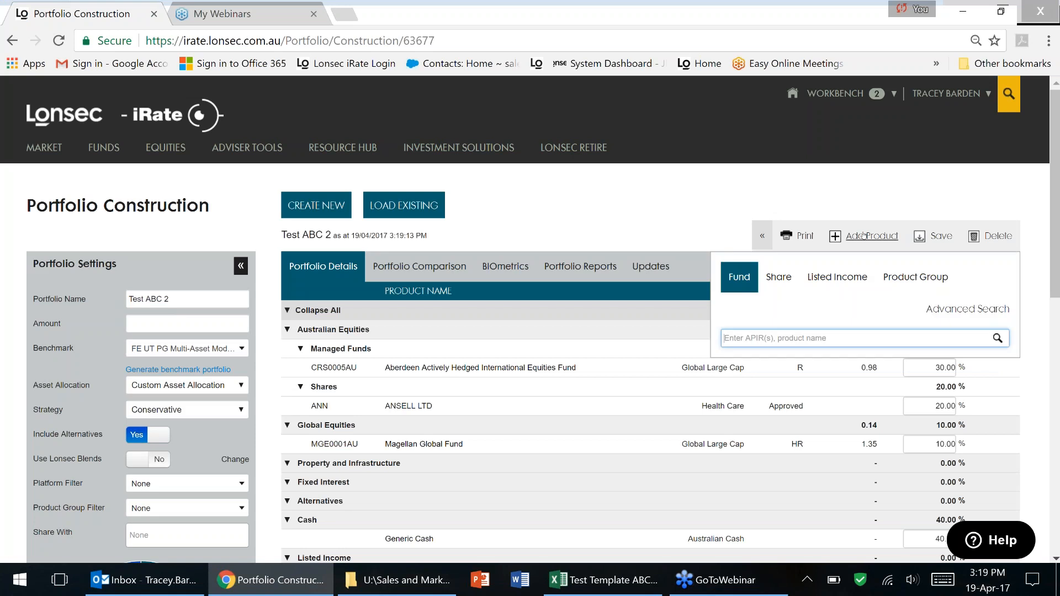
click(779, 276)
click(793, 319)
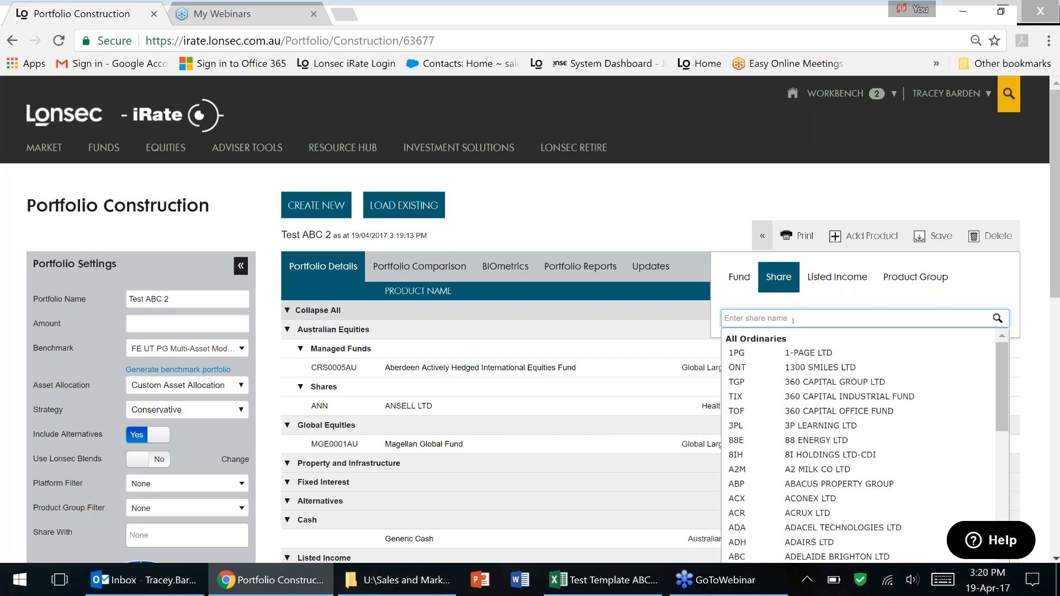
scroll(848, 427, down, 3)
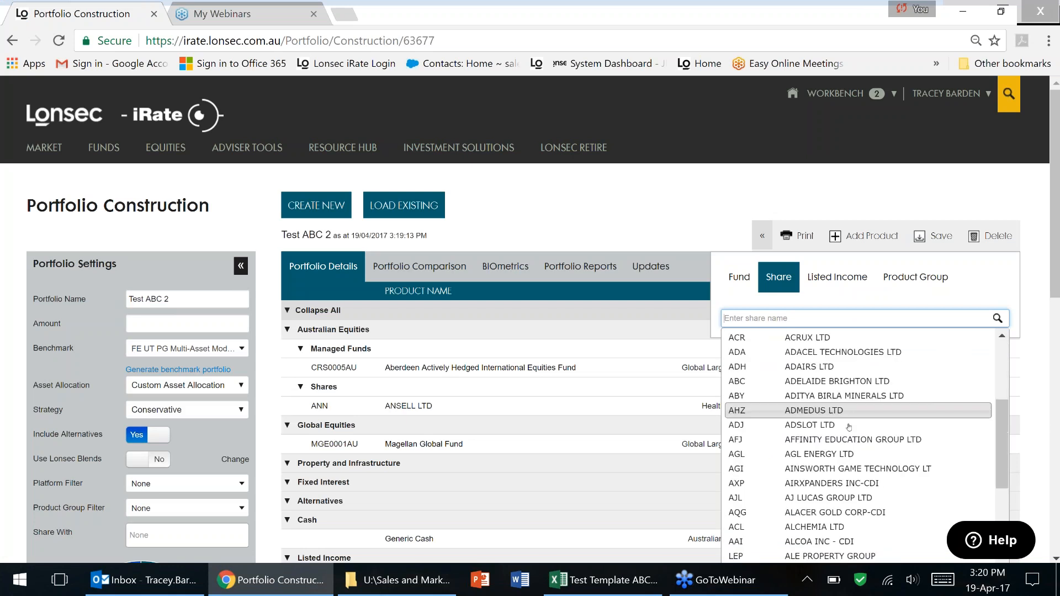
scroll(849, 426, up, 5)
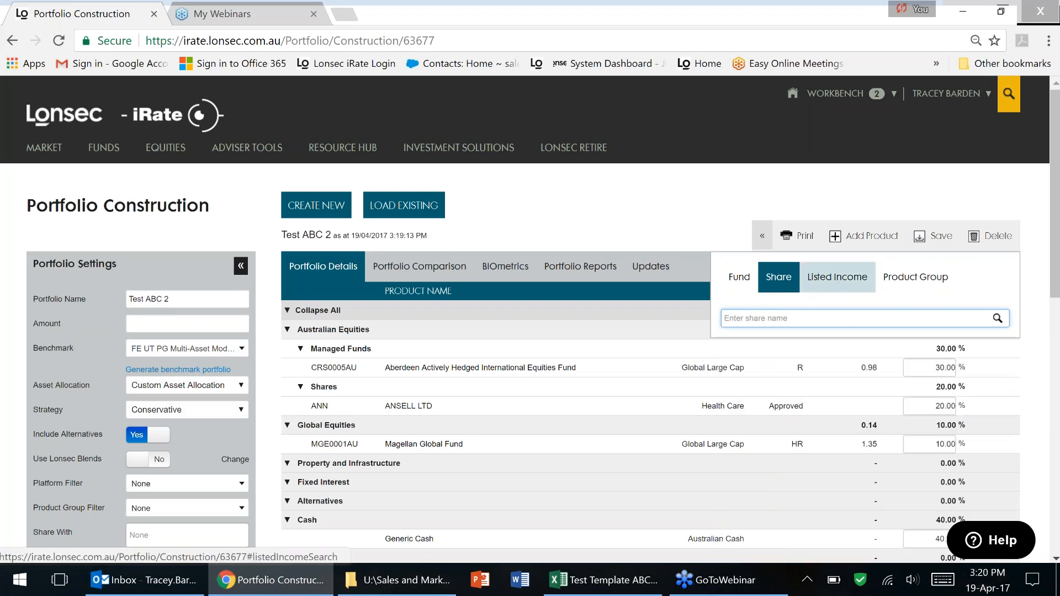
click(837, 276)
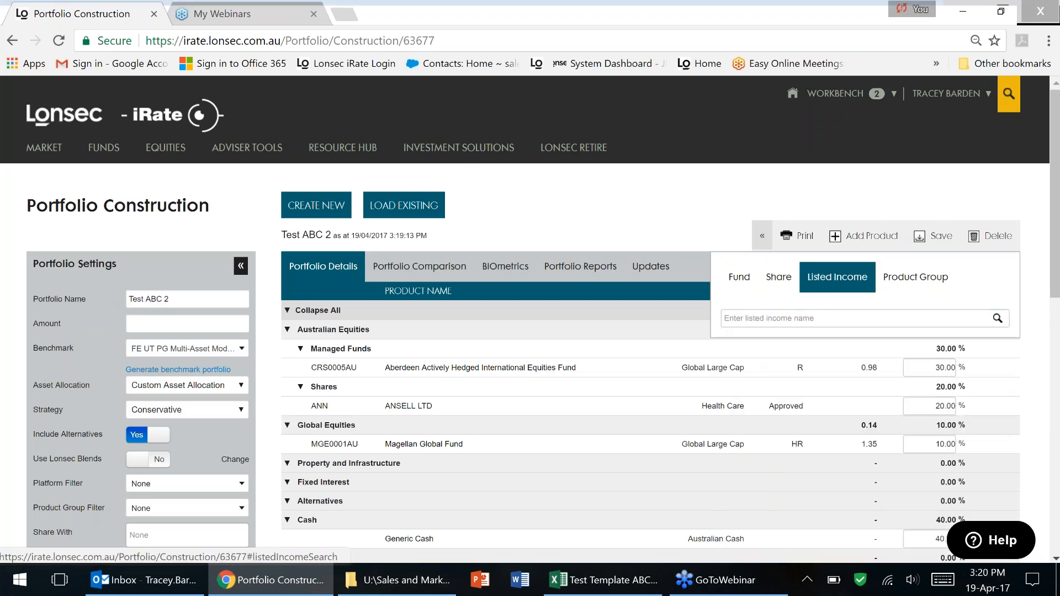
click(928, 285)
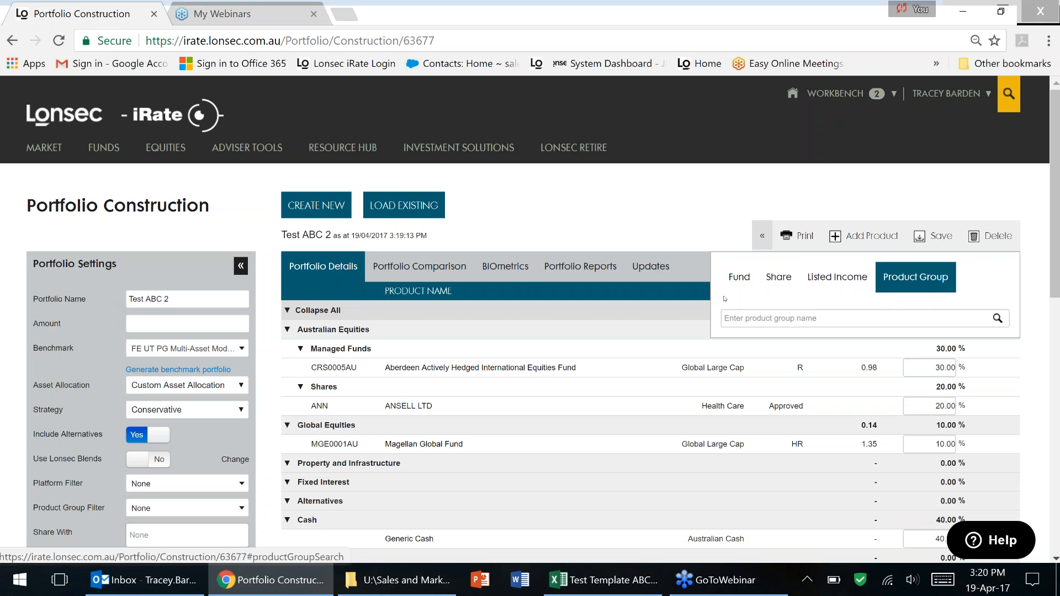
click(739, 278)
click(714, 221)
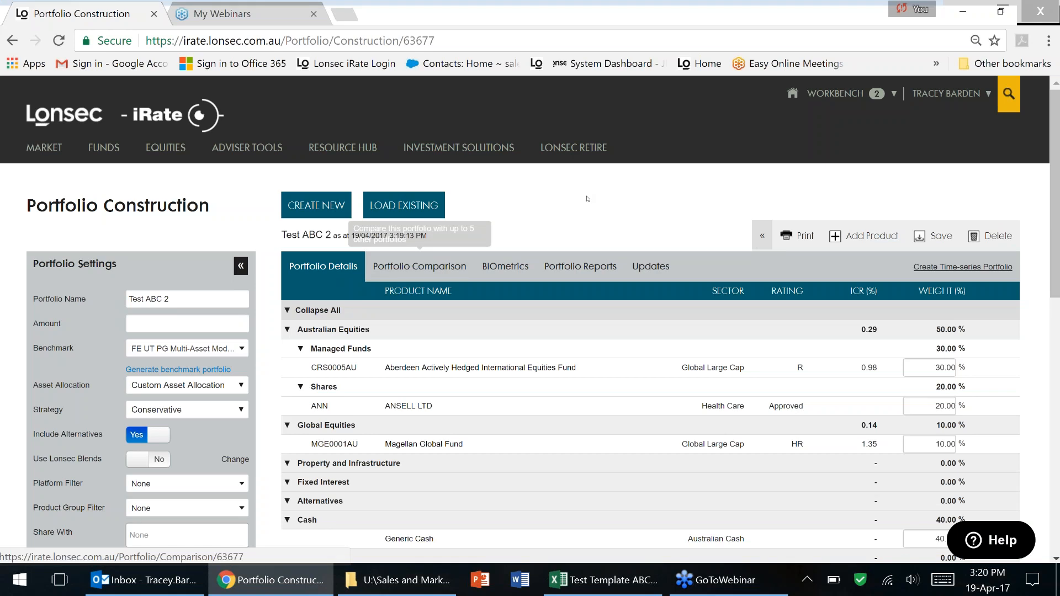
Load the Aiden APL portfolio created on 27/03/2017 from the saved portfolios list.
click(388, 217)
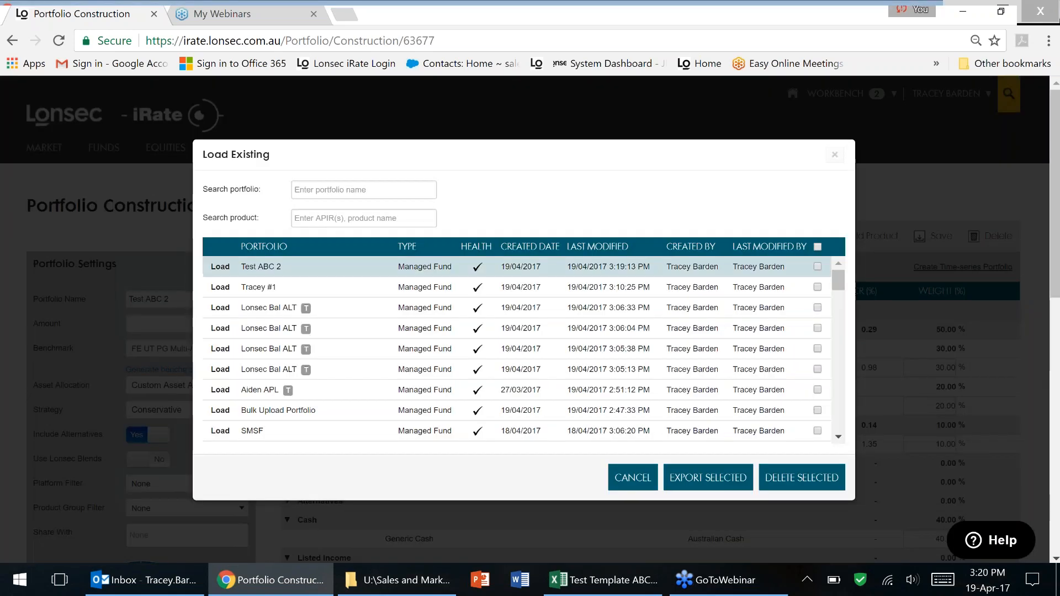
click(221, 390)
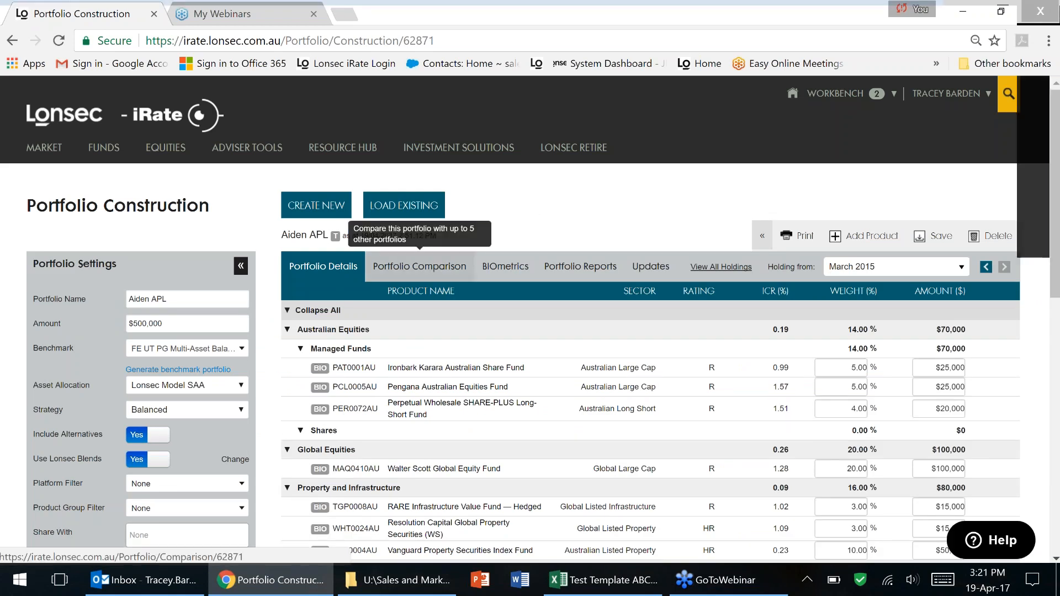
click(434, 267)
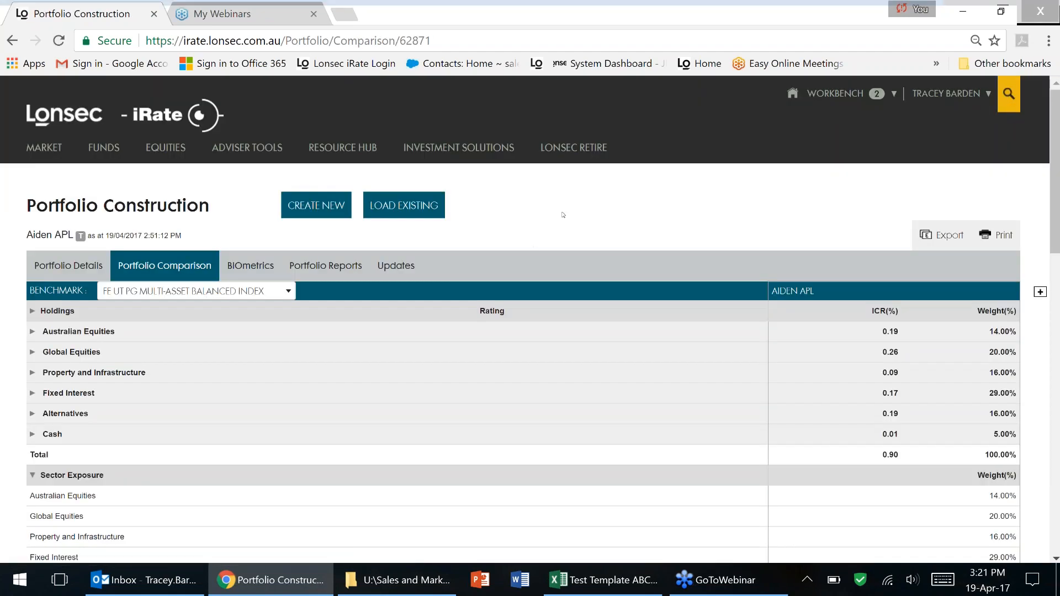
Benchmark against FE UT PG Multi-Asset Balanced Index and add Lonsec Bal ALT as a comparison column.
click(289, 293)
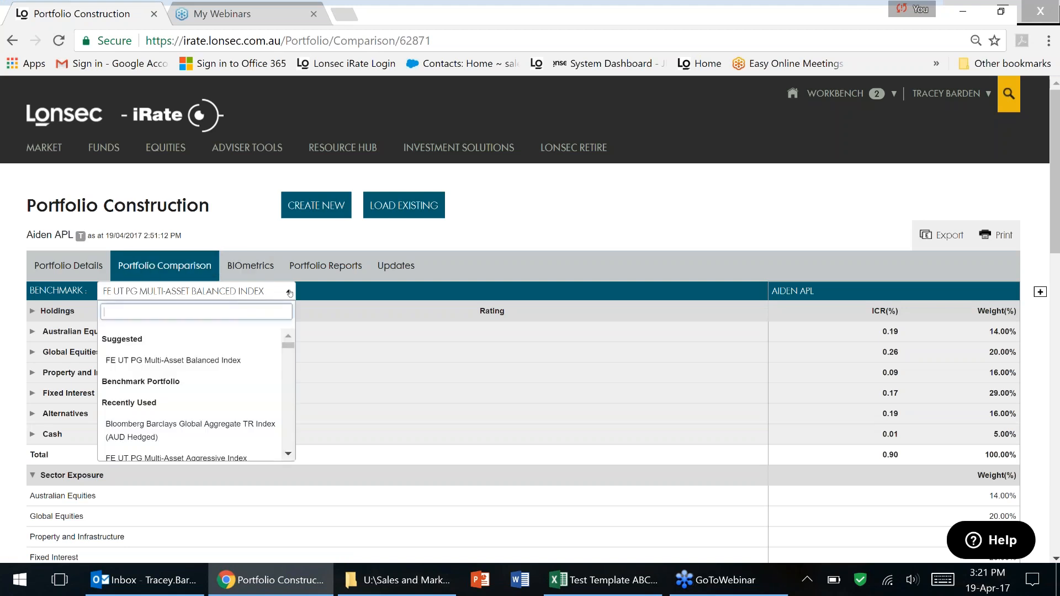
click(205, 360)
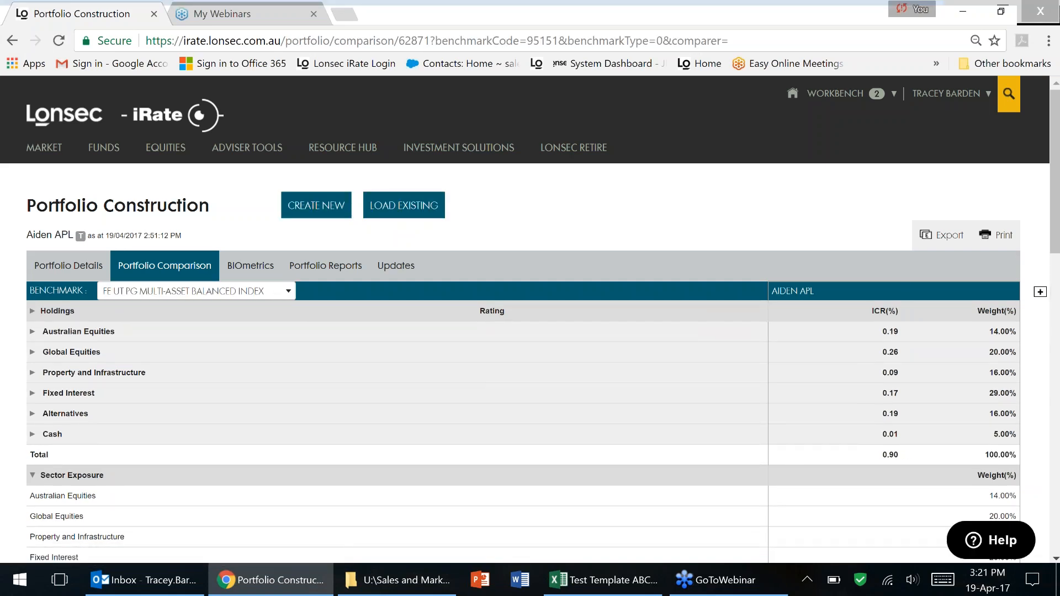
click(1040, 292)
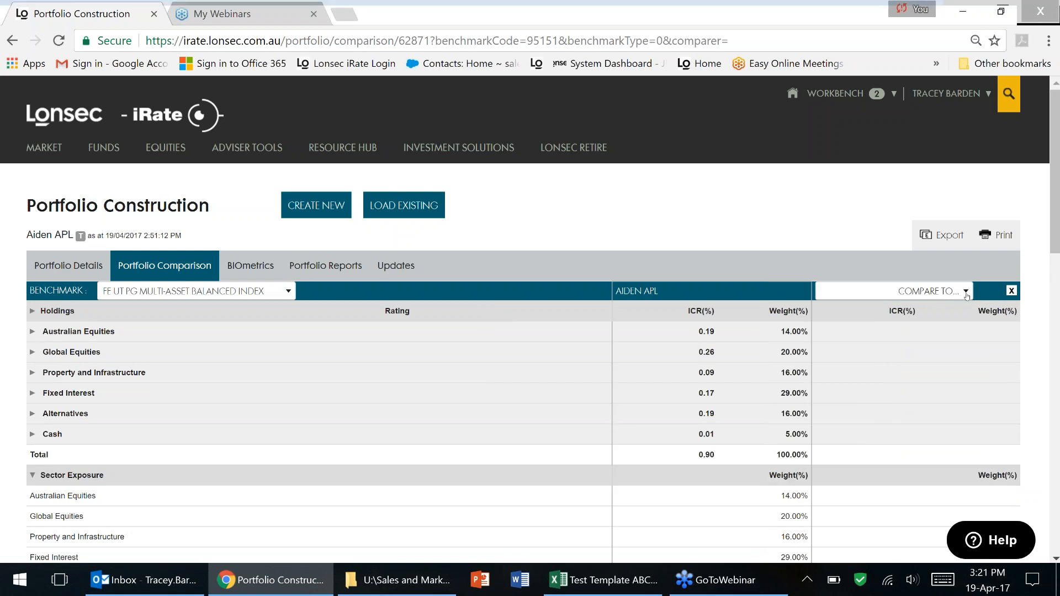
click(967, 292)
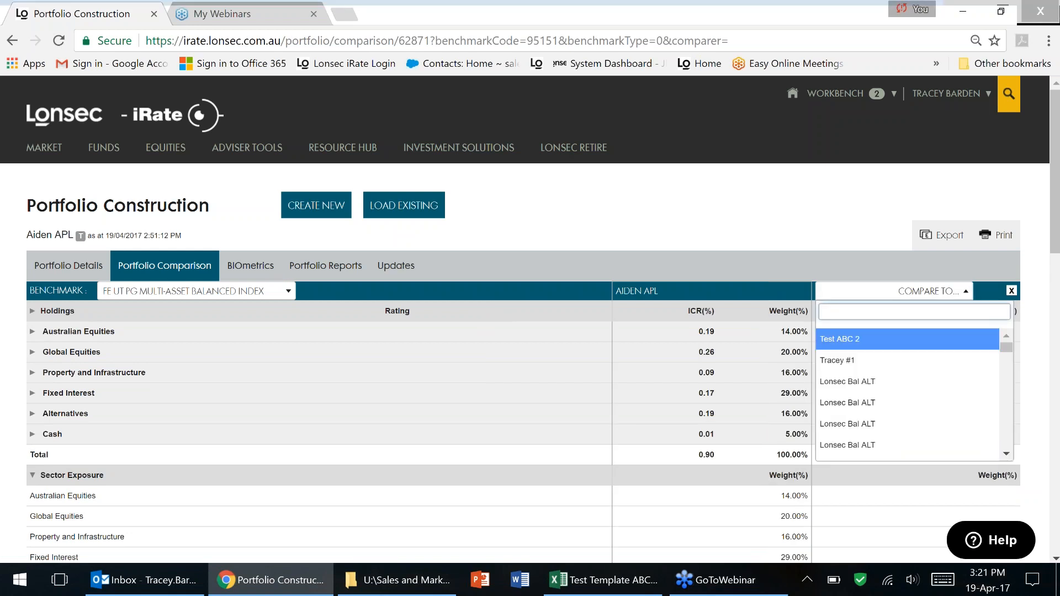
click(876, 385)
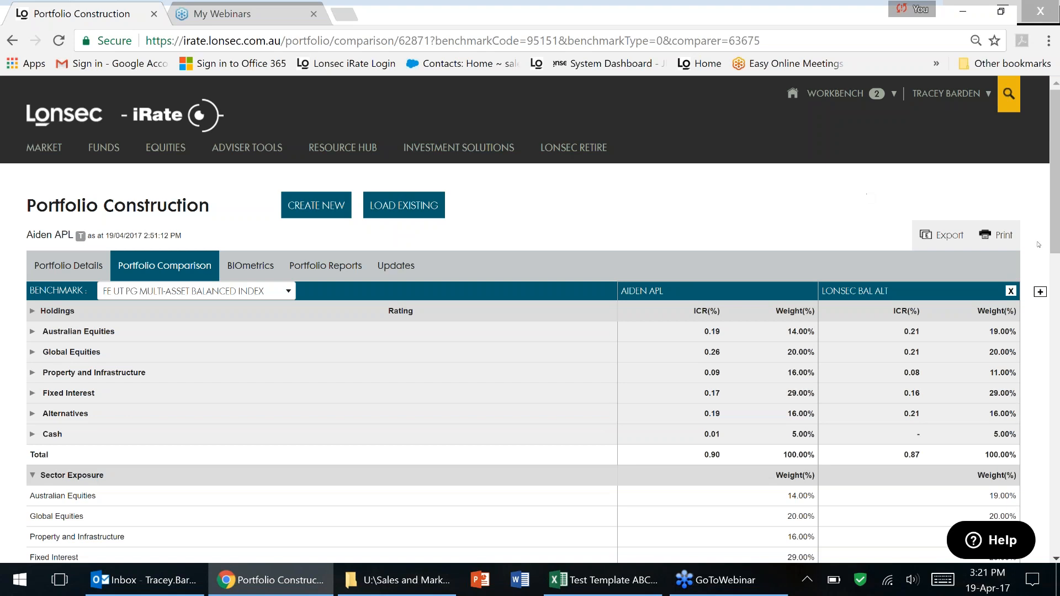
scroll(1051, 296, down, 2)
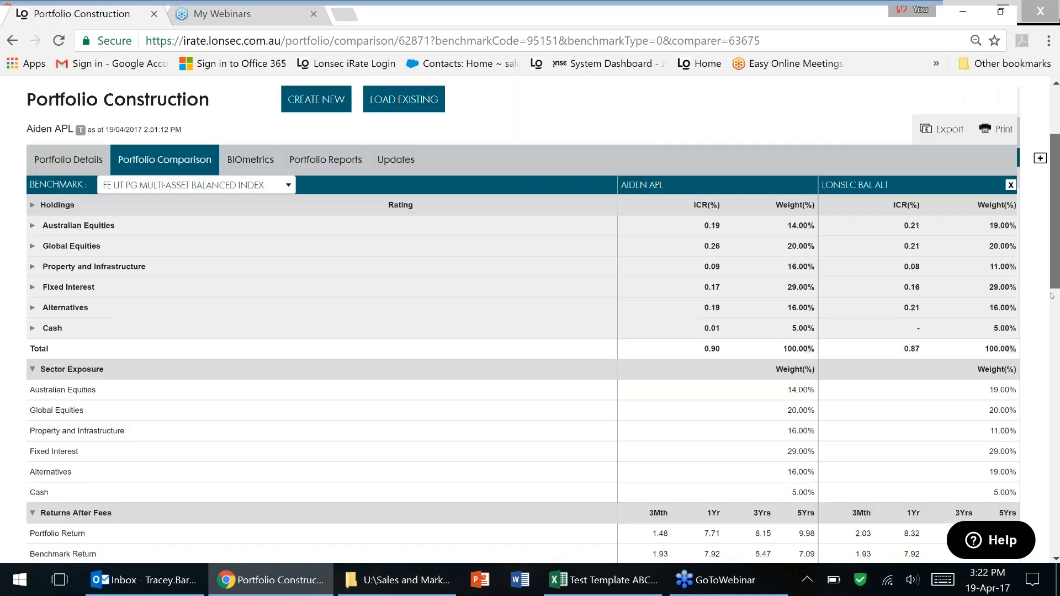
scroll(958, 292, down, 1)
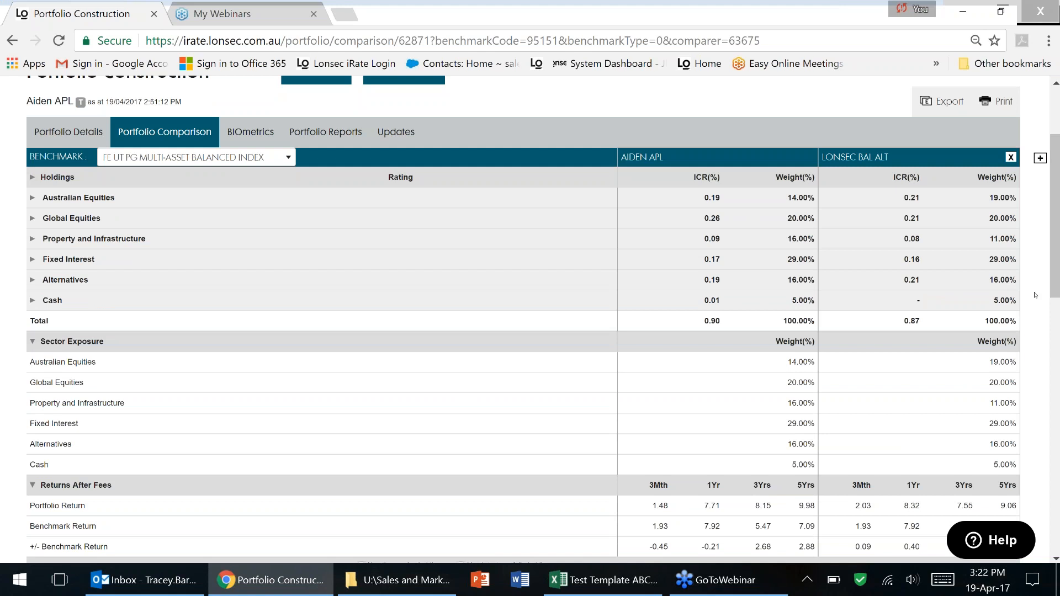
scroll(506, 215, down, 3)
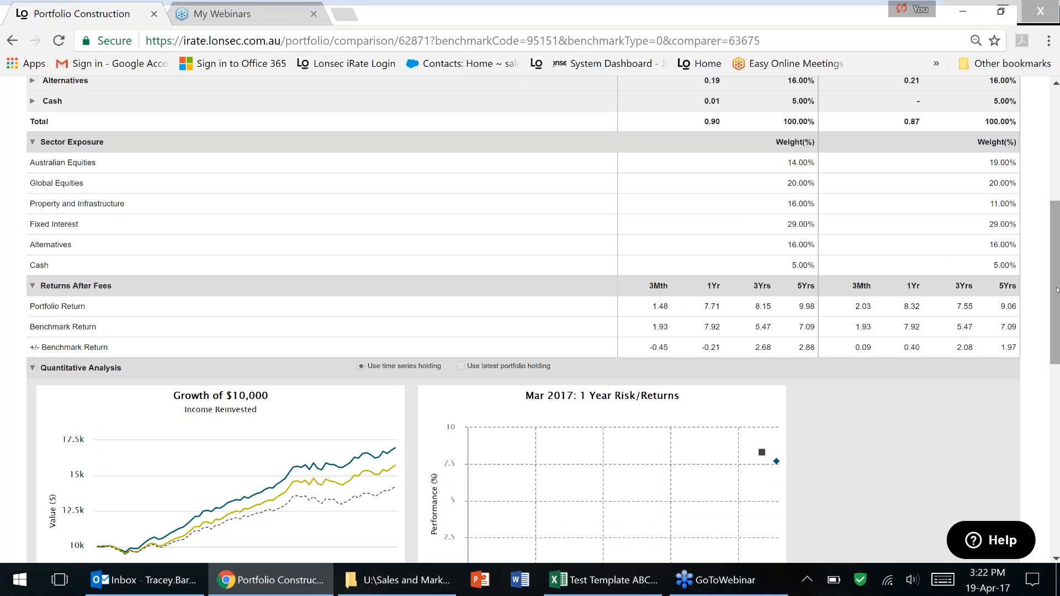
drag(1056, 290, 1058, 355)
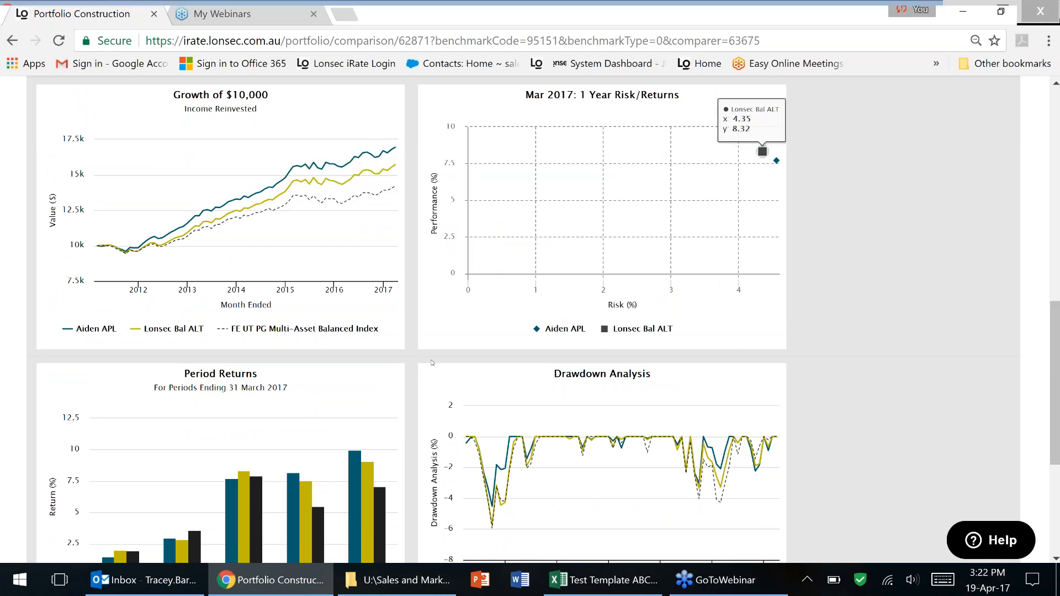
mouse_move(1052, 335)
mouse_down()
mouse_move(1054, 388)
mouse_move(1053, 328)
mouse_up()
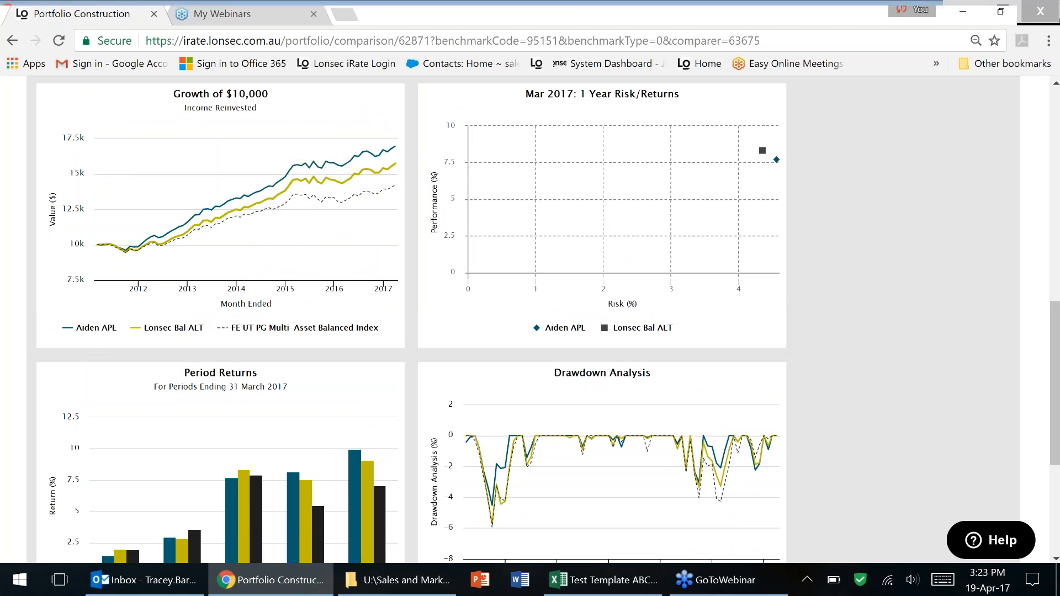
click(166, 327)
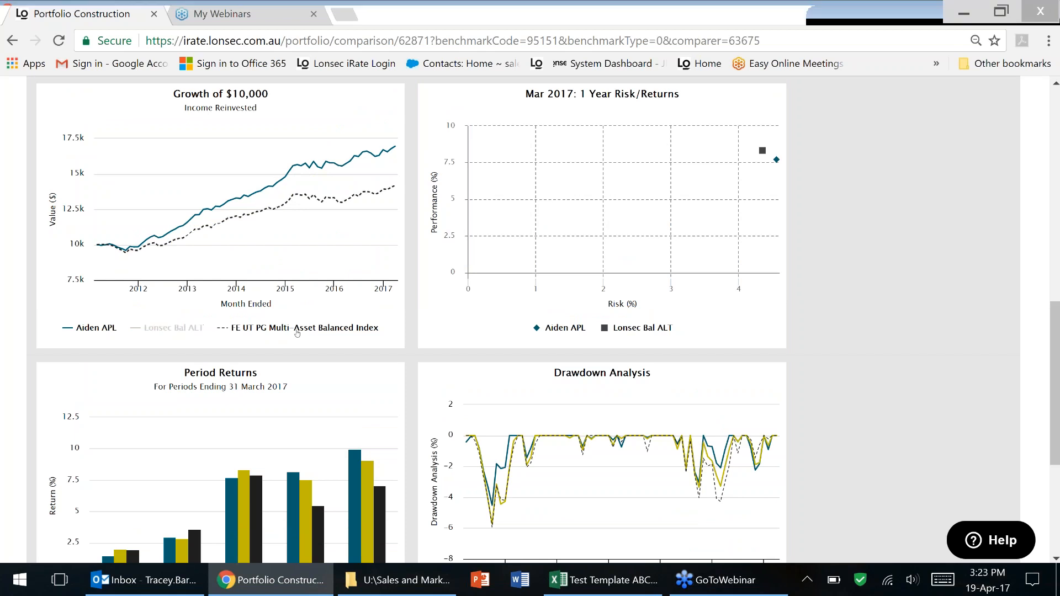
click(198, 327)
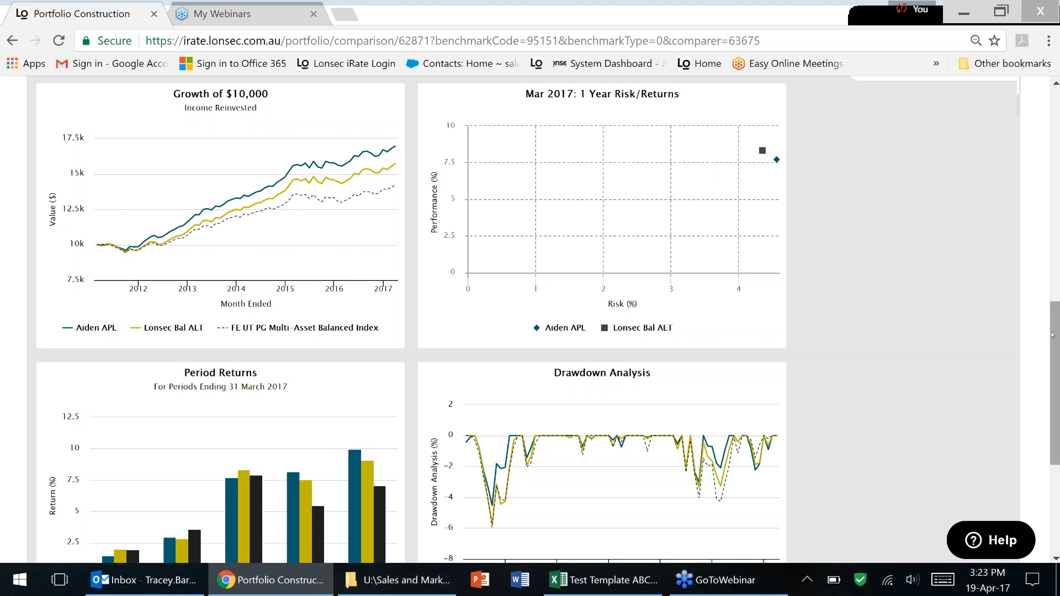
drag(1052, 335, 1051, 121)
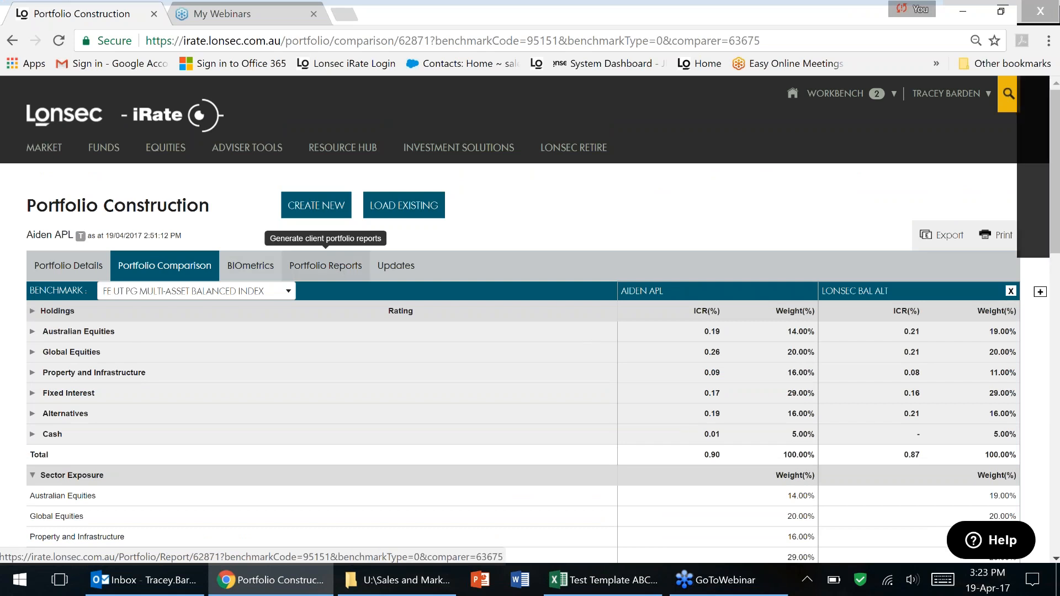
Open Aiden APL's Portfolio Reports page and scroll to the Client Report and PDF export settings.
click(326, 266)
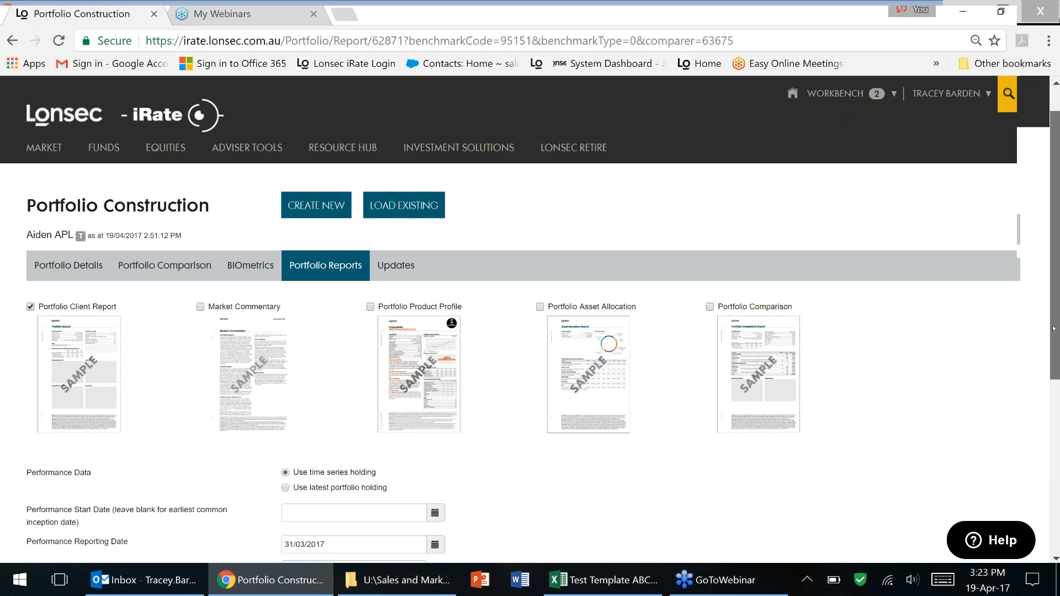
scroll(1053, 329, down, 2)
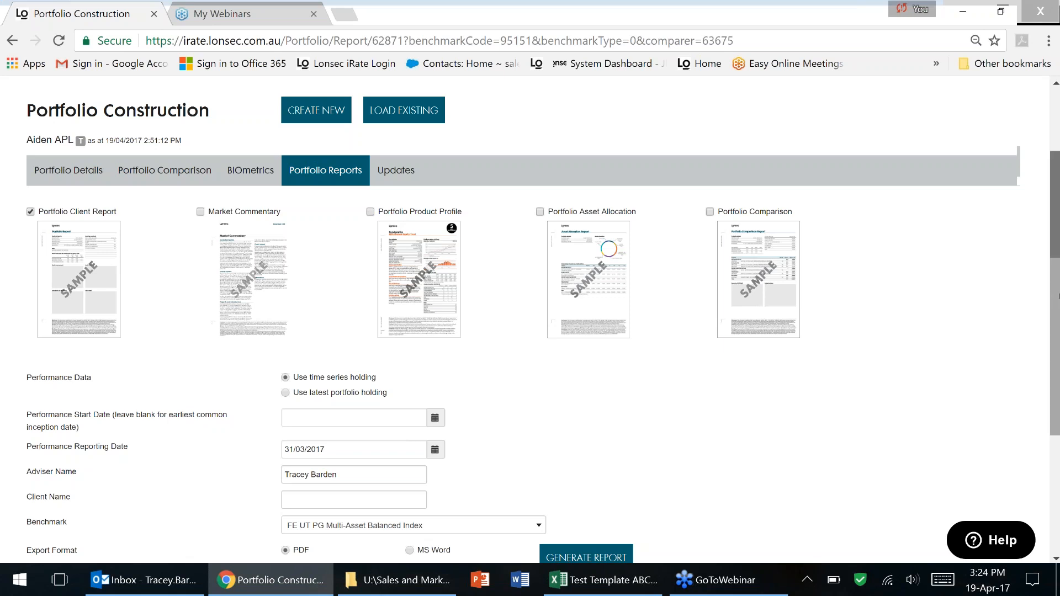
scroll(248, 300, down, 2)
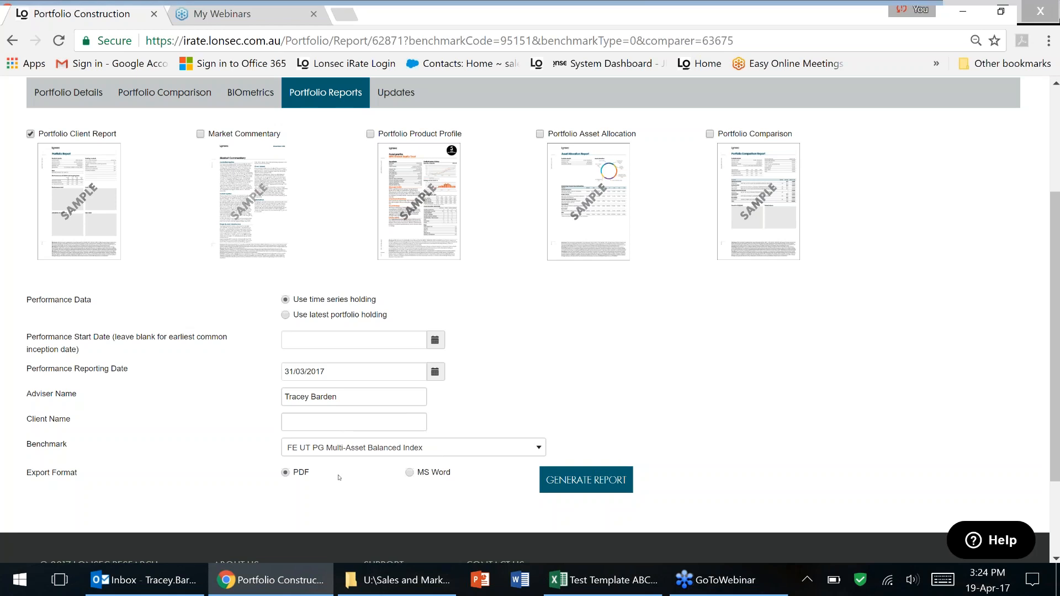
Generate the Portfolio Client Report dated 31/03/2017 and download it as a PDF.
click(586, 480)
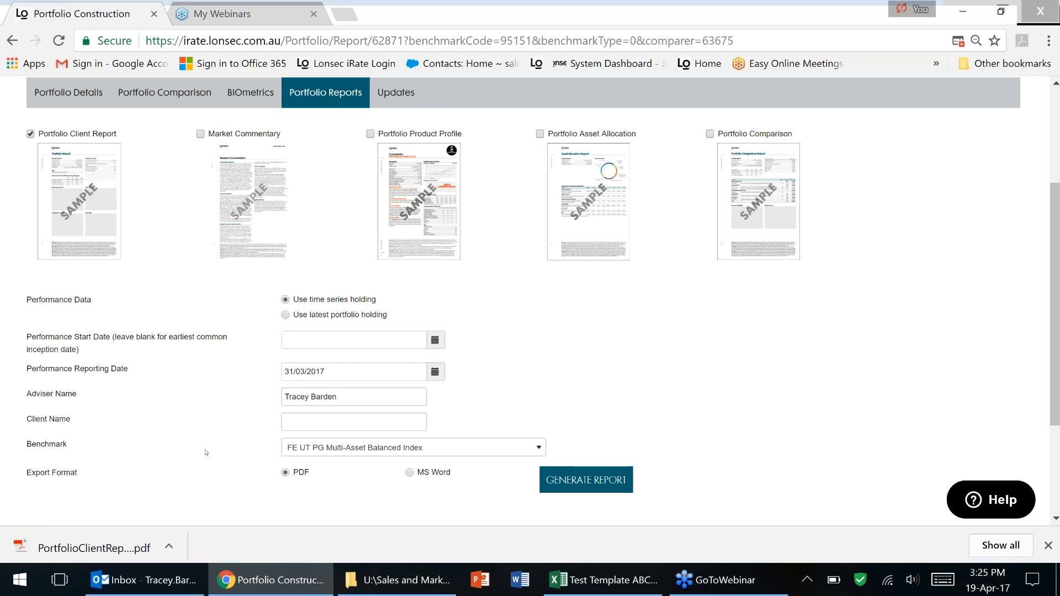
Open the downloaded Portfolio Client Report PDF and scroll down through its four pages.
click(94, 548)
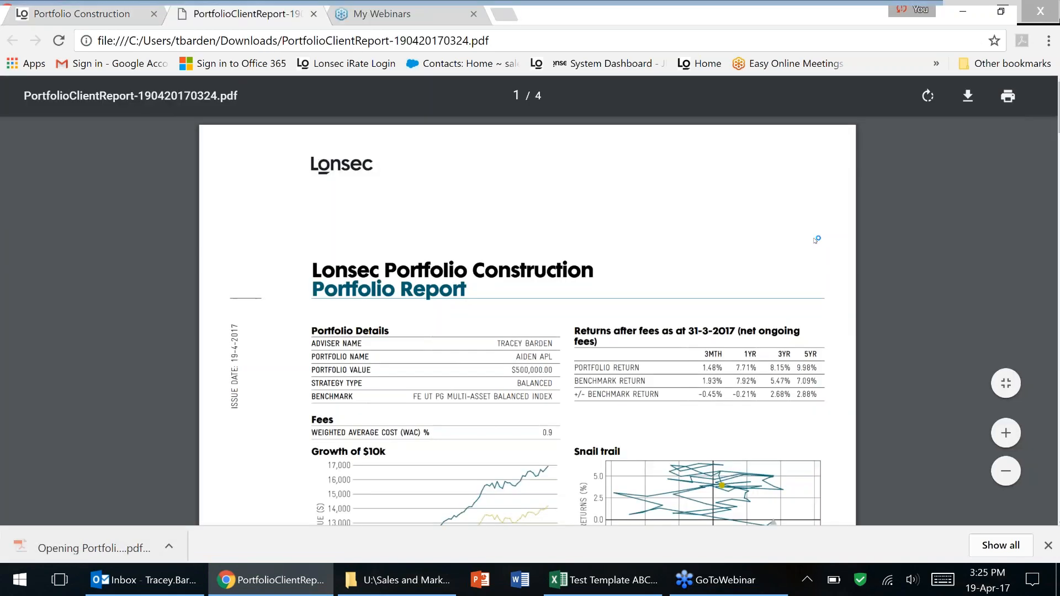
scroll(949, 267, down, 3)
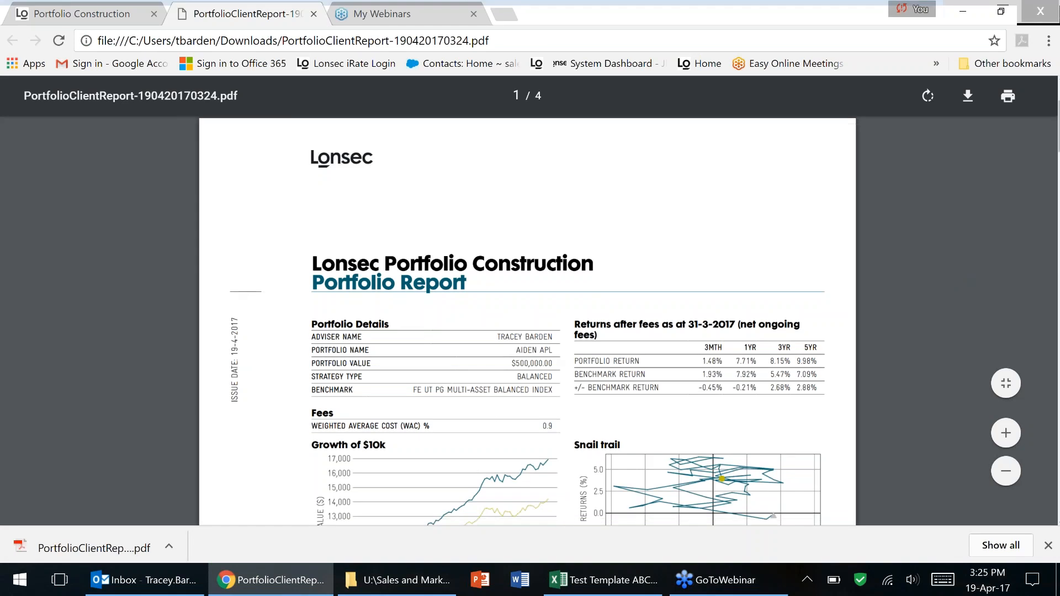
scroll(949, 264, up, 3)
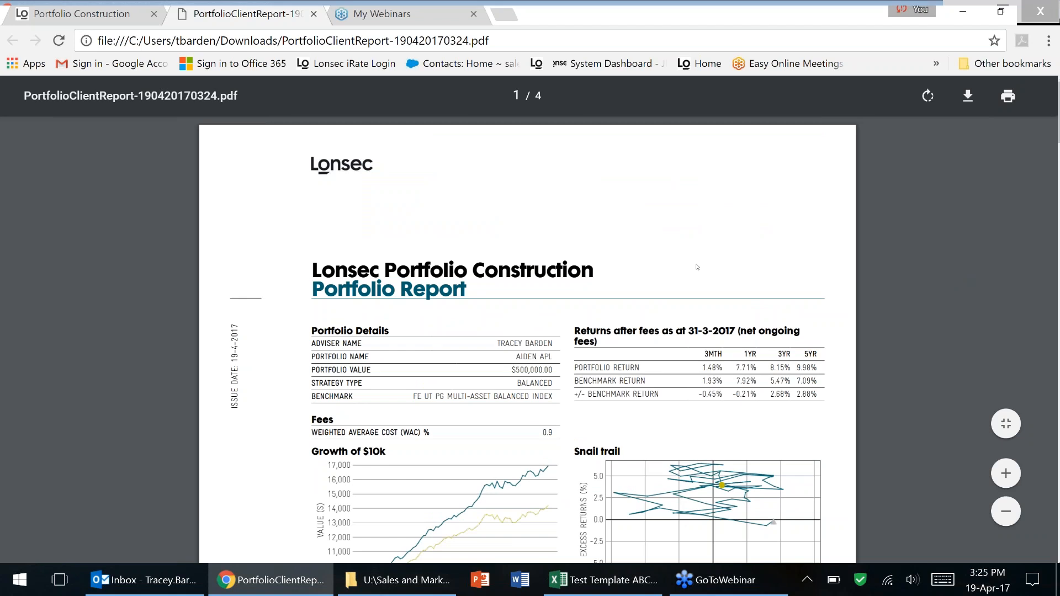
scroll(697, 267, down, 1)
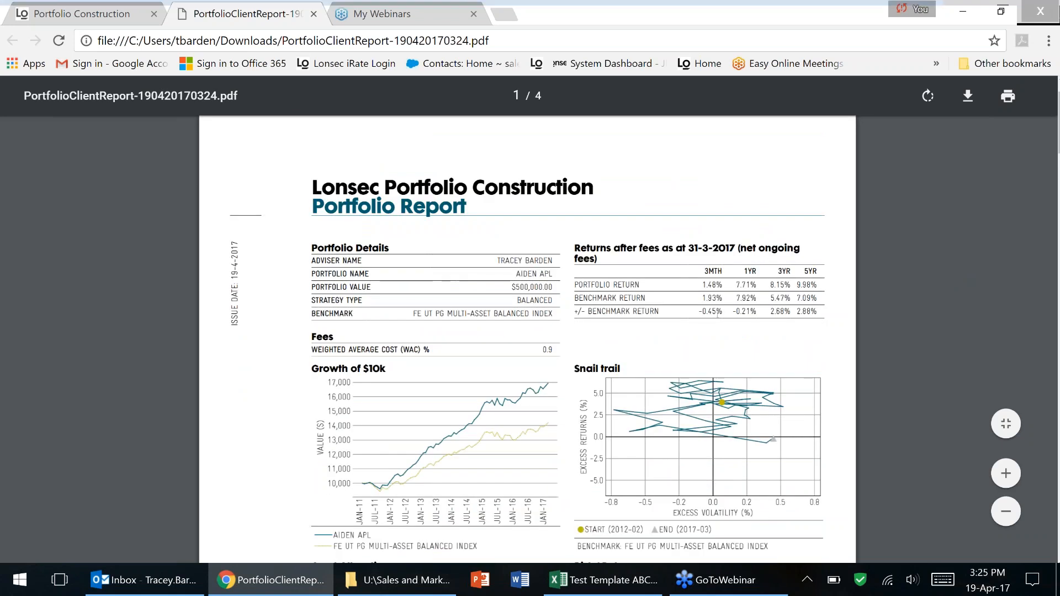
scroll(540, 263, down, 2)
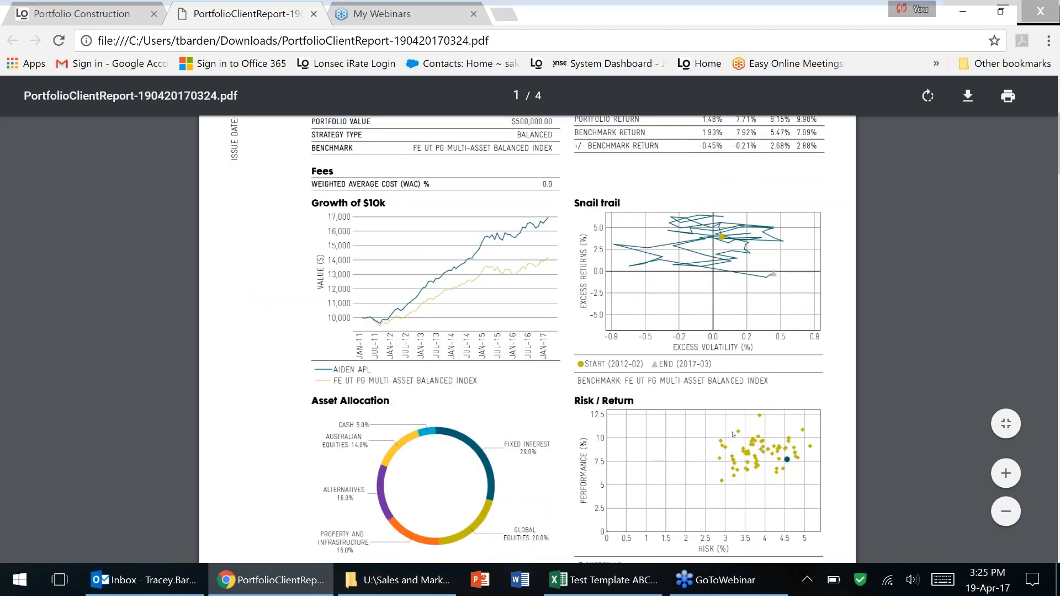
scroll(724, 447, down, 2)
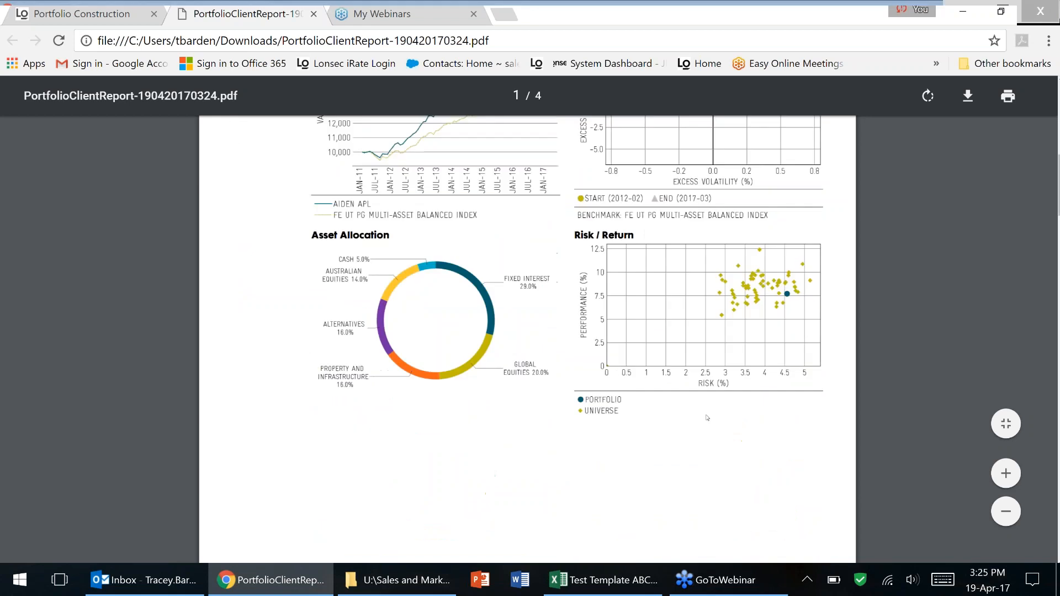
scroll(707, 418, down, 6)
scroll(707, 418, down, 1)
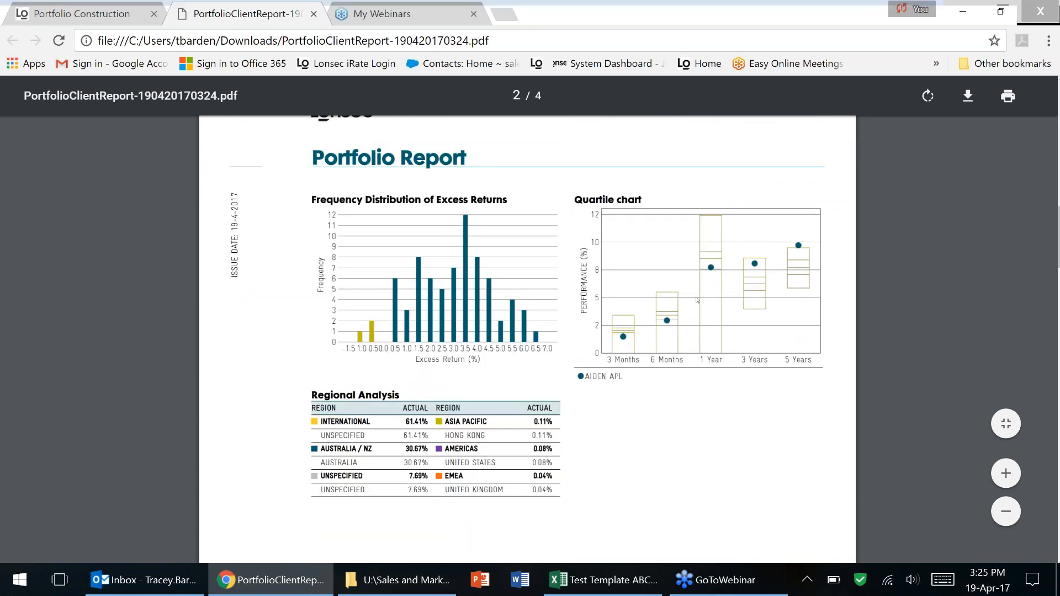
scroll(698, 302, down, 1)
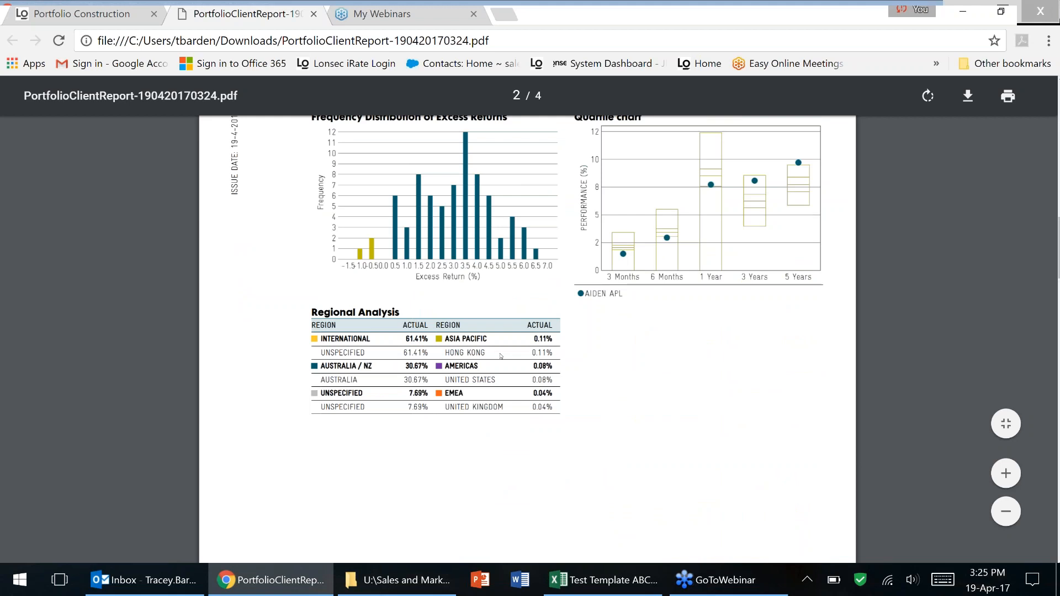
scroll(662, 375, down, 8)
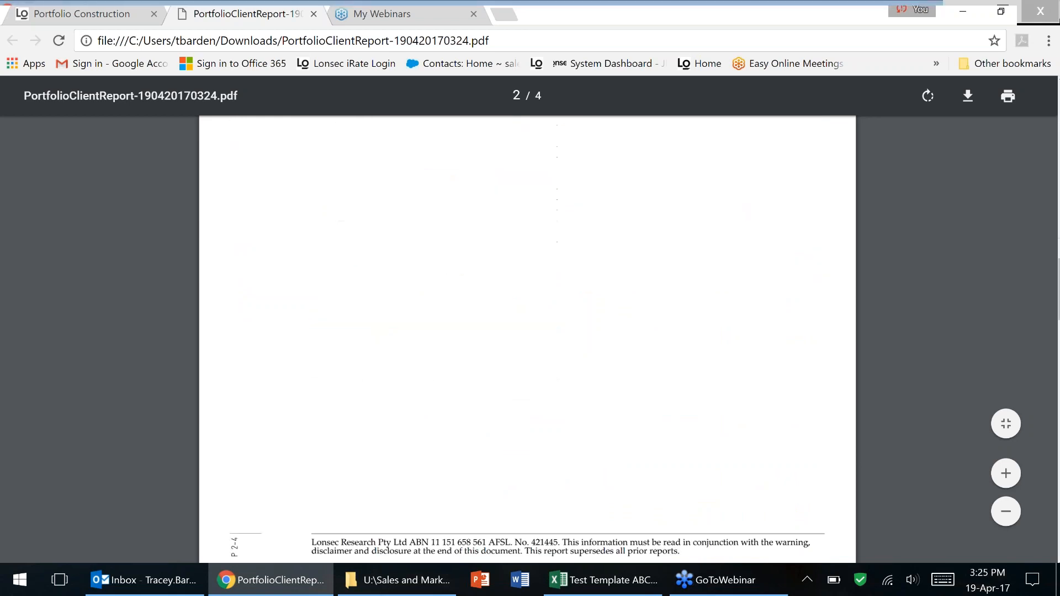
scroll(598, 255, down, 1)
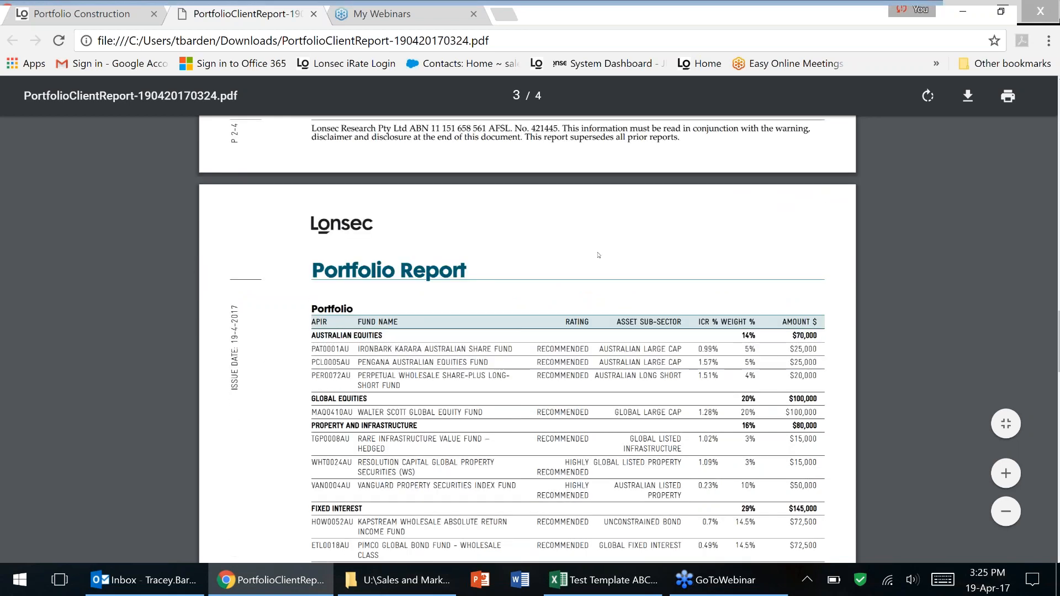
scroll(527, 331, down, 3)
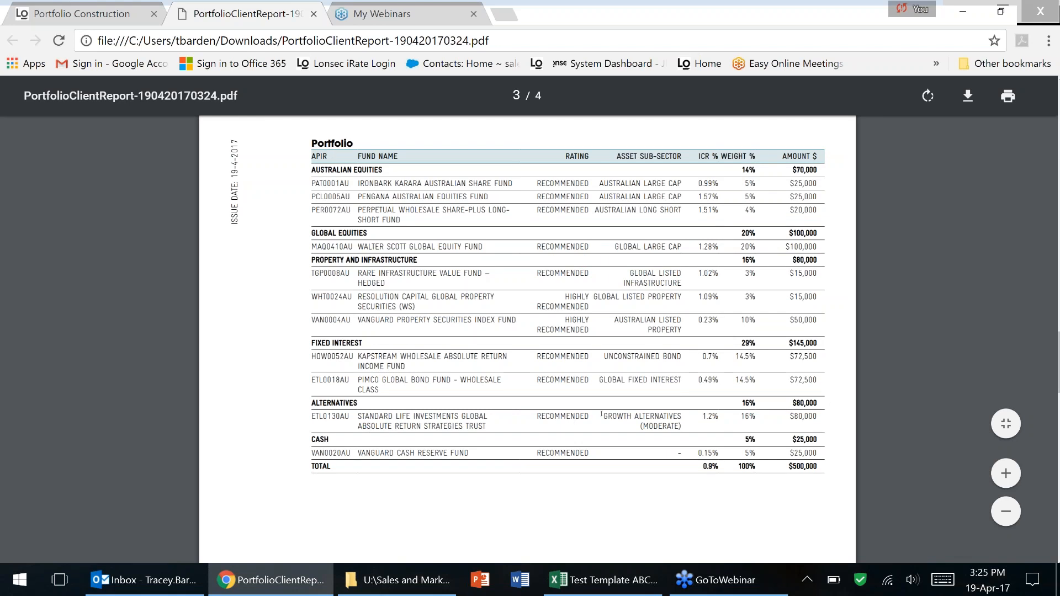
scroll(601, 414, down, 1)
scroll(527, 331, down, 12)
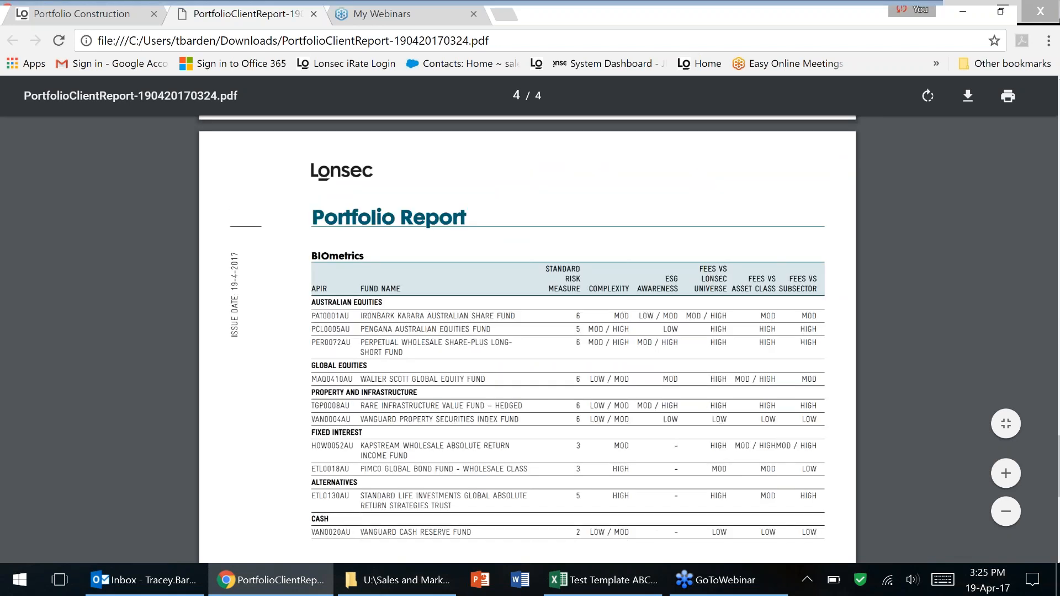
Scroll back up to page 1 of the report and close the PDF.
scroll(527, 332, up, 3)
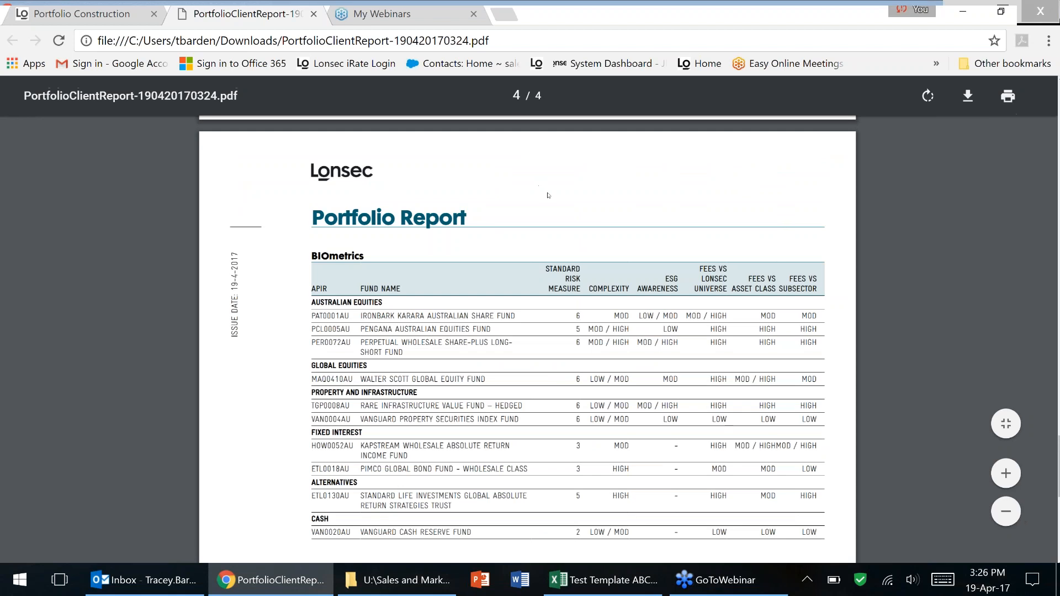
scroll(611, 209, up, 5)
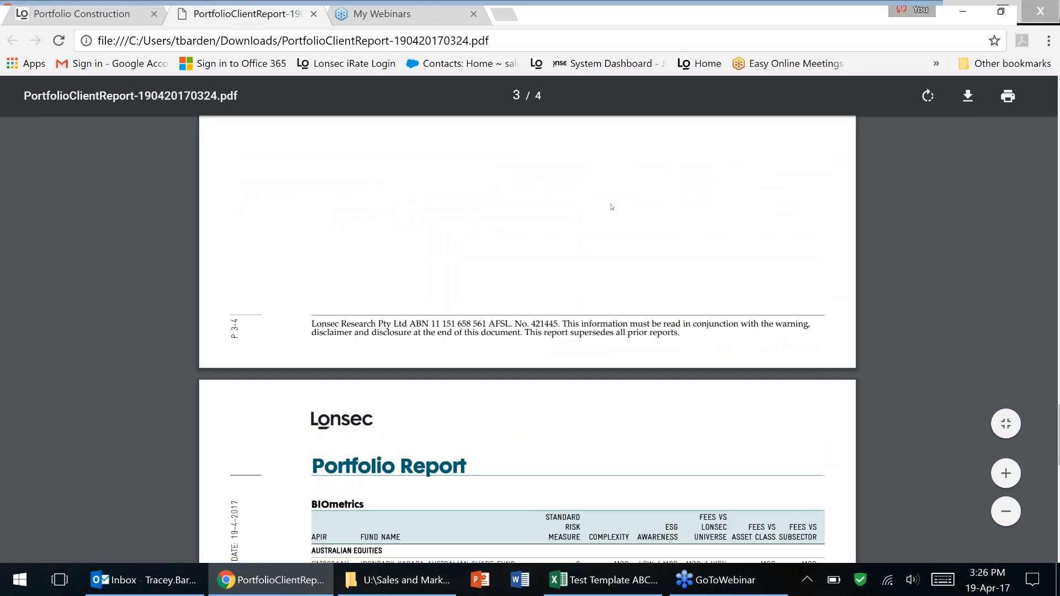
scroll(611, 207, up, 10)
scroll(611, 207, up, 10)
scroll(611, 207, up, 5)
click(314, 14)
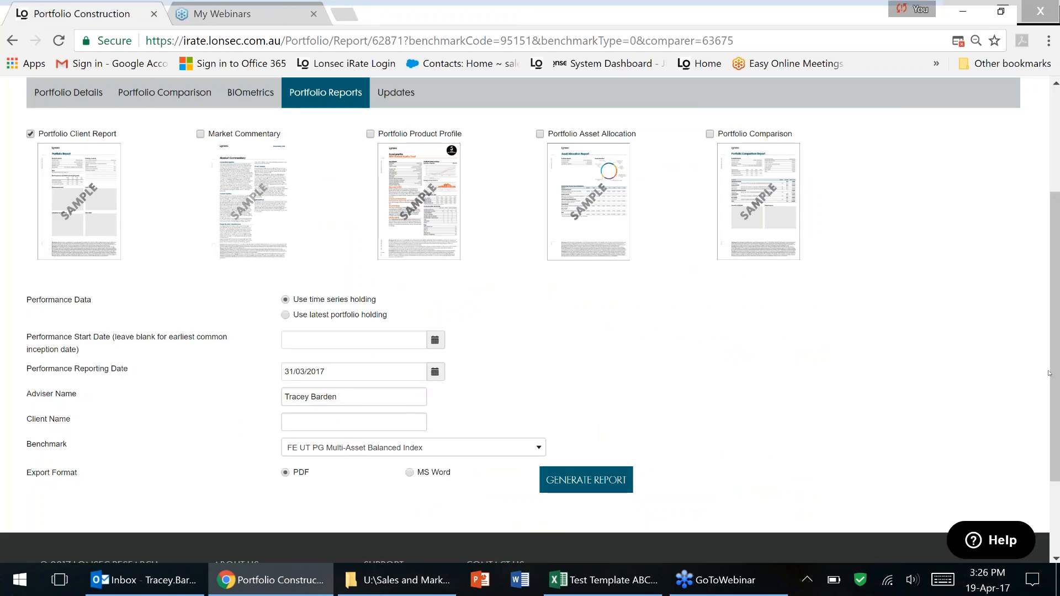
Reload the saved balanced portfolio, showing holdings such as Australian Equities 14.00% ($70,000).
drag(1051, 328, 1051, 227)
scroll(248, 221, up, 2)
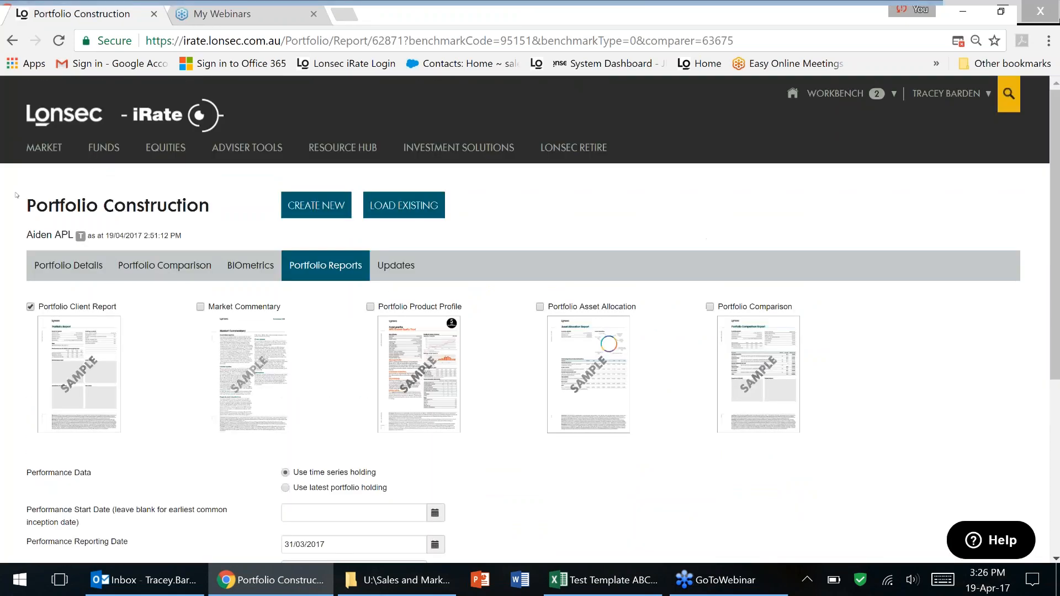
mouse_move(246, 148)
click(238, 267)
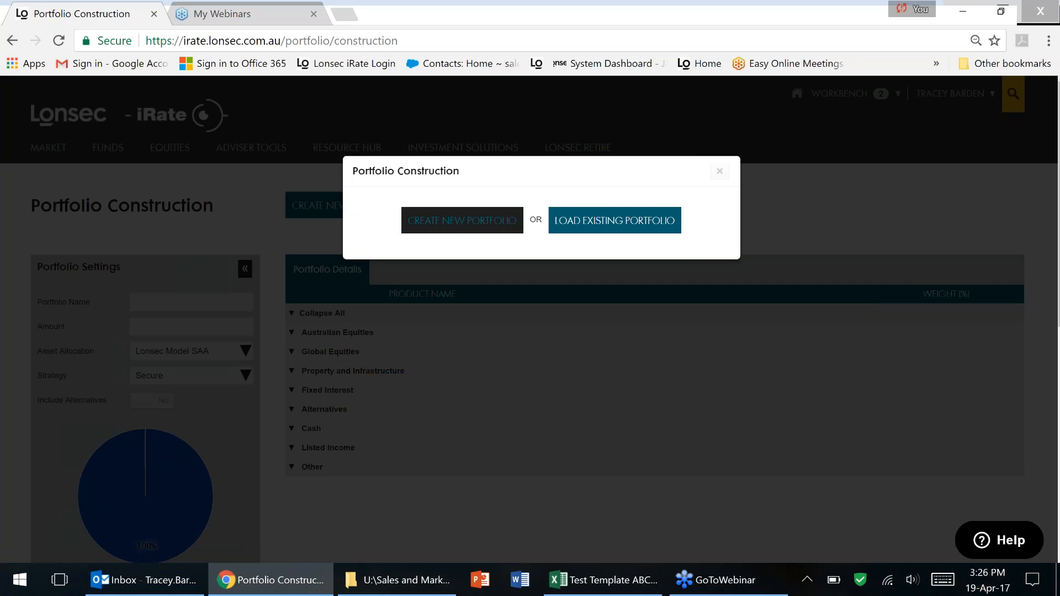
click(572, 228)
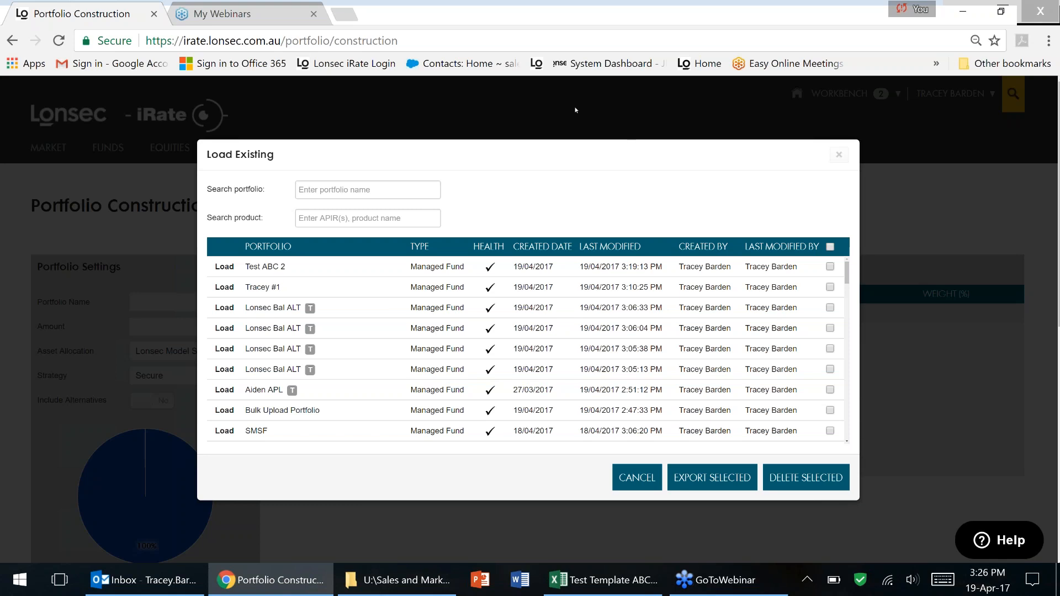
click(224, 390)
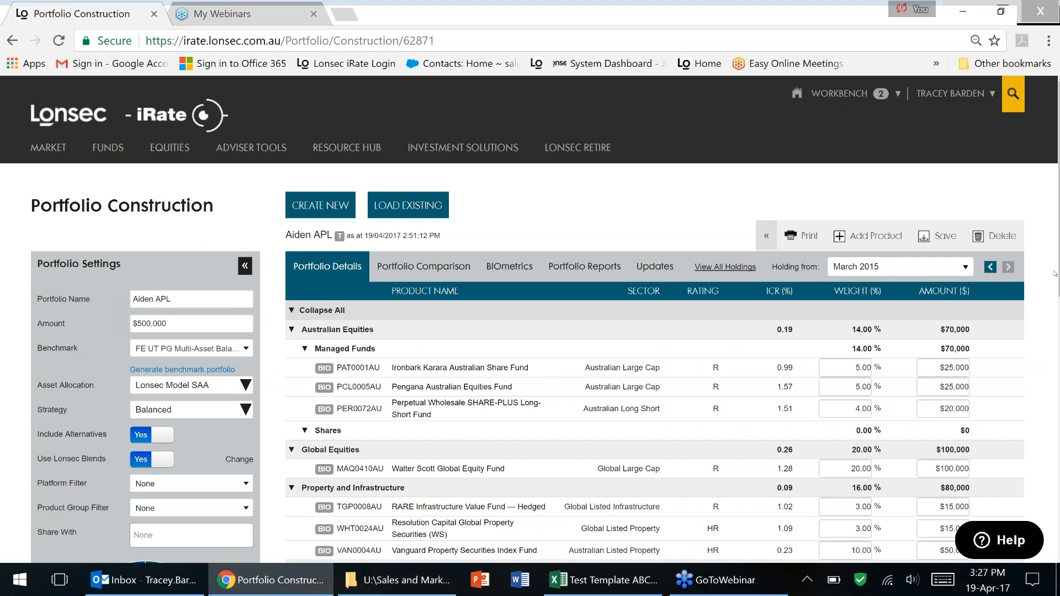
View the portfolio's BIOmetrics alternative fund matches (Standard Risk Measure 3 - 7), then start Portfolio Construction again.
drag(1055, 273, 1056, 317)
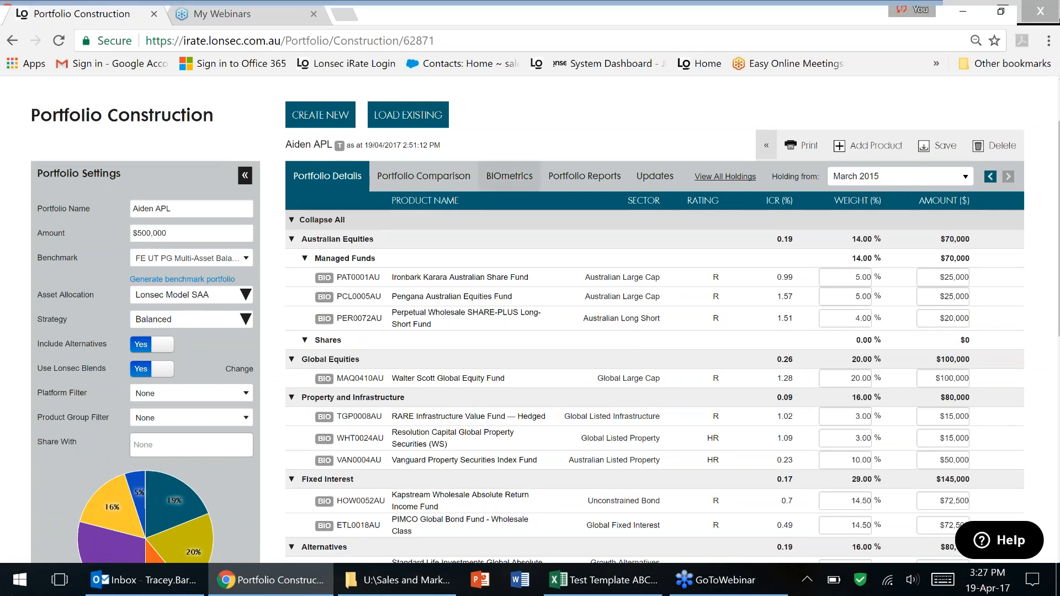
click(508, 177)
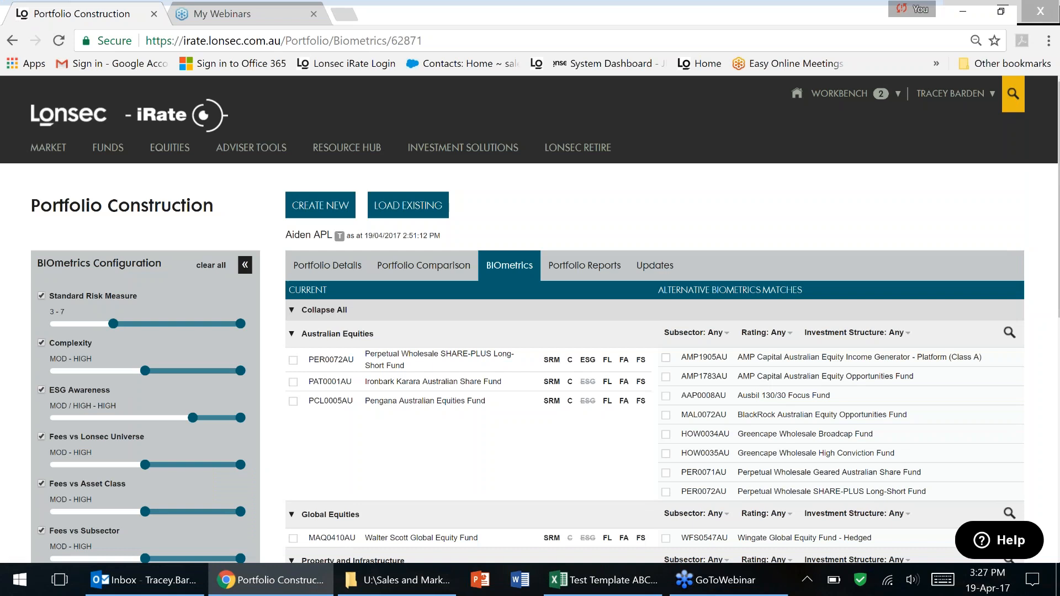
mouse_move(251, 147)
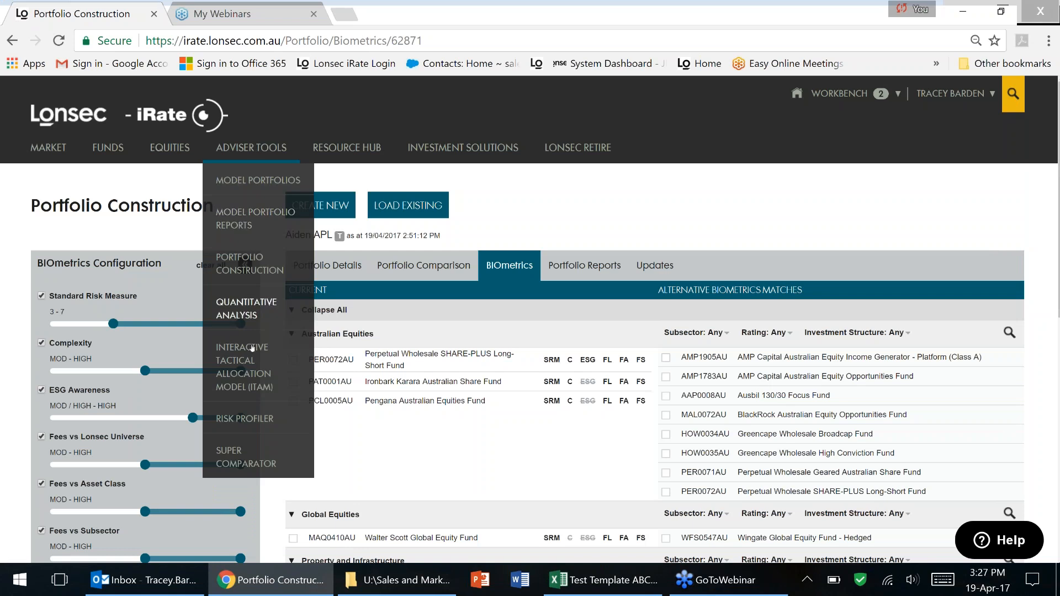
click(249, 264)
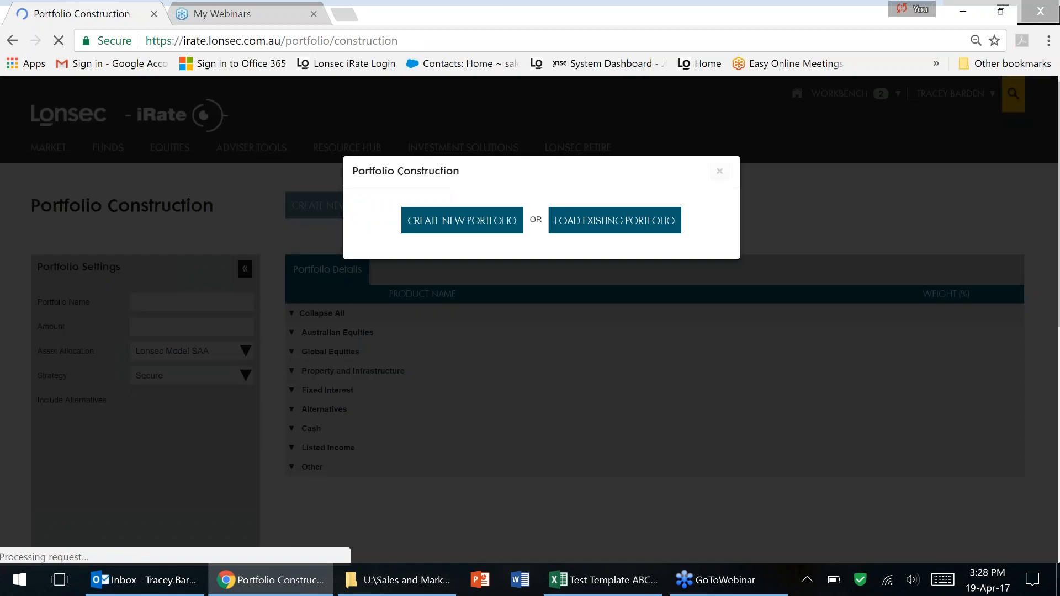
Load the saved Portfolio # 3 ($200,000, High Growth) and open its BIOmetrics configuration.
click(584, 221)
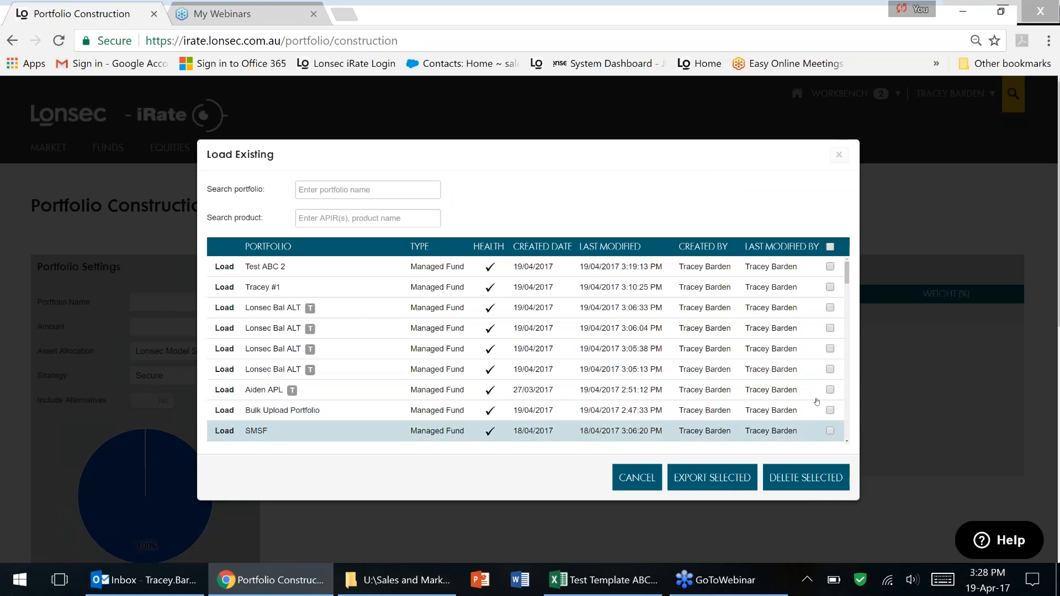
drag(846, 281, 845, 297)
scroll(846, 296, down, 2)
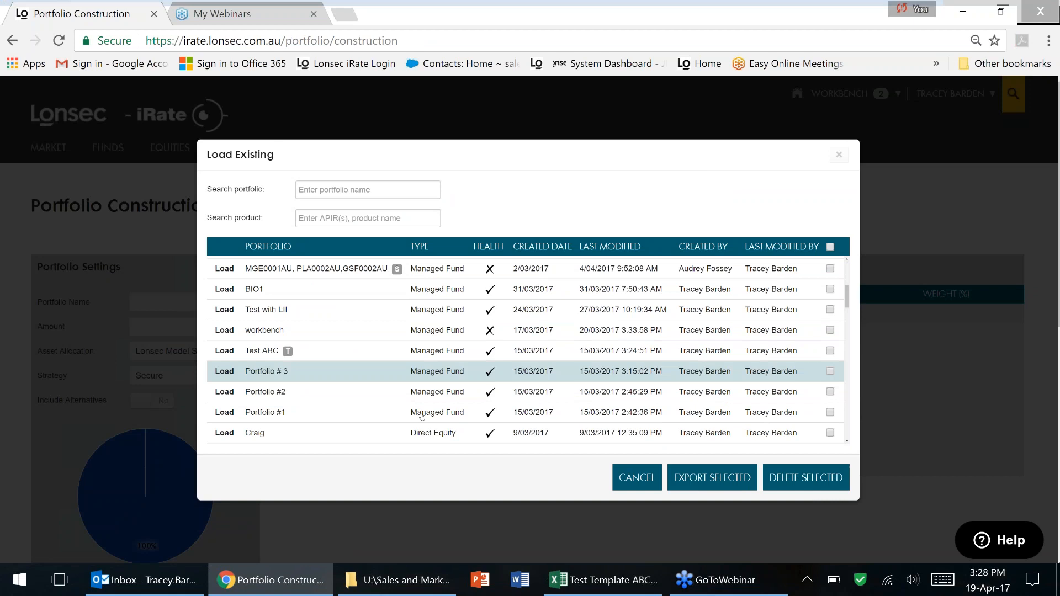
click(224, 372)
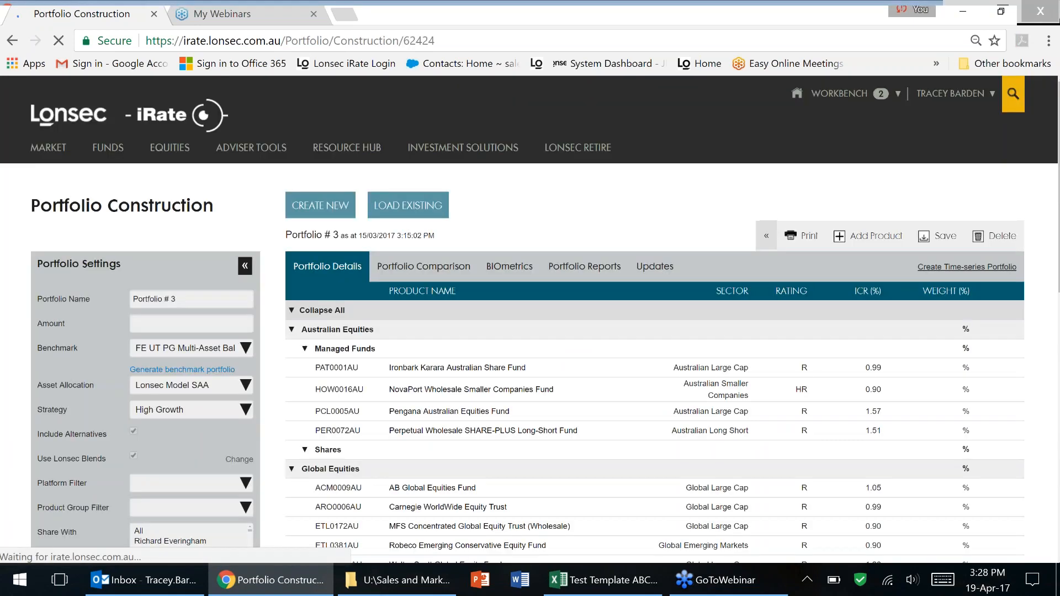
click(511, 268)
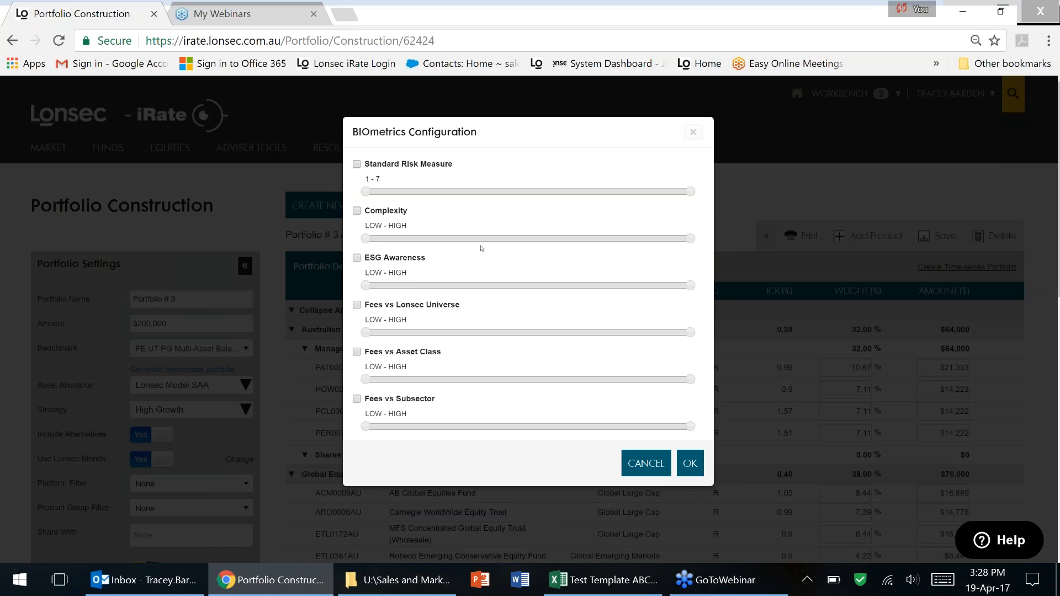
Set the Standard Risk Measure criterion to 2 - 6 and Complexity to LOW / MOD - HIGH.
mouse_move(441, 164)
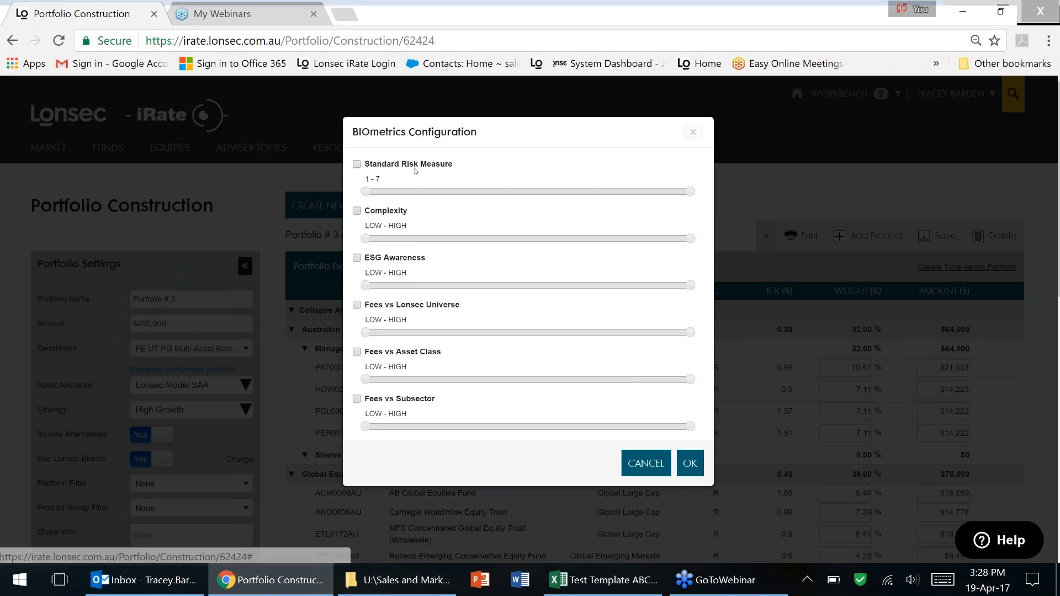
drag(365, 191, 420, 192)
click(640, 193)
mouse_move(387, 215)
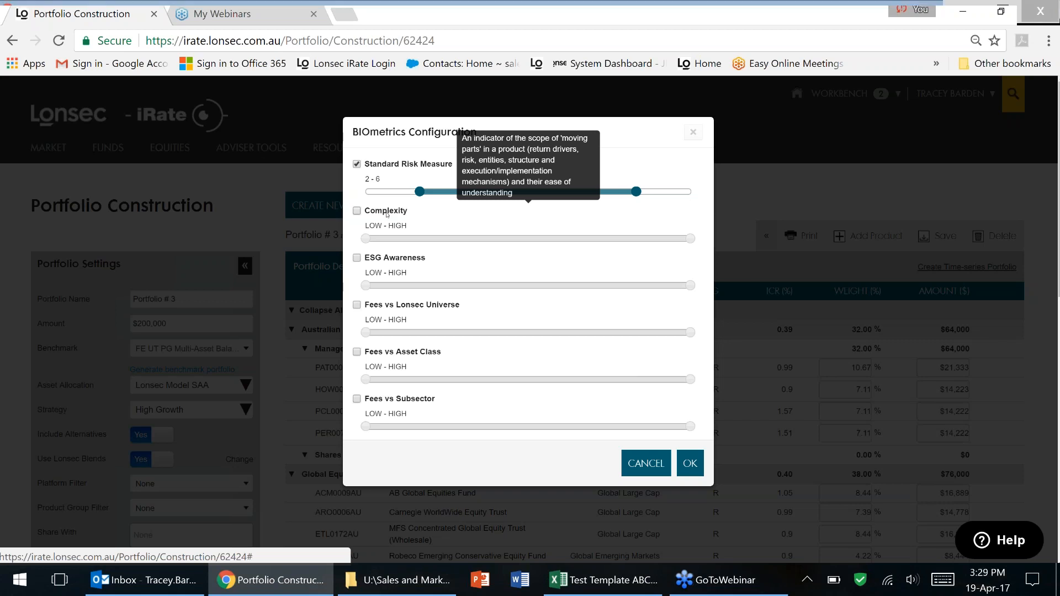
click(447, 238)
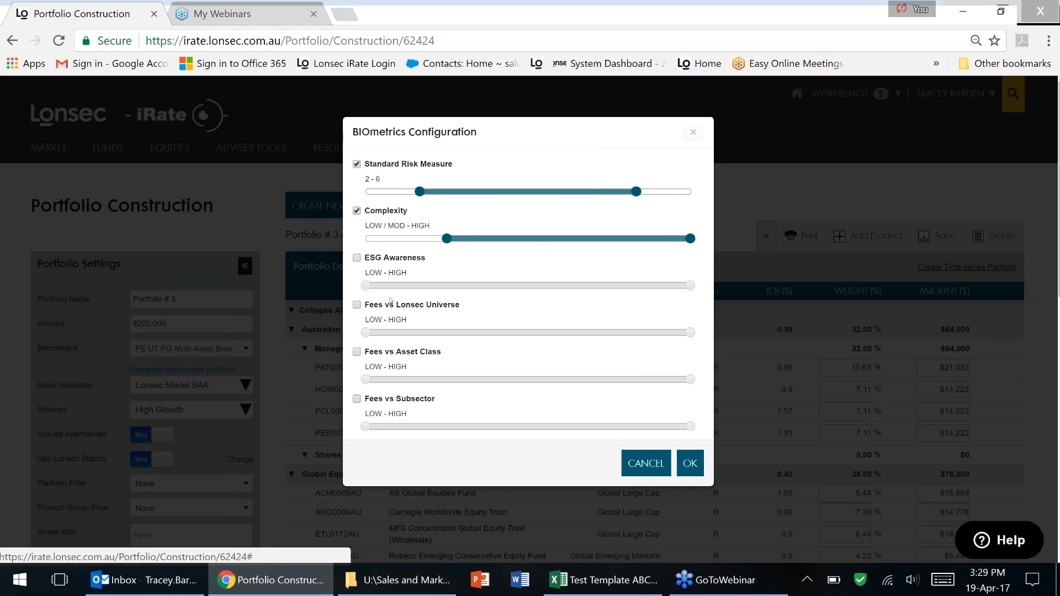
mouse_move(399, 261)
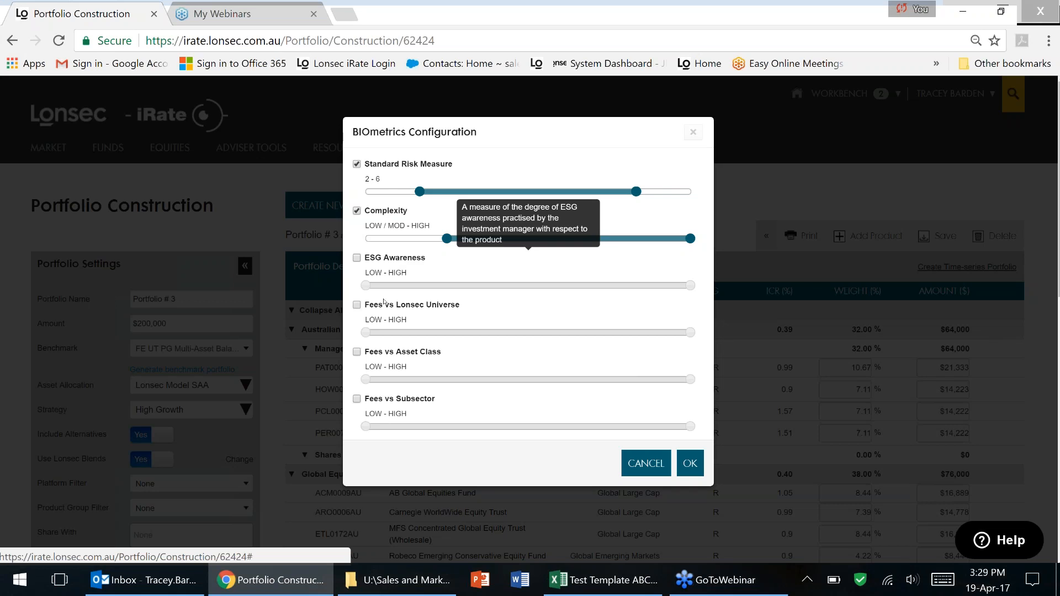
Set ESG Awareness to MOD / HIGH - HIGH and Fees vs Lonsec Universe, Asset Class, Subsector to LOW / MOD - MOD / HIGH.
click(357, 258)
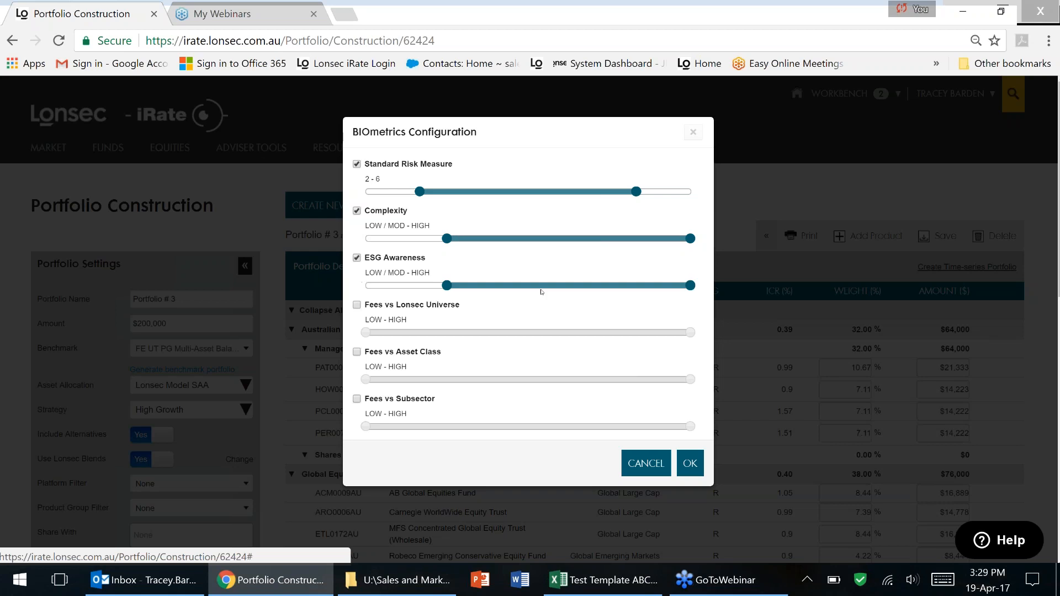
drag(542, 292, 610, 286)
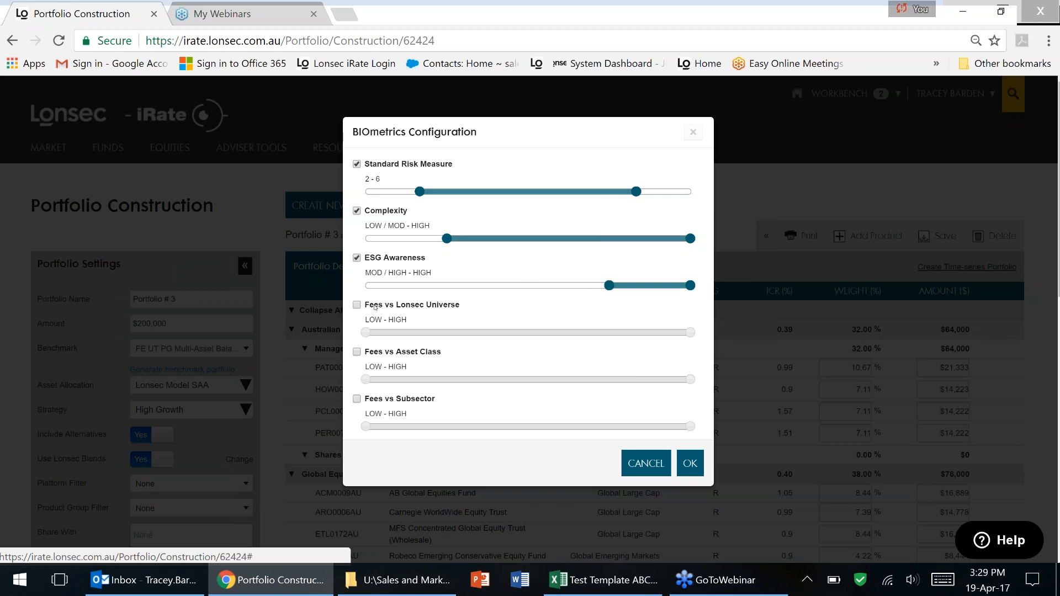
mouse_move(403, 307)
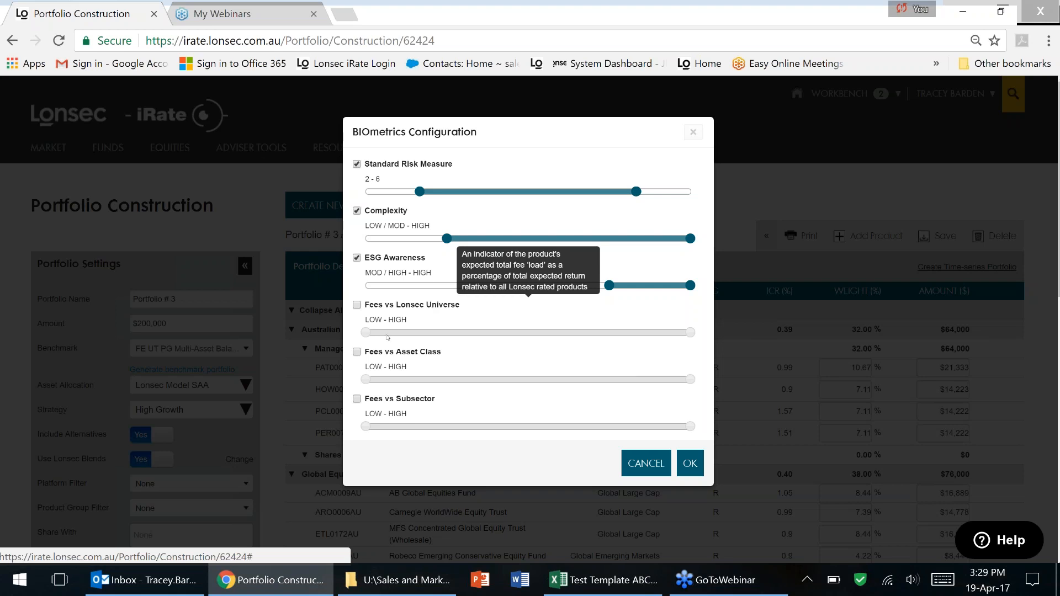
click(690, 332)
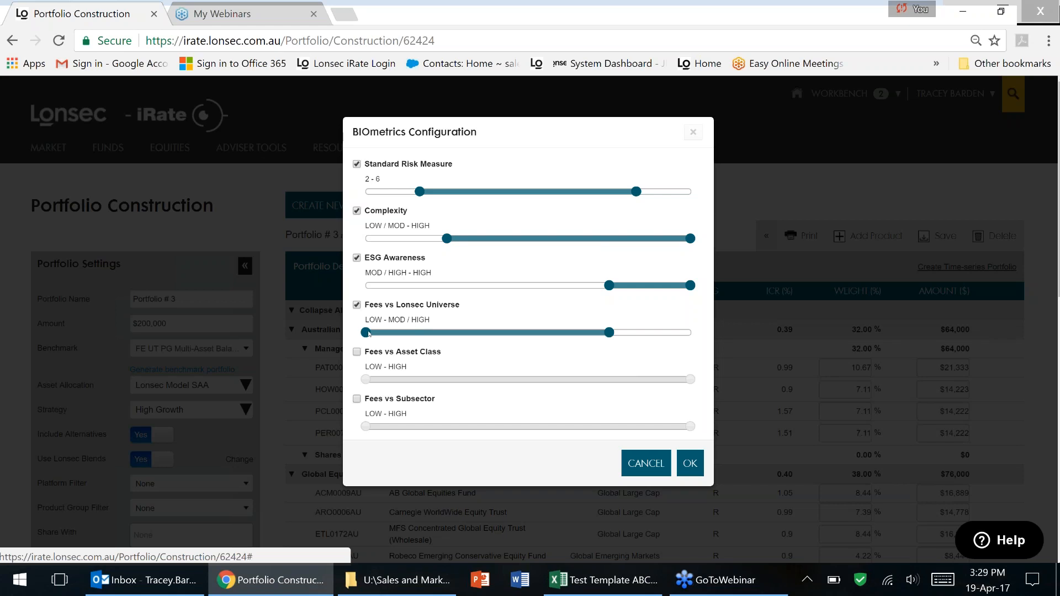
drag(395, 334, 418, 333)
mouse_move(405, 353)
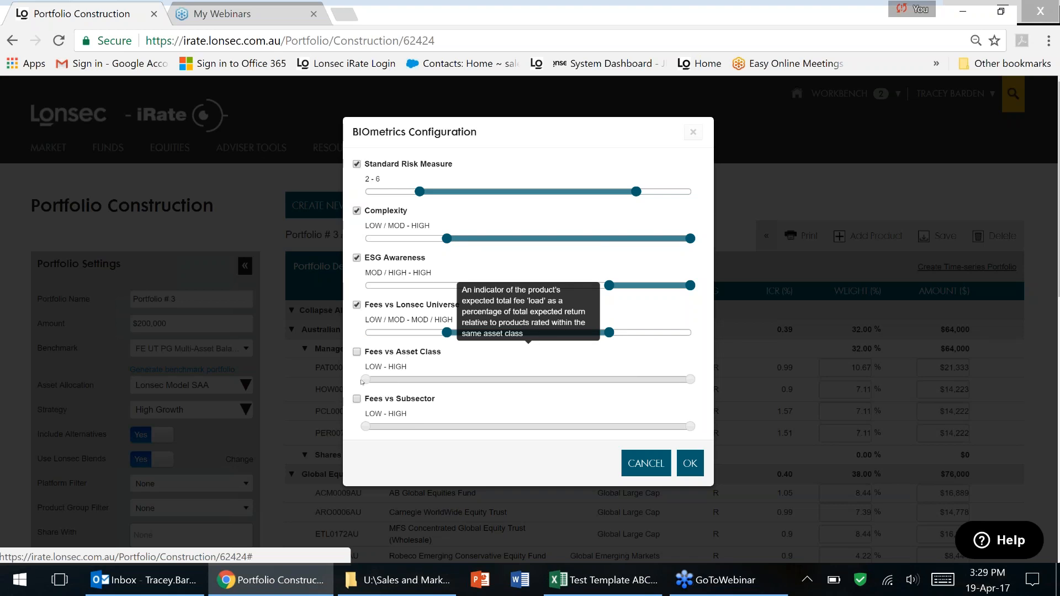
click(357, 351)
drag(690, 380, 609, 380)
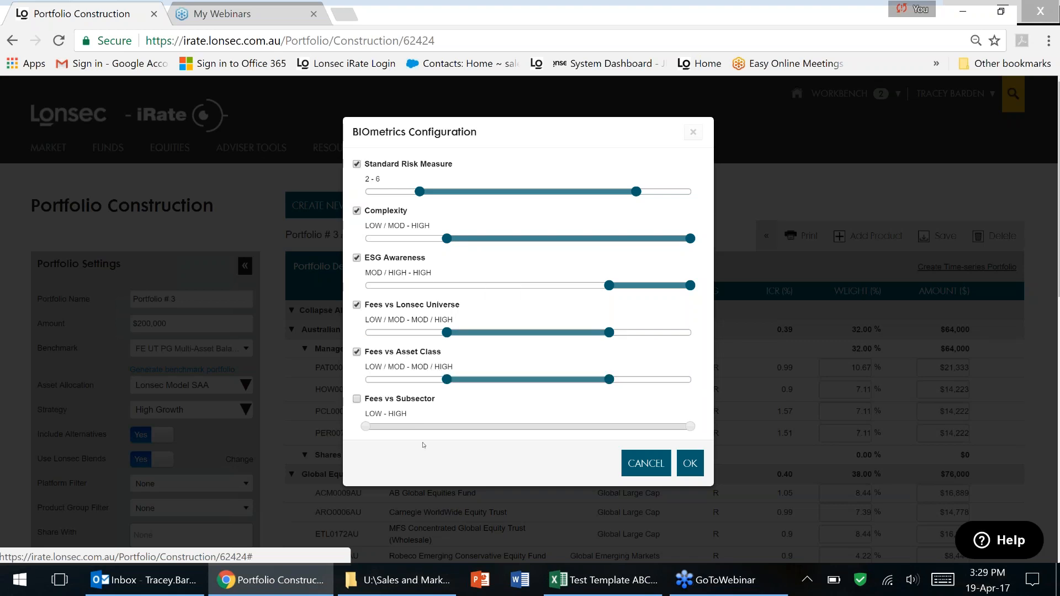
mouse_move(426, 401)
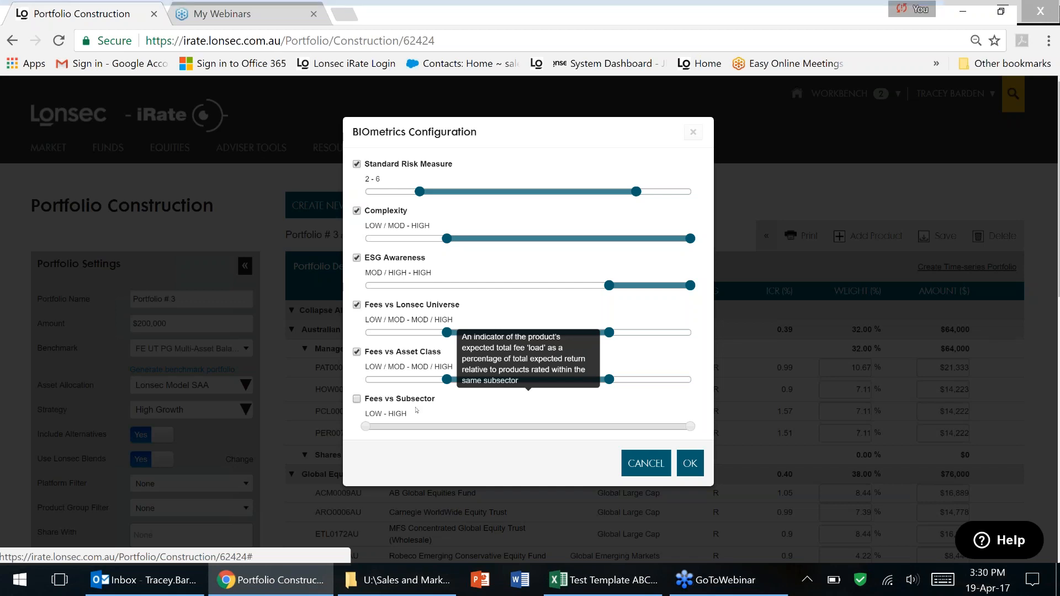
drag(366, 426, 446, 427)
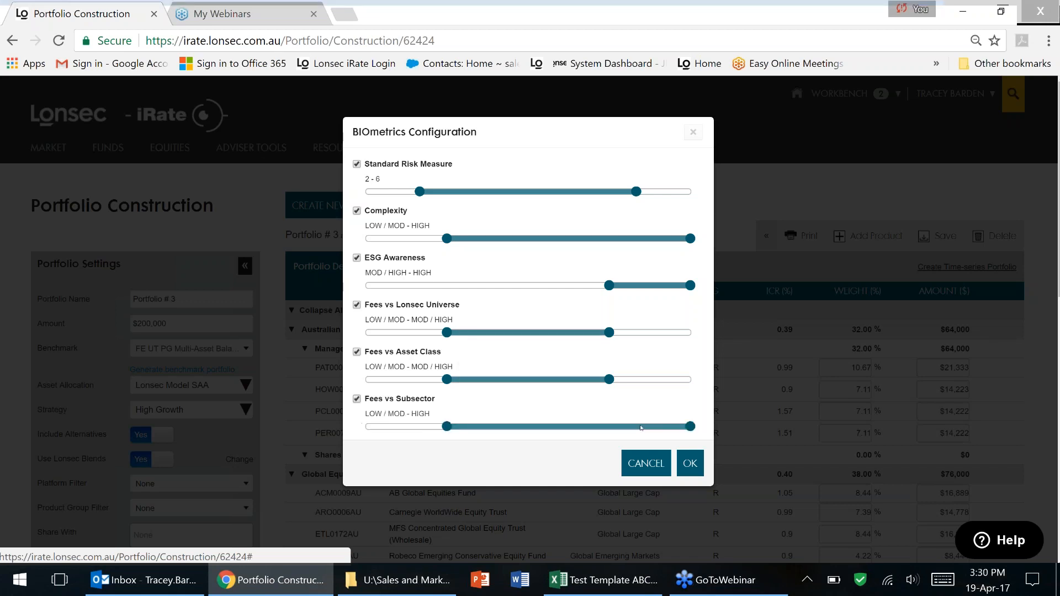
click(621, 425)
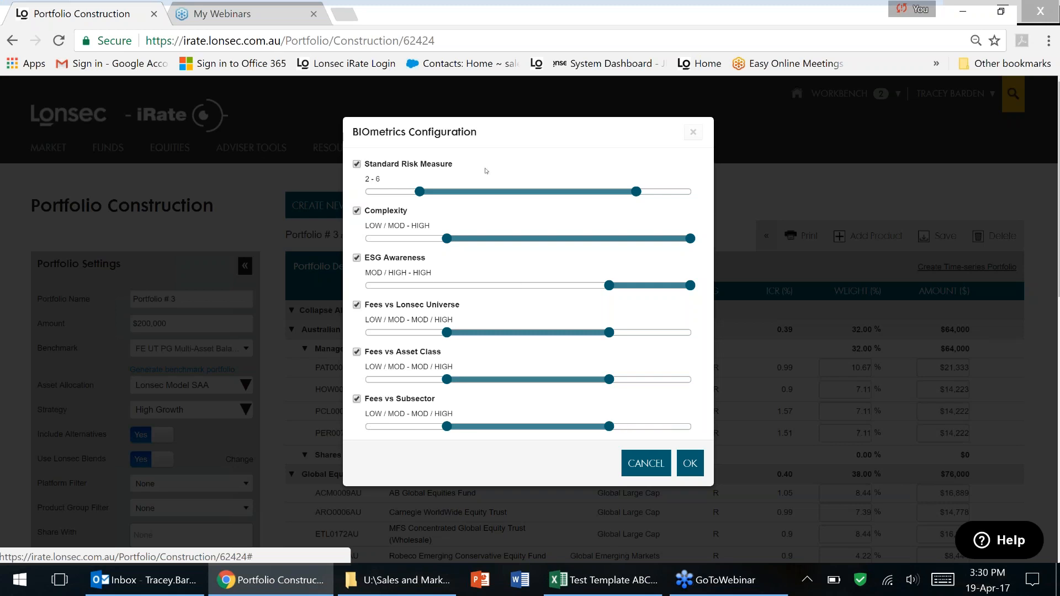
mouse_move(485, 171)
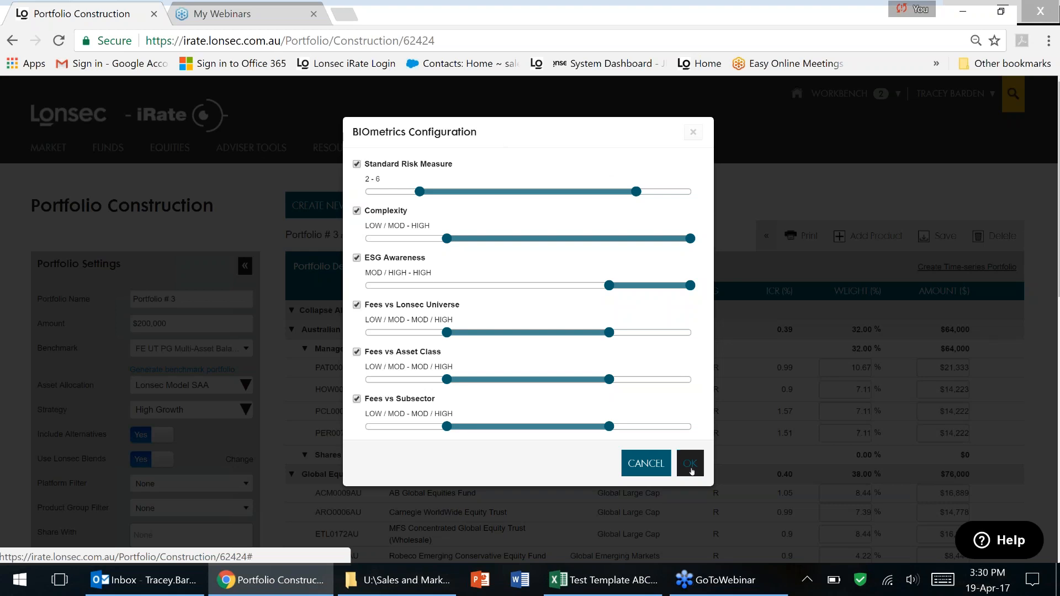
Run the BIOmetrics scan and review the alternatives listed for the Australian and Global Equities funds.
click(689, 462)
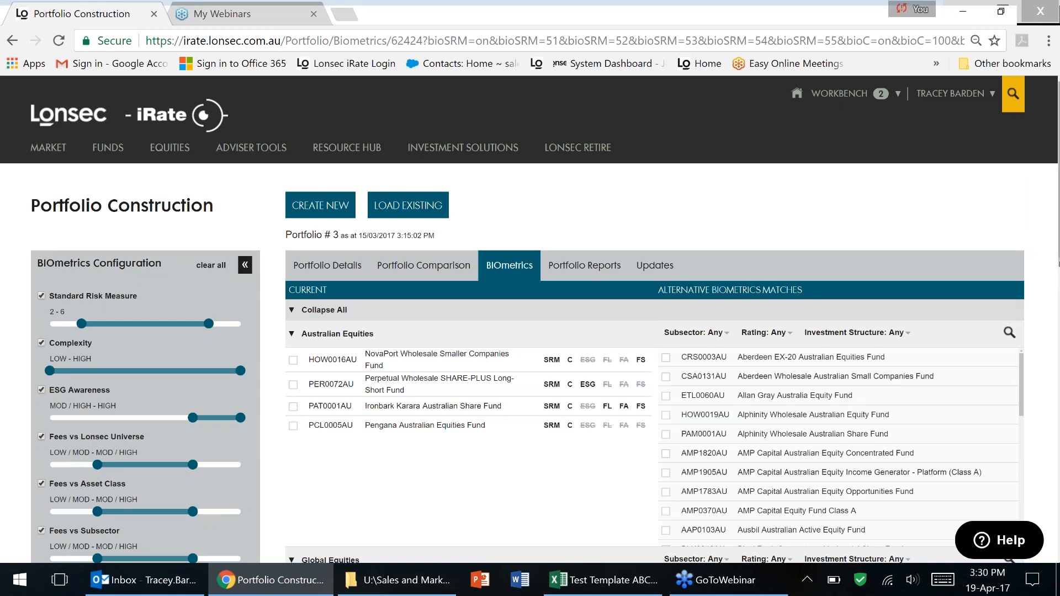
scroll(530, 318, down, 3)
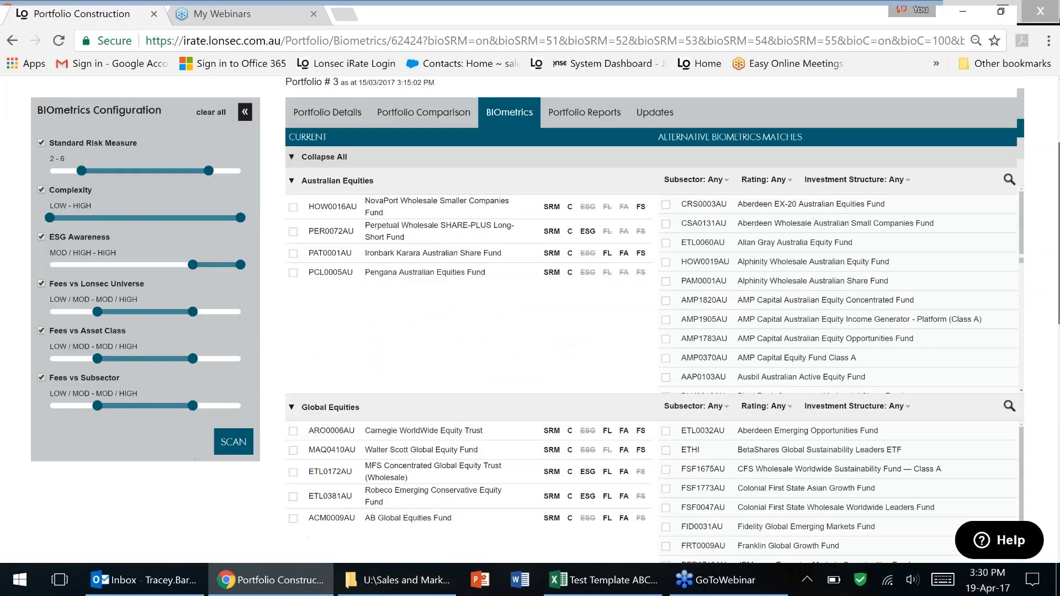
scroll(104, 181, up, 1)
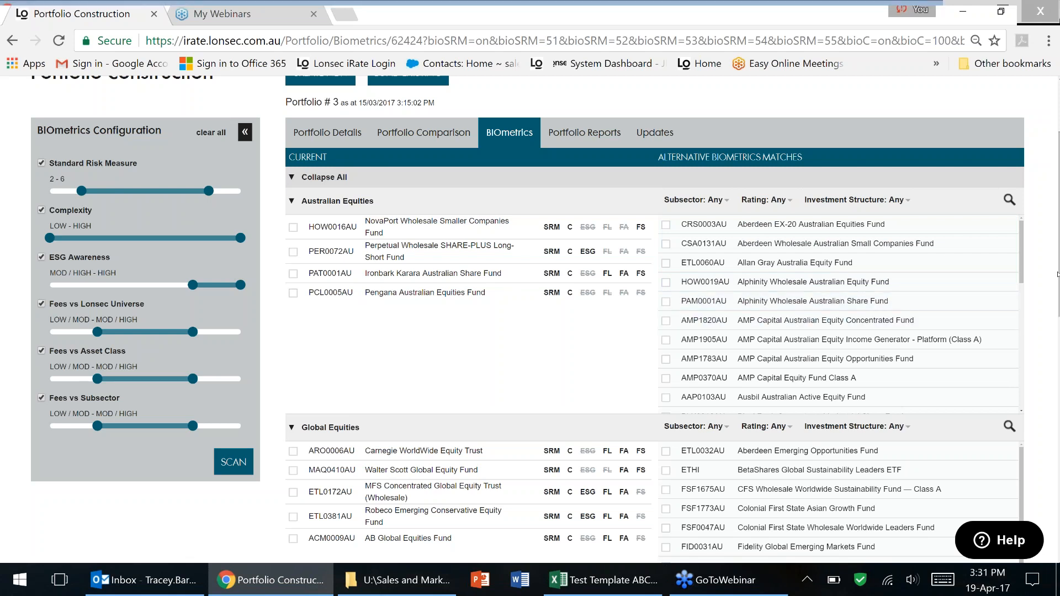
Mark Pengana Australian Equities Fund (PCL0005AU) for removal and select Allan Gray Australia Equity Fund (ETL0060AU).
drag(1057, 284, 1045, 310)
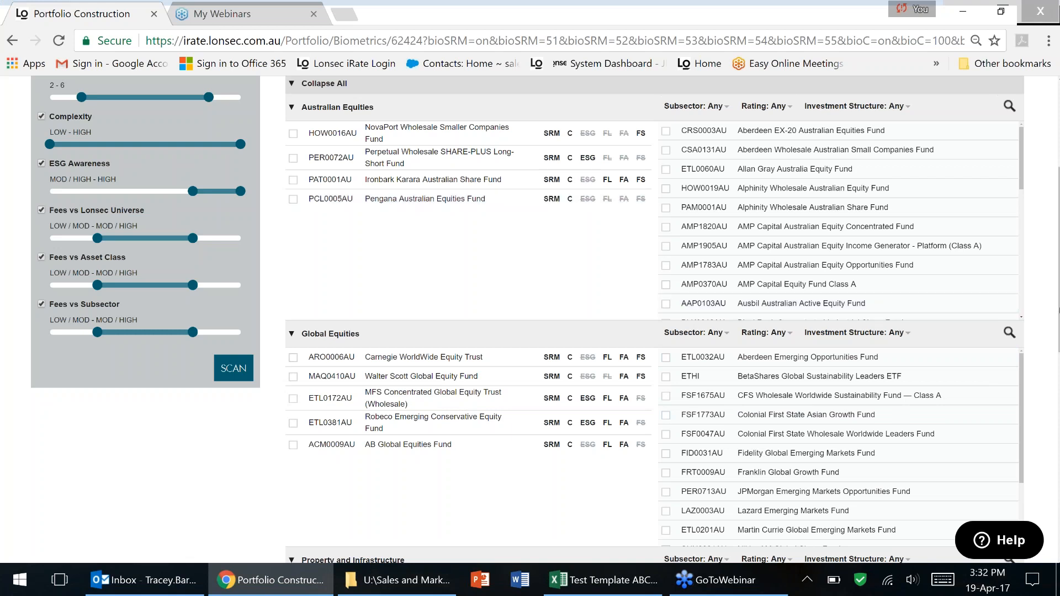
scroll(581, 332, up, 3)
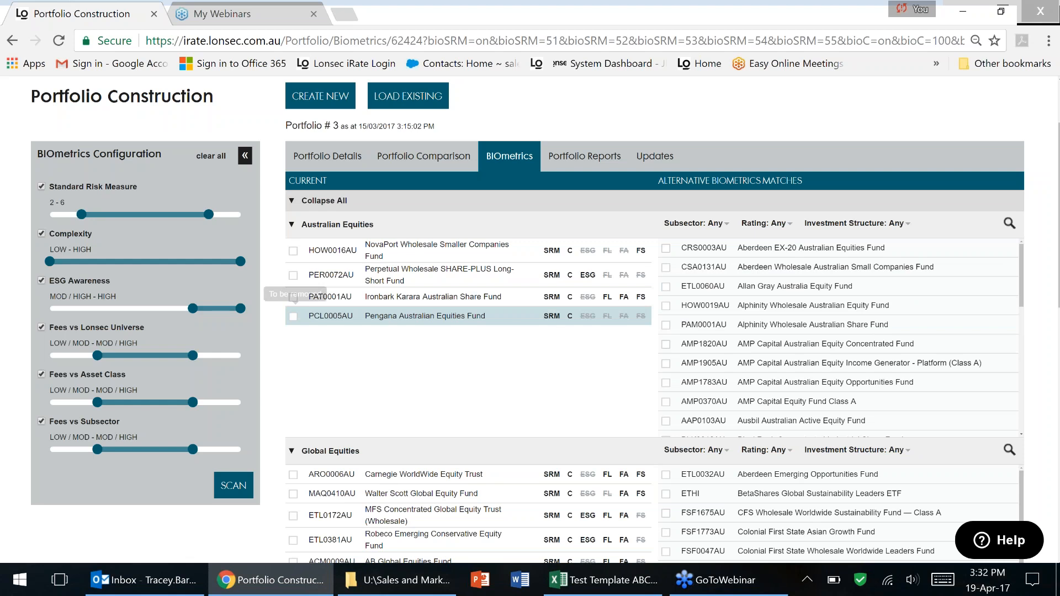
click(293, 316)
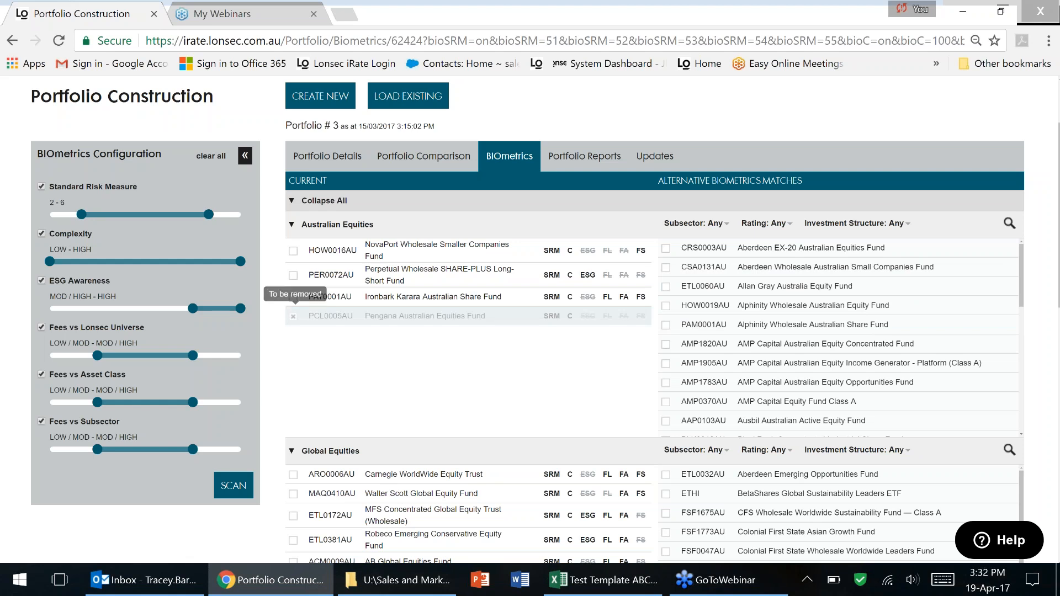
click(666, 287)
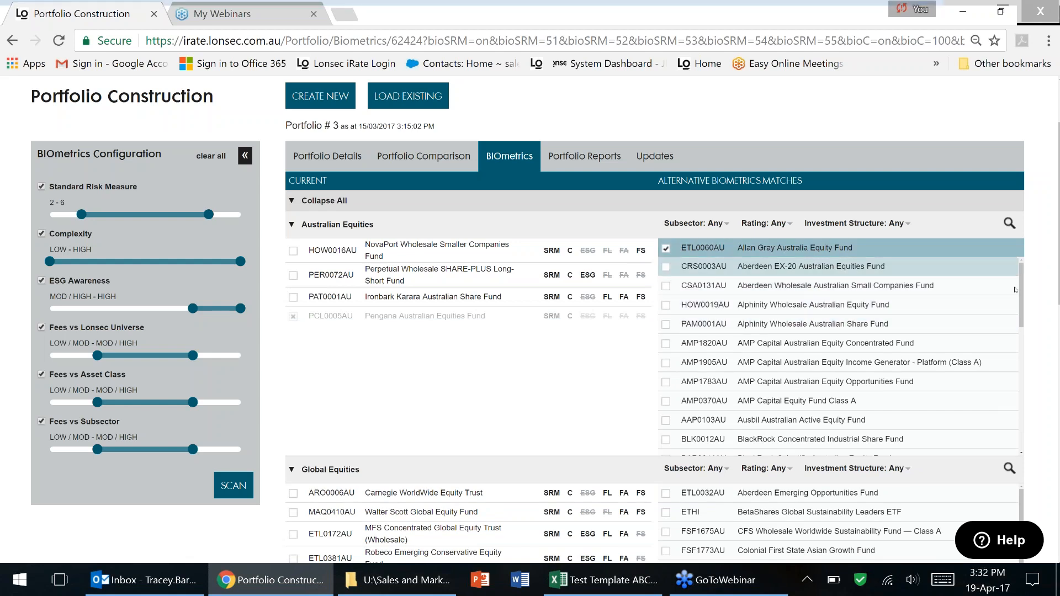
Apply the chosen alternative back to Portfolio # 3.
scroll(1054, 299, down, 2)
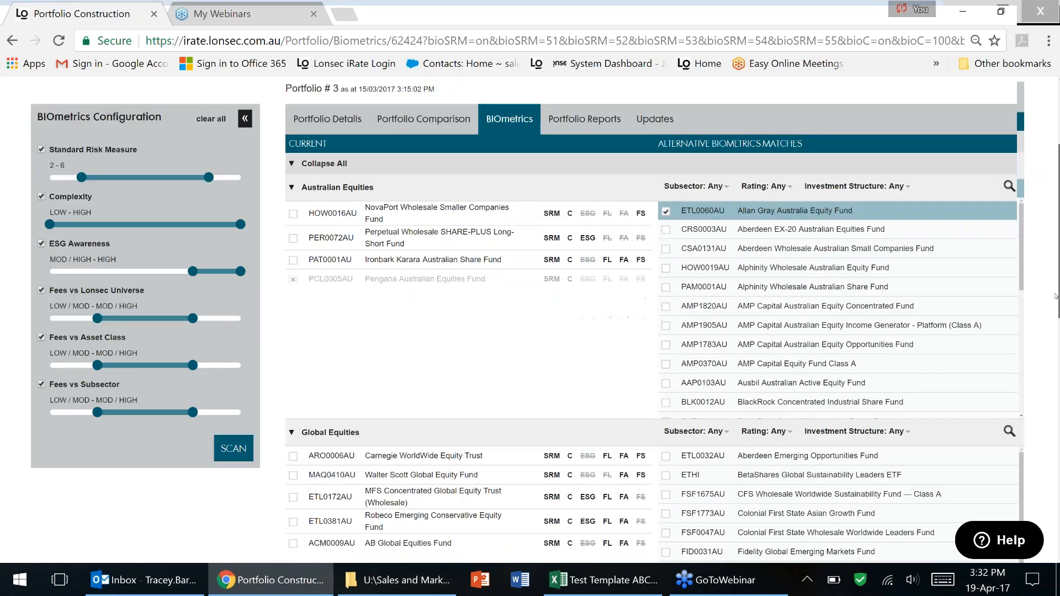
scroll(1055, 298, down, 4)
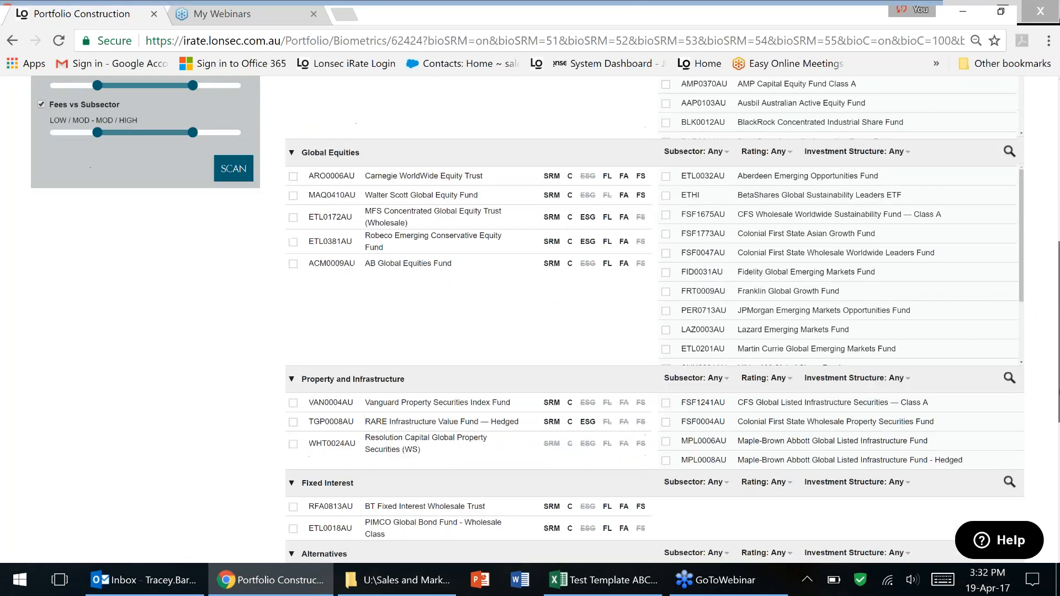
scroll(1055, 298, down, 2)
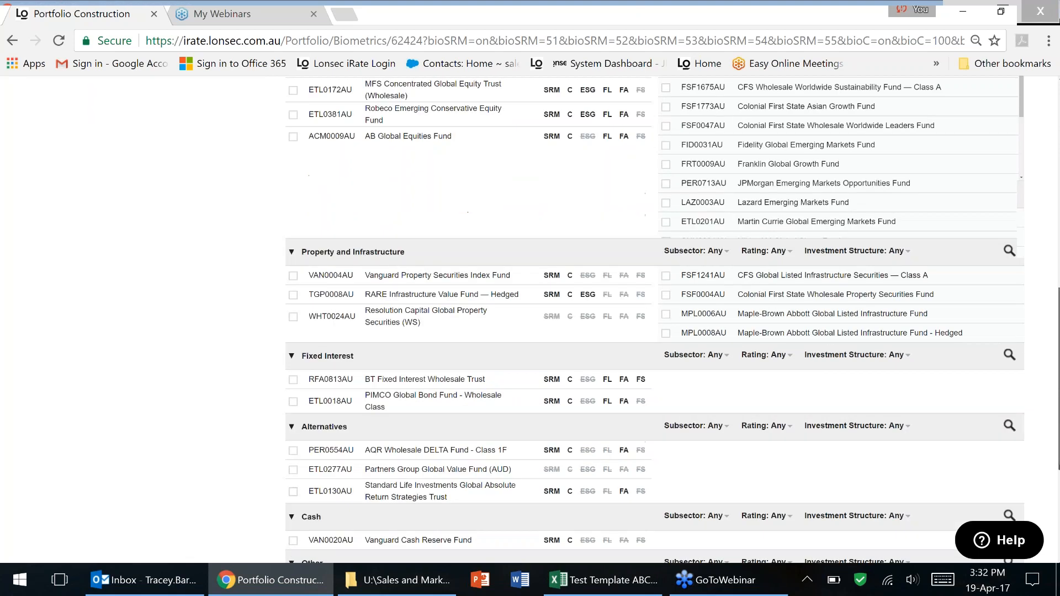
scroll(648, 445, down, 3)
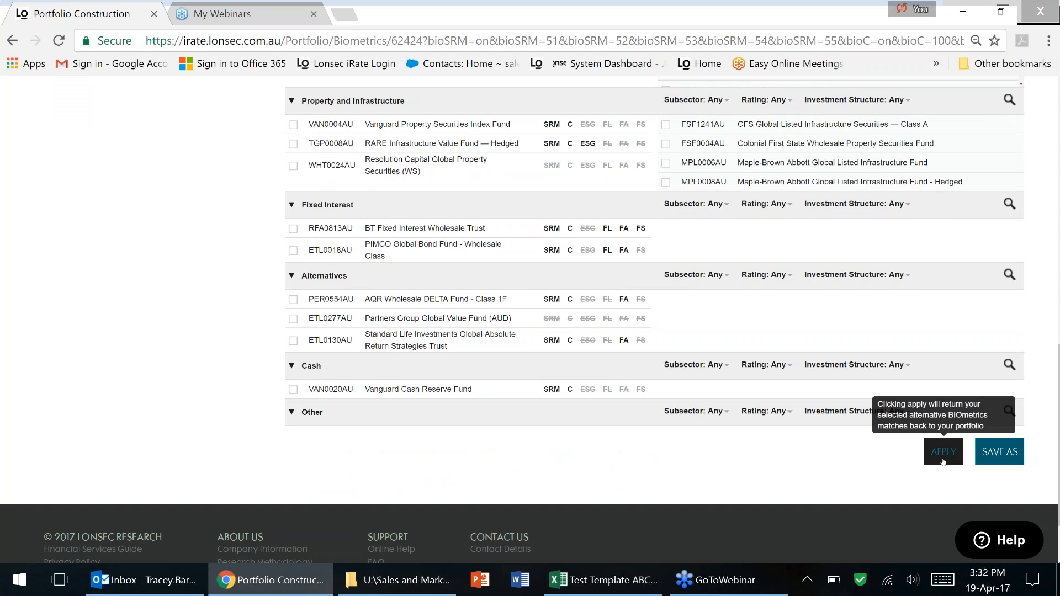
click(943, 461)
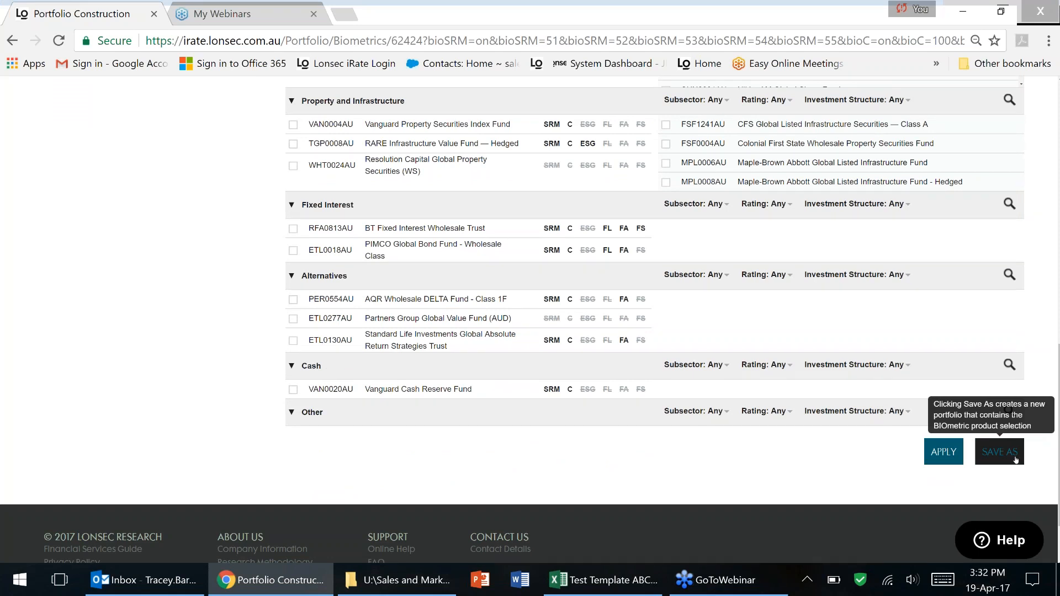
click(936, 453)
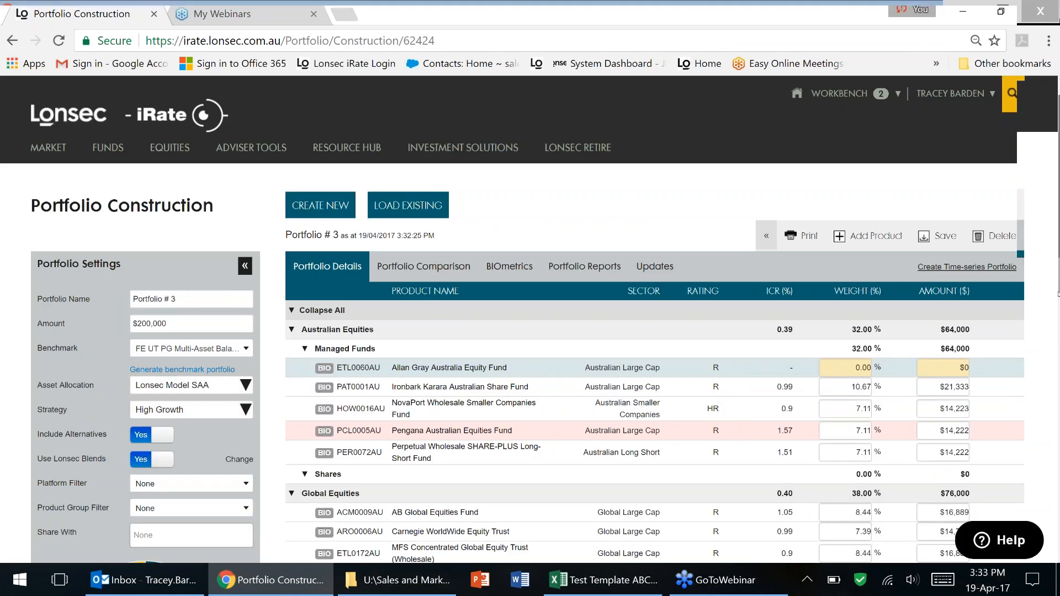
Set Allan Gray Australia Equity Fund's weight to 7.11% and delete the Pengana Australian Equities Fund row.
scroll(1057, 316, down, 1)
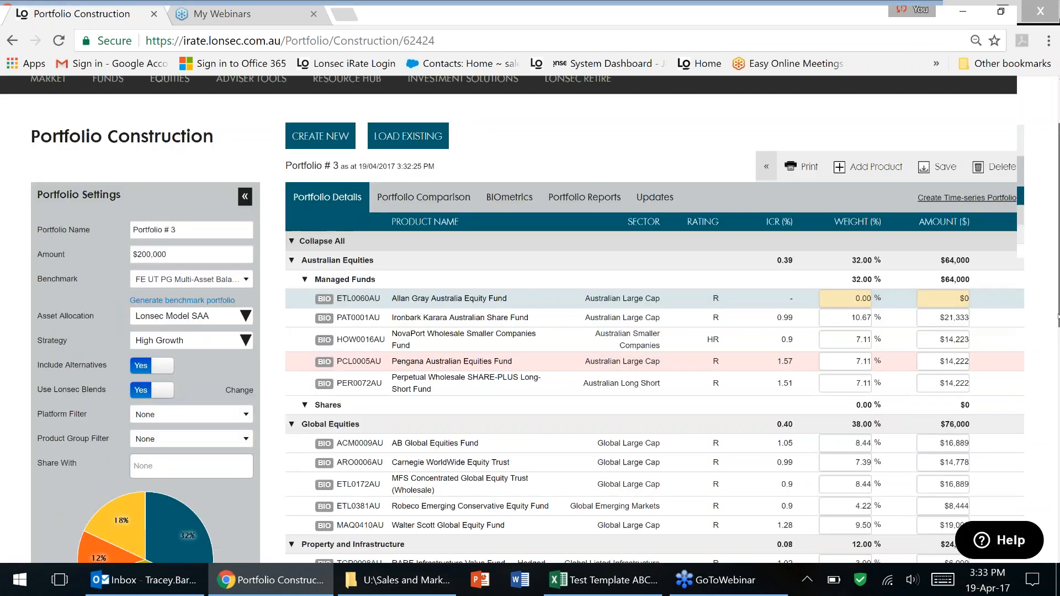
scroll(1057, 316, down, 1)
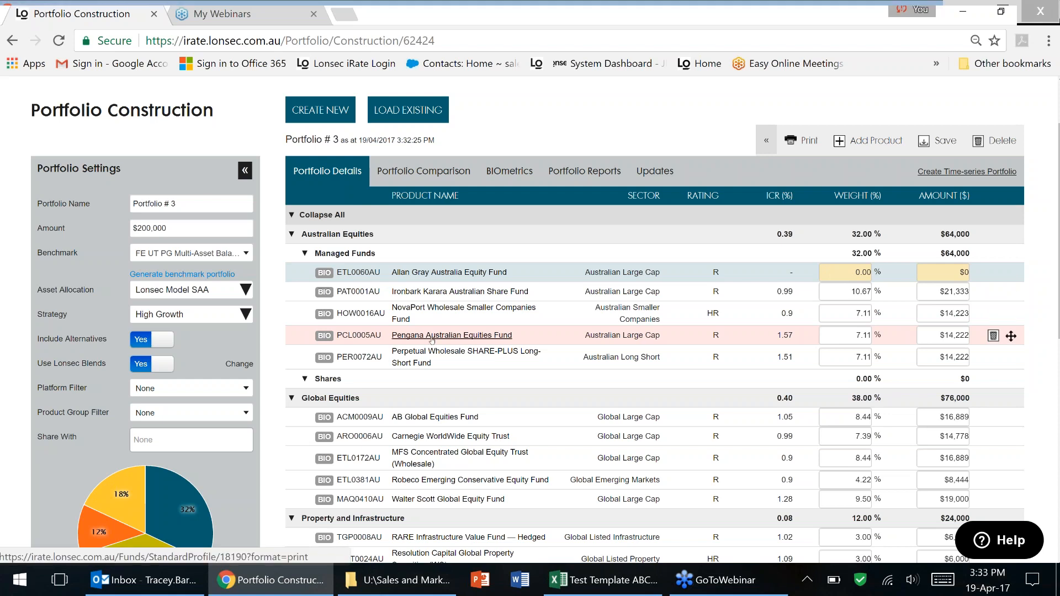
mouse_move(325, 336)
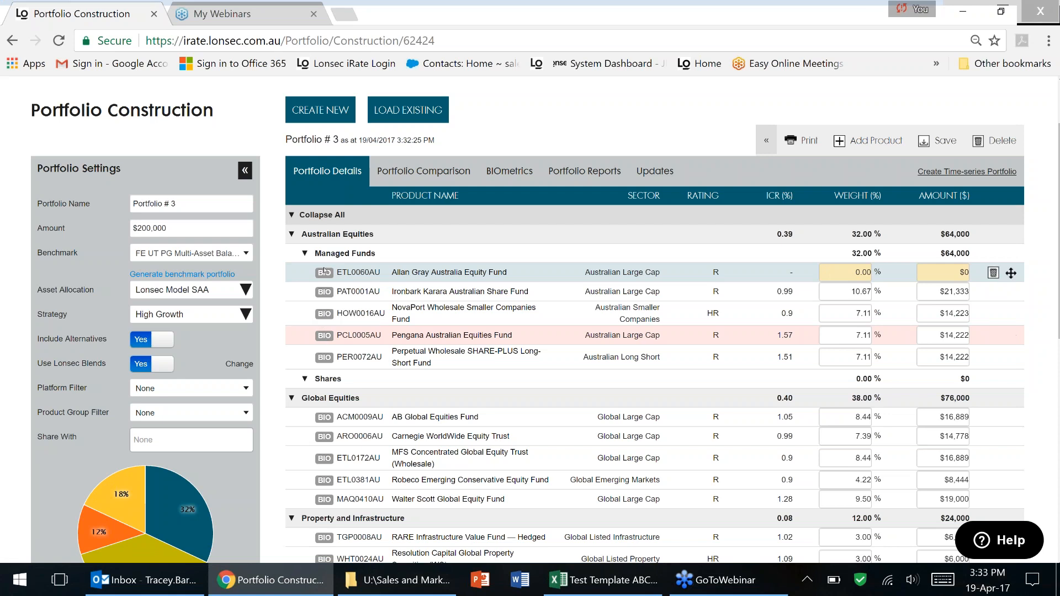
mouse_move(324, 270)
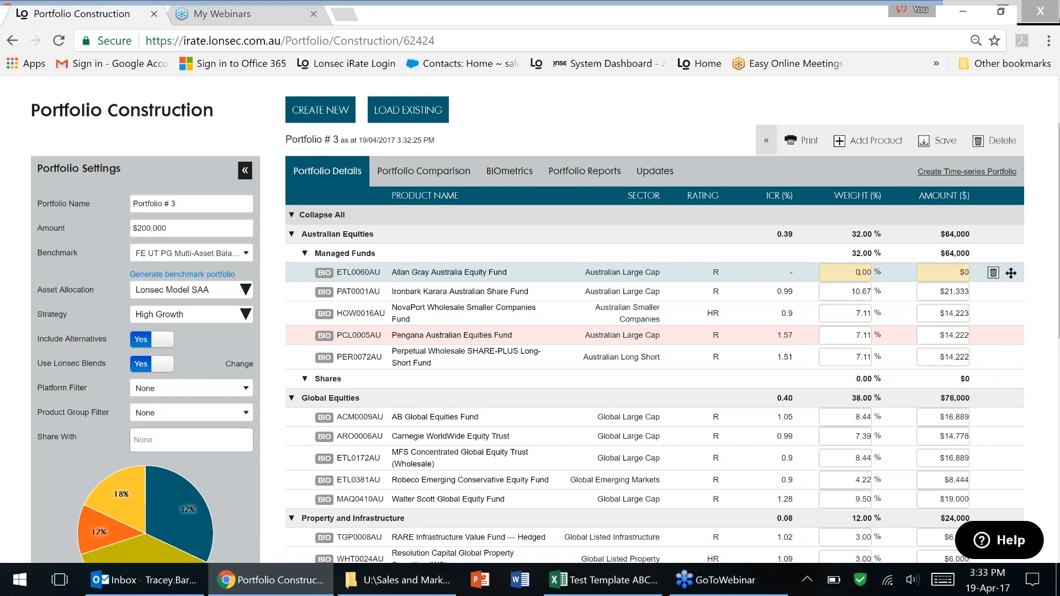
click(859, 272)
key(BackSpace)
text(7.1)
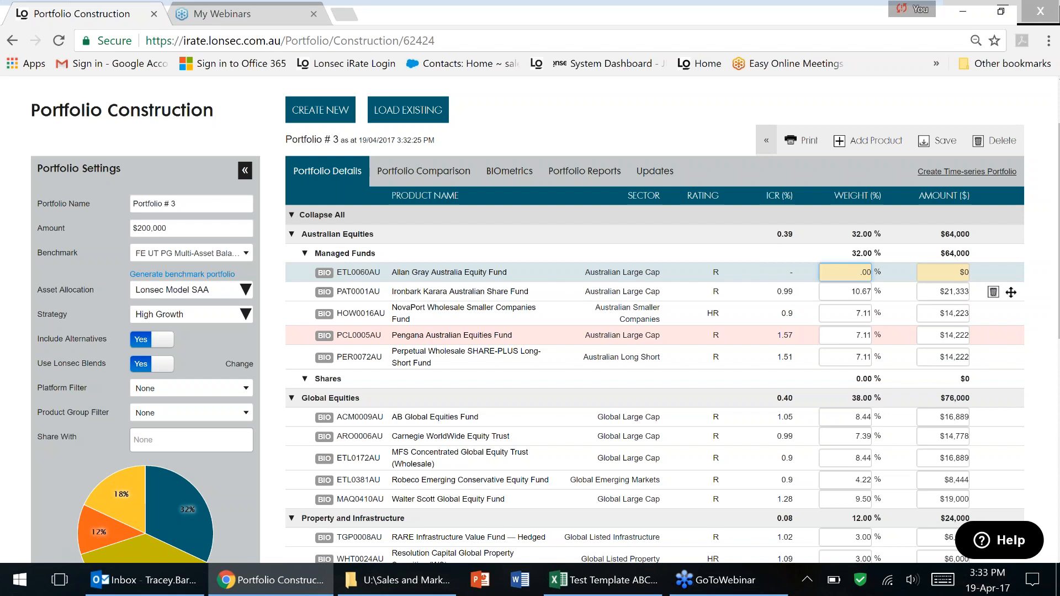
key(BackSpace)
text(11)
key(Tab)
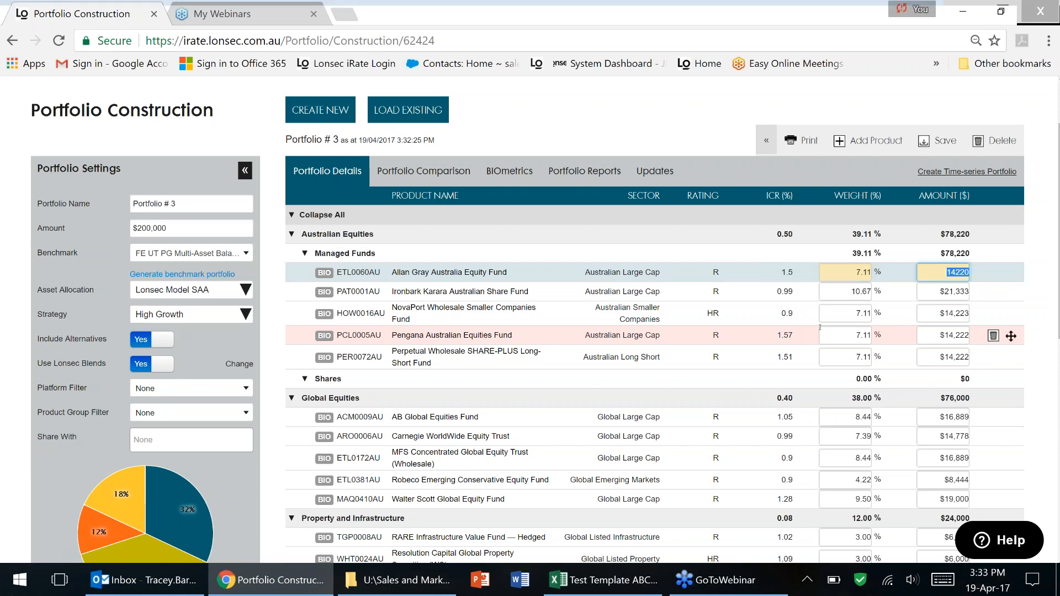
click(993, 335)
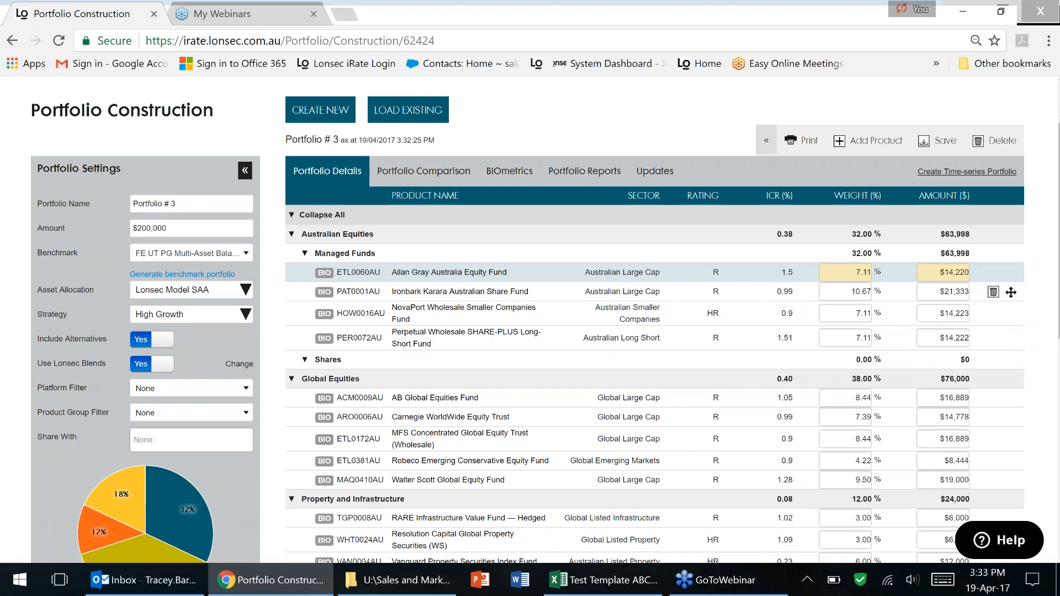
mouse_move(327, 318)
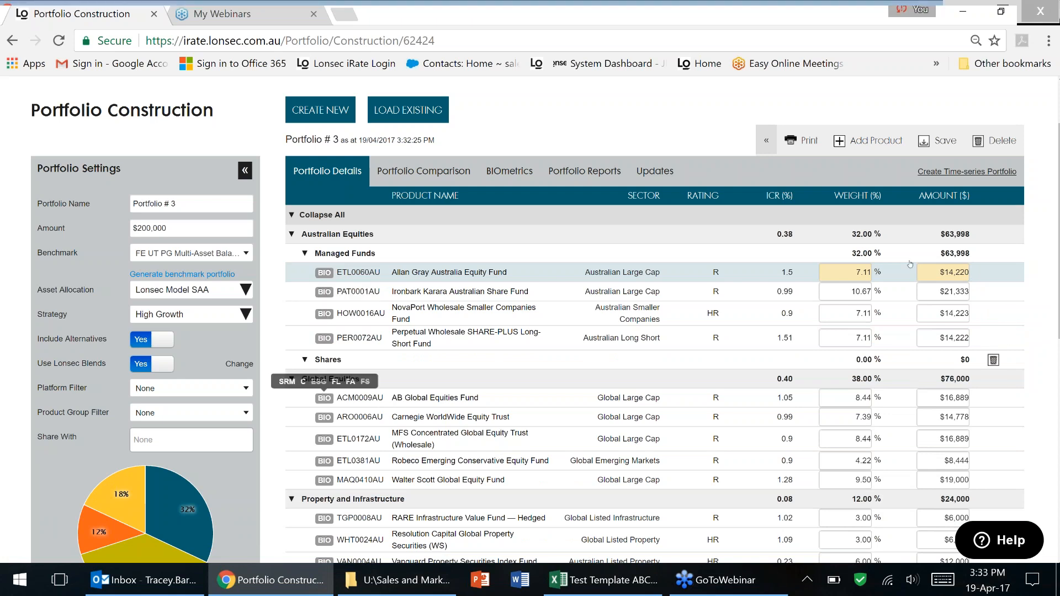
Scroll through Portfolio # 3's table and pie chart while it reloads, then return to the top.
scroll(1055, 348, down, 1)
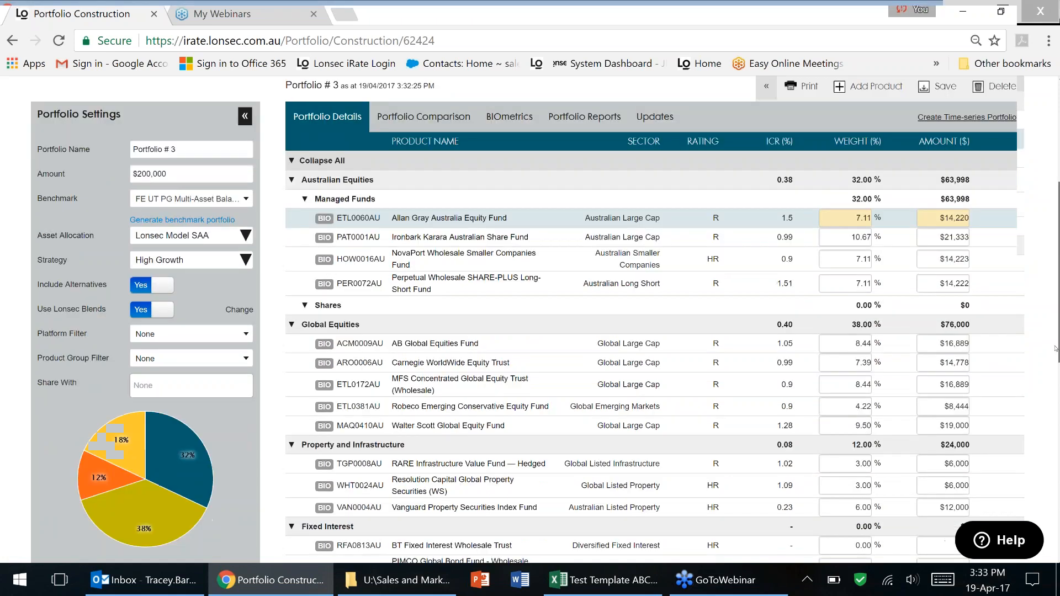
scroll(1055, 348, down, 4)
scroll(1038, 307, up, 1)
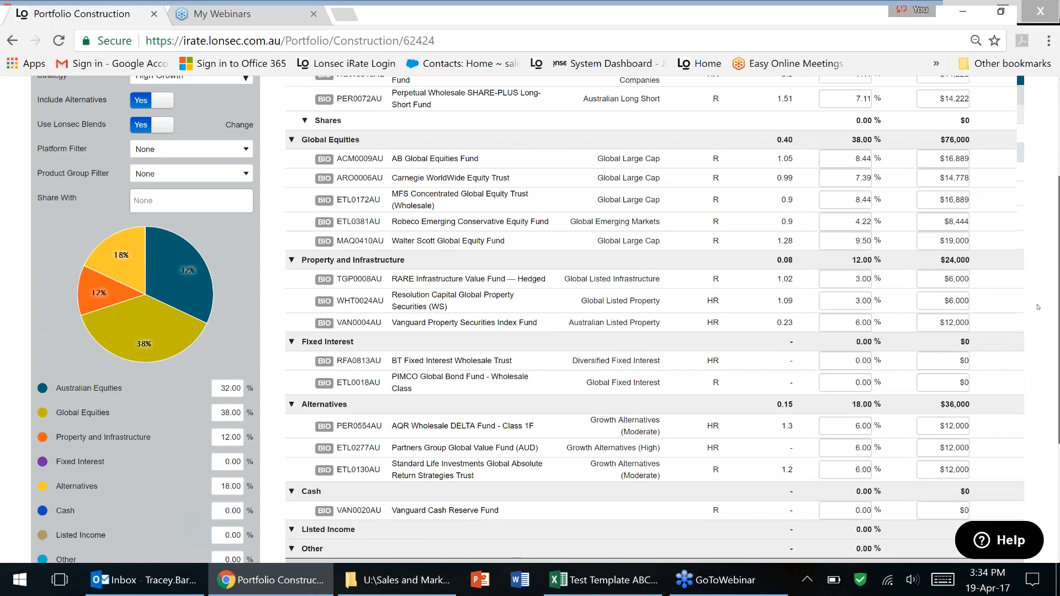
scroll(1038, 307, up, 4)
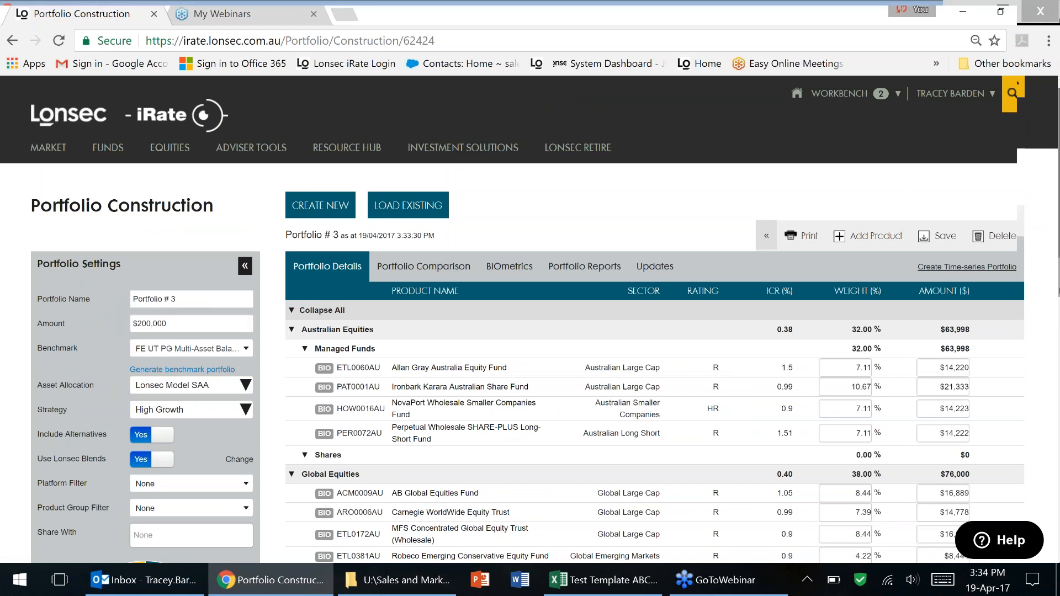
scroll(530, 318, down, 1)
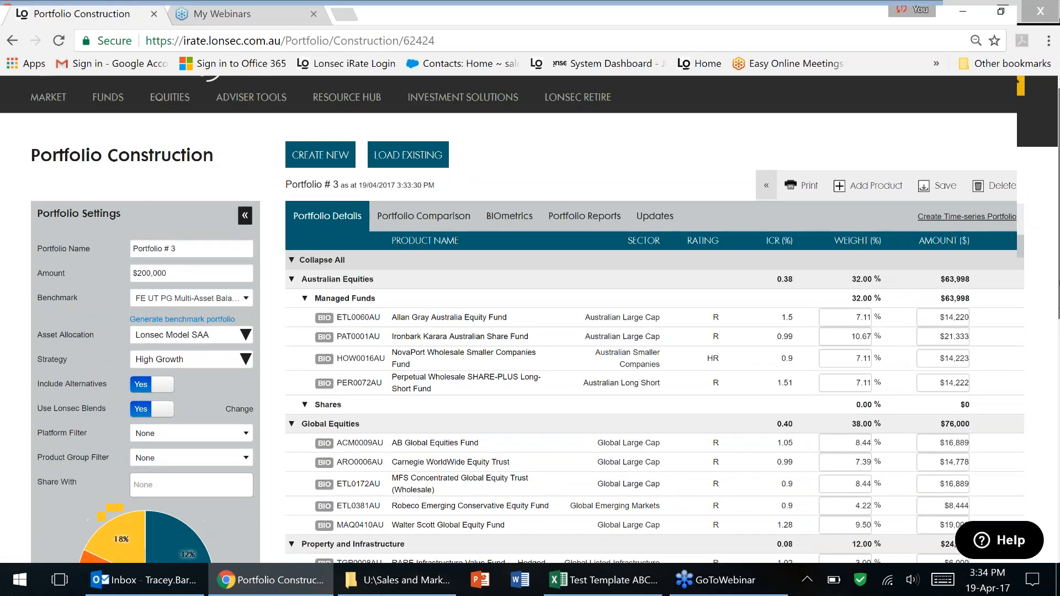
scroll(530, 319, up, 1)
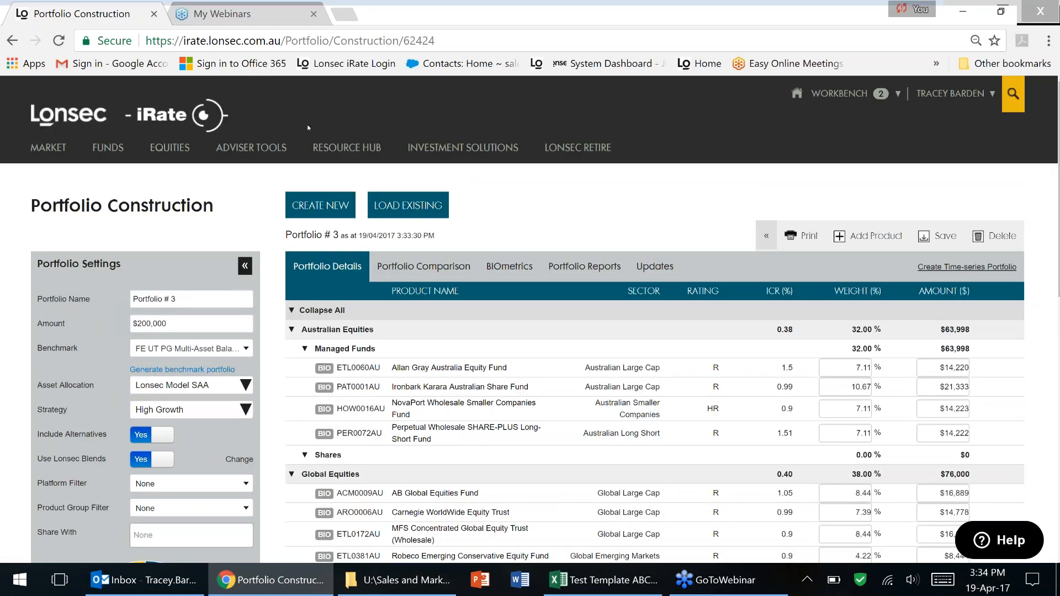
mouse_move(355, 149)
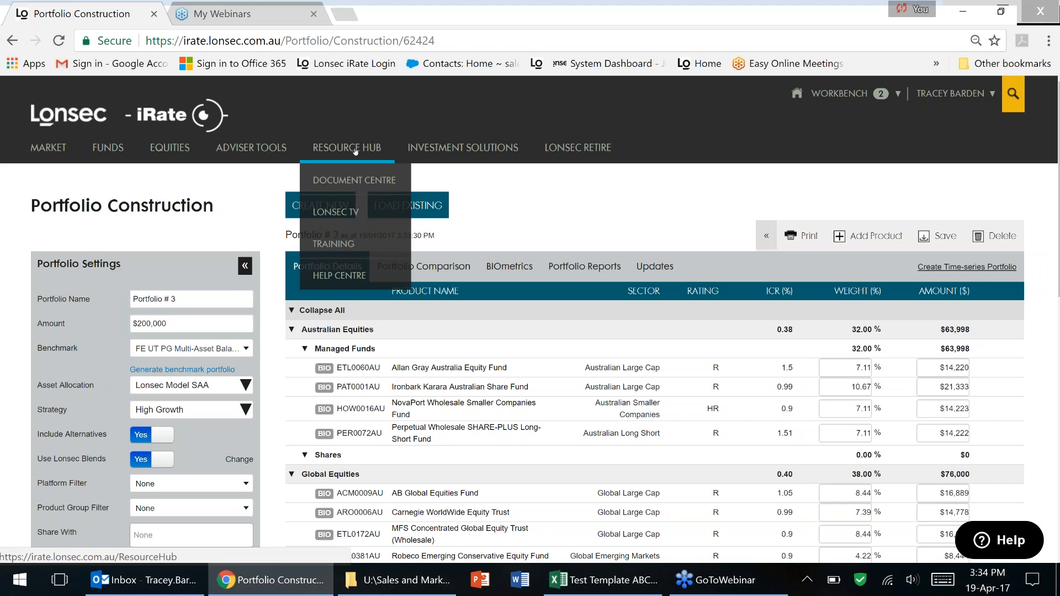
Search the Resource Hub Document Centre for 'bio' to list the six BIOmetric documents.
click(355, 178)
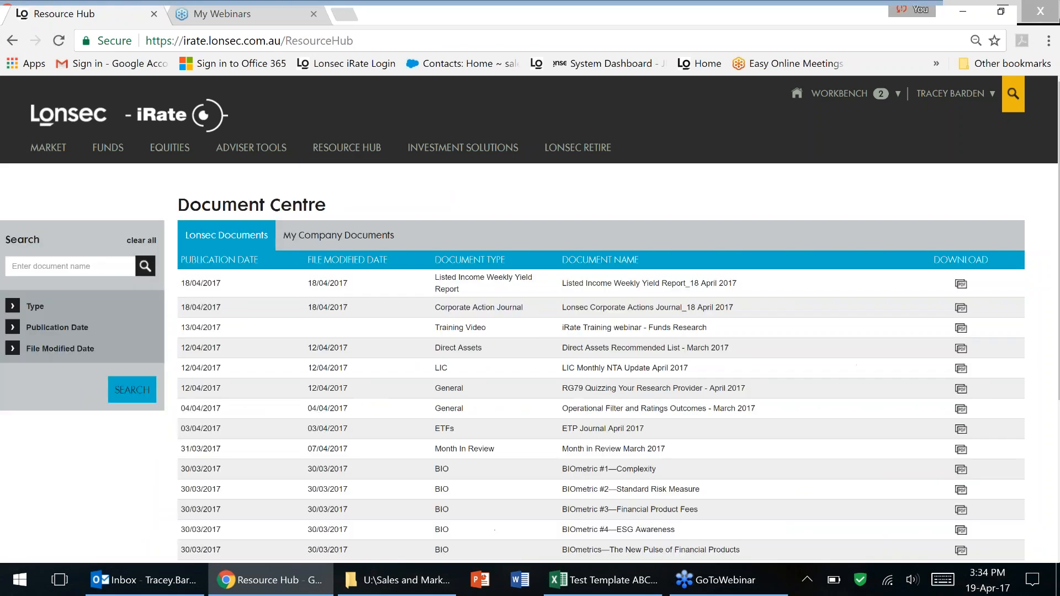
click(88, 264)
text(bio)
key(Return)
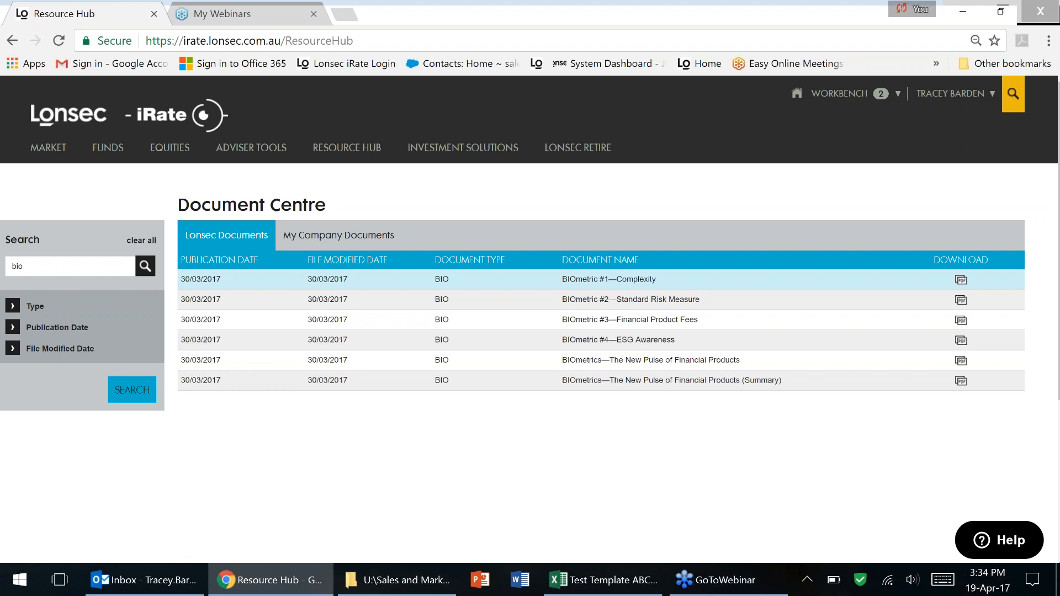
mouse_move(251, 148)
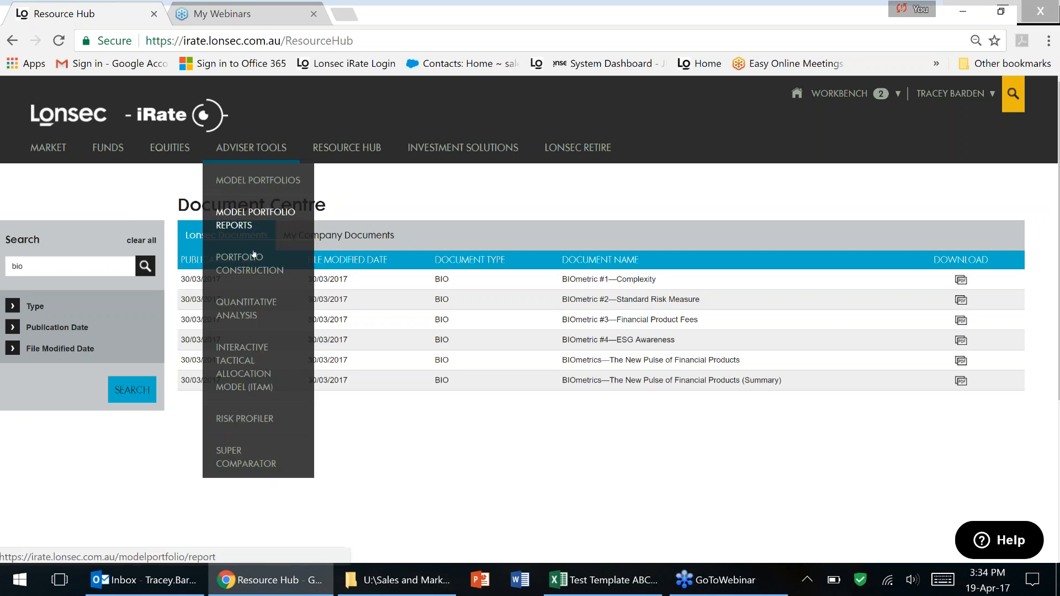
Return to Portfolio Construction and load the saved Lonsec Bal ALT portfolio.
click(250, 264)
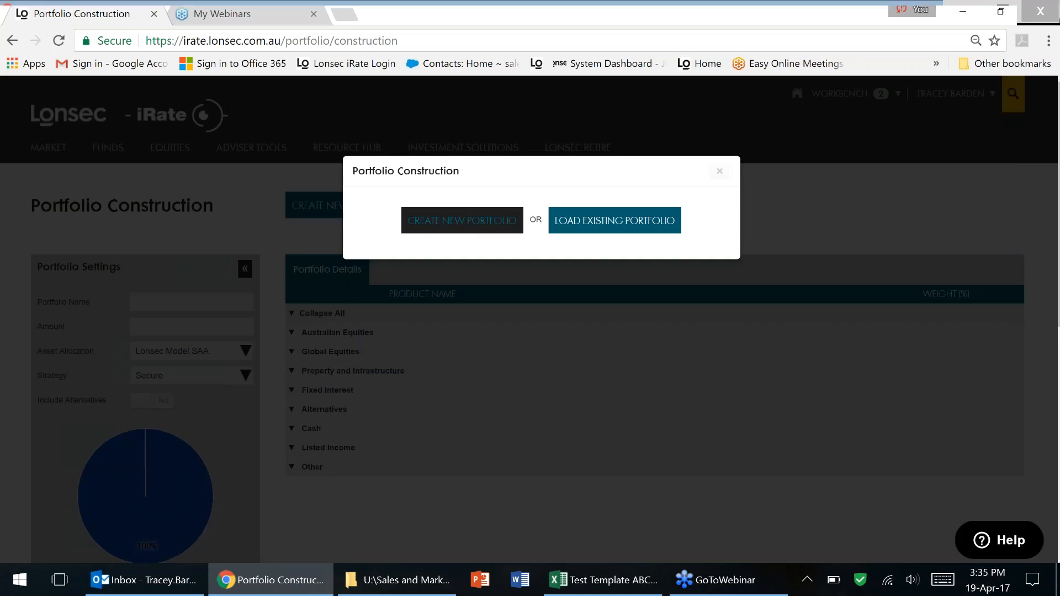
click(462, 220)
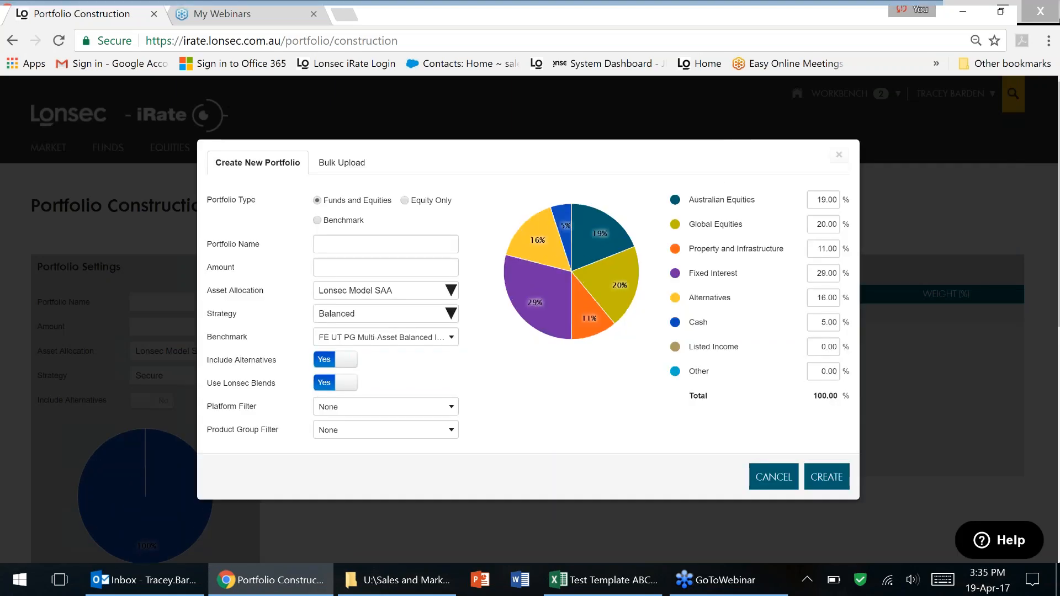
click(838, 155)
click(408, 205)
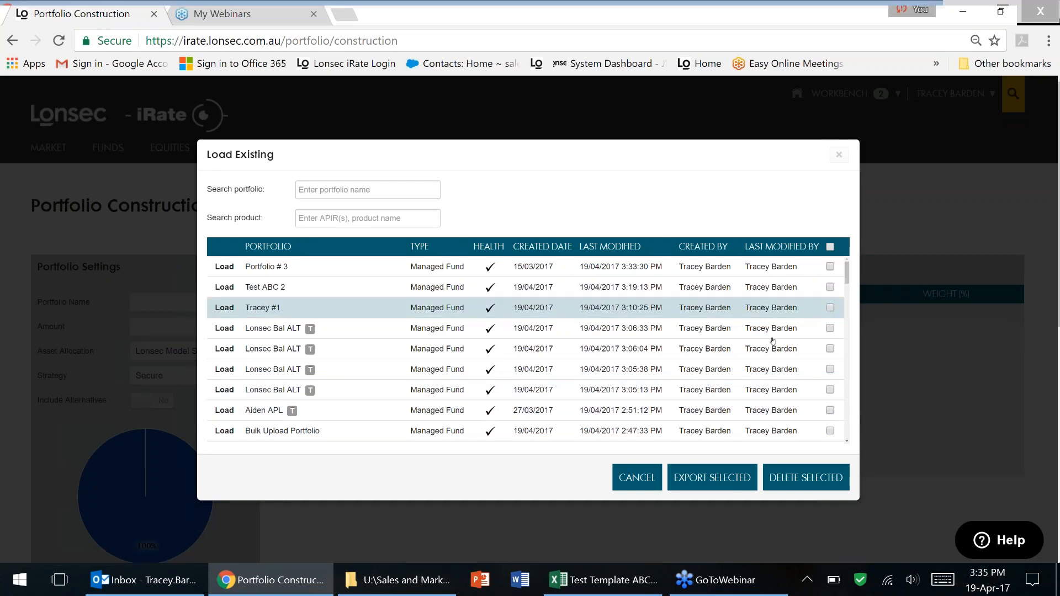
drag(847, 283, 848, 277)
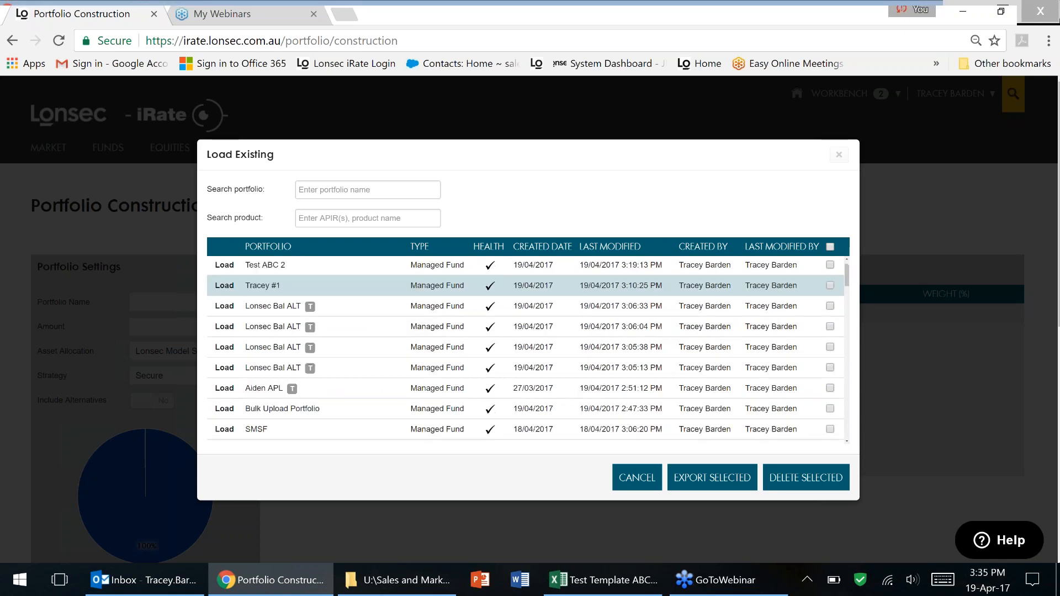
click(224, 305)
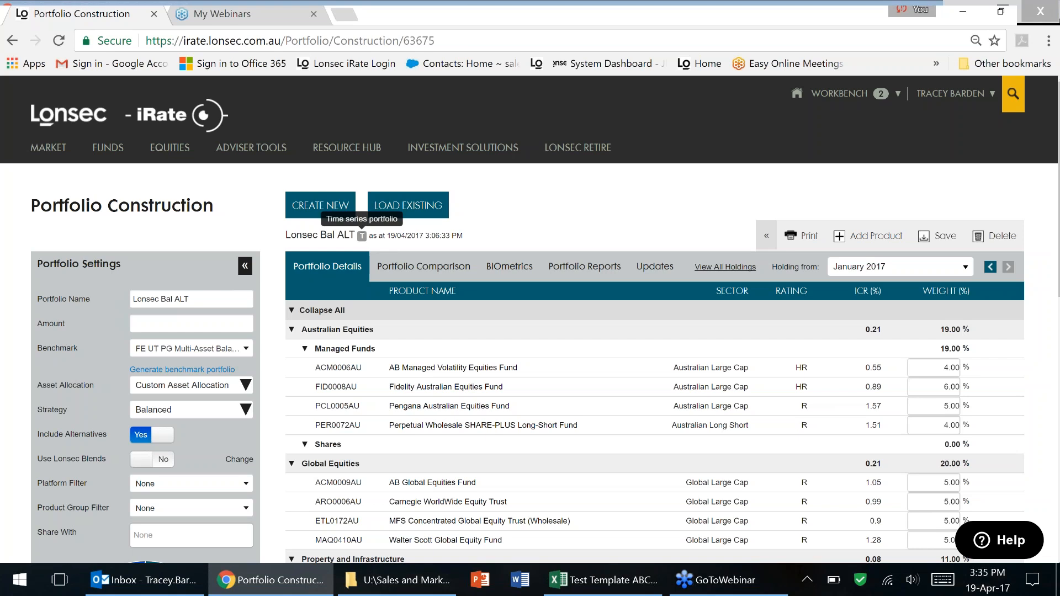
Load the saved Portfolio #1 and scroll down to its holdings and pie chart.
click(424, 207)
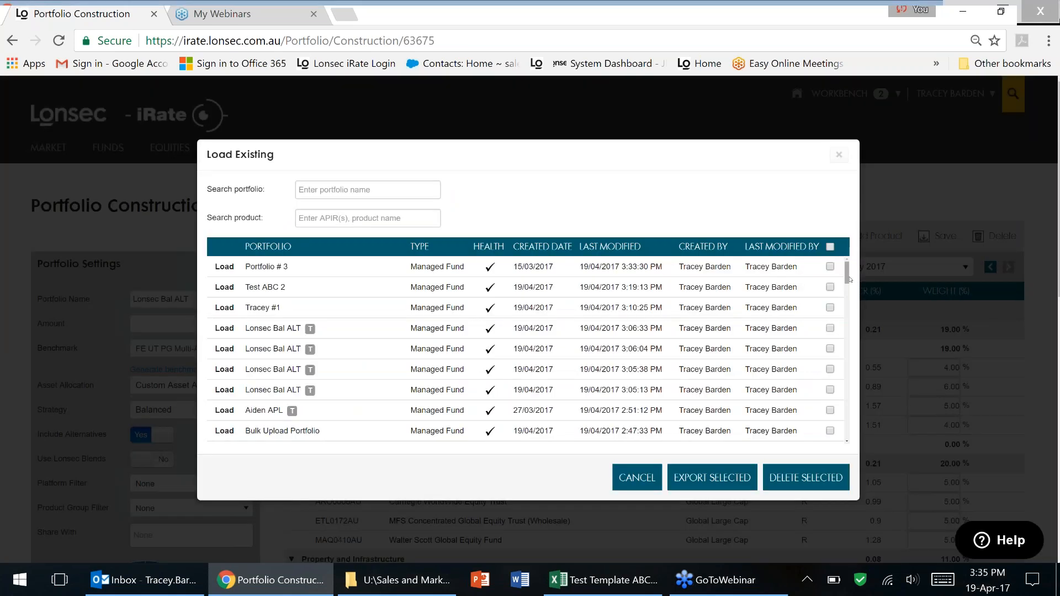
drag(849, 279, 847, 326)
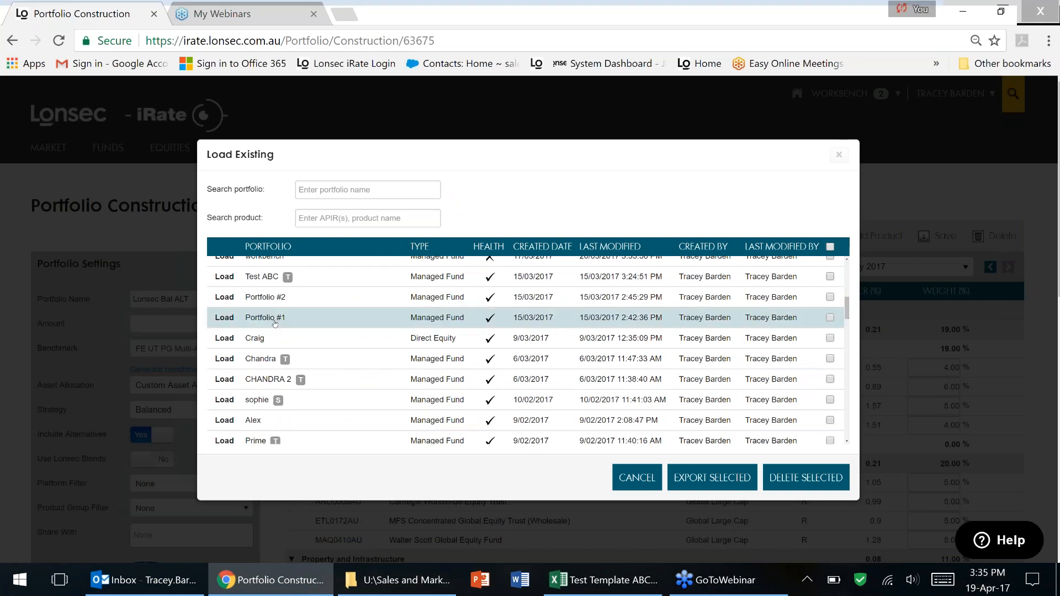
click(224, 318)
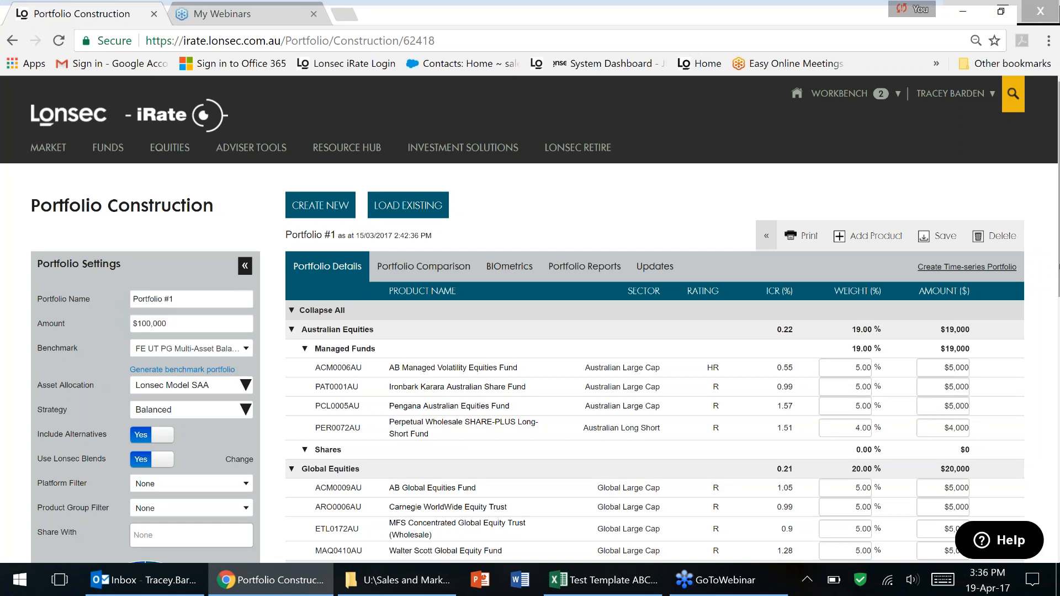
drag(1058, 185, 1058, 203)
drag(1059, 288, 1059, 302)
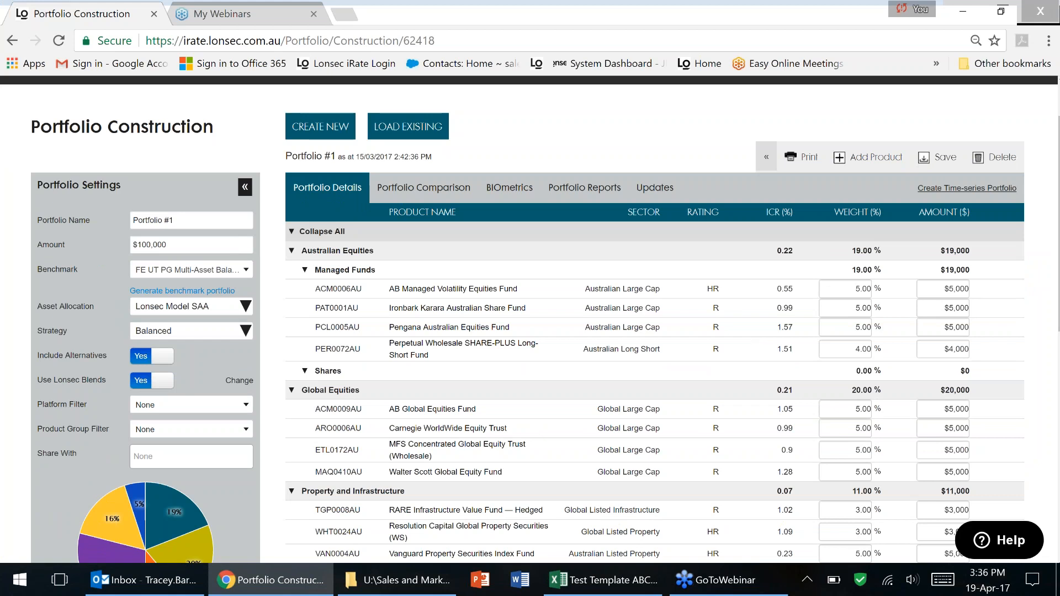
Convert Portfolio #1 to a time-series portfolio and add a March 2015 holding period.
click(958, 189)
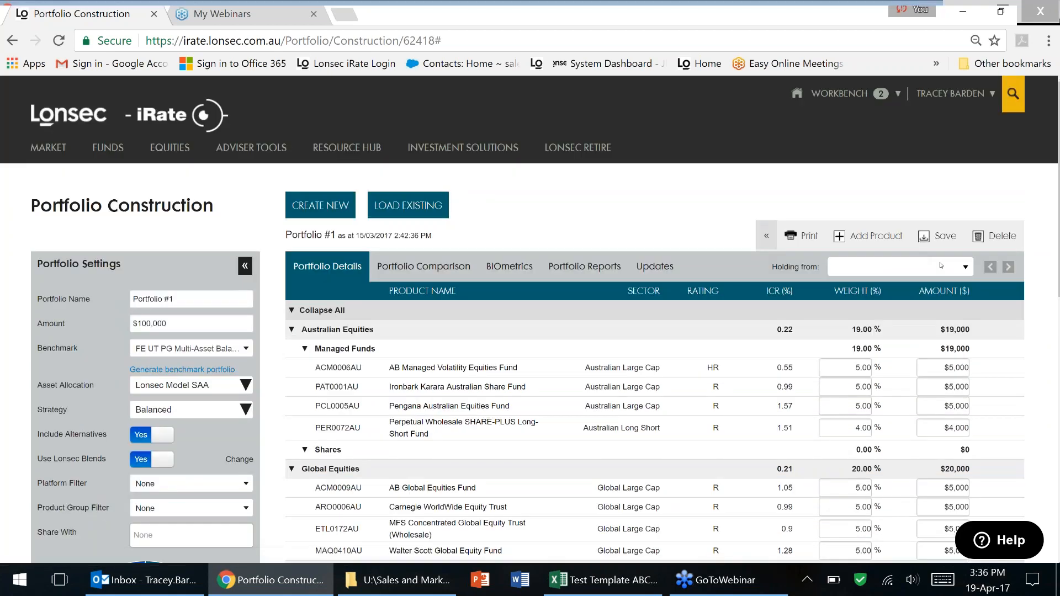
click(896, 271)
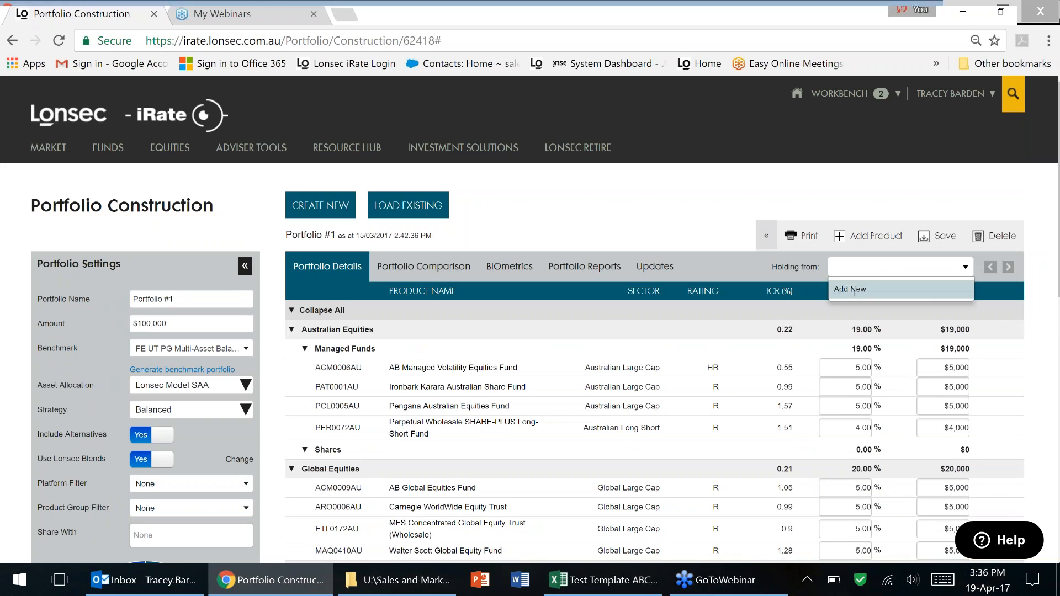
click(852, 289)
click(506, 223)
click(364, 244)
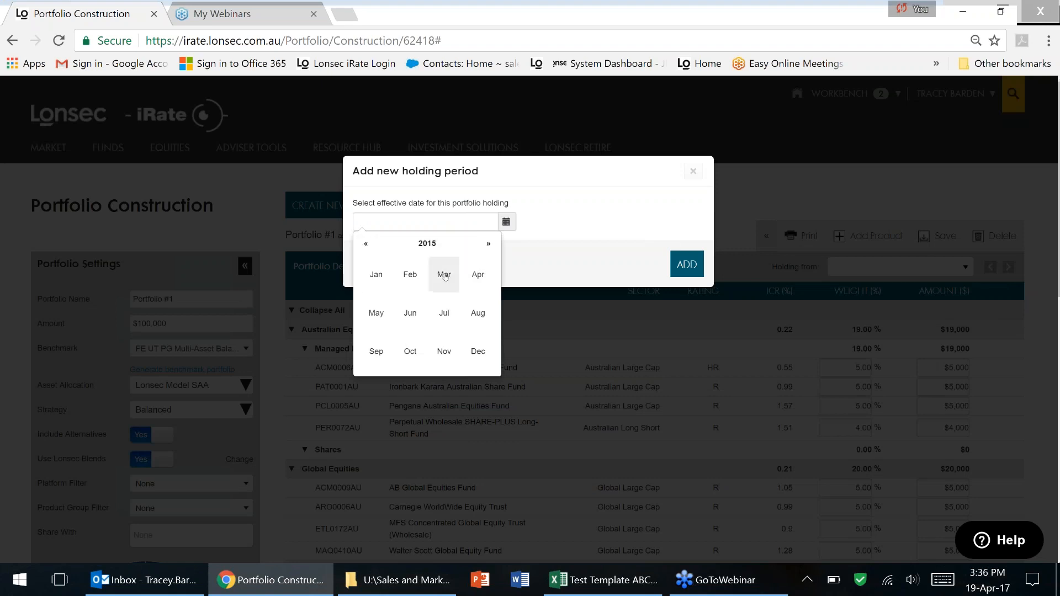
click(444, 276)
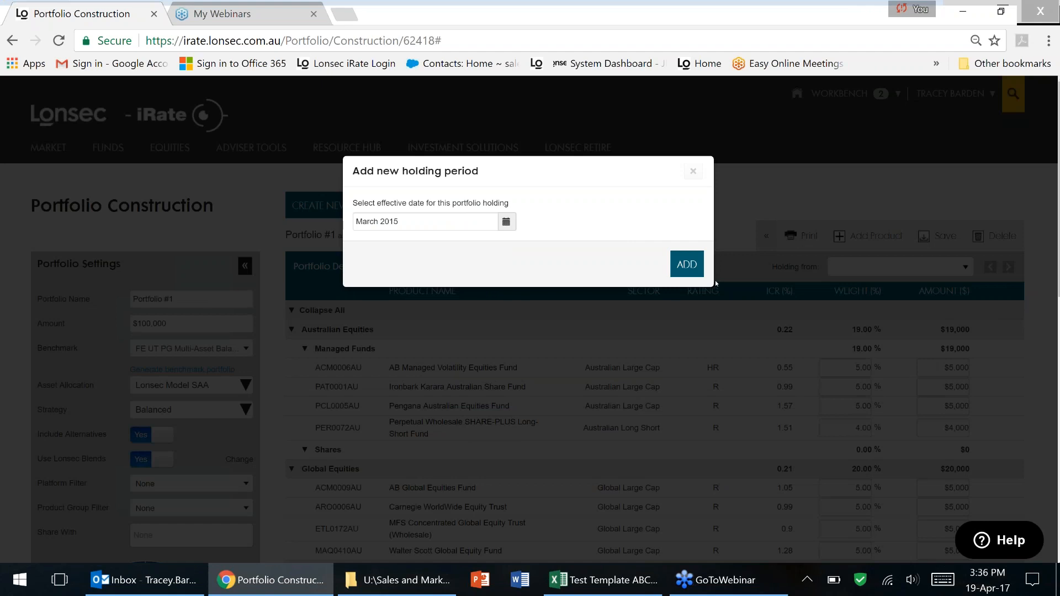
click(691, 272)
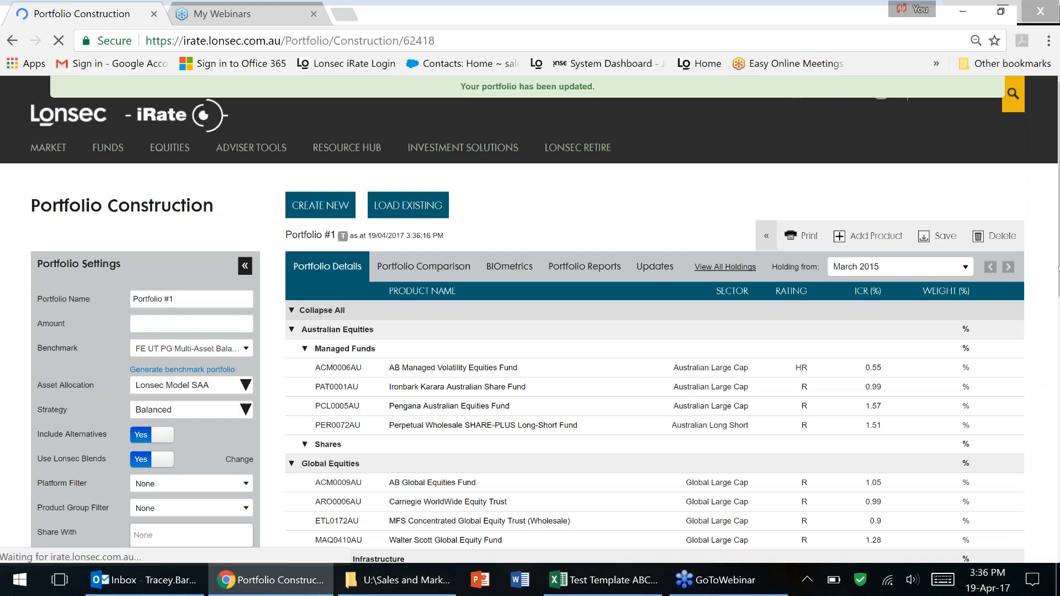
Set ACM0006AU's weight to 10%, remove Ironbark Karara (PAT0001AU), and save Portfolio #1.
scroll(1055, 317, down, 3)
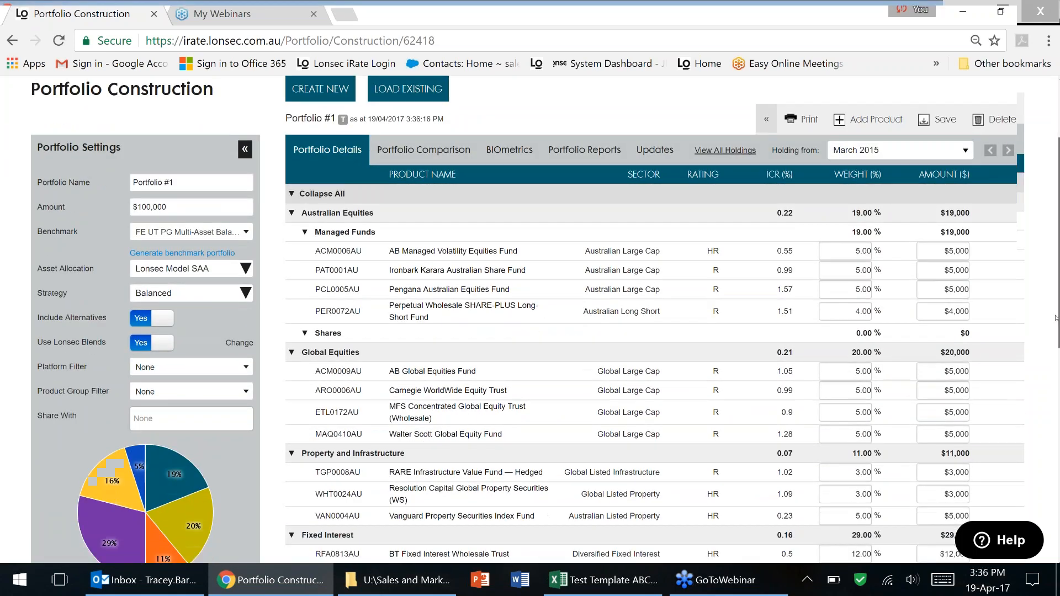
drag(1056, 318, 1055, 324)
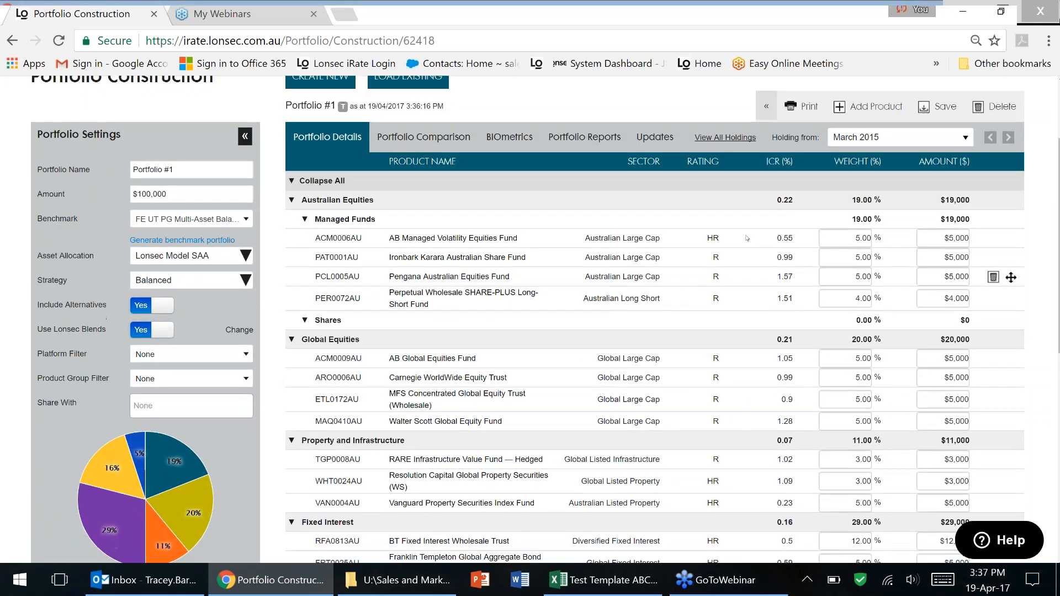
click(853, 238)
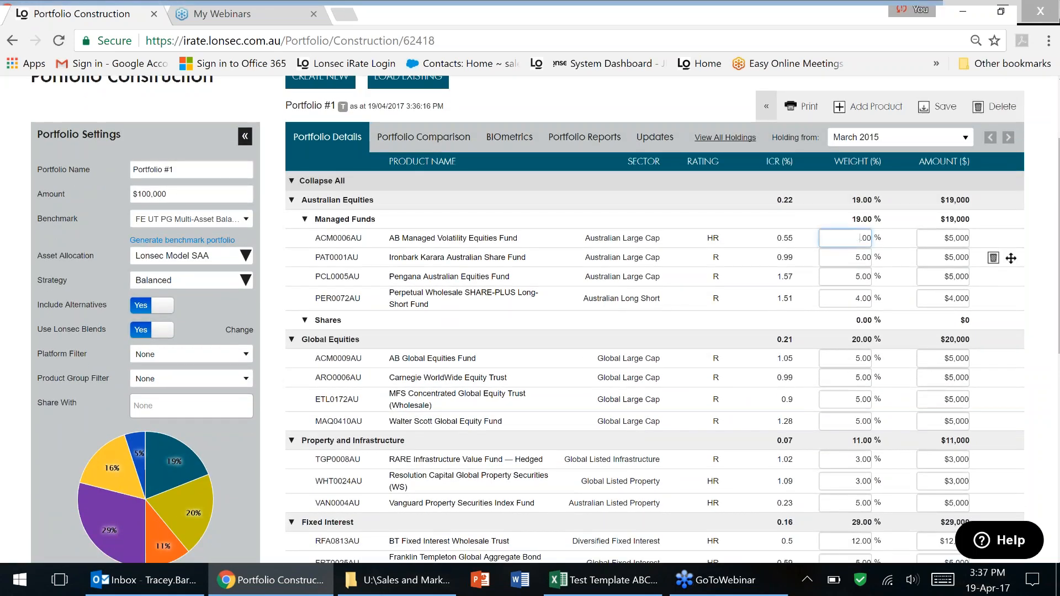
text(10)
key(Tab)
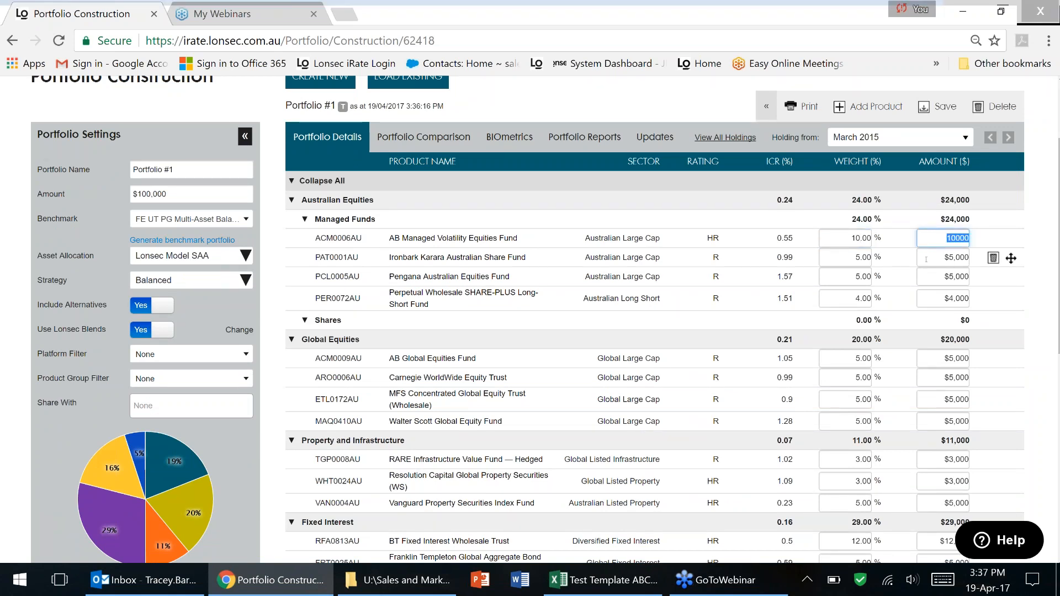
click(993, 258)
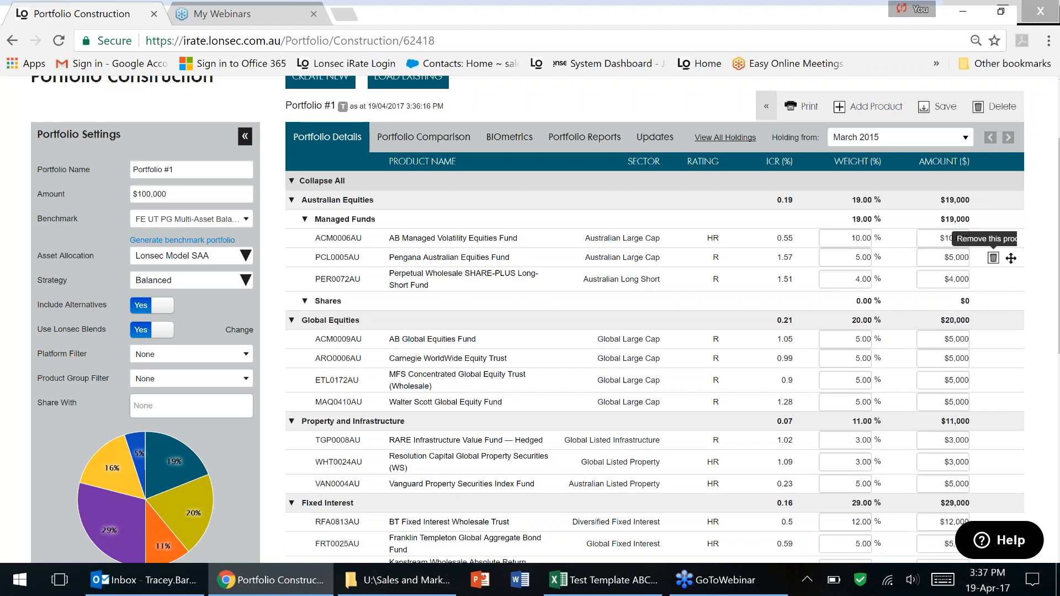
scroll(1057, 352, down, 6)
scroll(1052, 250, up, 5)
scroll(1053, 249, up, 3)
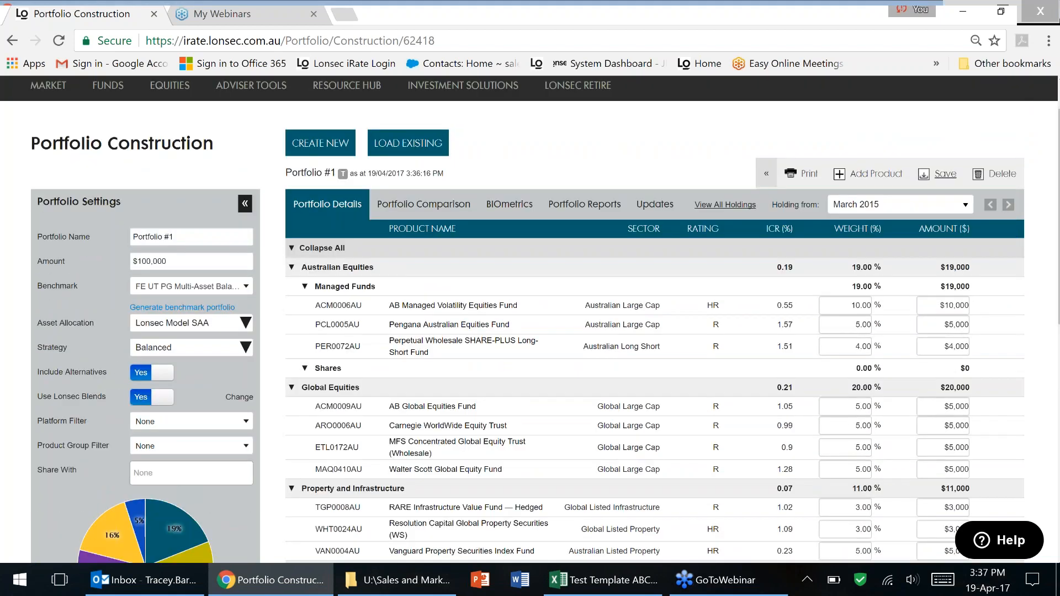
click(944, 174)
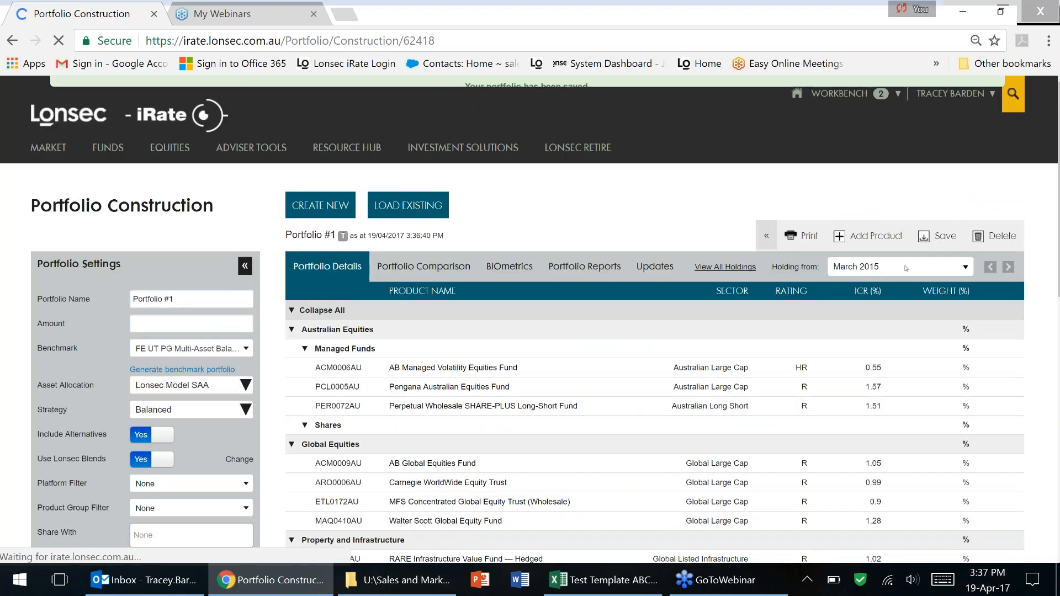
Add a March 2014 holding period to Portfolio #1.
click(895, 267)
click(894, 287)
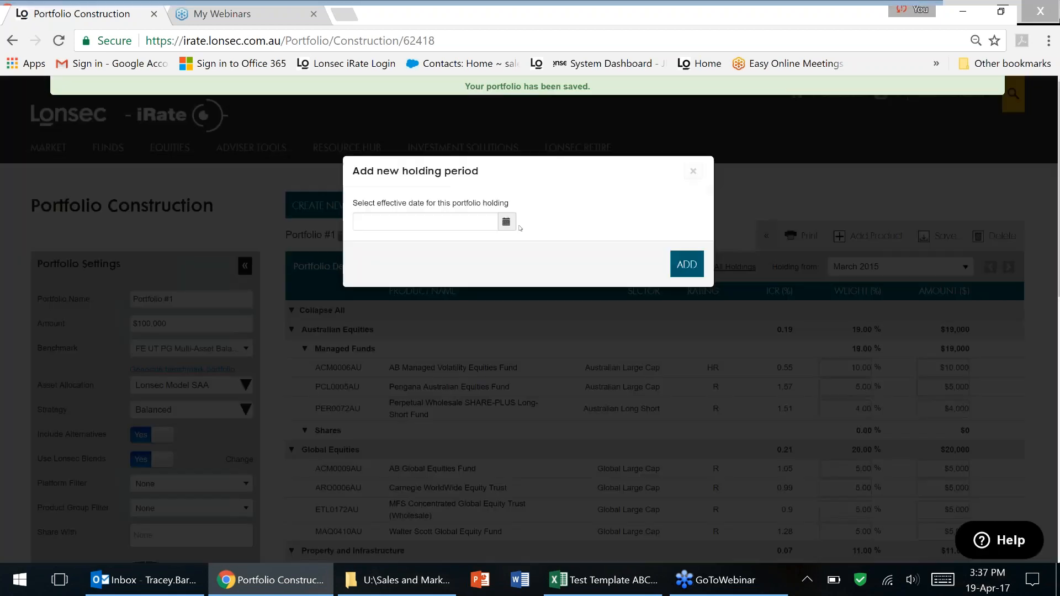
click(506, 221)
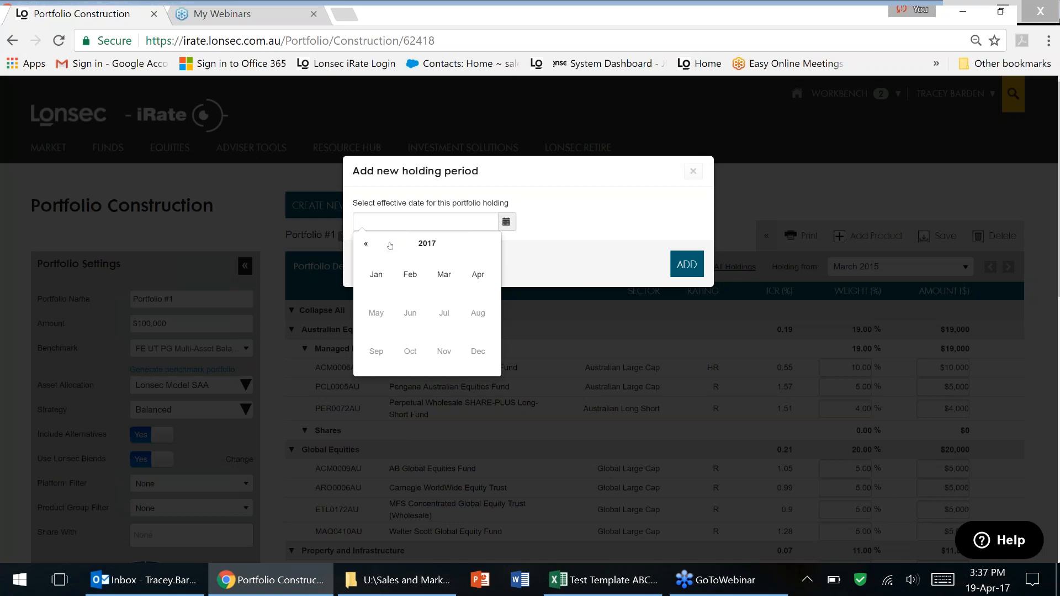
click(365, 244)
click(365, 243)
click(364, 243)
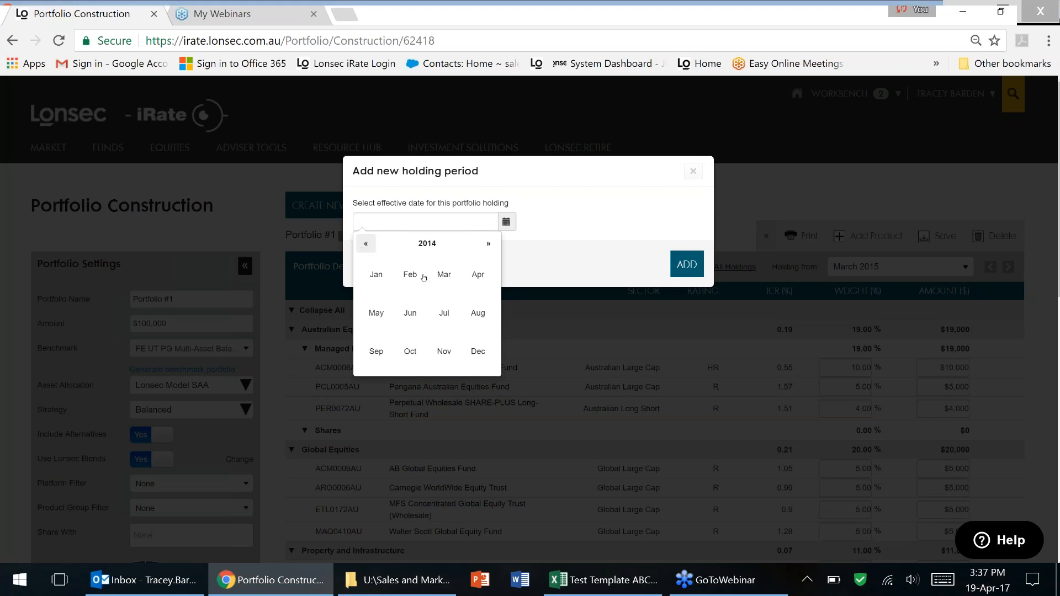
click(444, 274)
click(690, 273)
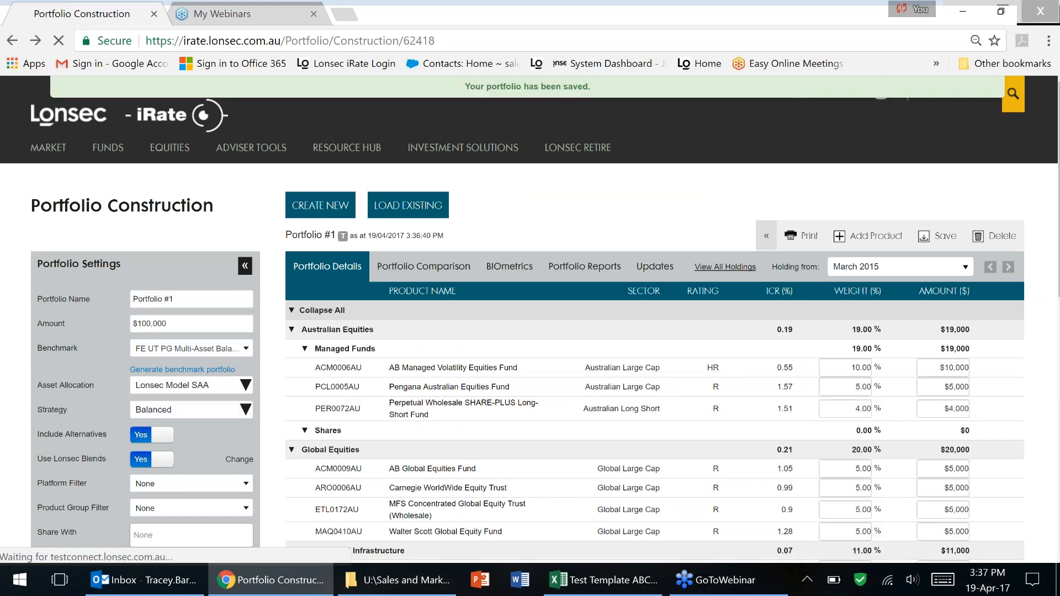
Add another holding period effective March 2013.
click(965, 269)
click(880, 291)
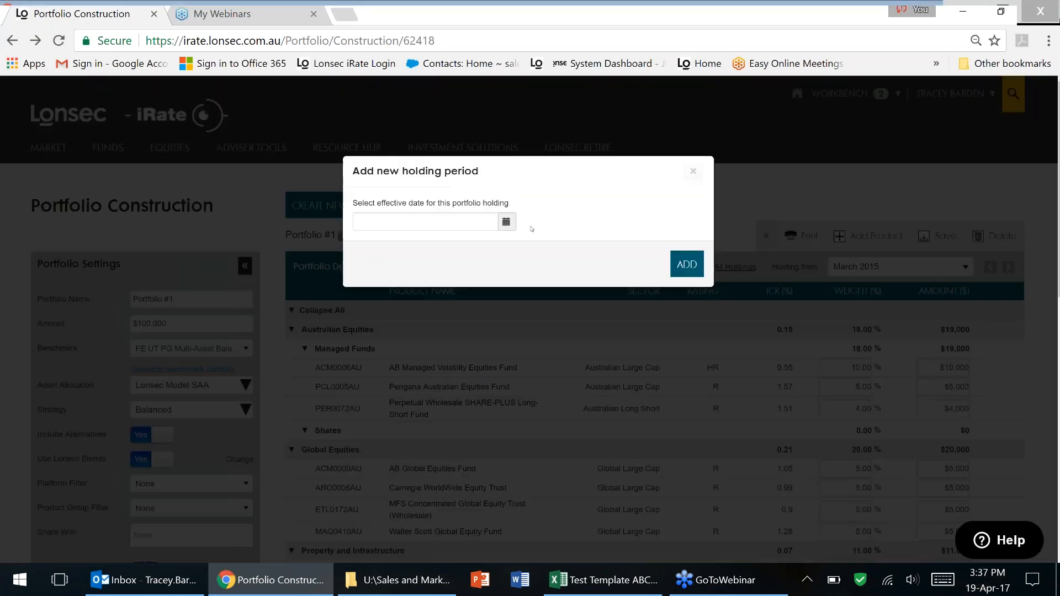
click(457, 222)
click(365, 244)
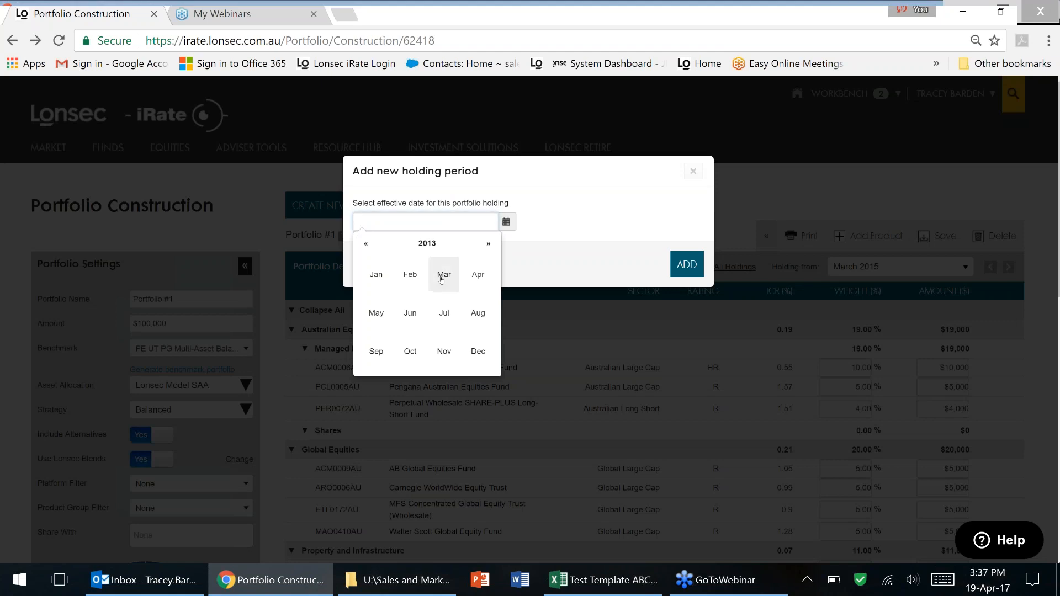
click(441, 279)
click(687, 265)
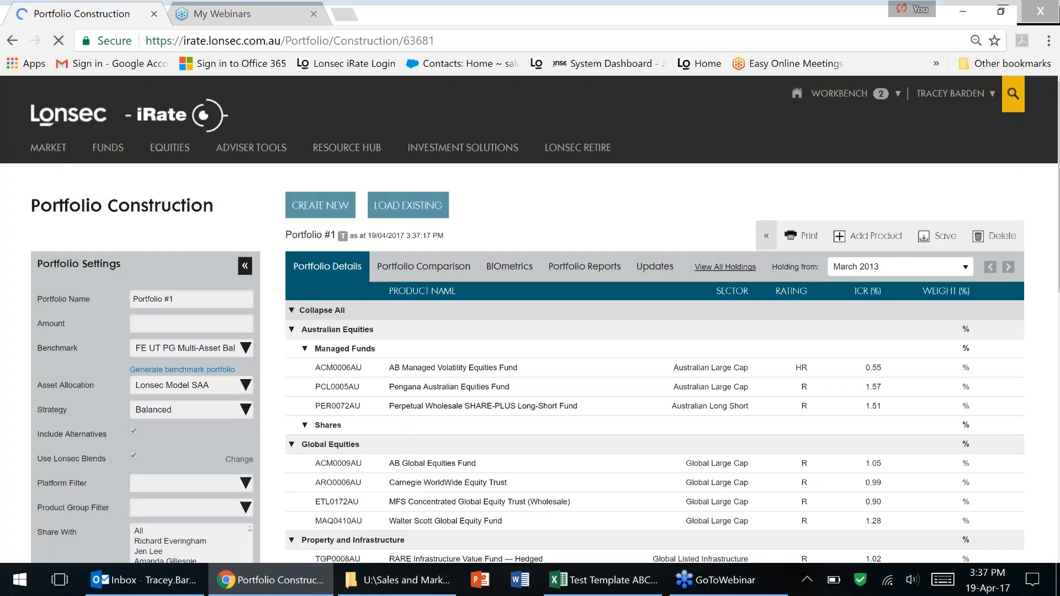
Set ETL0172AU's weight to 2% and Walter Scott Global Equity Fund's to 8% ($8,000).
drag(1058, 298, 1051, 359)
scroll(1051, 360, down, 2)
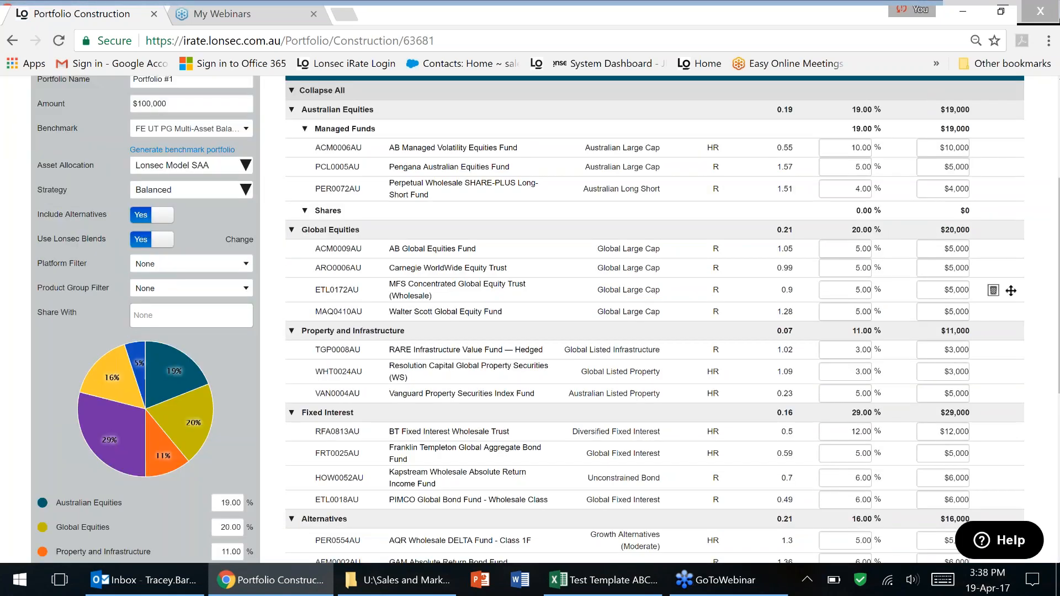
click(861, 289)
text(2.)
key(Tab)
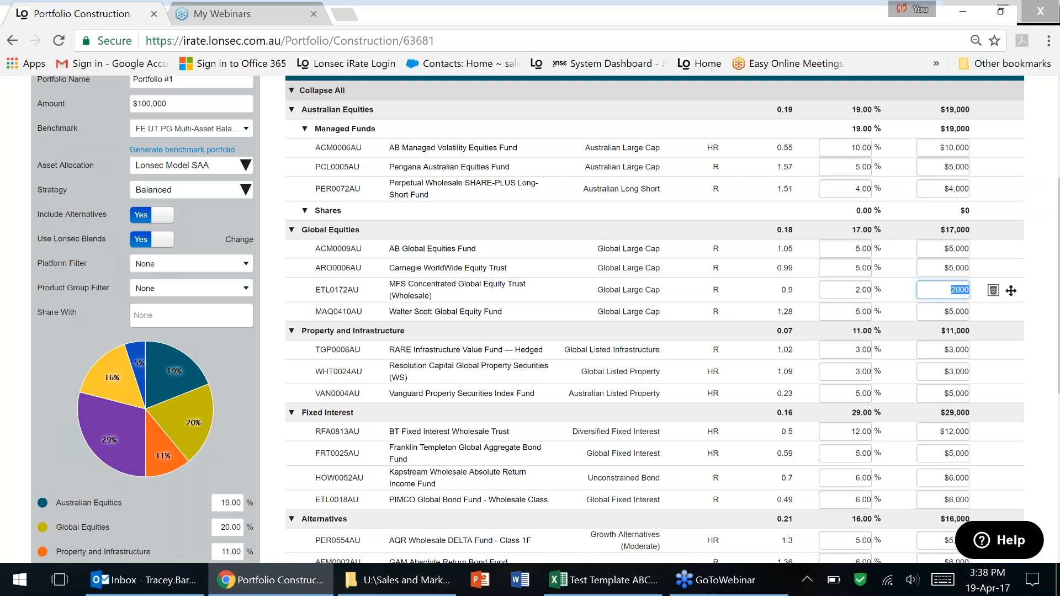
click(859, 311)
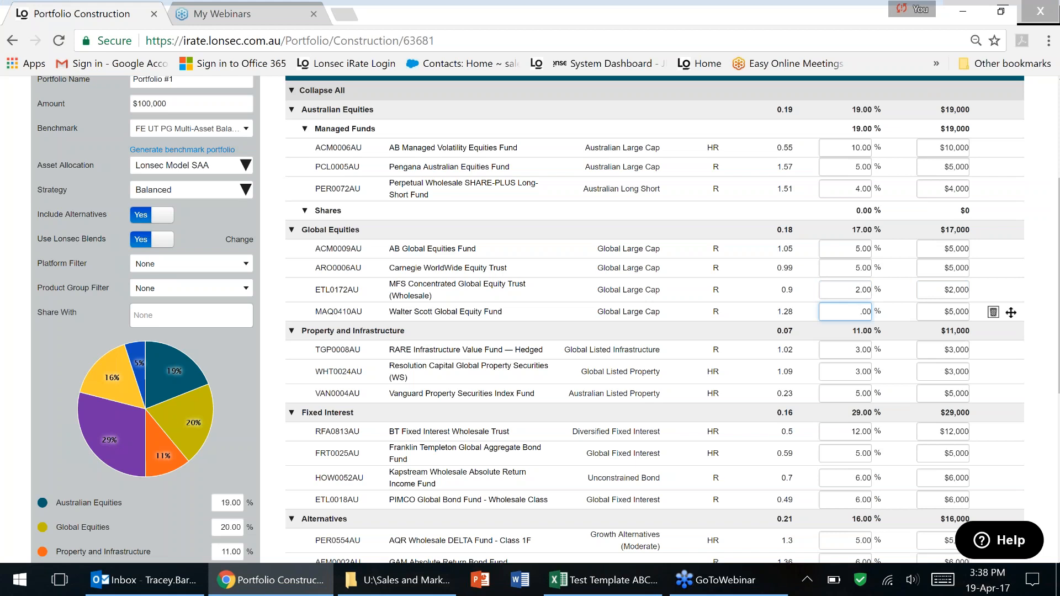
text(8)
key(Tab)
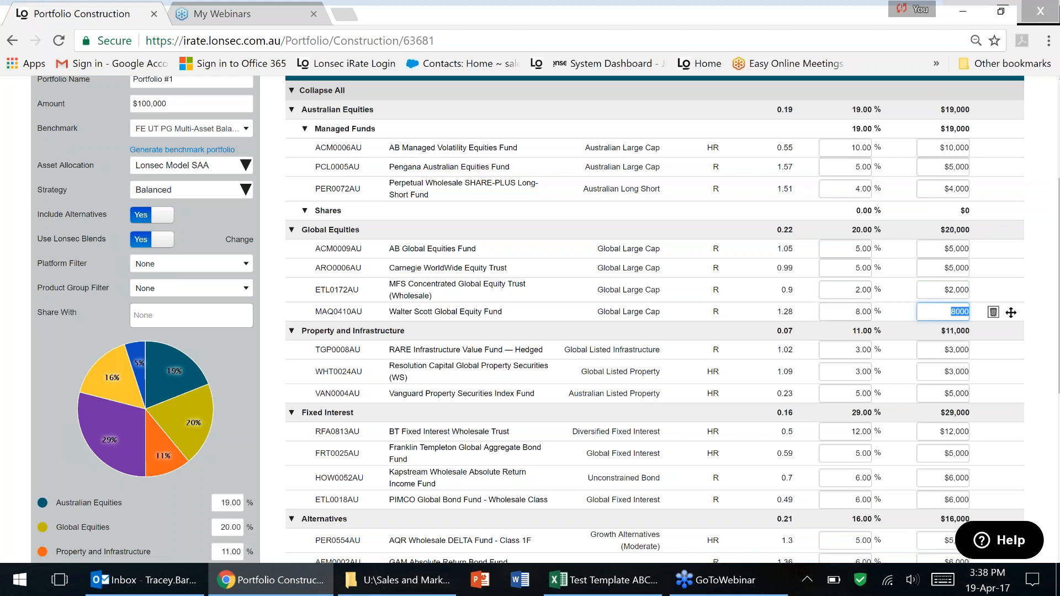
click(1038, 383)
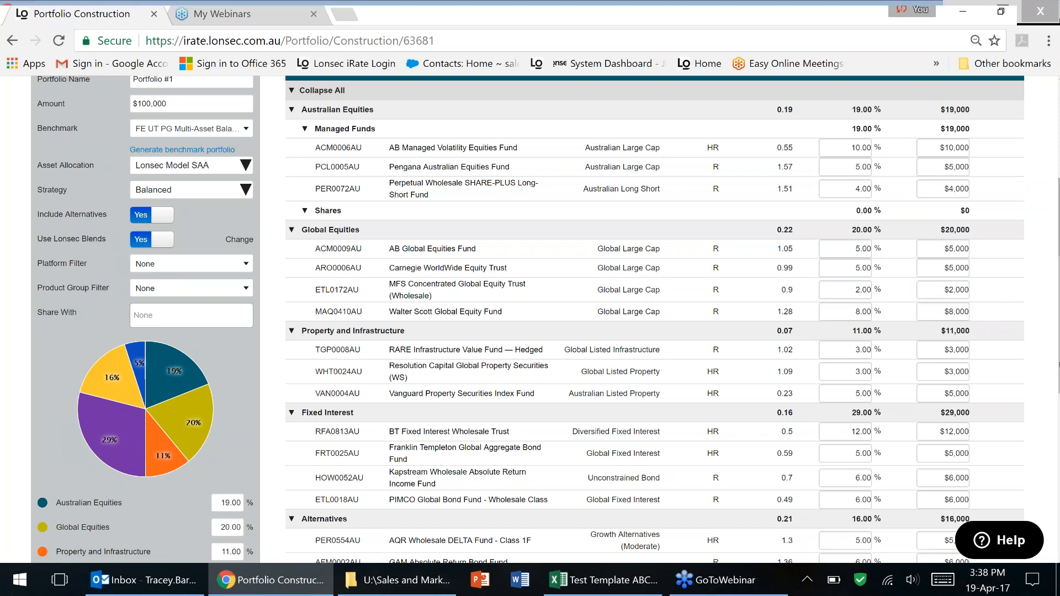
Save Portfolio #1 and view its holdings comparison across 3/2013, 3/2014 and 3/2015.
scroll(1039, 383, down, 2)
scroll(530, 321, up, 5)
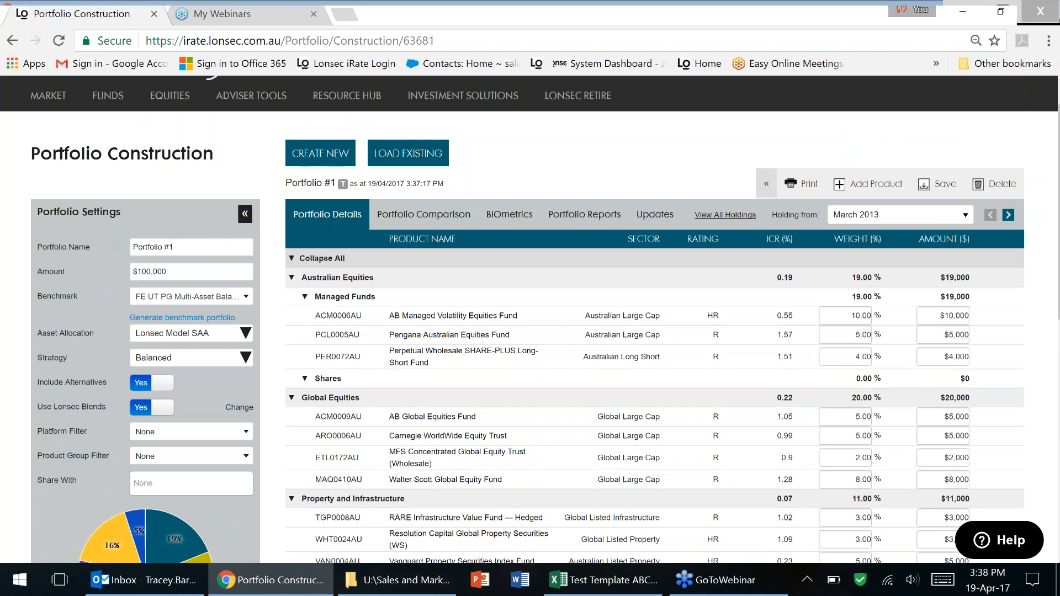
click(945, 184)
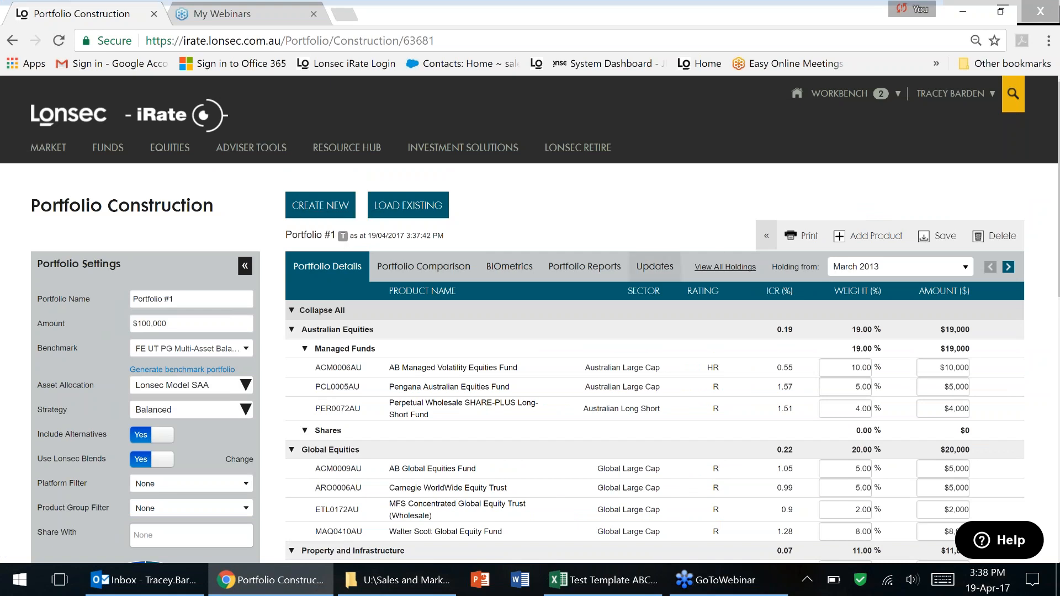
click(719, 268)
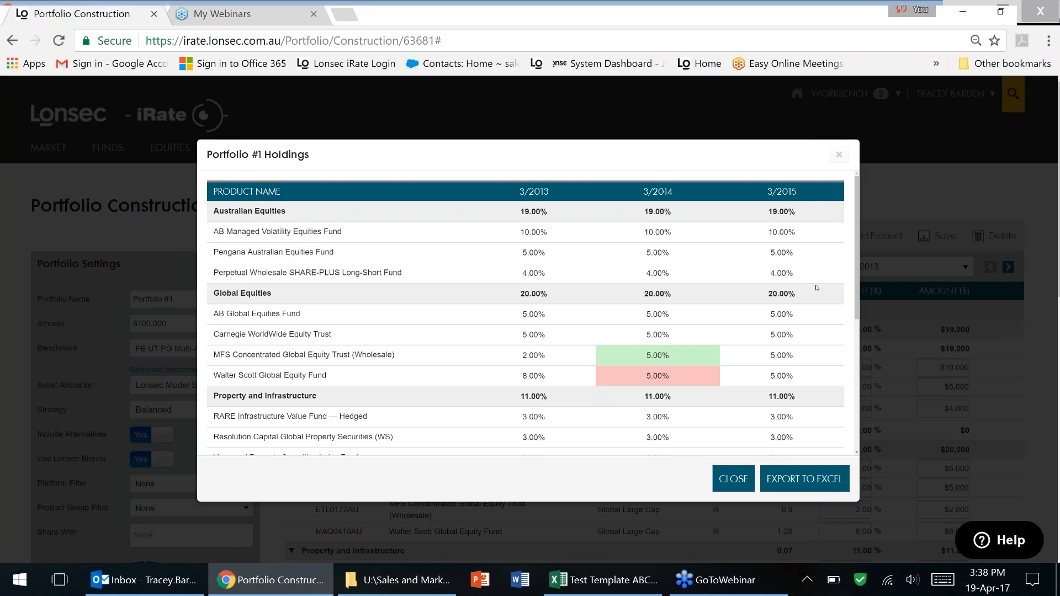
drag(858, 313, 858, 331)
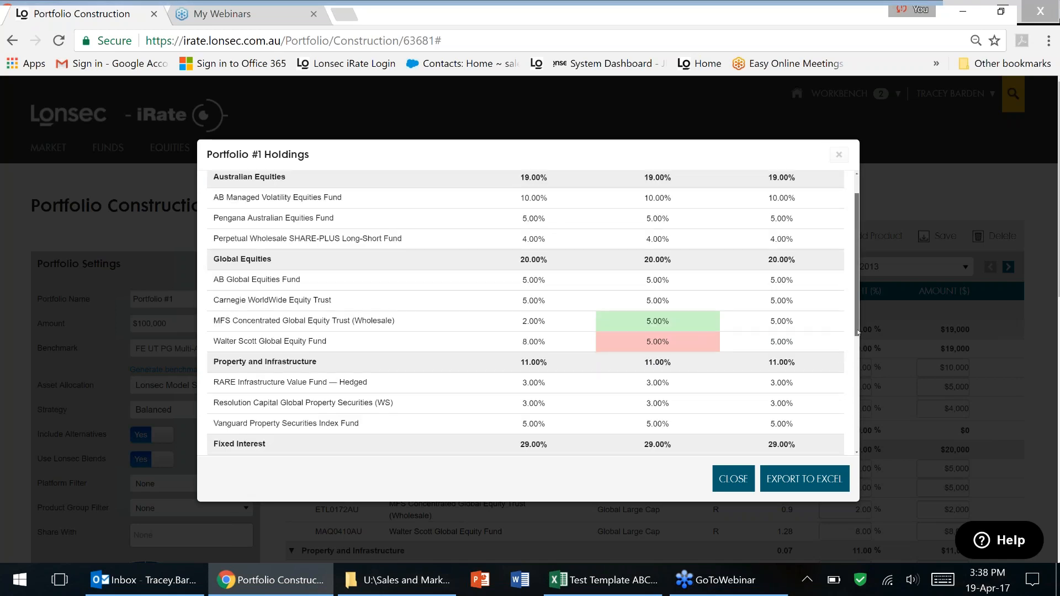
scroll(853, 247, down, 2)
scroll(854, 247, up, 3)
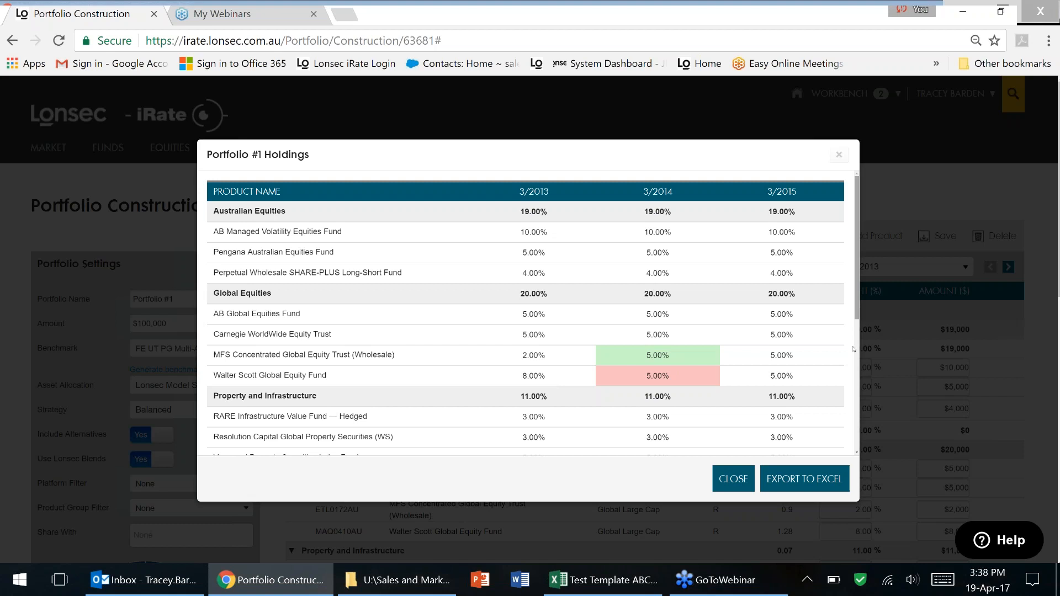
scroll(854, 349, down, 2)
scroll(857, 442, down, 2)
scroll(727, 220, up, 5)
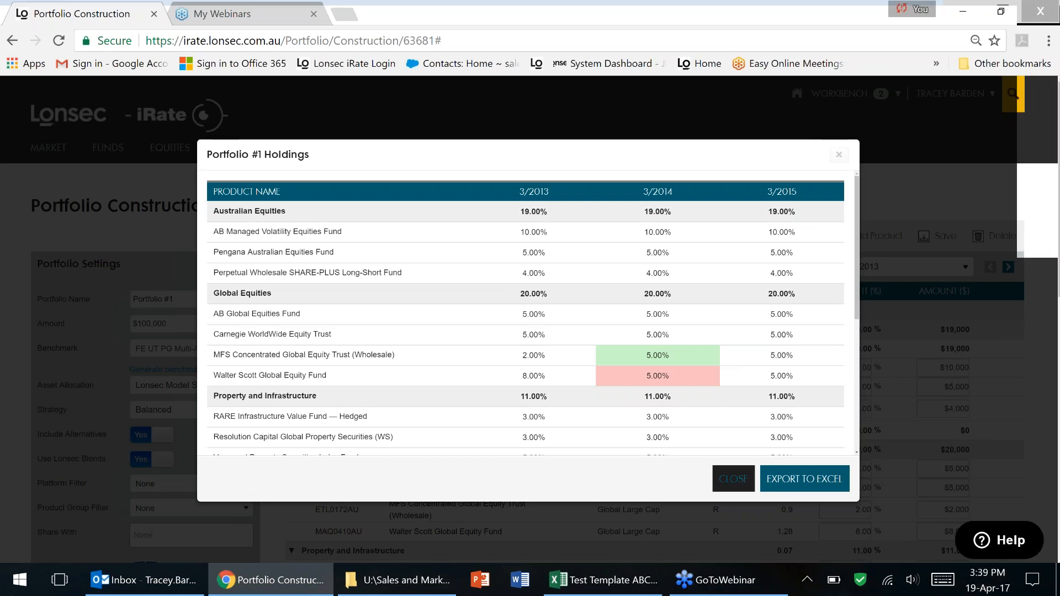
click(733, 479)
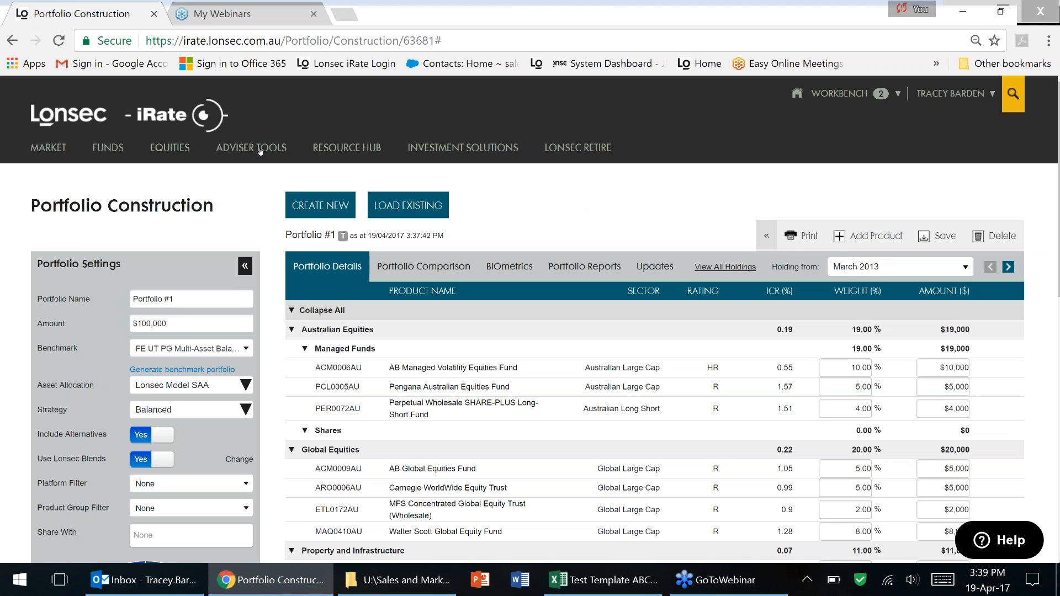
Open Quantitative Analysis and remove Magellan Global Fund from the selected products.
mouse_move(260, 150)
click(246, 308)
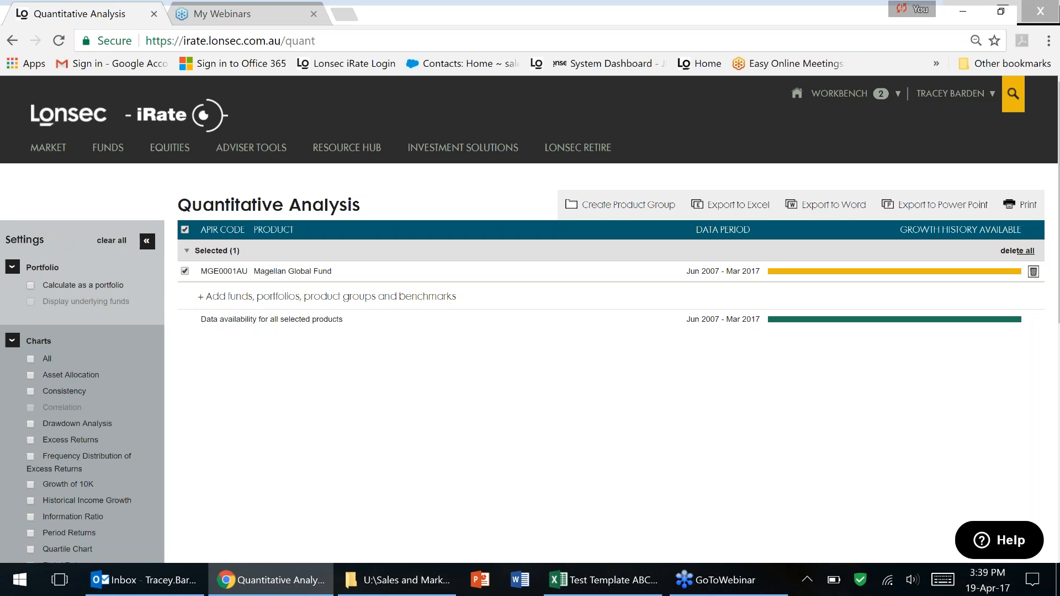
click(1018, 251)
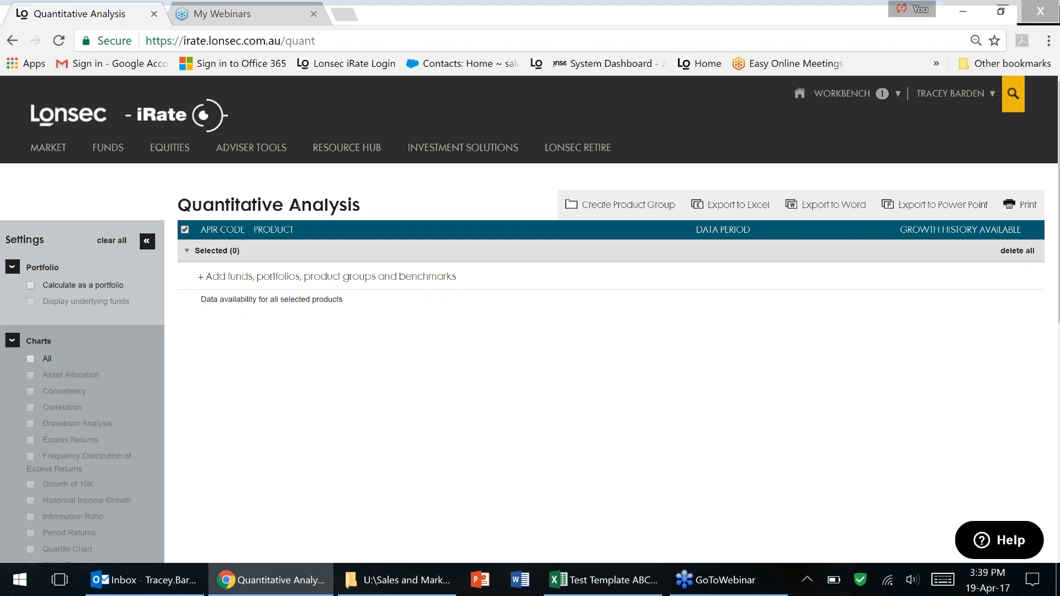
Re-add Magellan Global Fund by searching MGE0001AU.
mouse_move(49, 424)
click(228, 277)
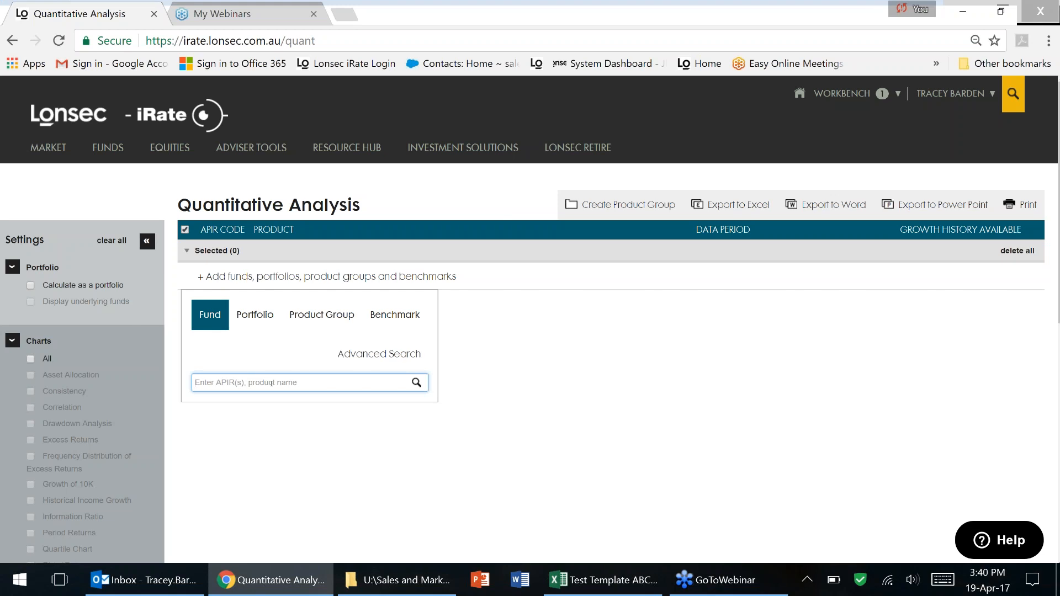
text(mge)
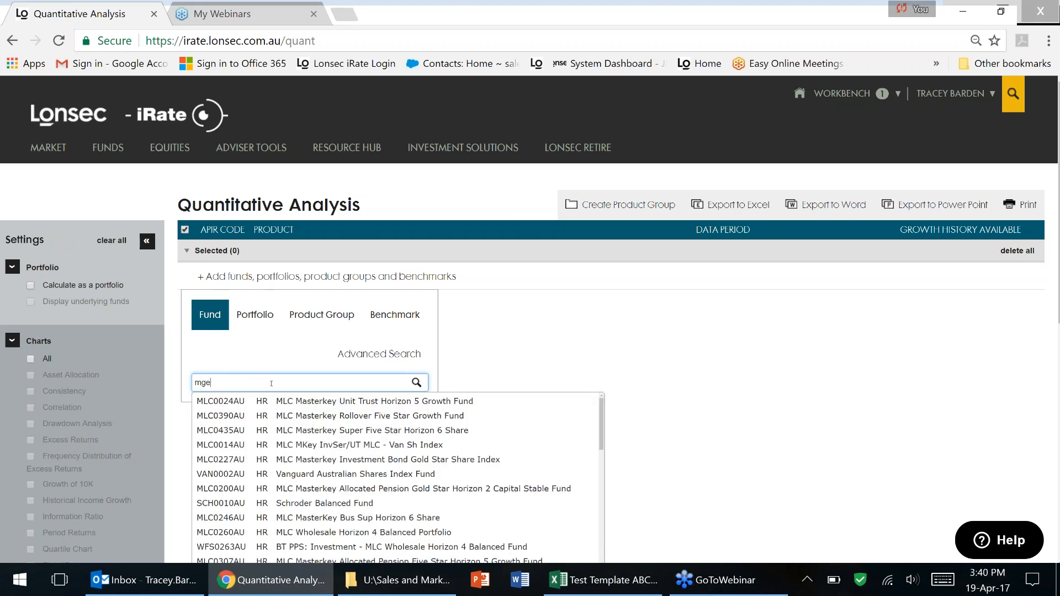
text(0001au)
key(Return)
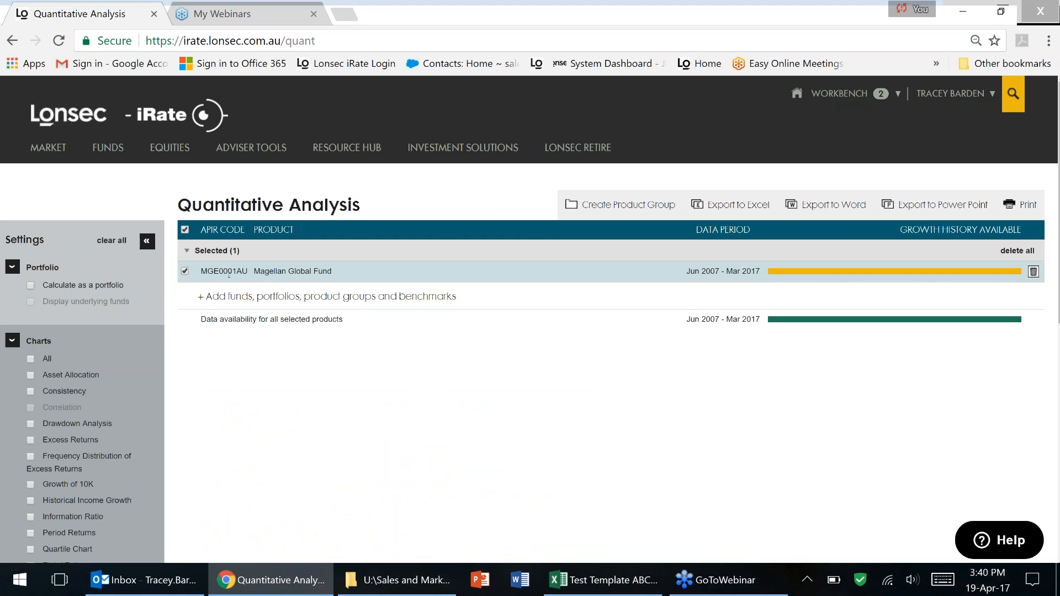
Remove Magellan Global Fund again, leaving zero products selected.
click(241, 302)
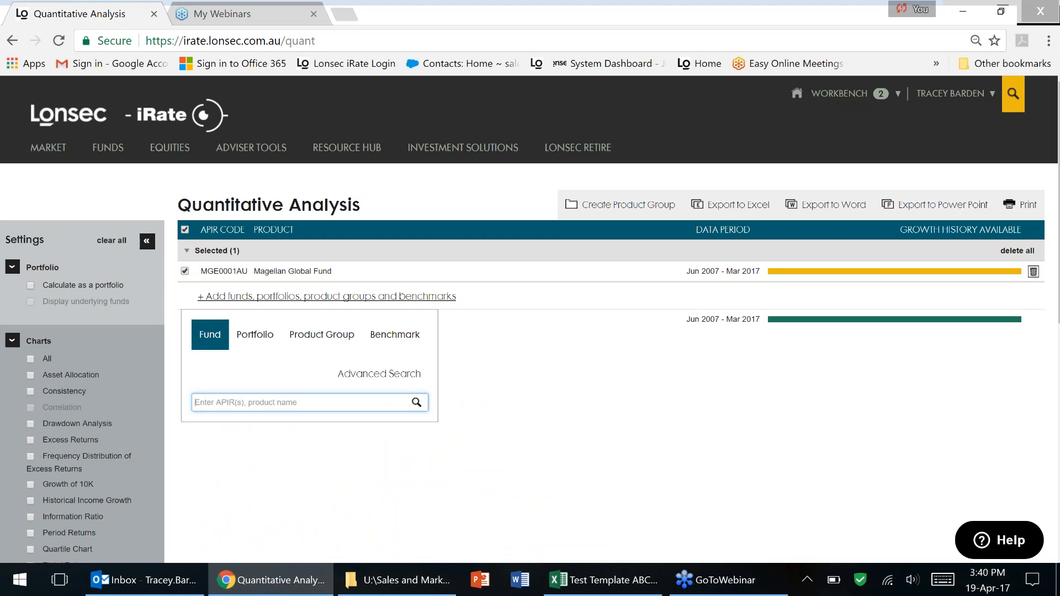
click(1017, 251)
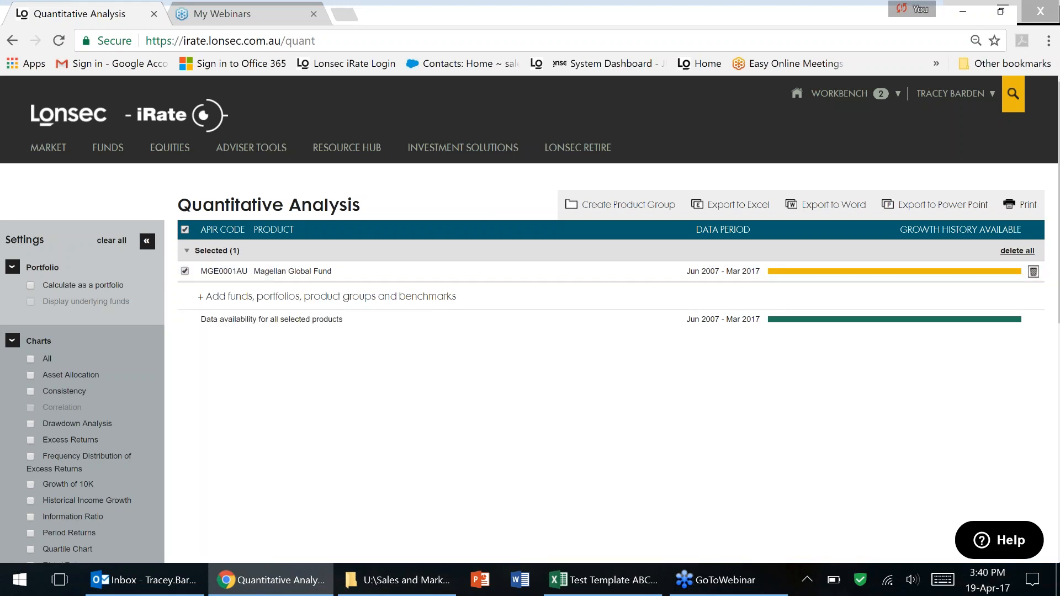
click(254, 277)
Search saved portfolios for 'aid' and add the chosen portfolio to the analysis.
click(255, 312)
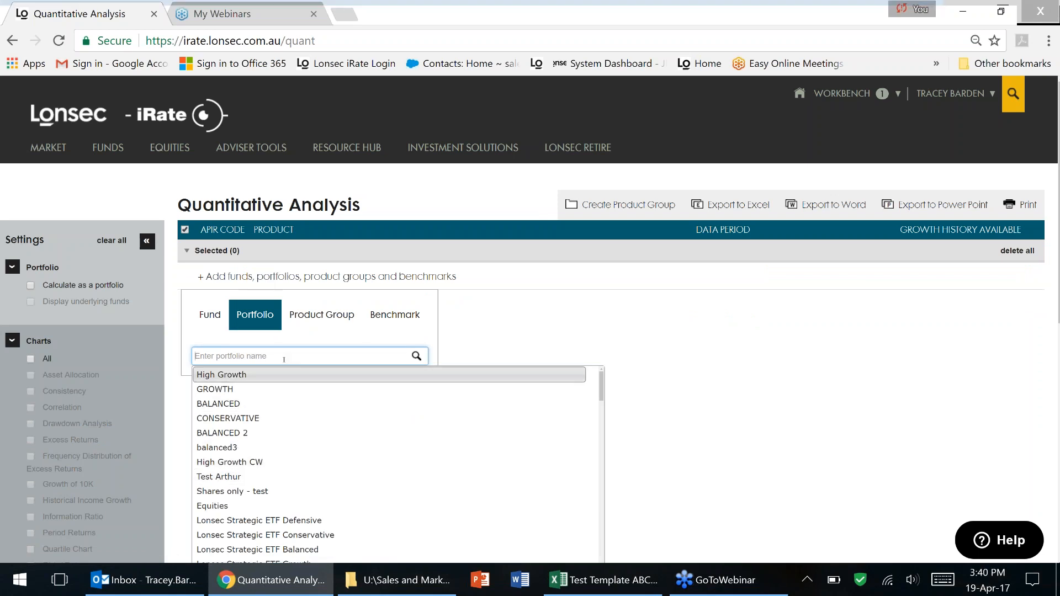
text(aid)
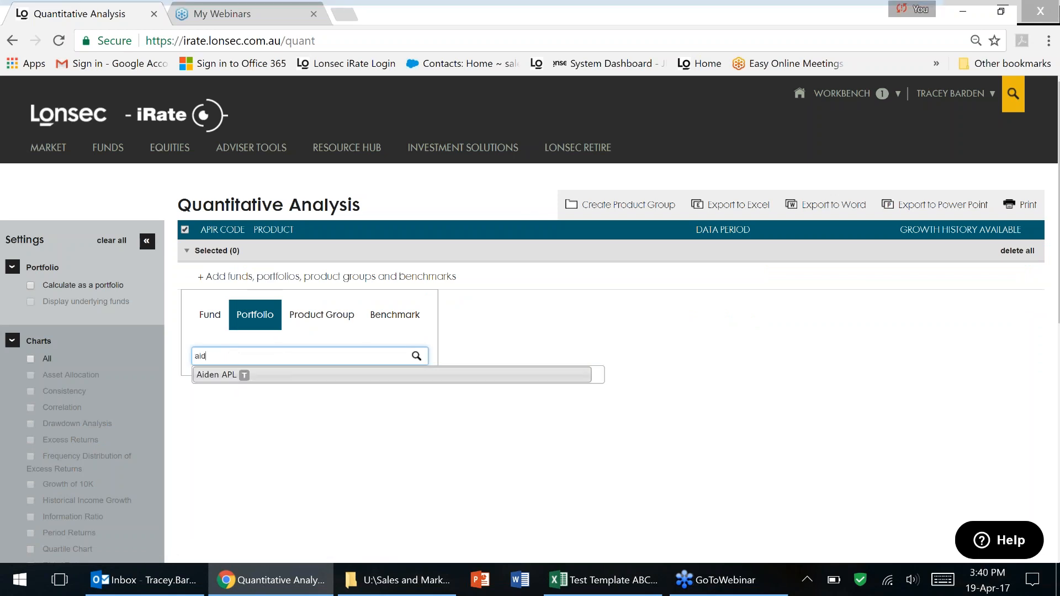
click(284, 375)
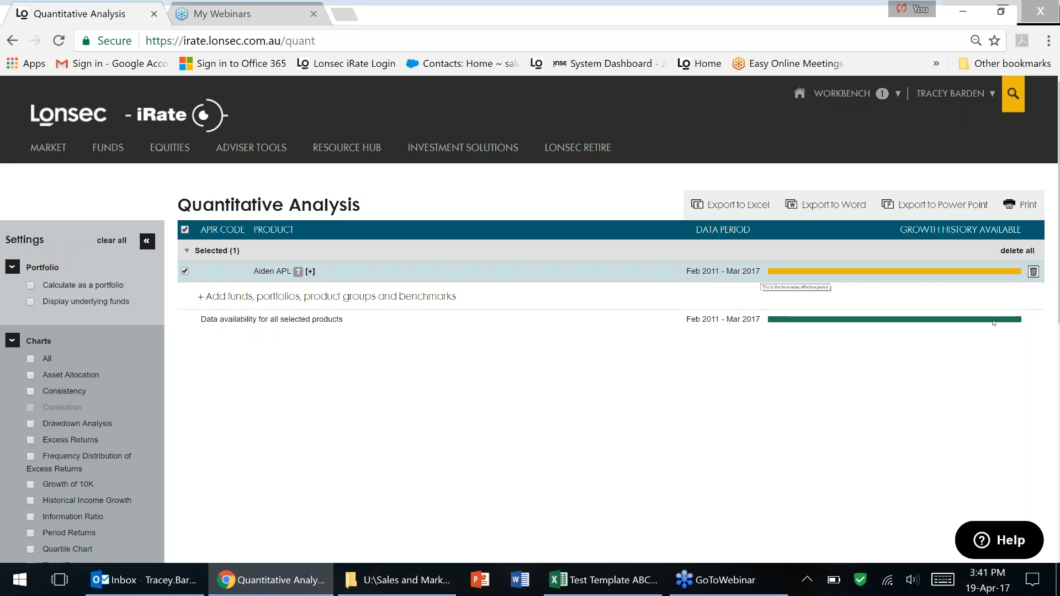
drag(1057, 285, 1057, 296)
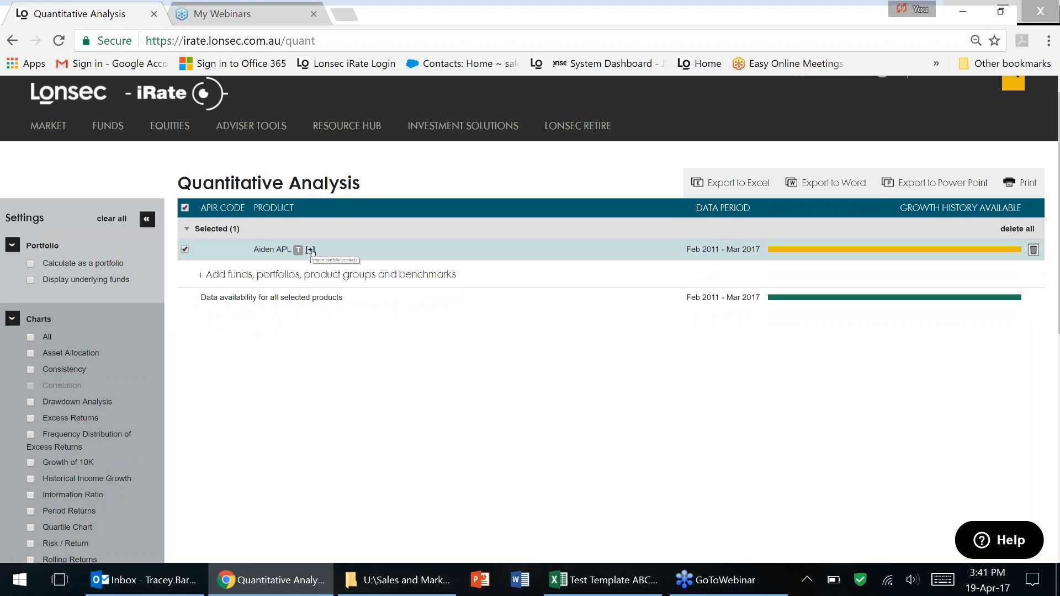
Expand the portfolio into its 11 weighted underlying funds, with data covering Dec 2009–Mar 2017.
click(311, 250)
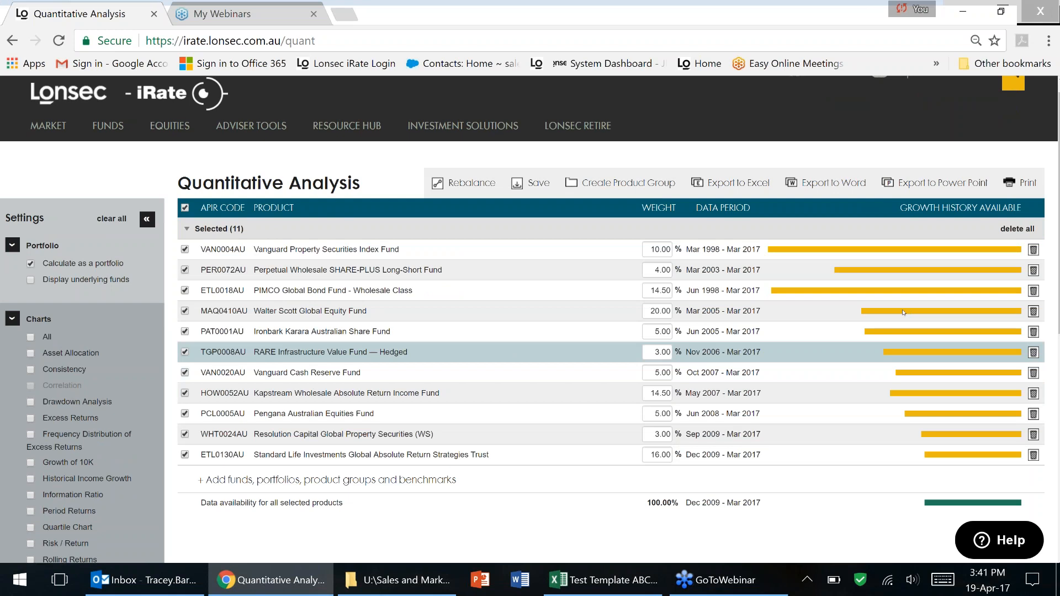
mouse_move(775, 292)
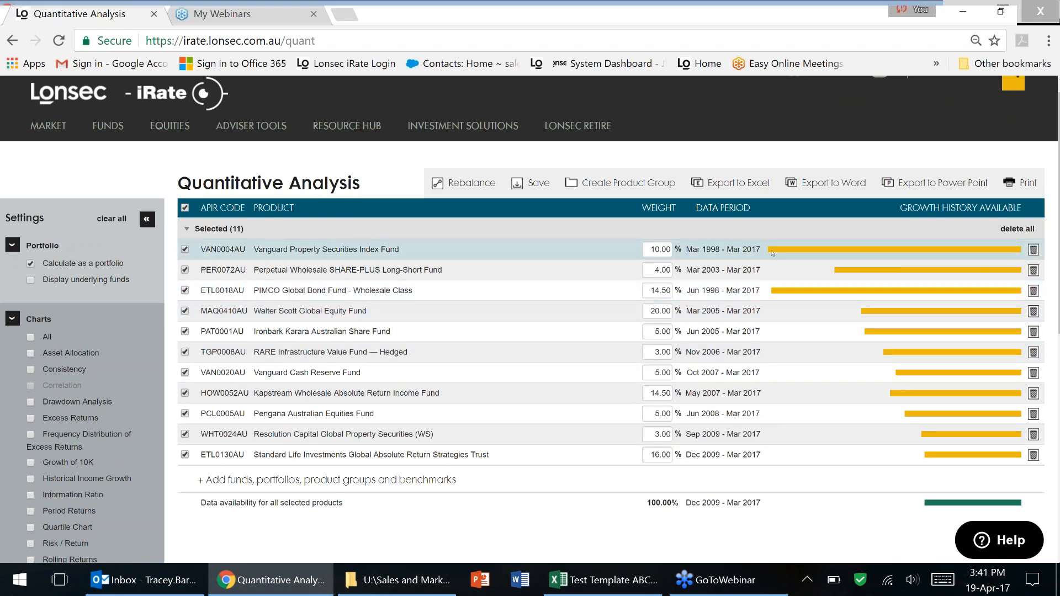
scroll(773, 293, down, 1)
scroll(932, 366, down, 2)
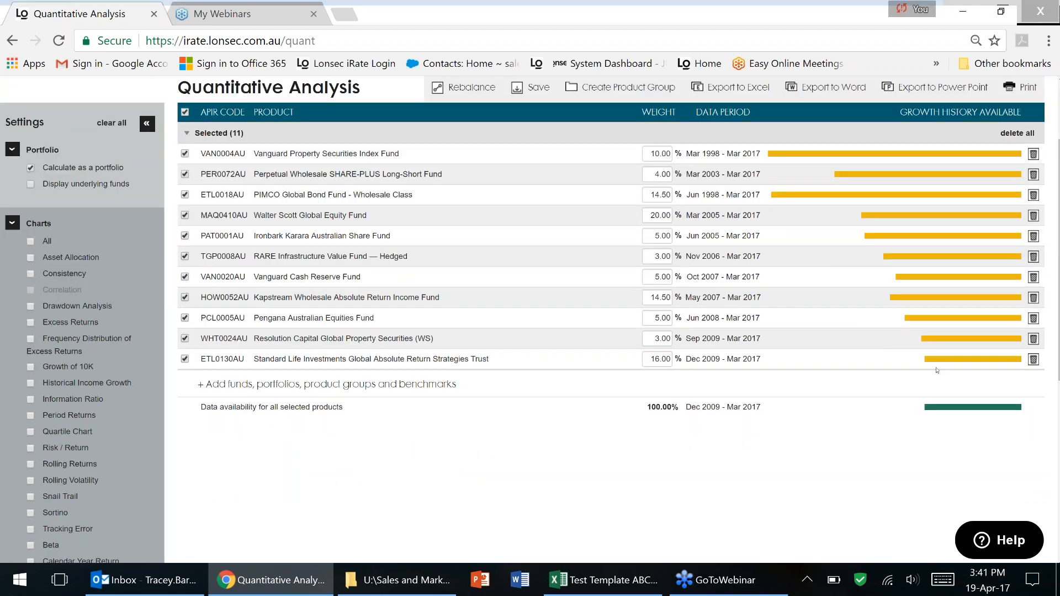
mouse_move(933, 361)
mouse_move(963, 408)
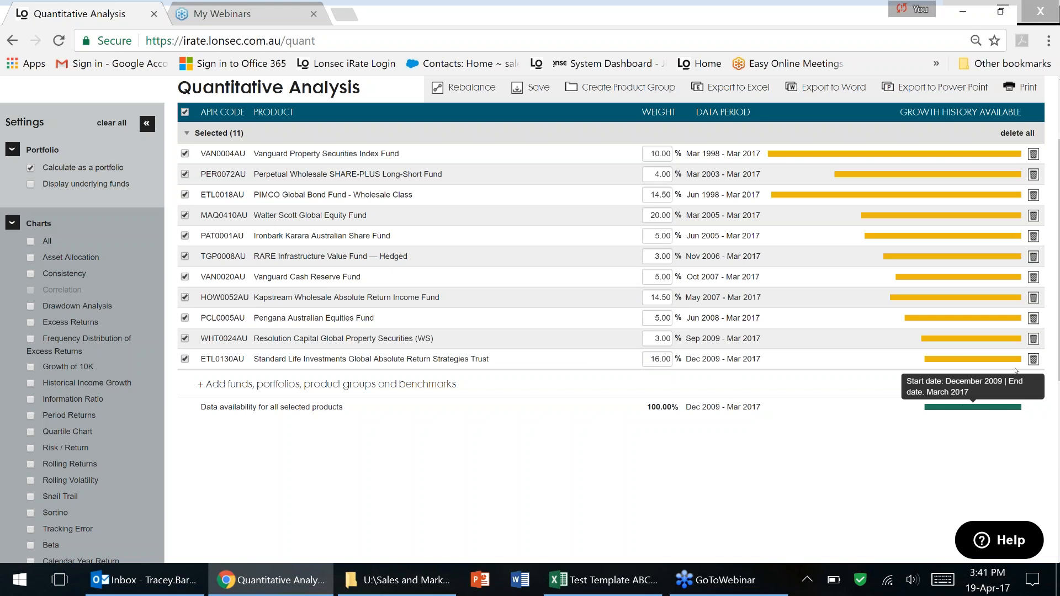
scroll(1015, 375, up, 1)
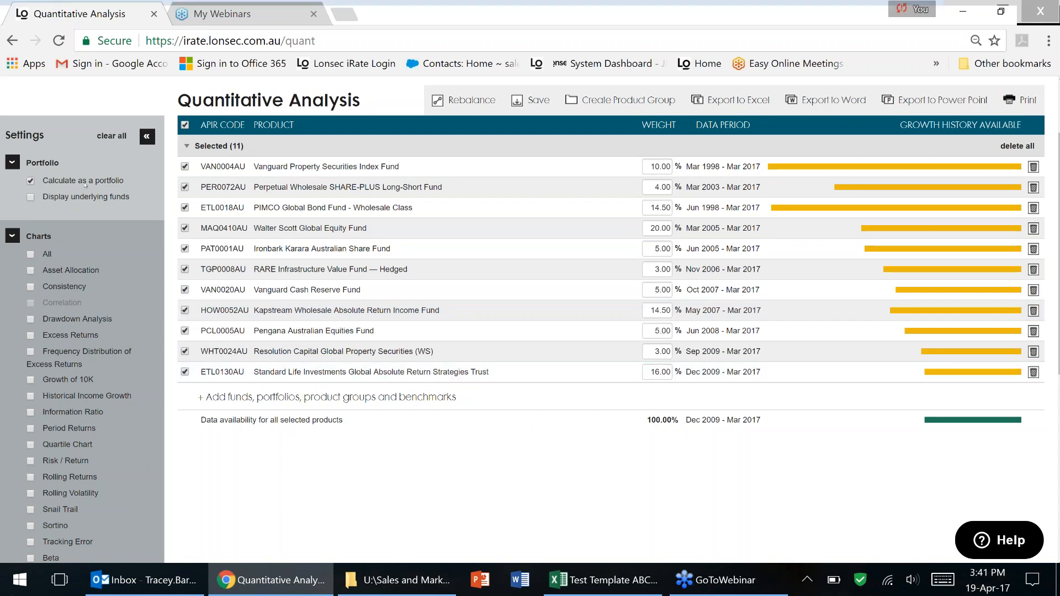
Include all charts and keep the growth history period from December 2009 to March 2017.
click(31, 255)
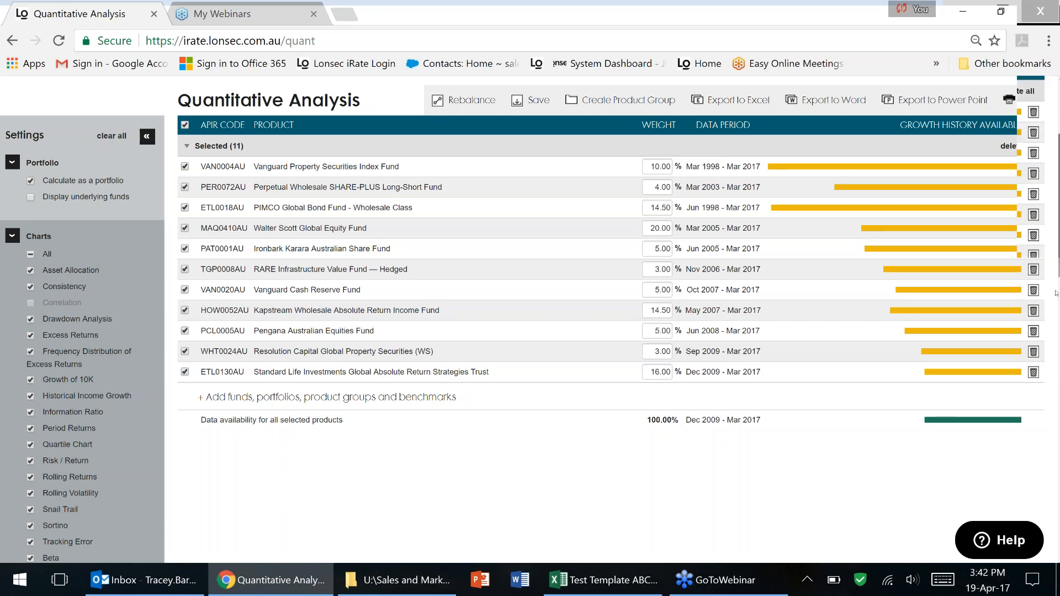
scroll(1041, 374, down, 2)
scroll(1041, 373, down, 6)
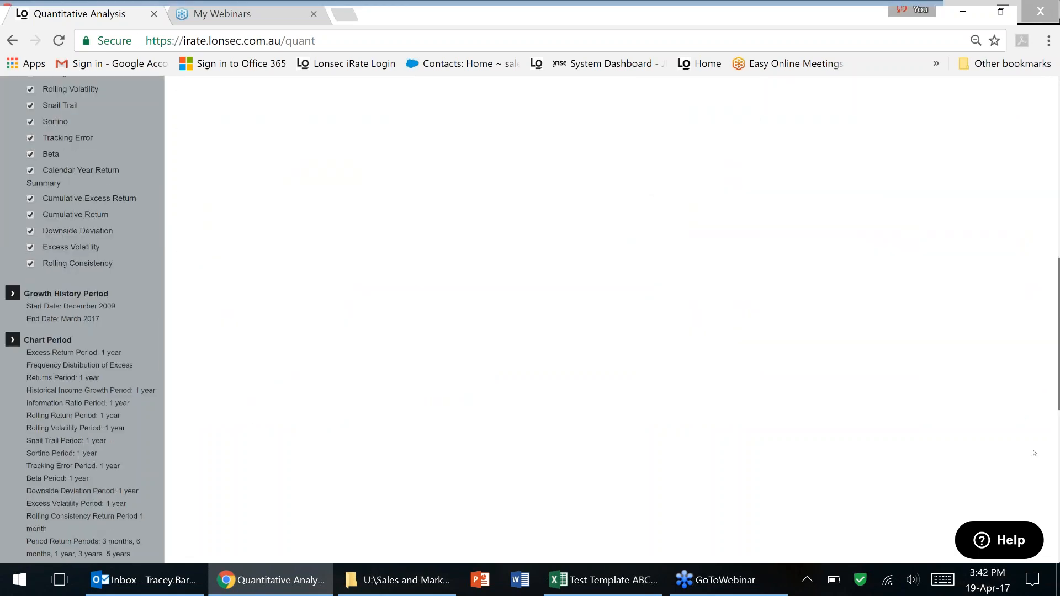
click(81, 157)
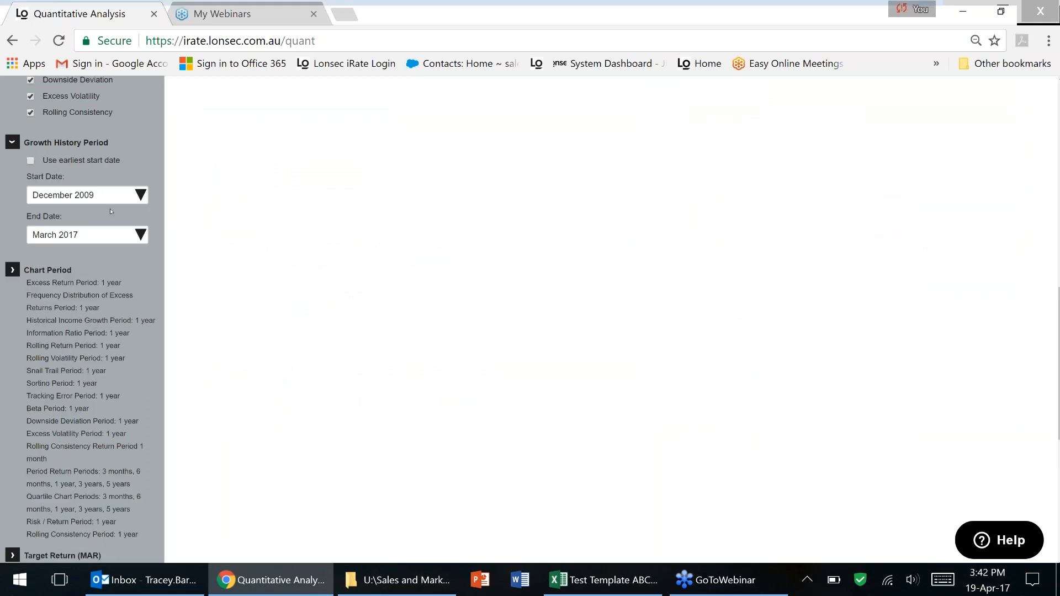
click(105, 198)
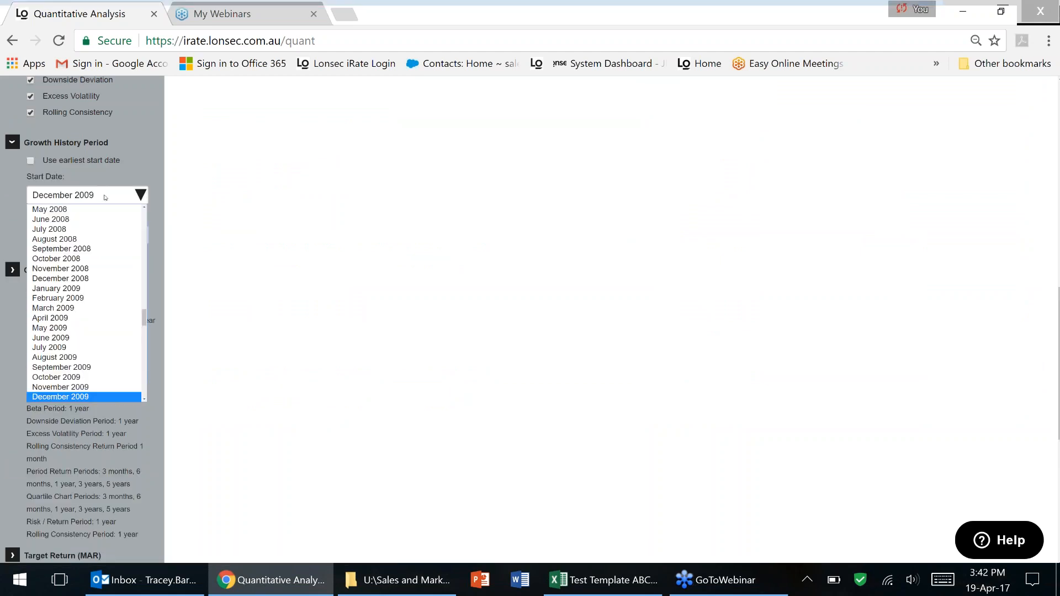
click(105, 197)
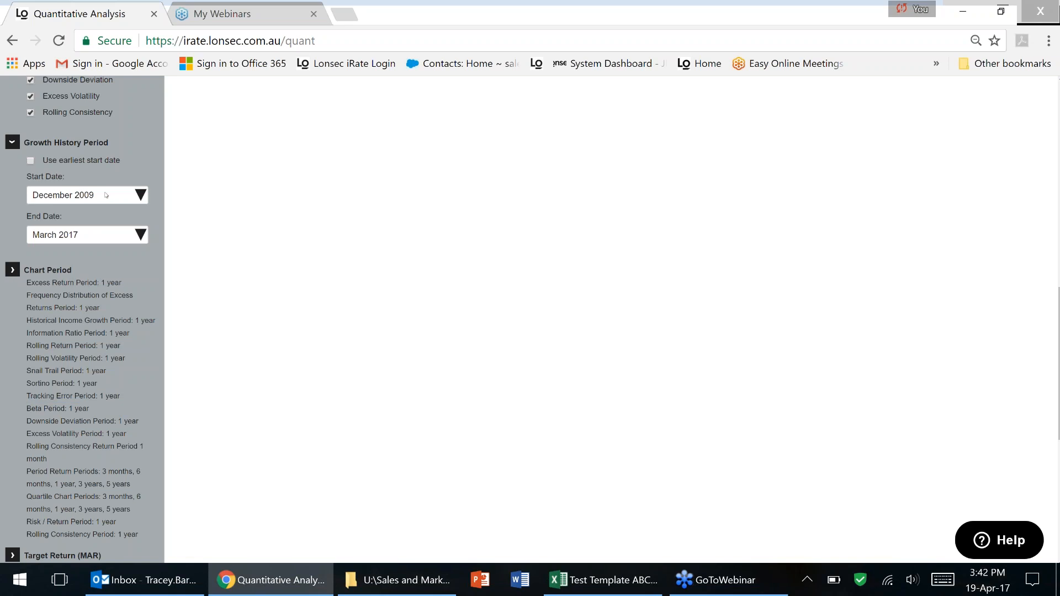
click(100, 241)
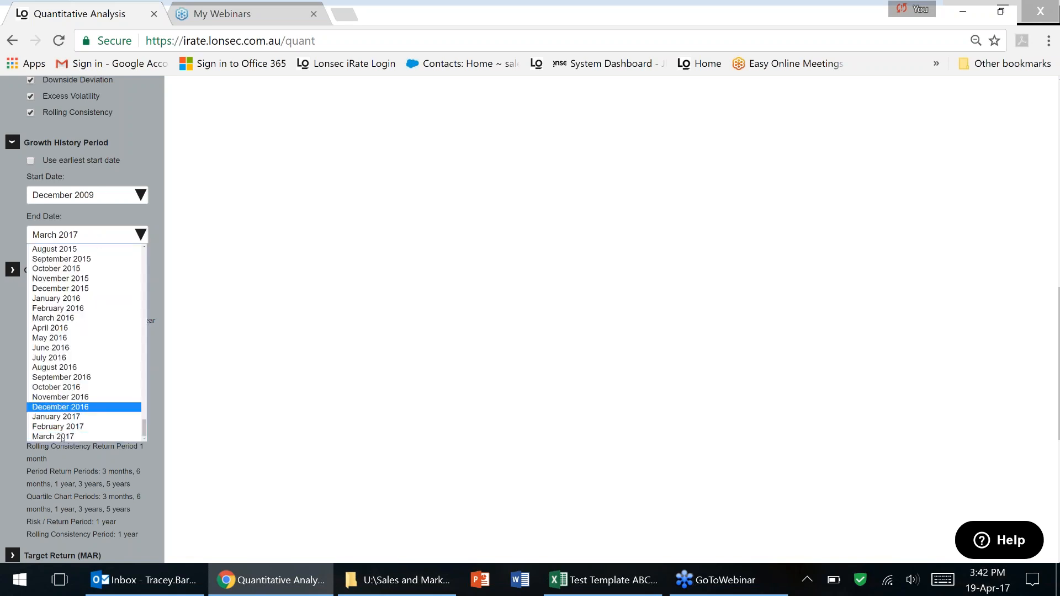
click(122, 234)
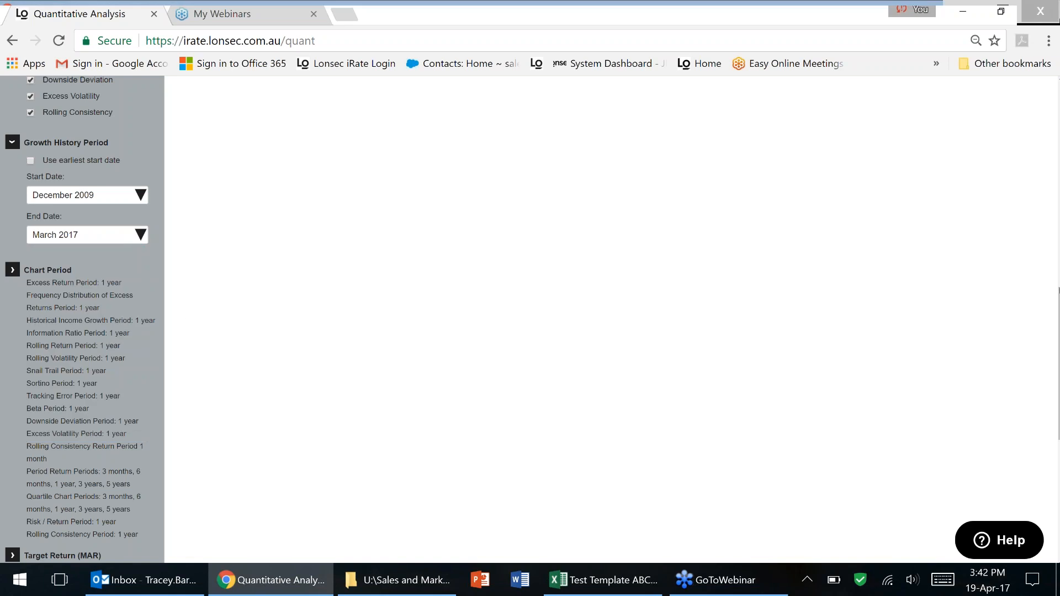
Keep FE UT PG Multi-Asset Balanced Index as the benchmark.
scroll(297, 167, down, 3)
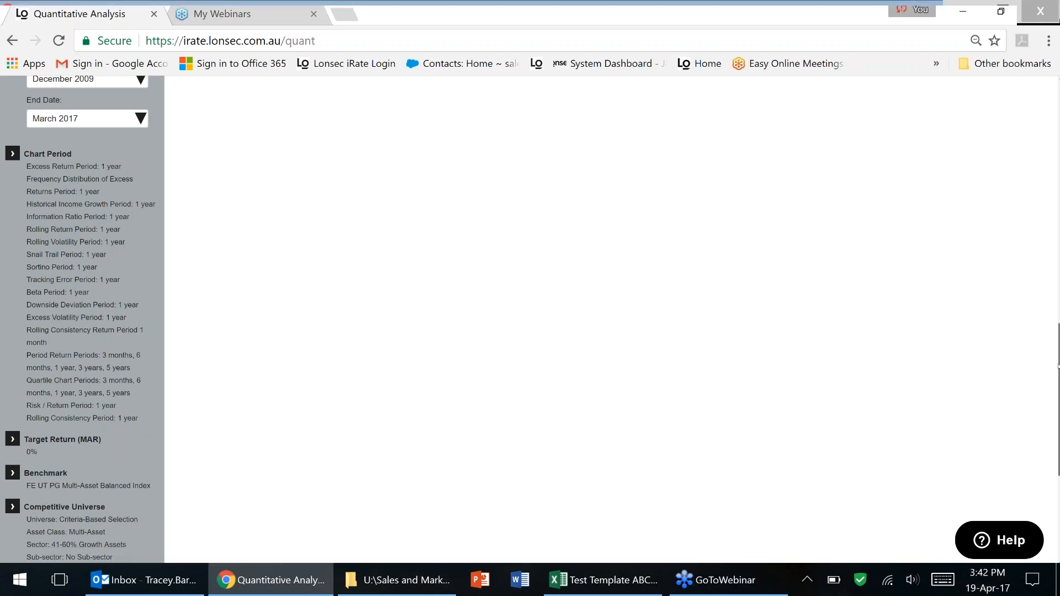
scroll(195, 416, down, 3)
click(111, 393)
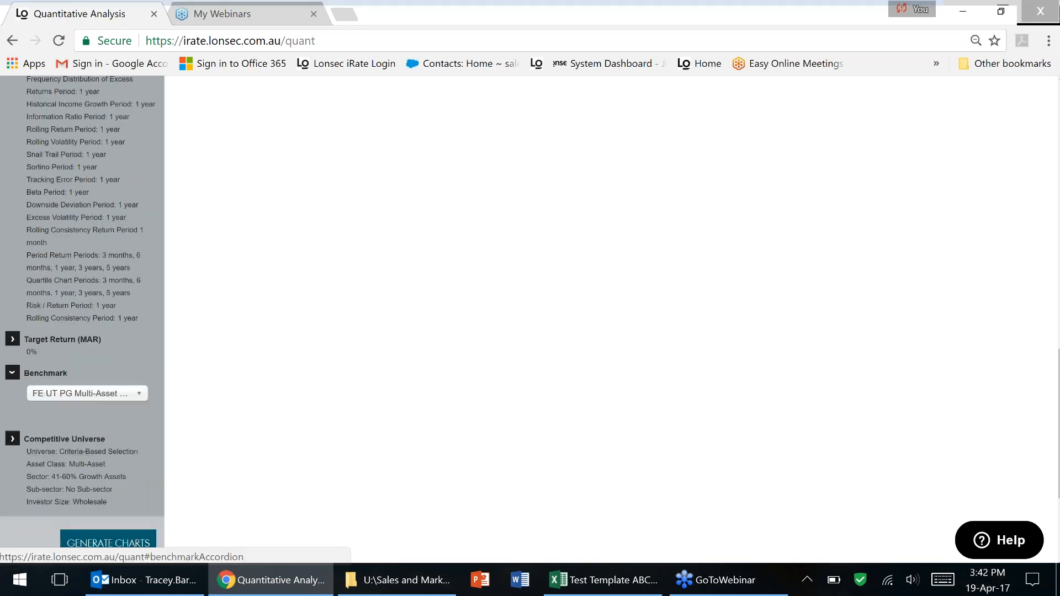
click(110, 395)
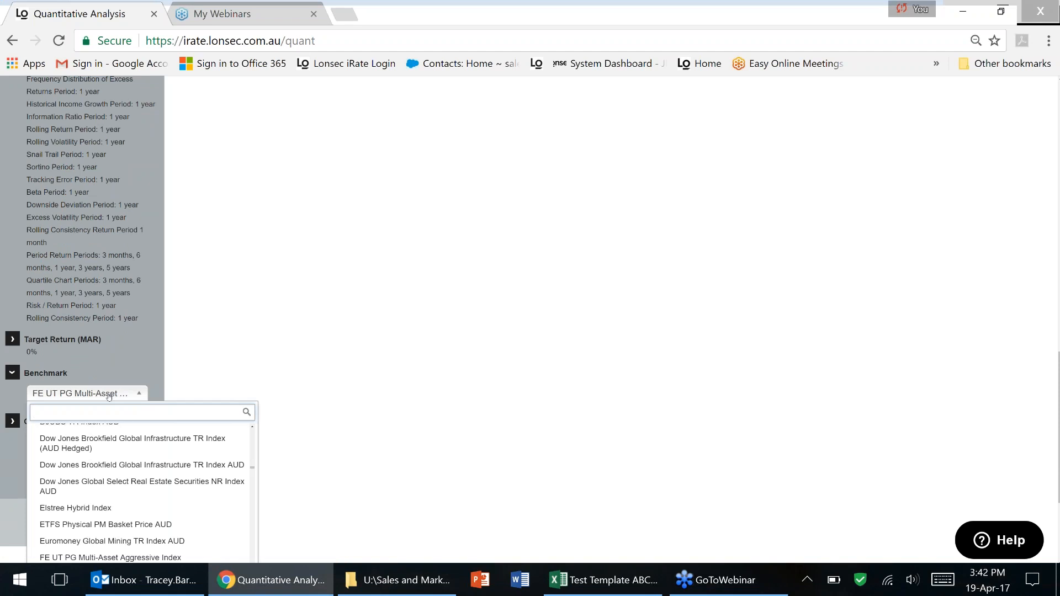
click(108, 395)
click(90, 398)
click(95, 395)
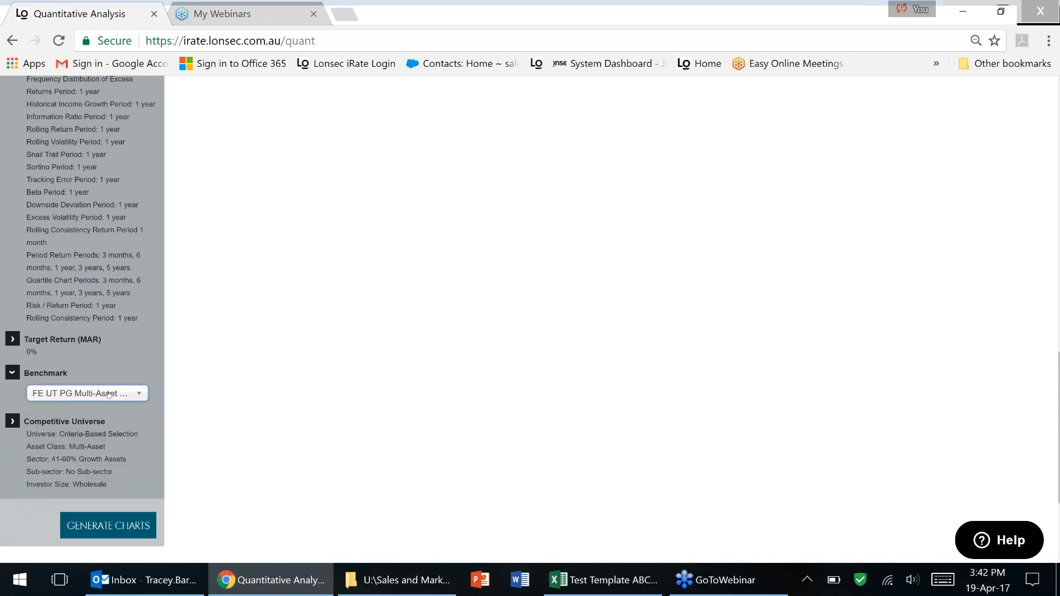
click(139, 394)
scroll(182, 444, up, 15)
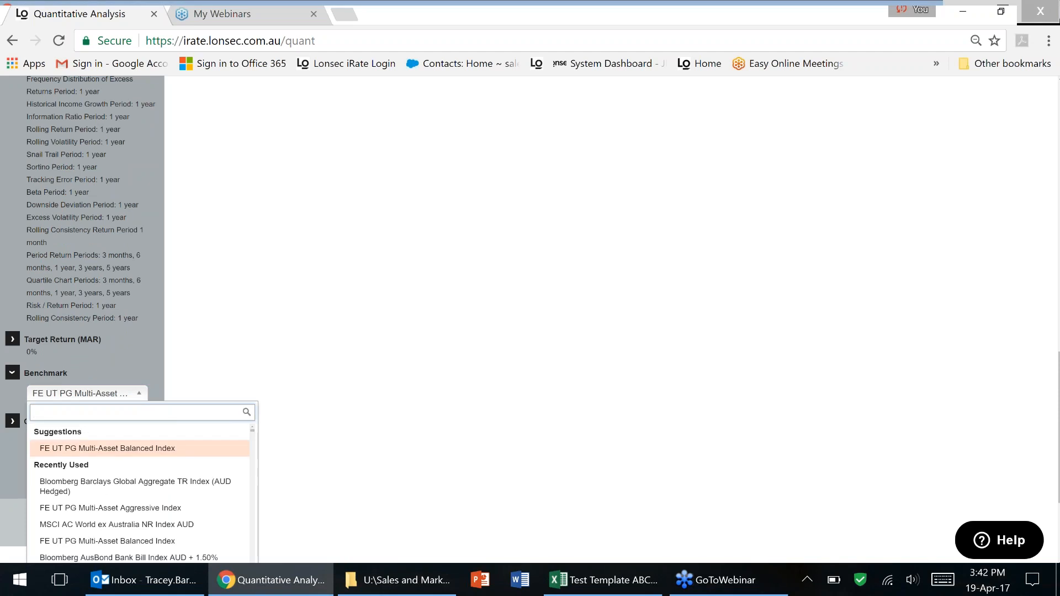
click(145, 449)
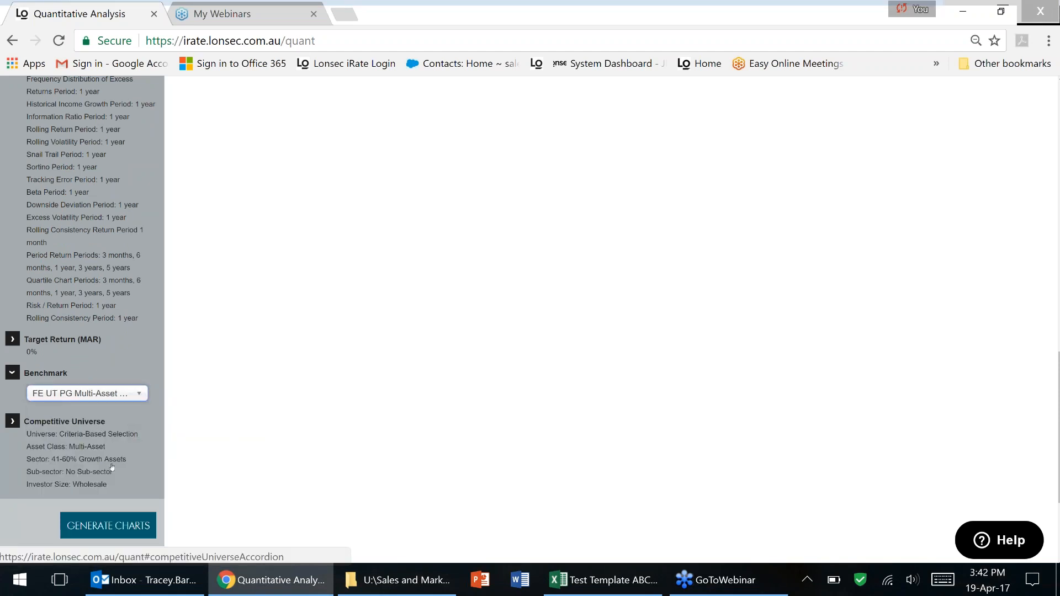
Generate the portfolio charts and enlarge Growth of $10,000 (Portfolio ~$18,400 vs benchmark ~$14,900).
click(133, 526)
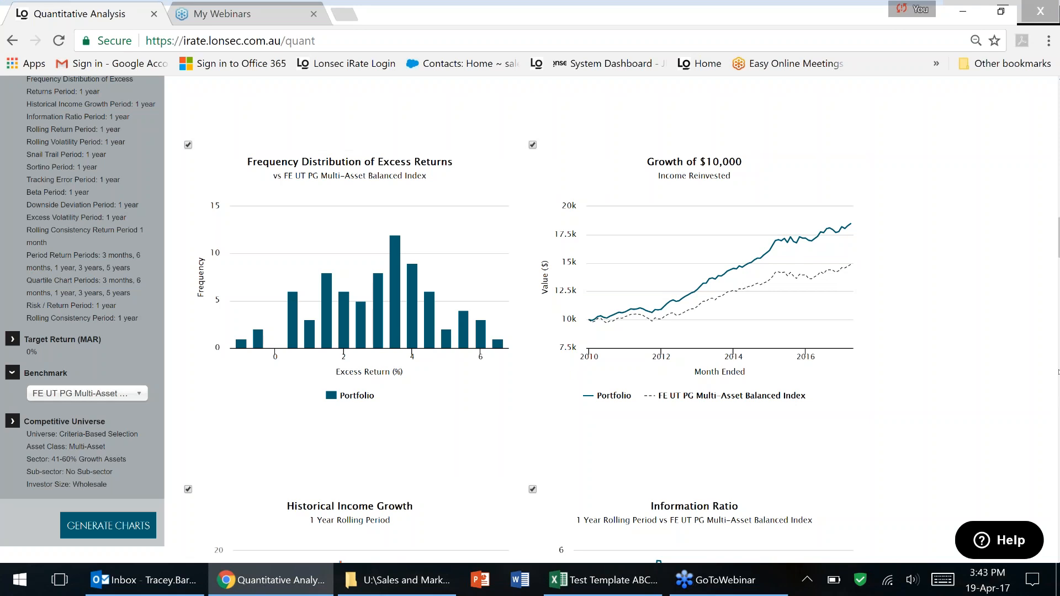
click(1059, 372)
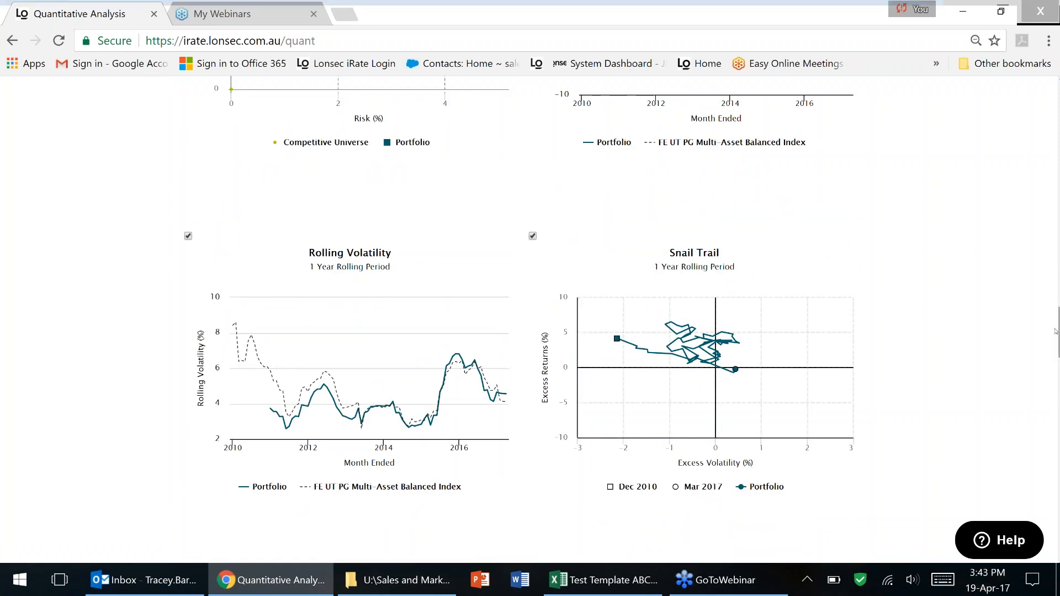
drag(1059, 341, 1059, 160)
scroll(657, 365, down, 11)
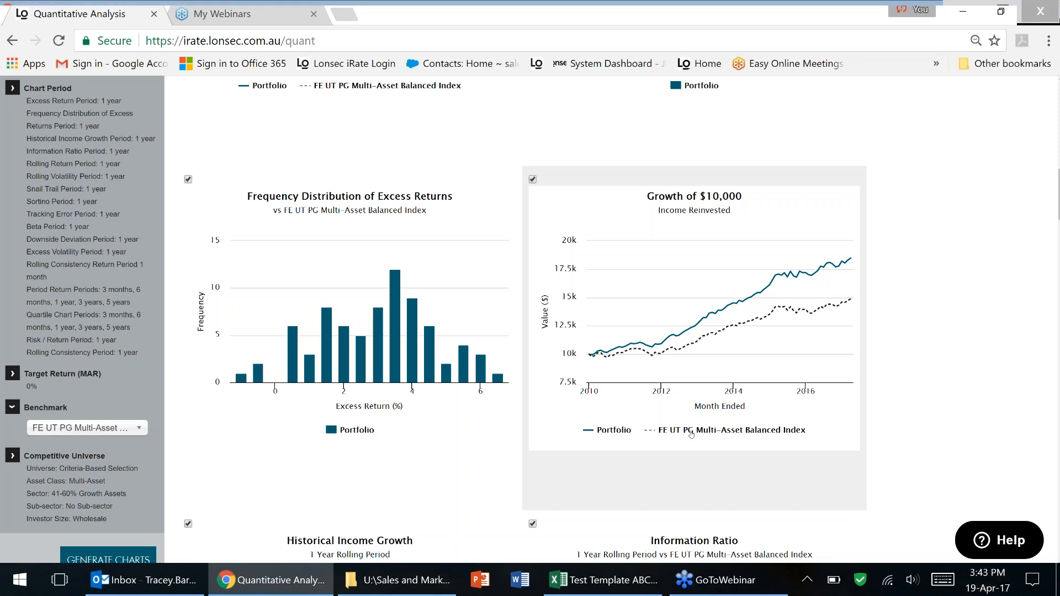
click(692, 349)
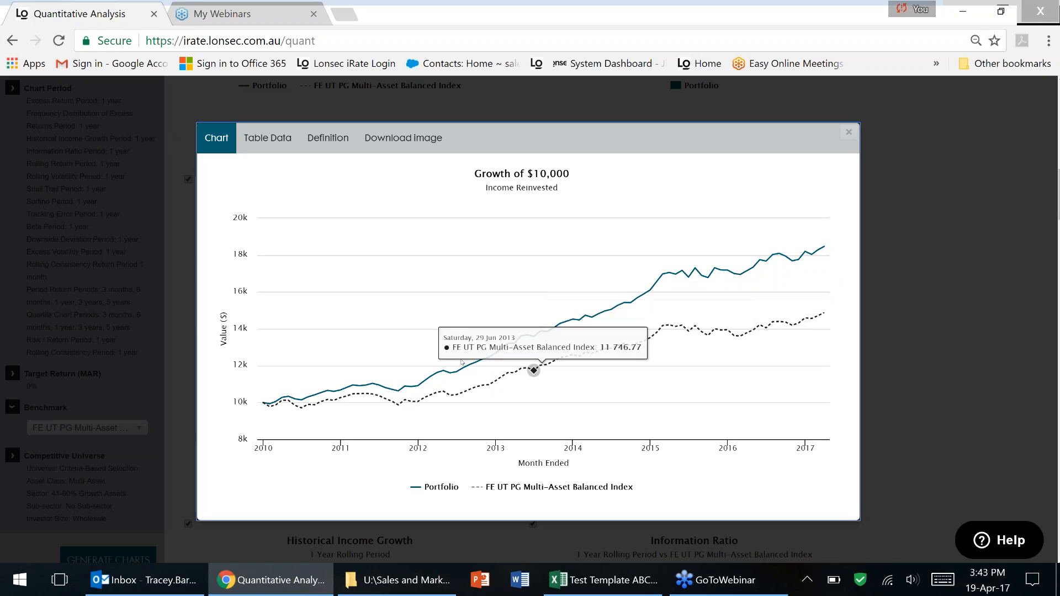
Check the Growth of $10,000 table data and definition, then close the enlarged view.
click(272, 140)
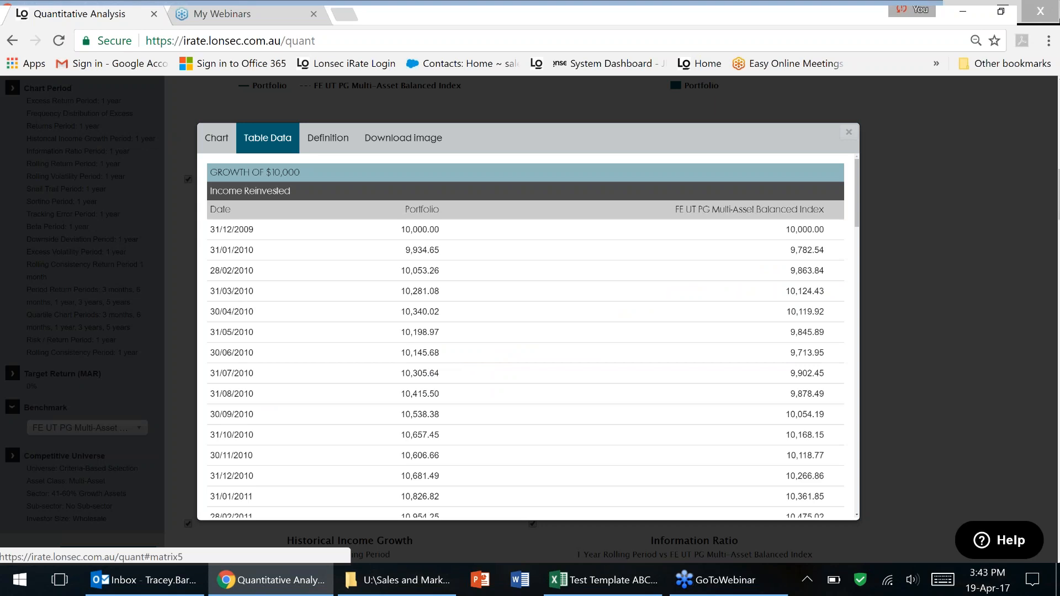
click(328, 138)
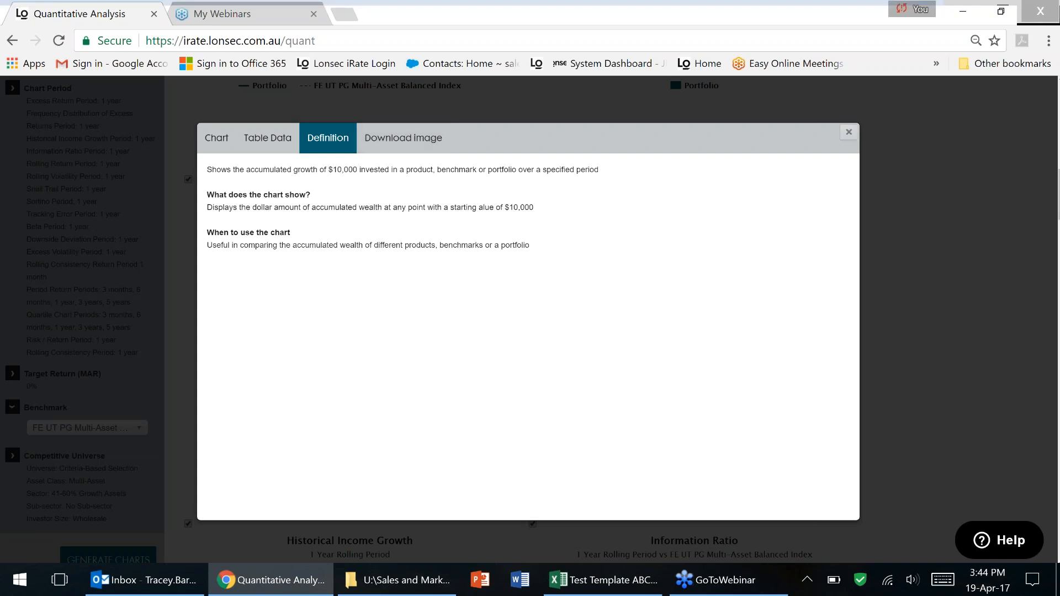
click(849, 133)
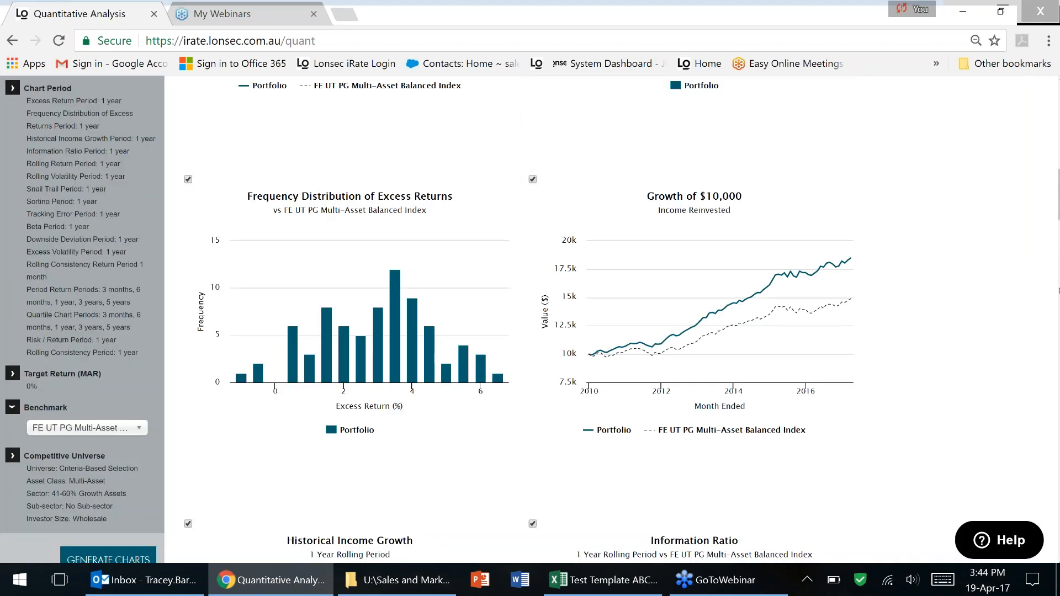
scroll(964, 326, down, 15)
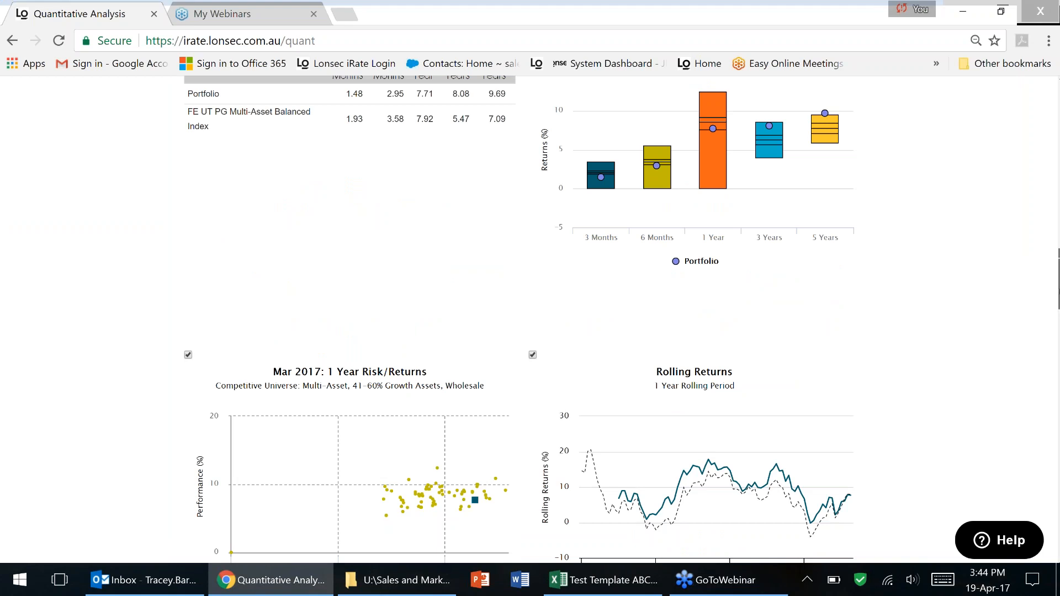
scroll(529, 320, up, 3)
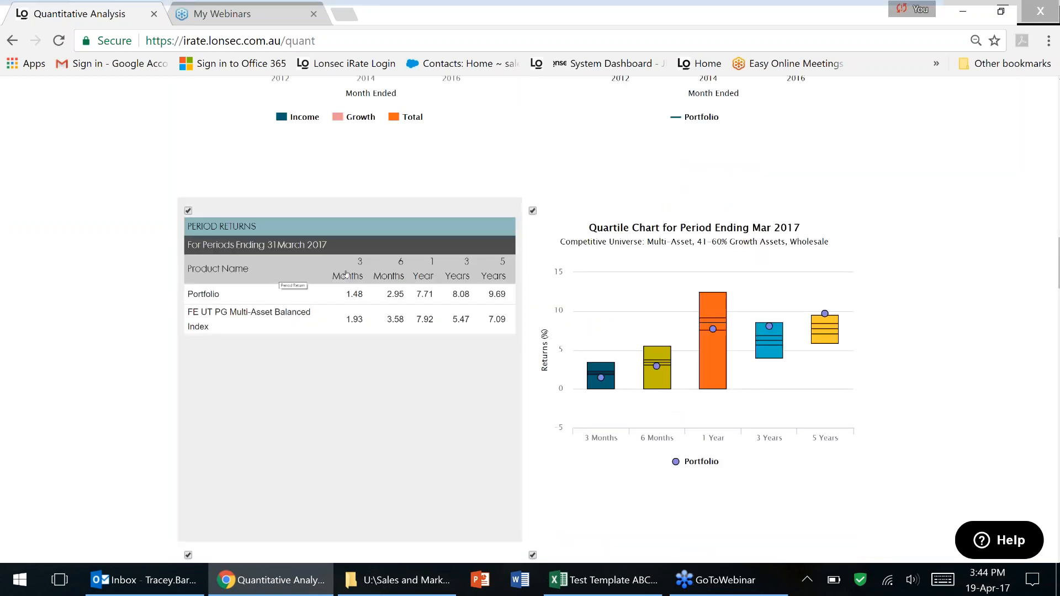
click(359, 297)
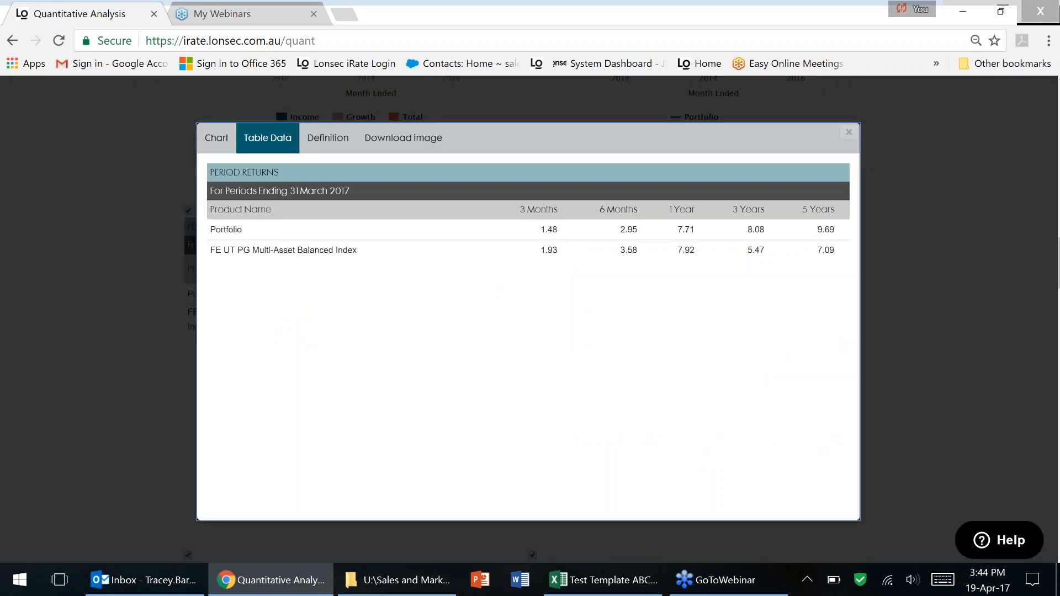
click(216, 138)
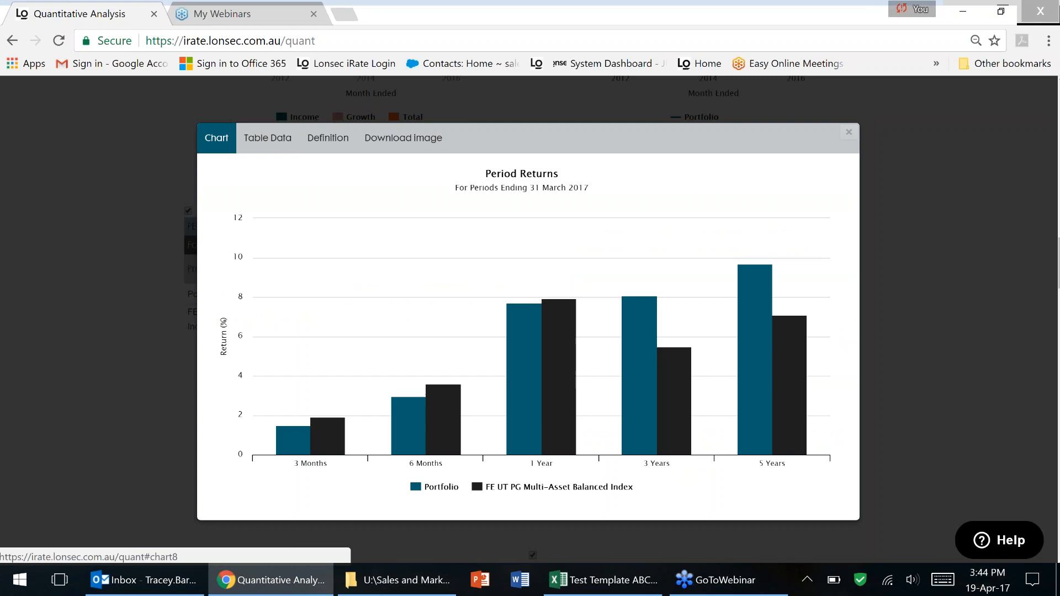
click(268, 138)
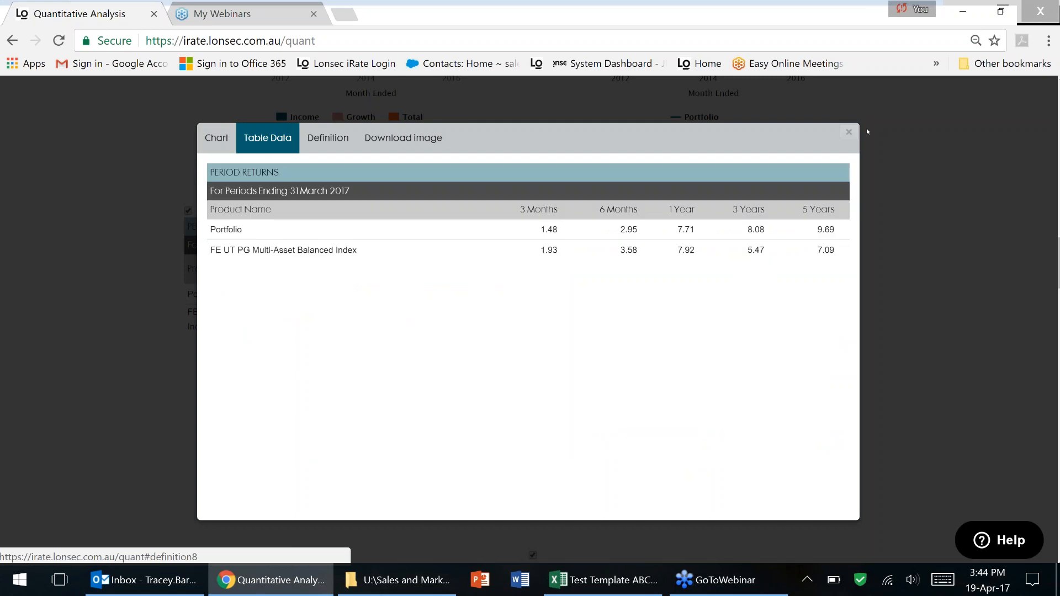
click(850, 132)
scroll(530, 321, up, 3)
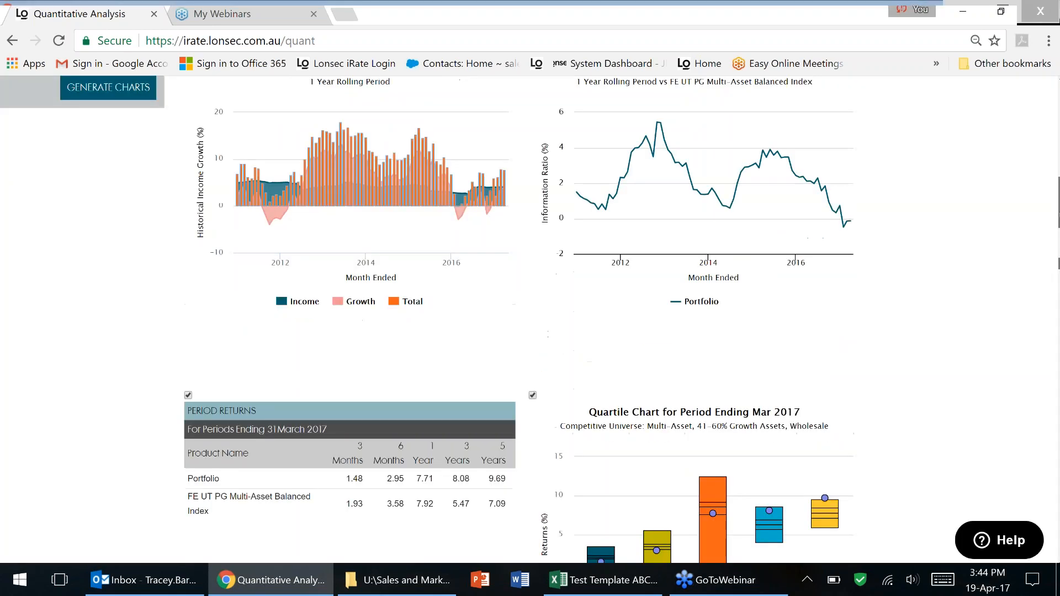
scroll(44, 288, up, 15)
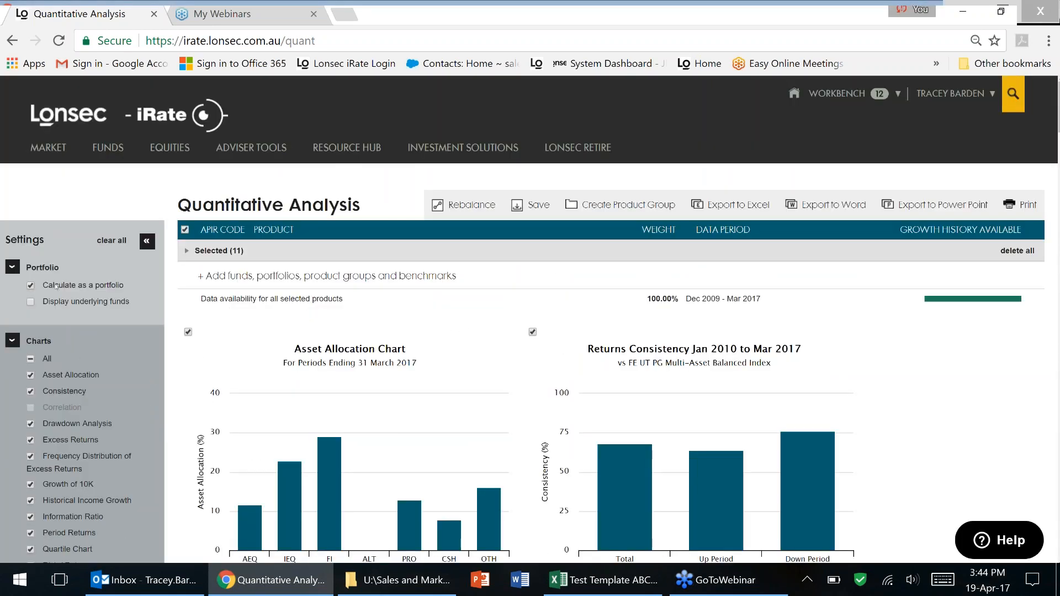
Regenerate the charts so funds like Vanguard Property Securities Index Fund appear beside the Portfolio.
click(30, 285)
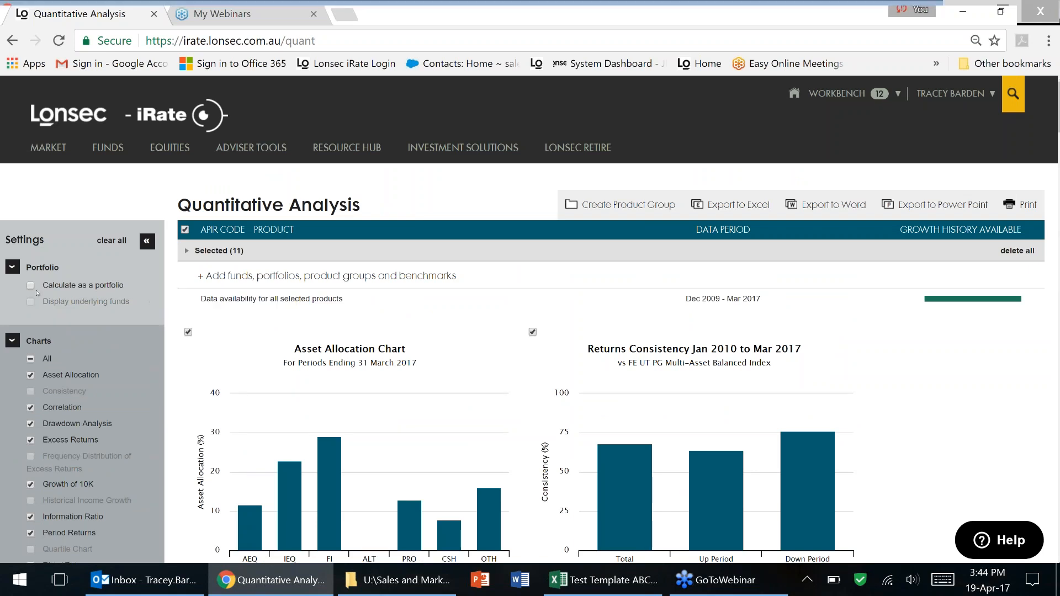
click(30, 285)
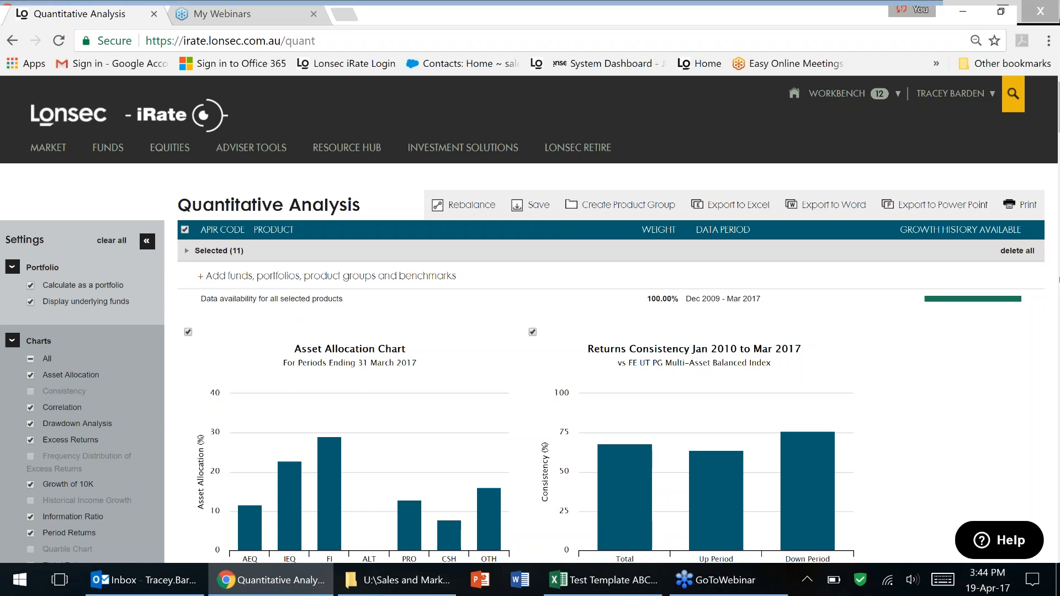
scroll(1027, 422, down, 8)
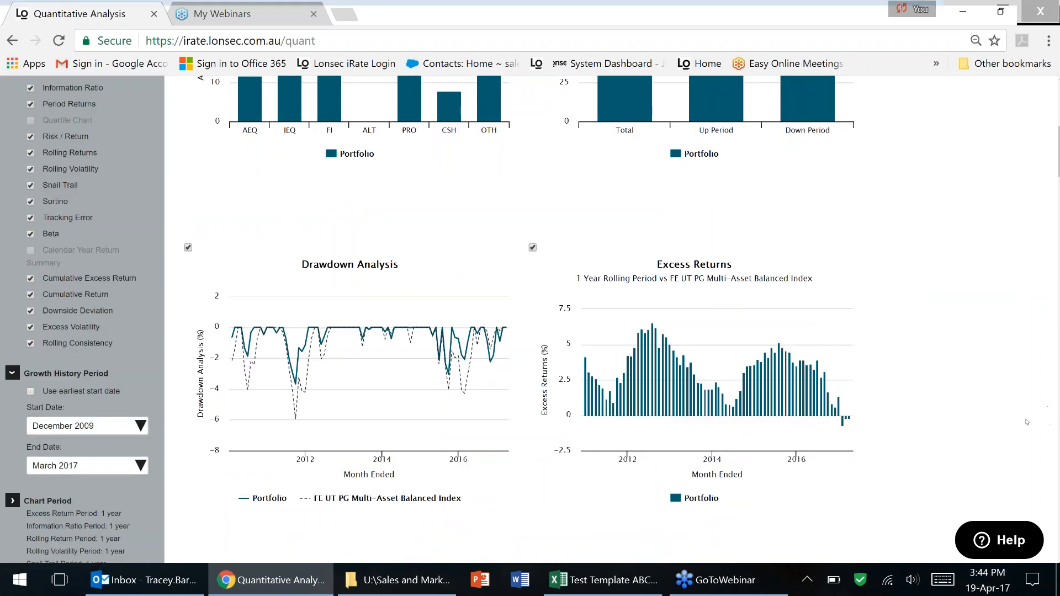
scroll(530, 320, down, 2)
scroll(1058, 338, down, 15)
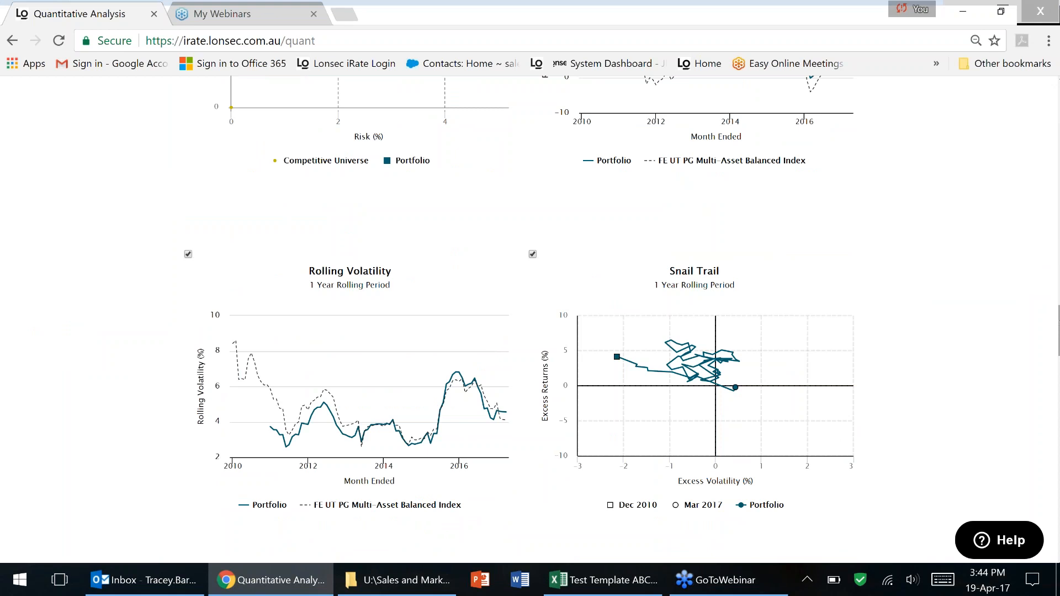
scroll(1056, 294, up, 2)
drag(1056, 294, 1047, 198)
click(118, 272)
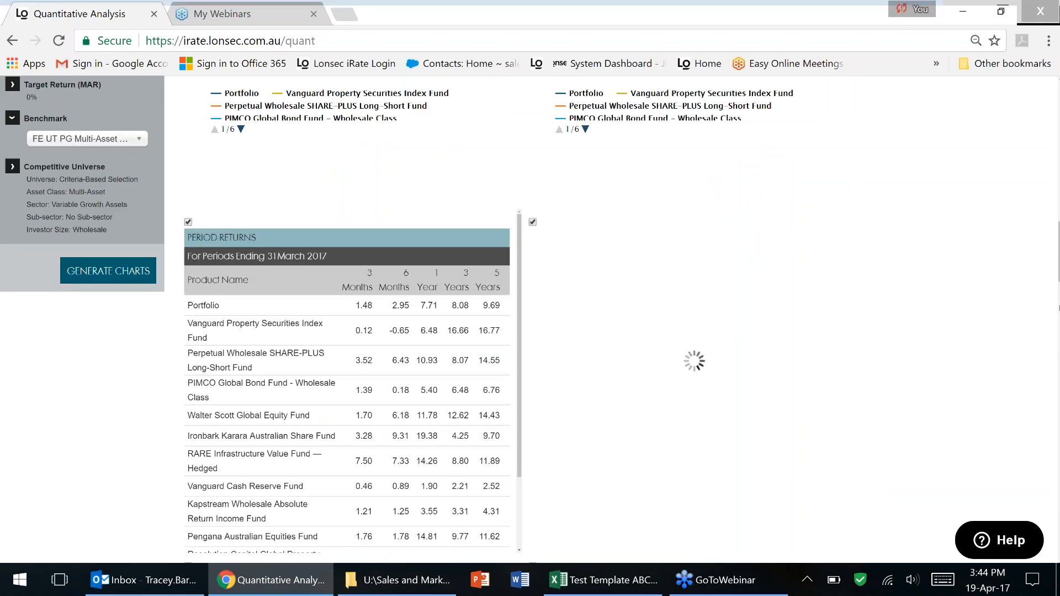
mouse_move(1058, 224)
mouse_down()
mouse_move(1058, 270)
mouse_move(1059, 187)
mouse_move(1059, 211)
mouse_up()
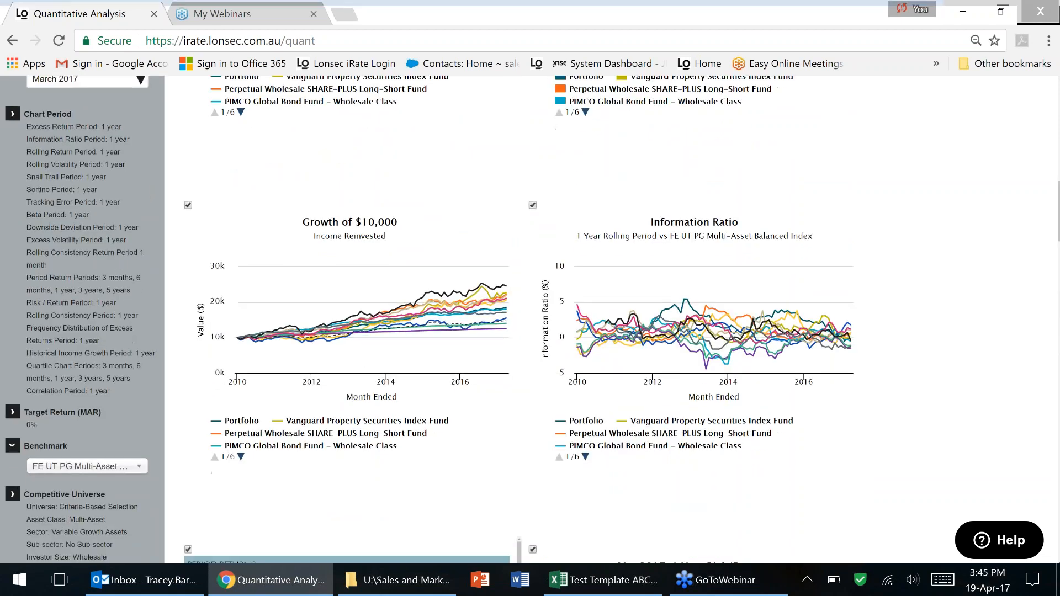
click(354, 332)
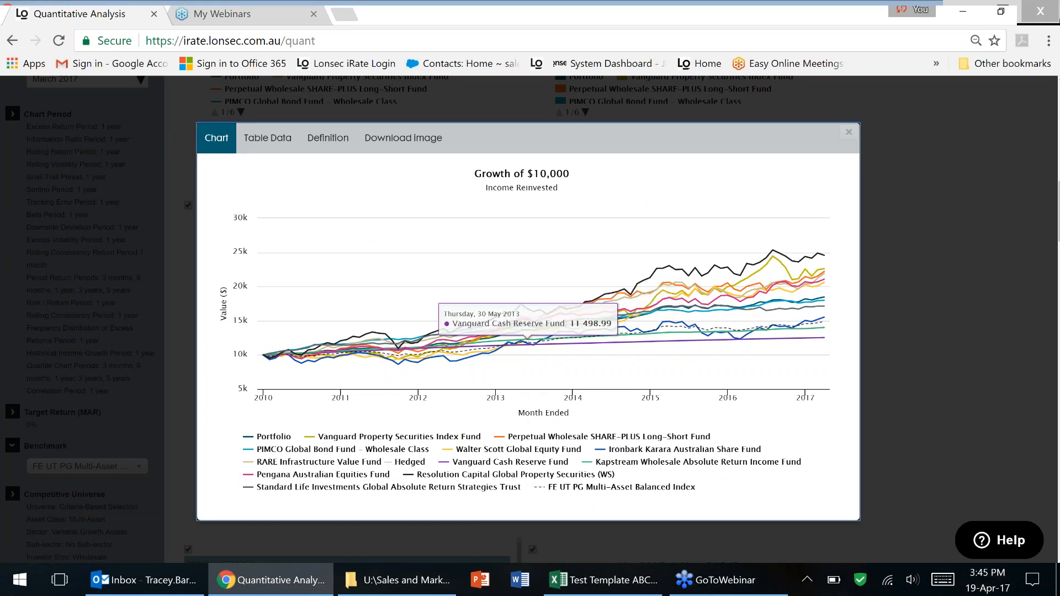
click(524, 437)
click(506, 463)
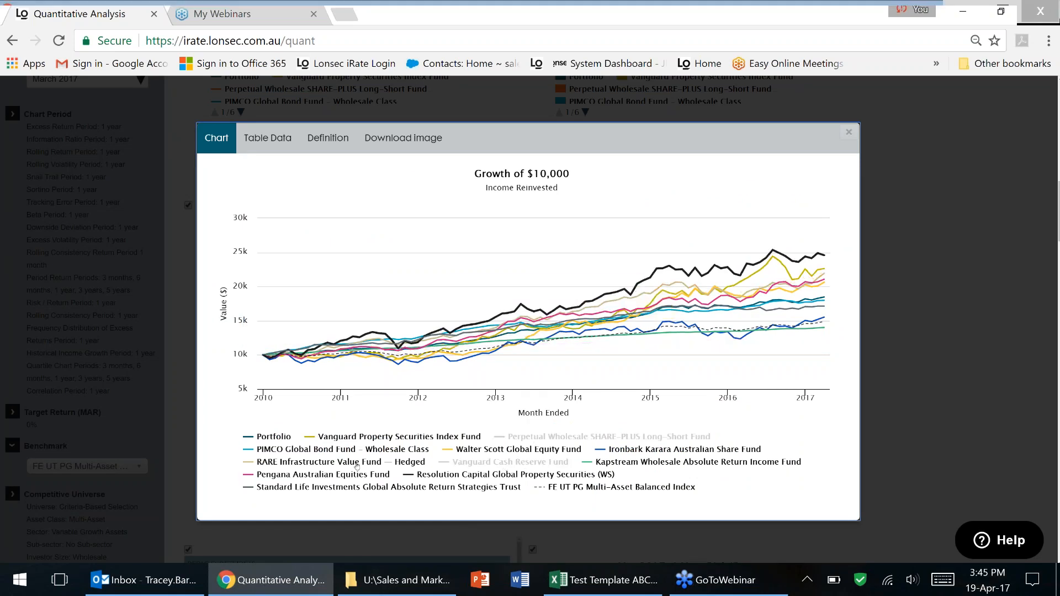
click(436, 475)
click(348, 475)
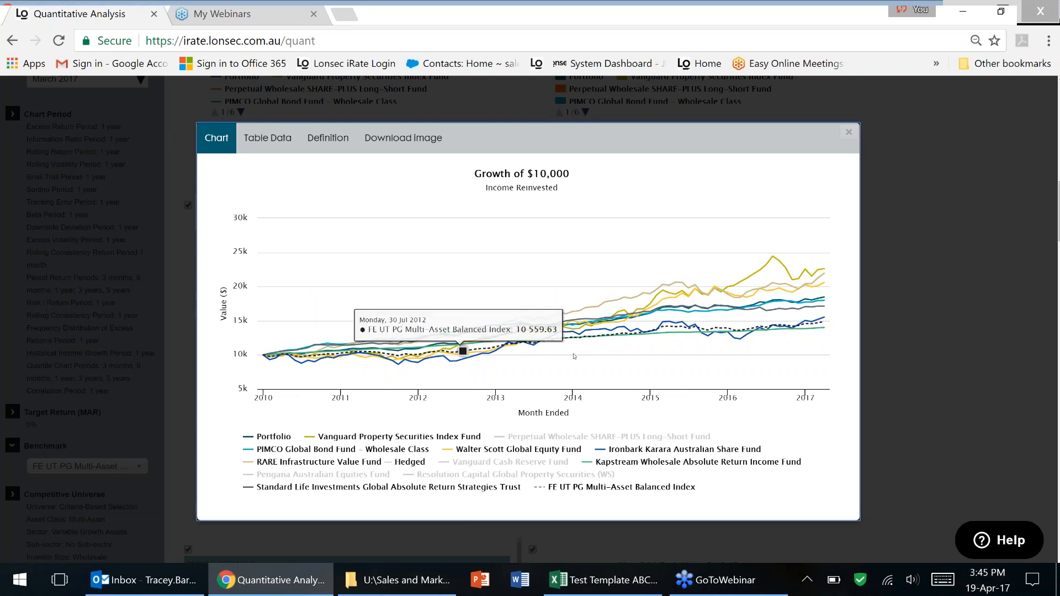
click(268, 147)
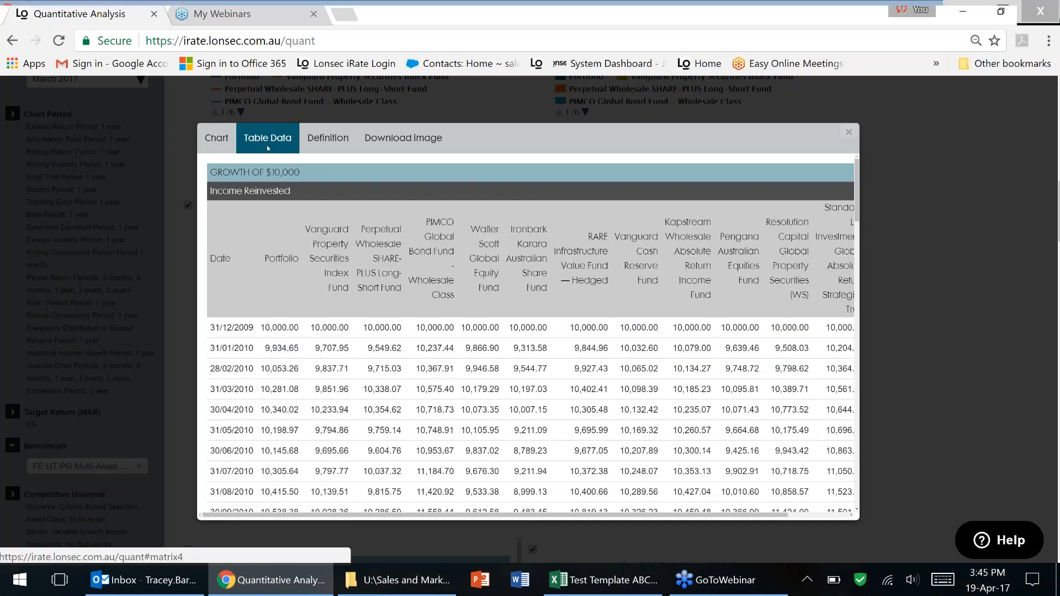
click(217, 139)
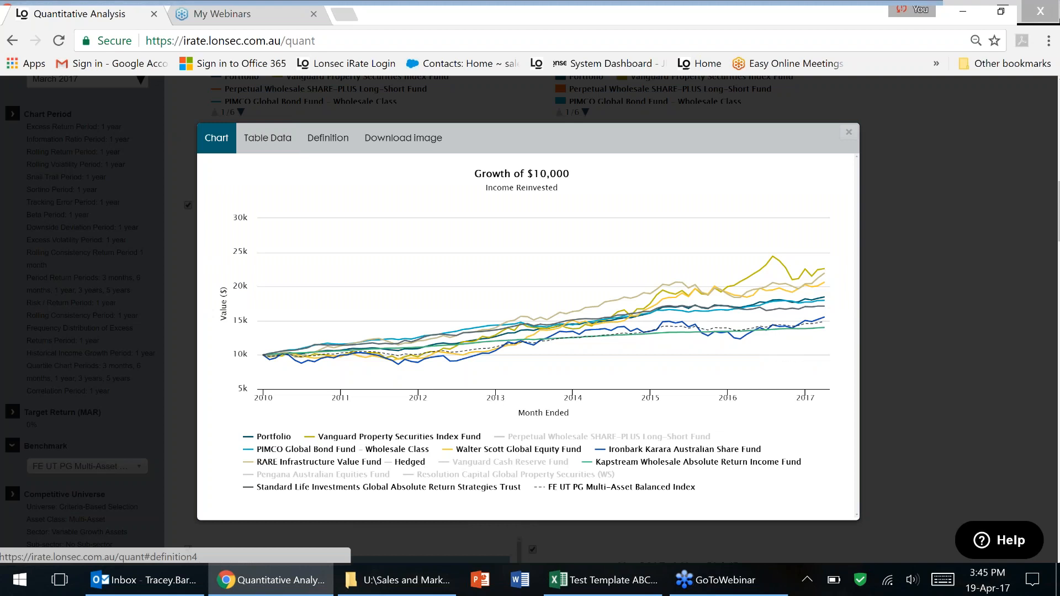
click(849, 133)
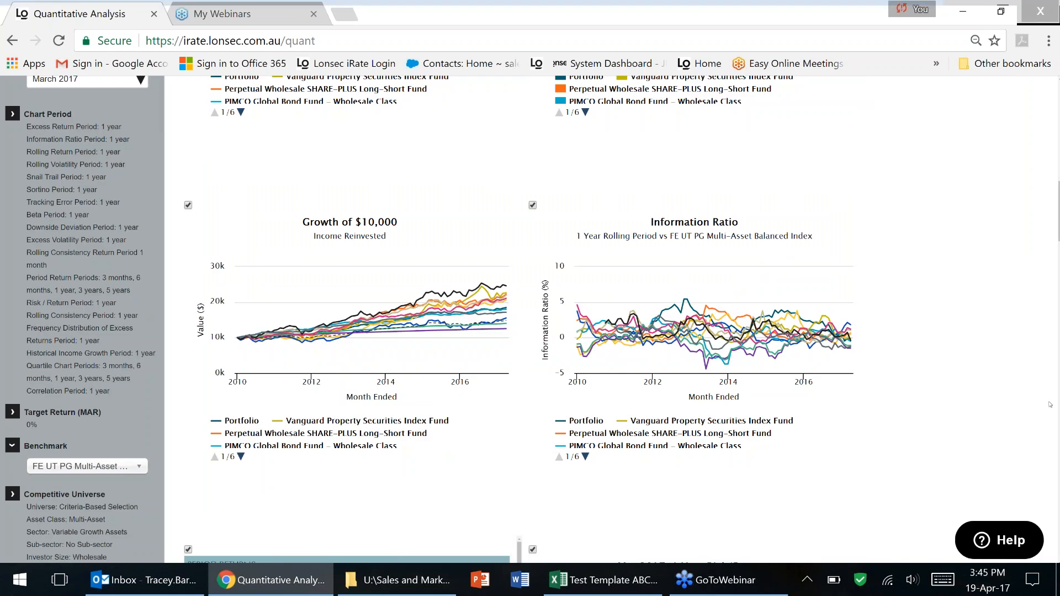
scroll(1059, 332, down, 8)
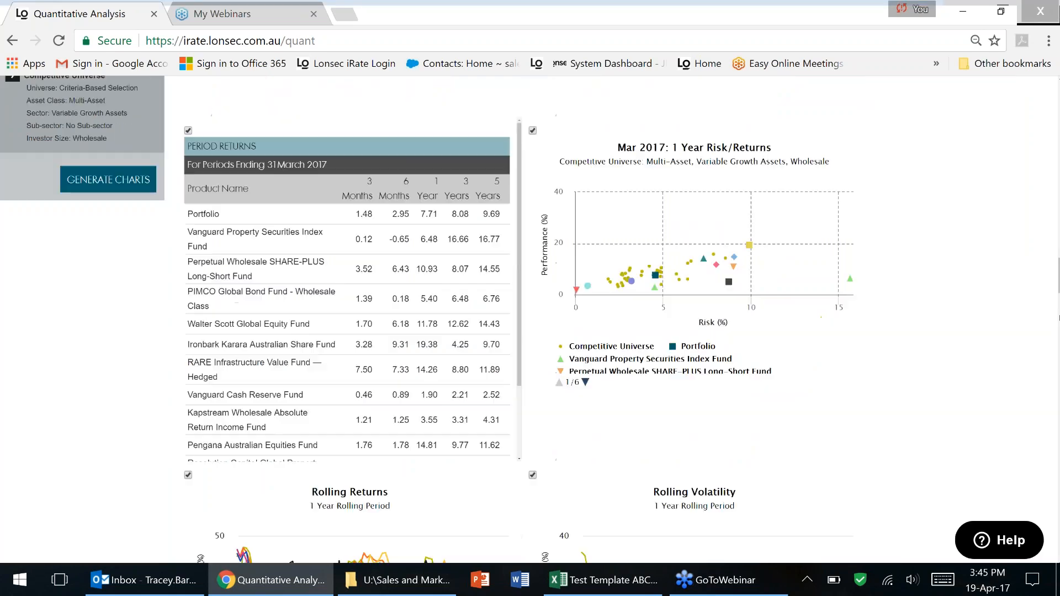
scroll(1058, 319, down, 8)
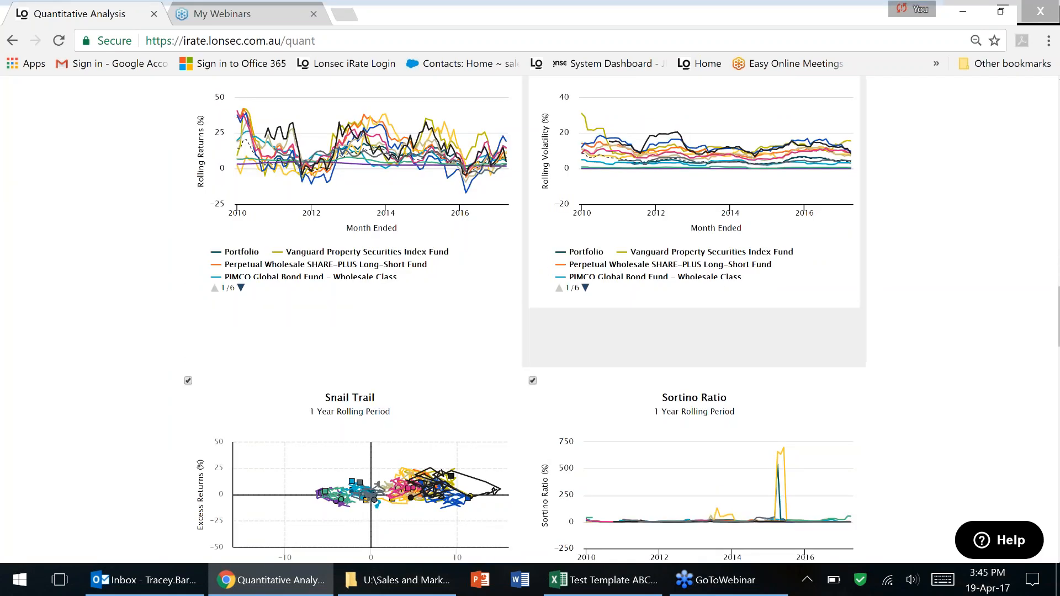
scroll(1058, 318, up, 8)
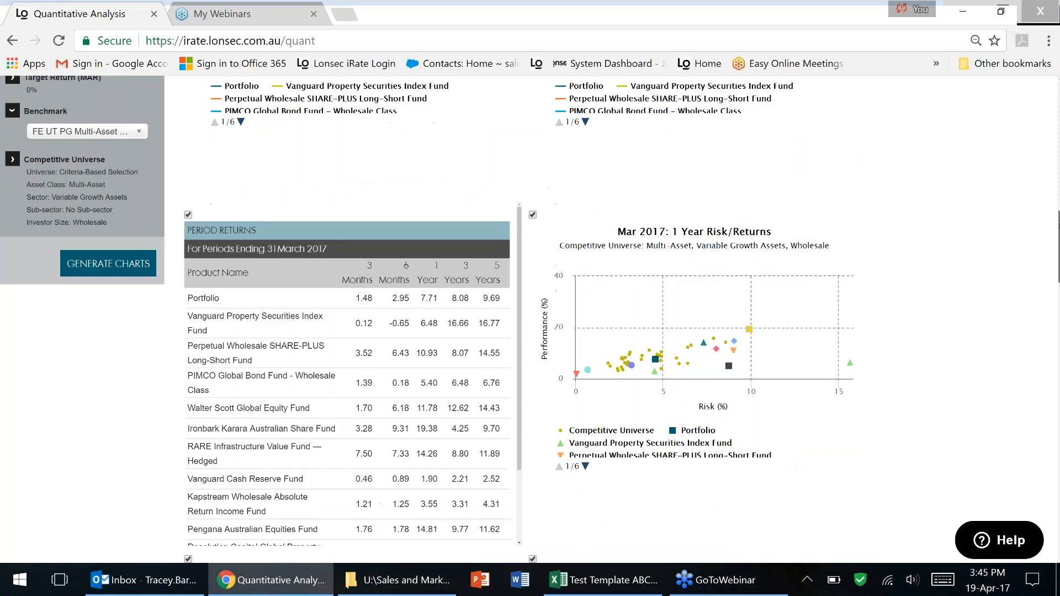
drag(1059, 225, 1039, 84)
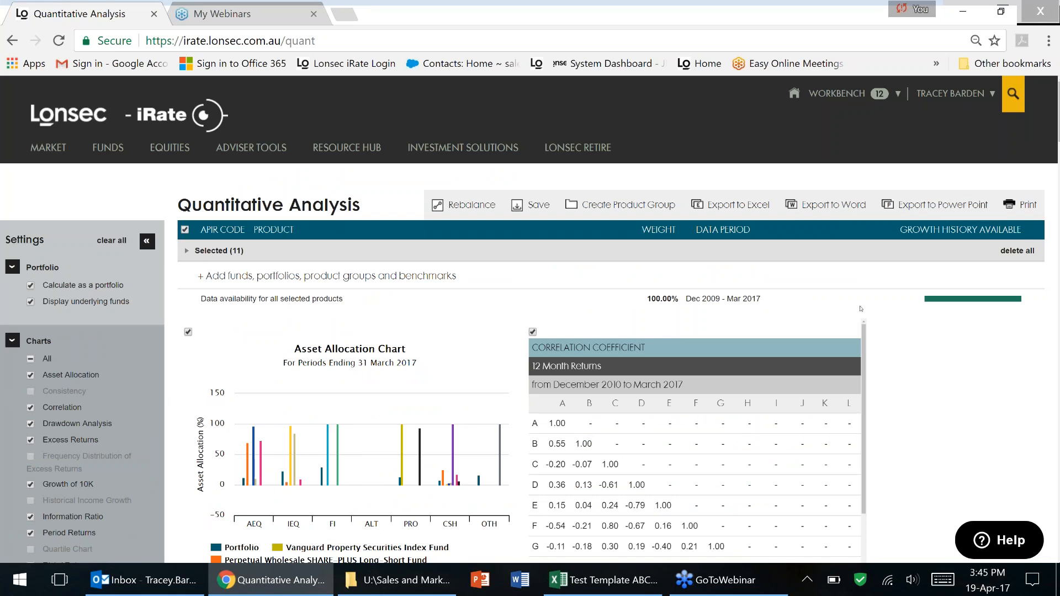
Review the charts, then delete all eleven selected products from the analysis.
scroll(529, 320, down, 8)
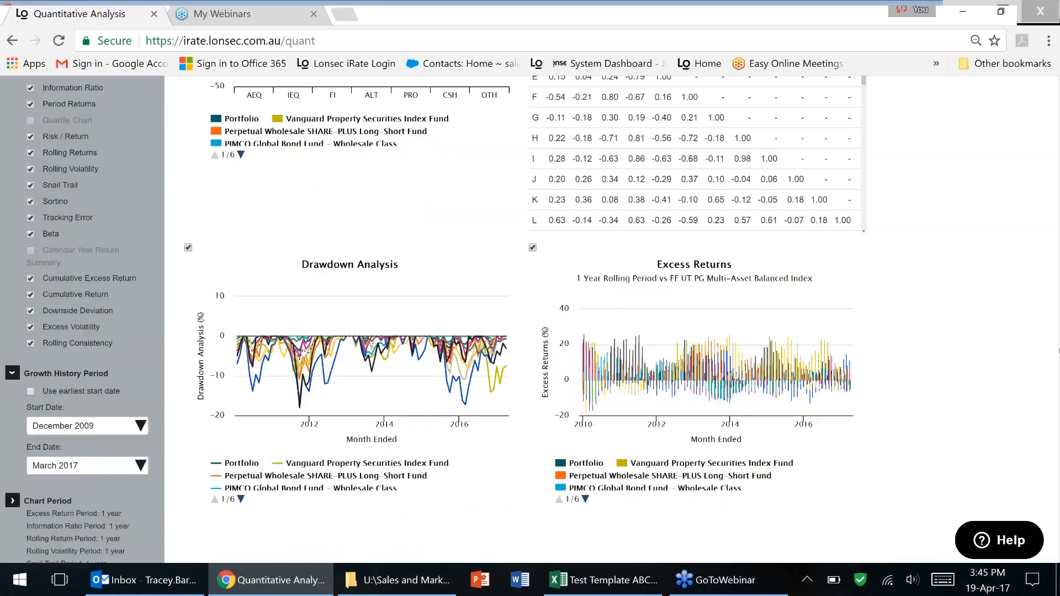
scroll(530, 320, down, 10)
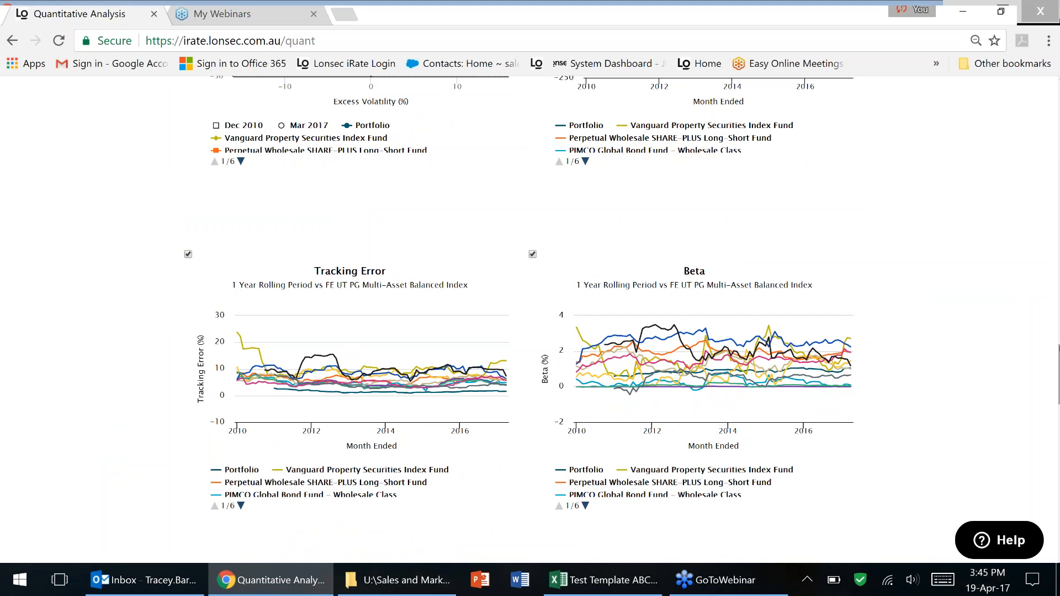
scroll(530, 320, up, 10)
scroll(1057, 254, down, 4)
scroll(1056, 200, up, 12)
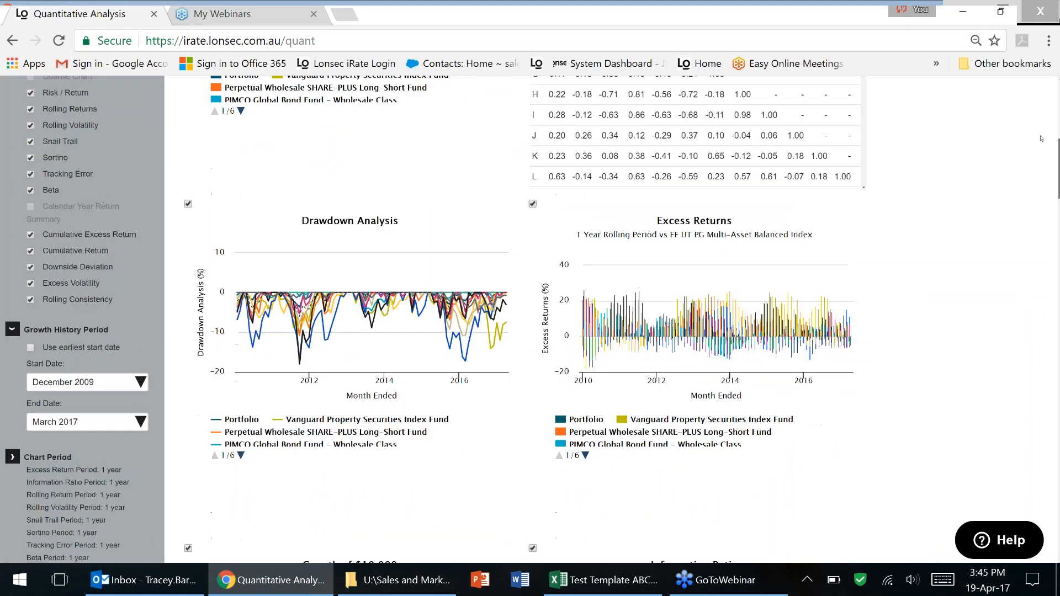
scroll(1041, 139, up, 15)
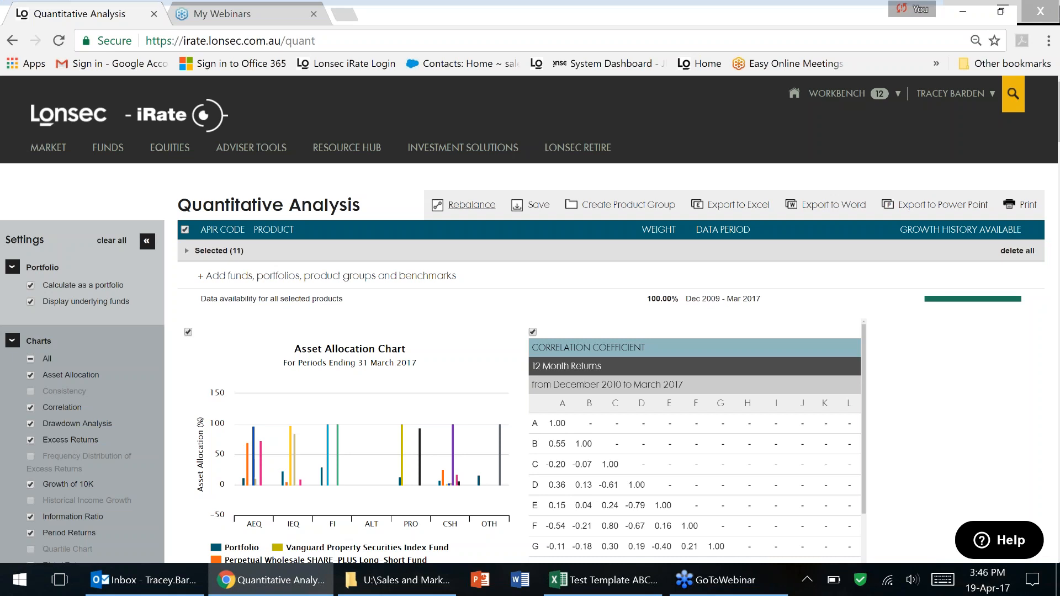
click(1016, 252)
Load Portfolio # 3 in Portfolio Construction and send it to Quant.
mouse_move(251, 148)
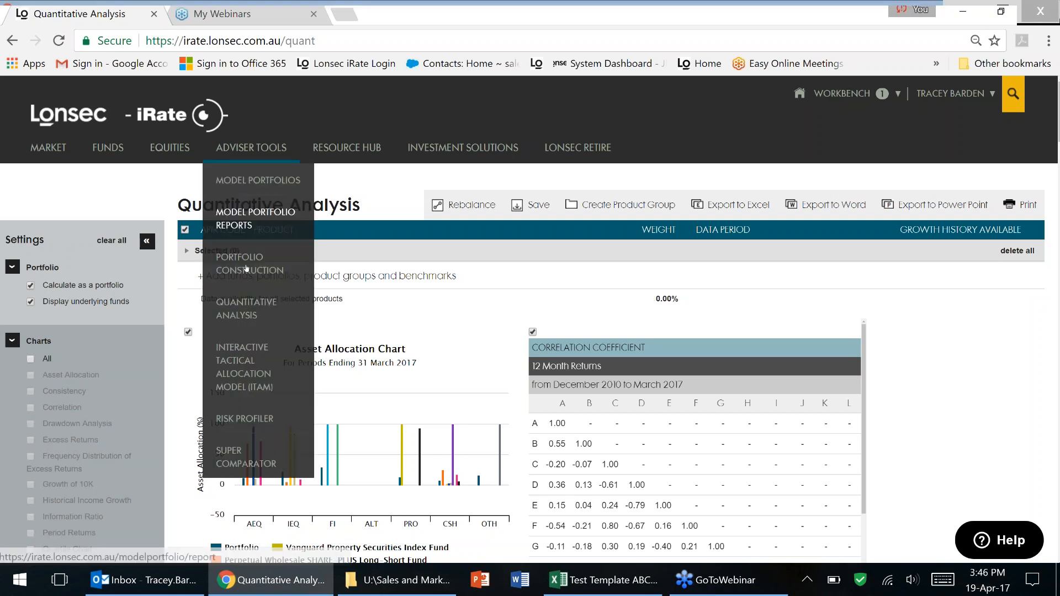
click(247, 267)
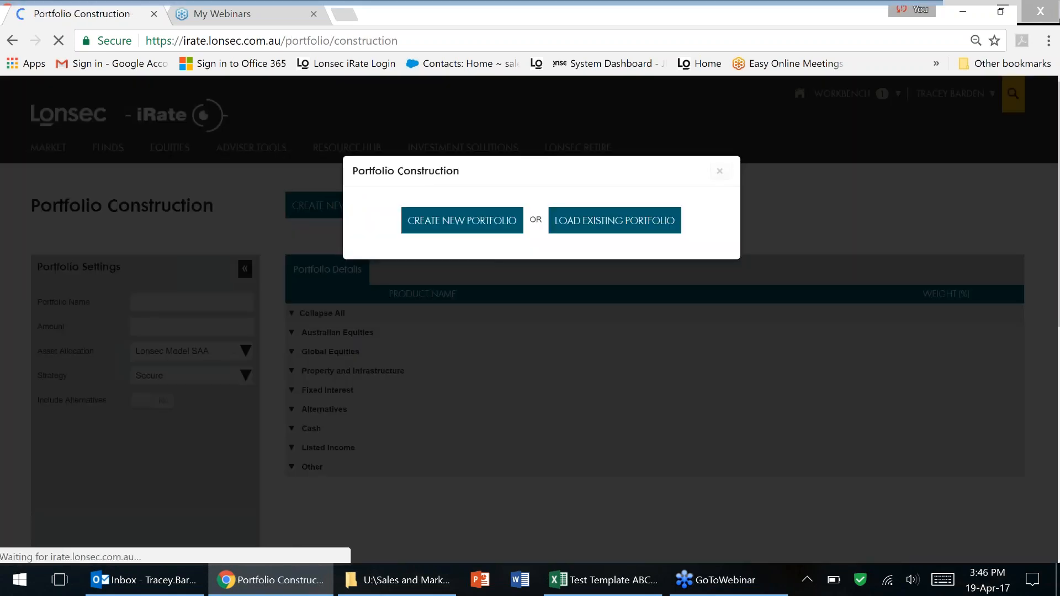
click(614, 220)
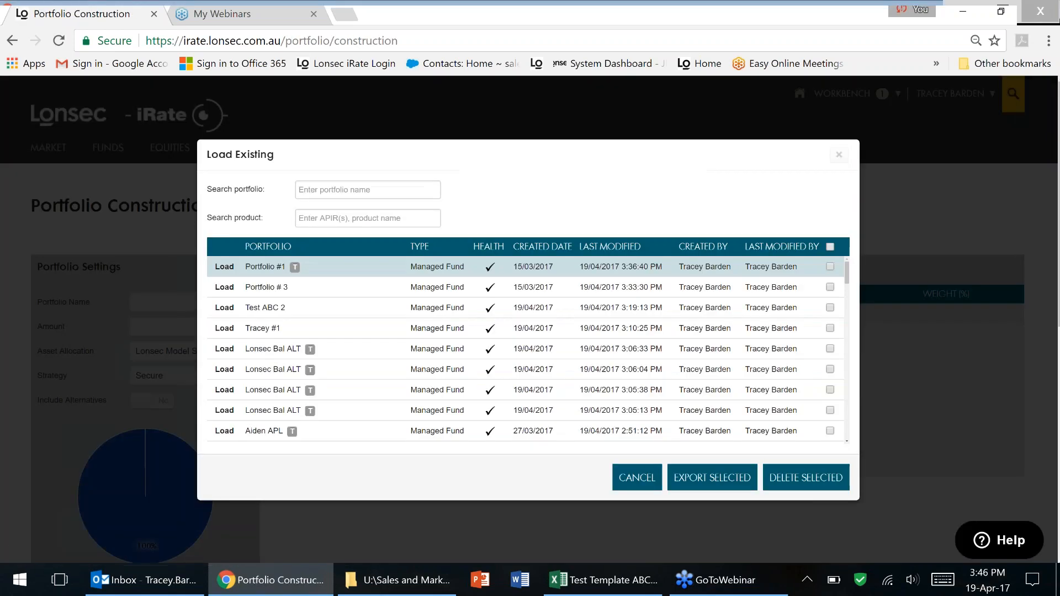
click(224, 287)
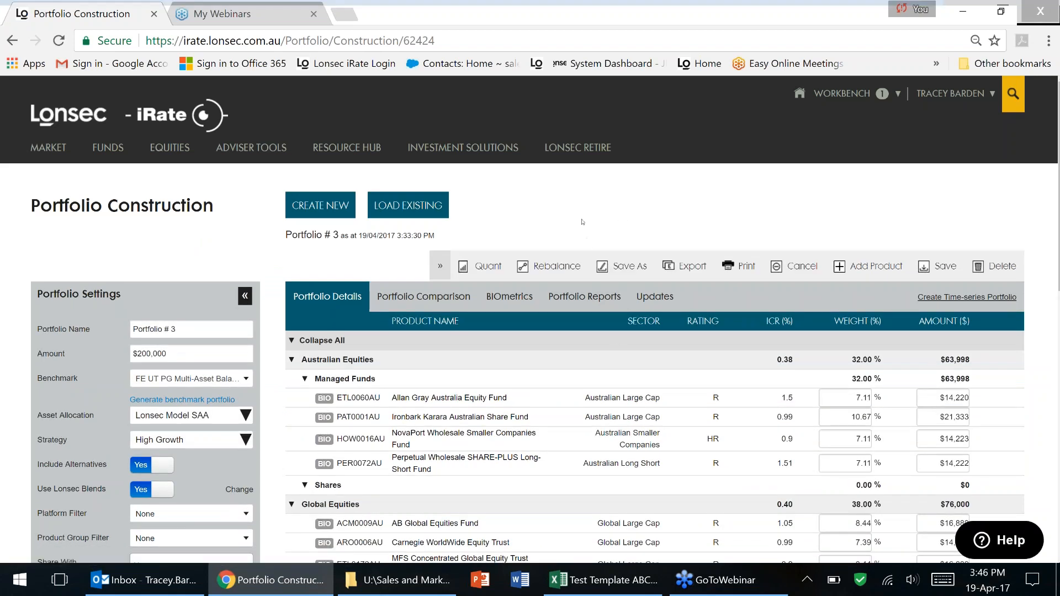
click(484, 265)
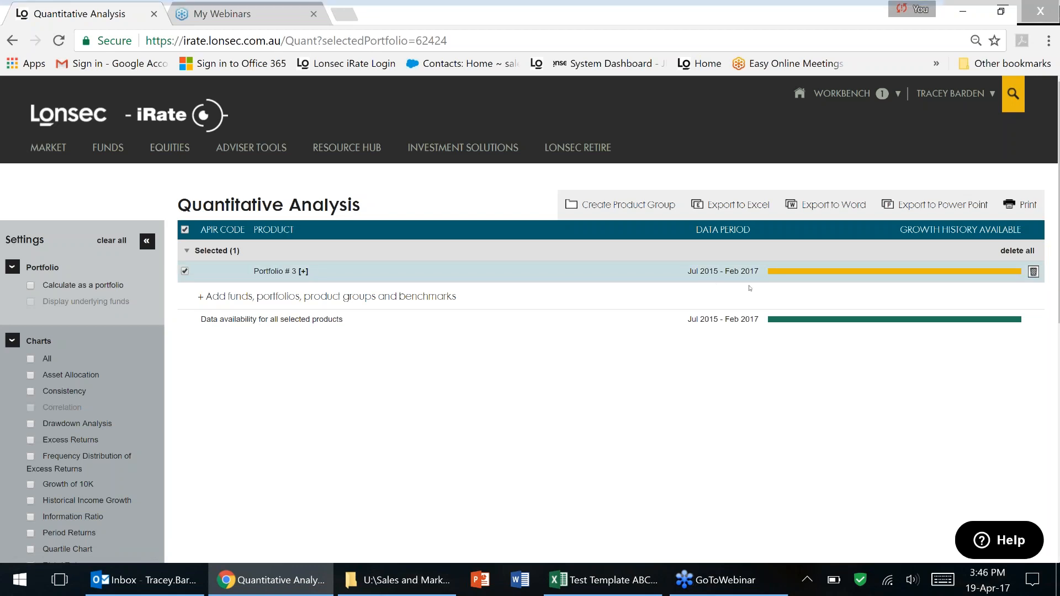
Expand Portfolio # 3 and remove Partners Group Global Value Fund (ETL0277AU), leaving 14 funds.
click(305, 272)
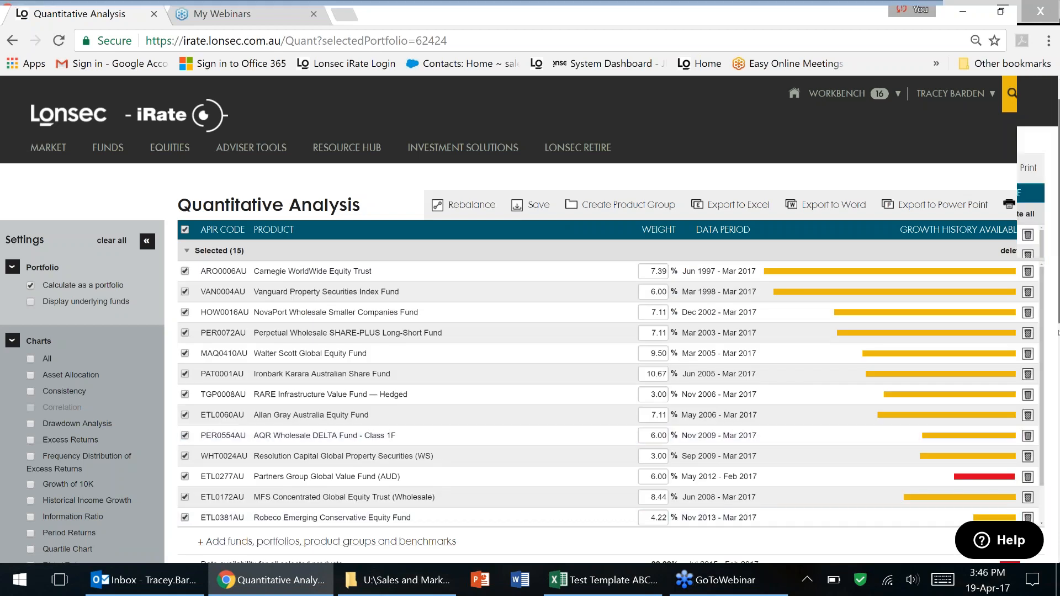
scroll(1058, 333, down, 2)
drag(1057, 288, 1058, 322)
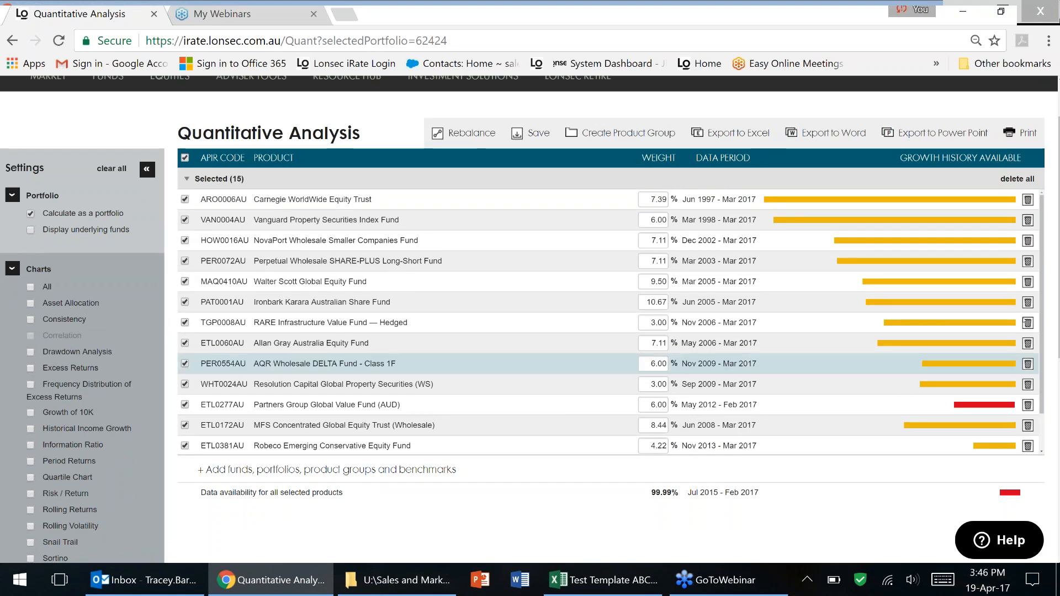
scroll(1045, 312, down, 2)
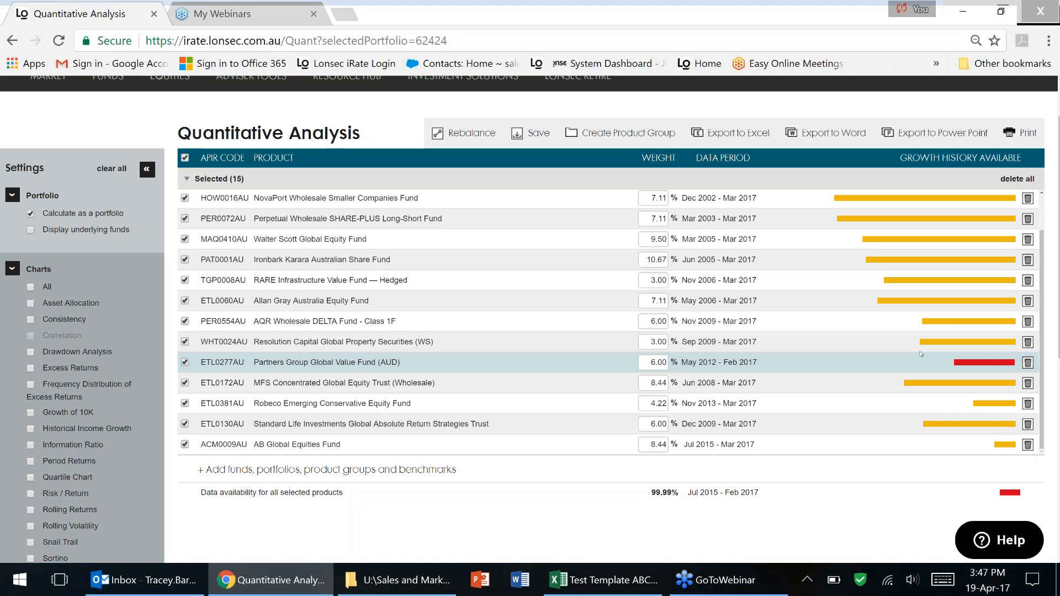
click(1027, 363)
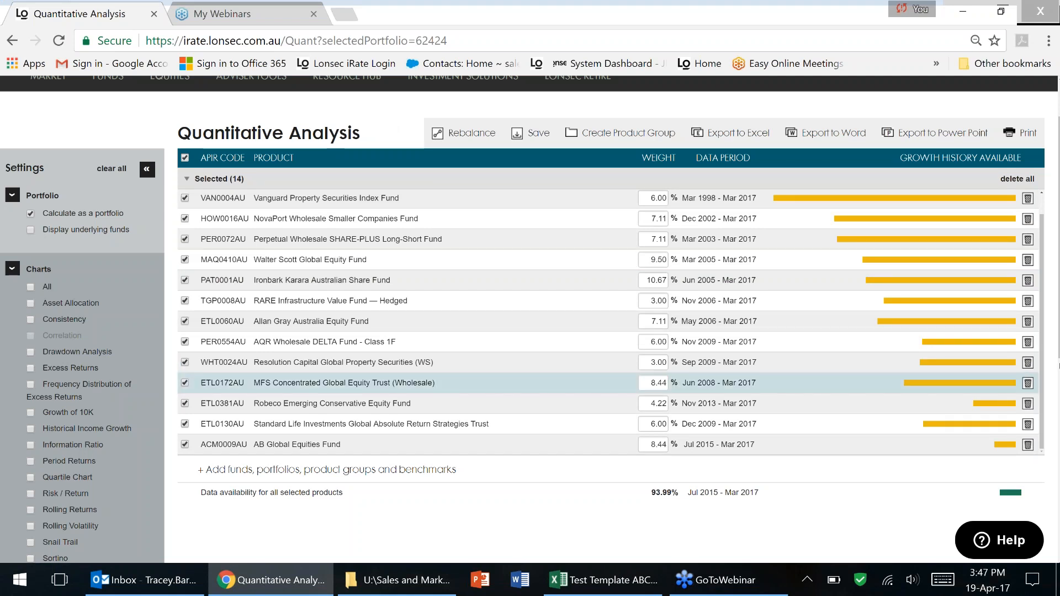
Go to the footer and open the Contact Us page.
scroll(530, 310, up, 2)
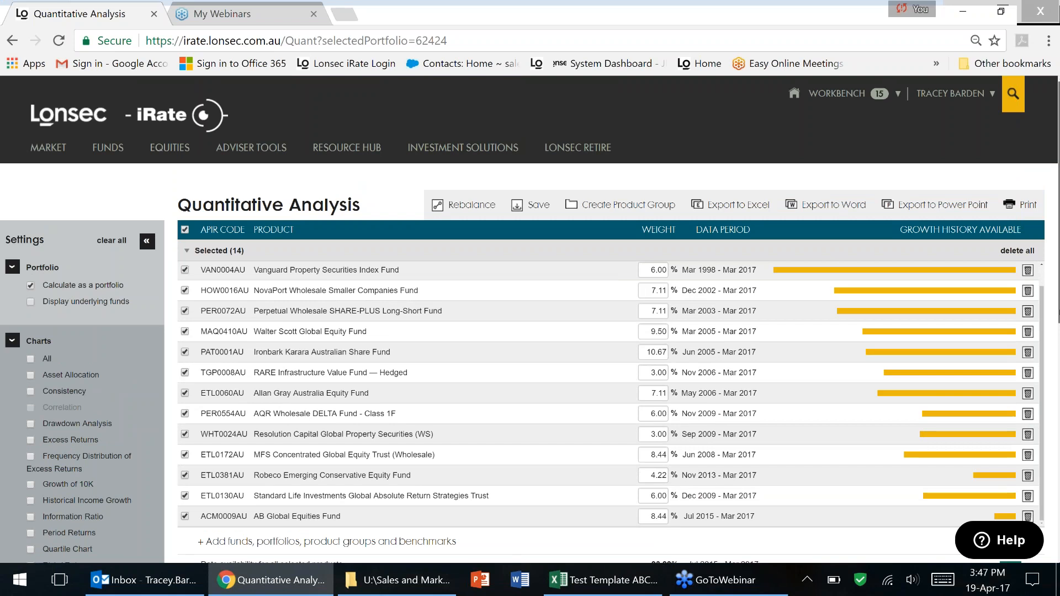
scroll(1055, 334, down, 1)
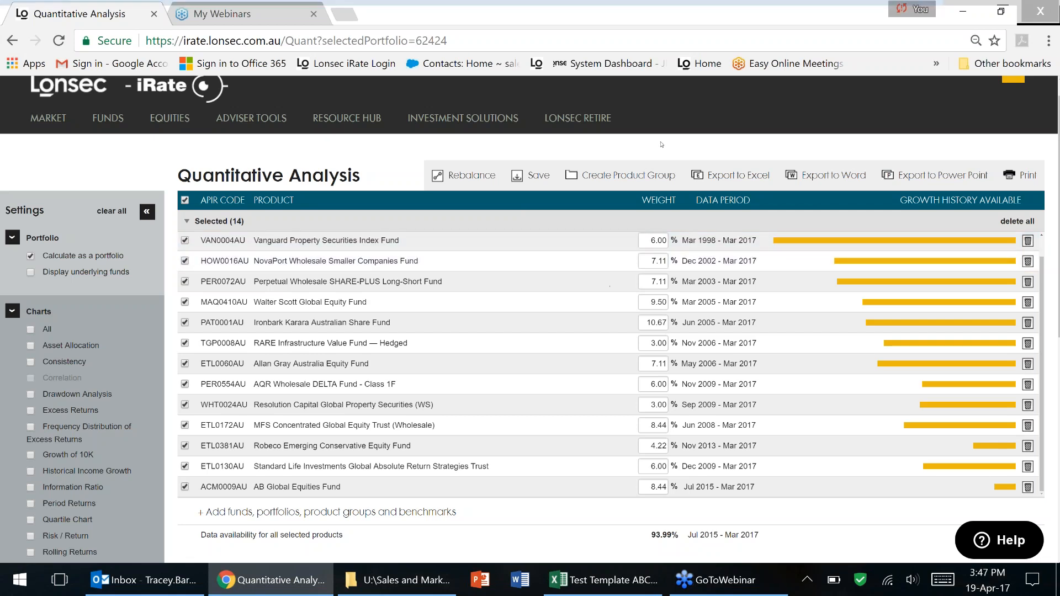
drag(1058, 330, 1054, 520)
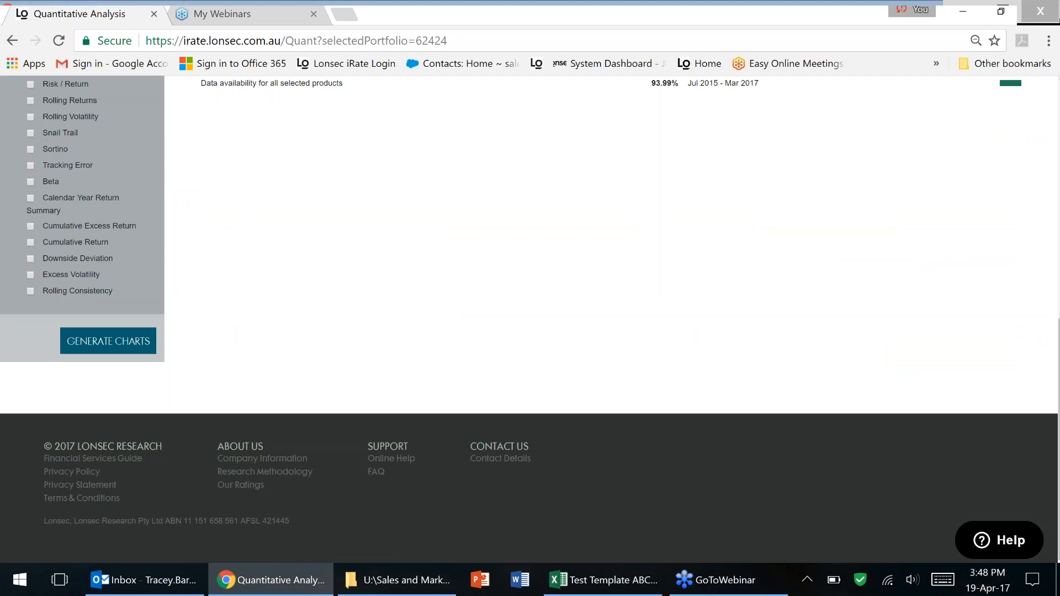
click(486, 456)
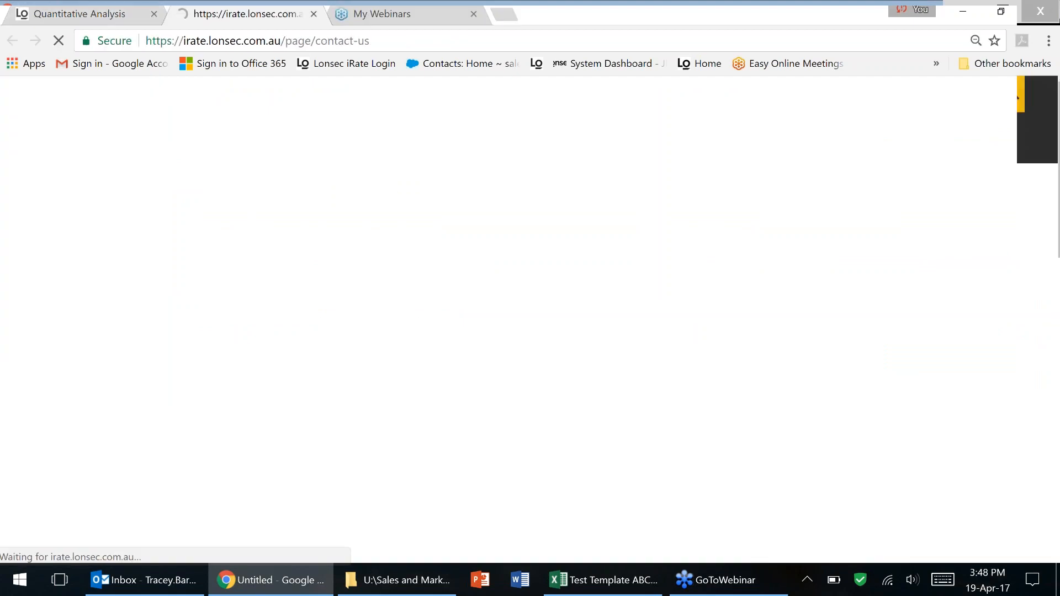